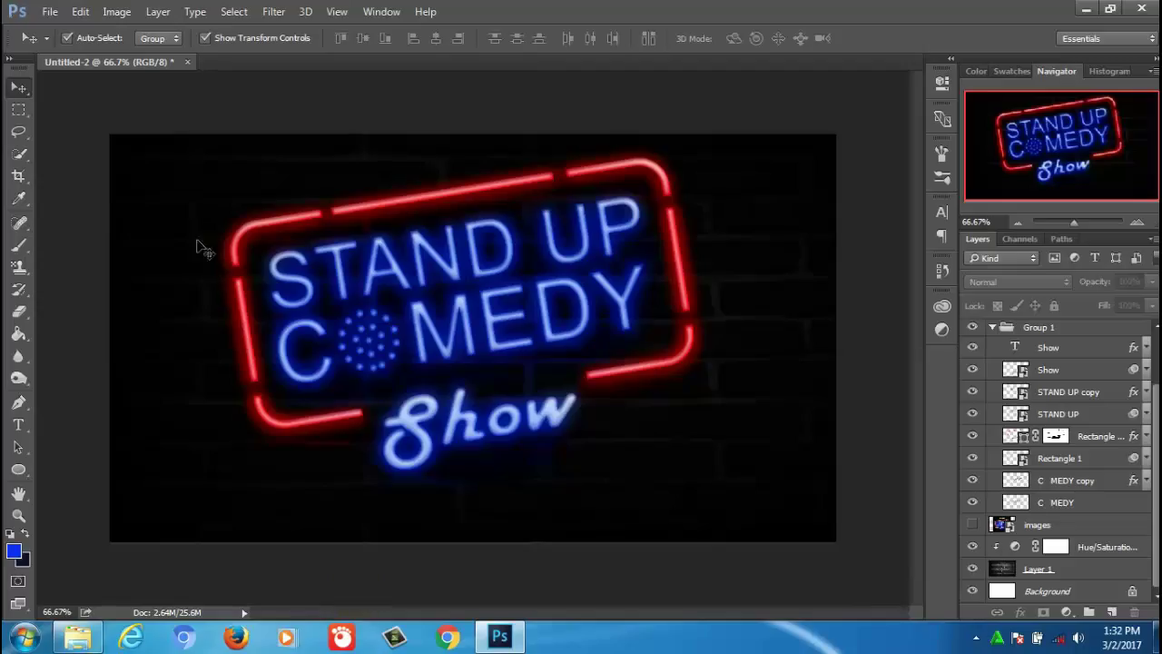
Open File > New, showing a 1280 × 720 px, 200 ppi, RGB white document preset
{"action": "left_click", "coordinate": [50, 11]}
{"action": "left_click", "coordinate": [60, 40]}
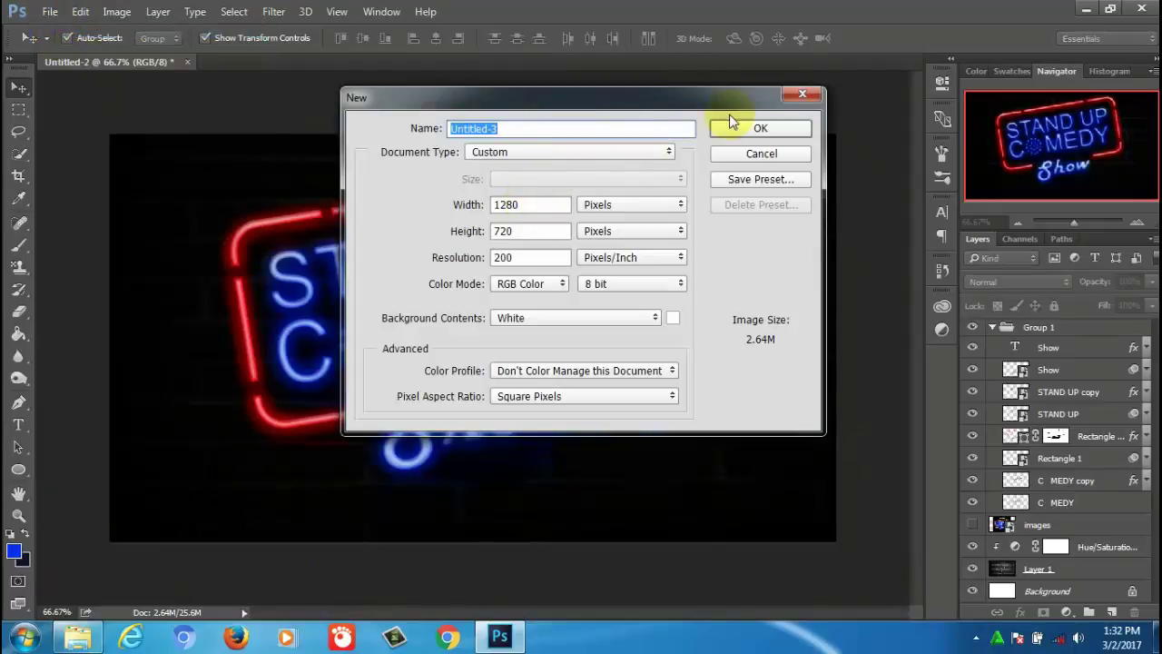
Create the 1280 × 720 Untitled-3 canvas, then open the brick-wall JPG from Downloads
{"action": "left_click", "coordinate": [733, 122]}
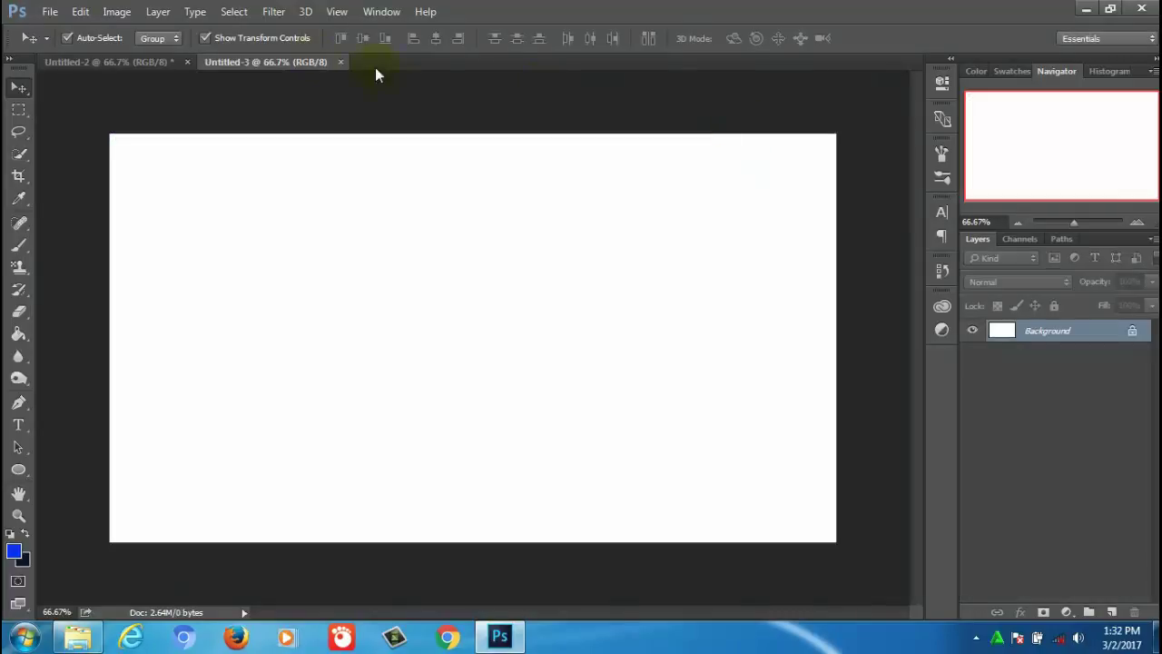
{"action": "left_click", "coordinate": [54, 18]}
{"action": "left_click", "coordinate": [61, 43]}
{"action": "left_click", "coordinate": [78, 134]}
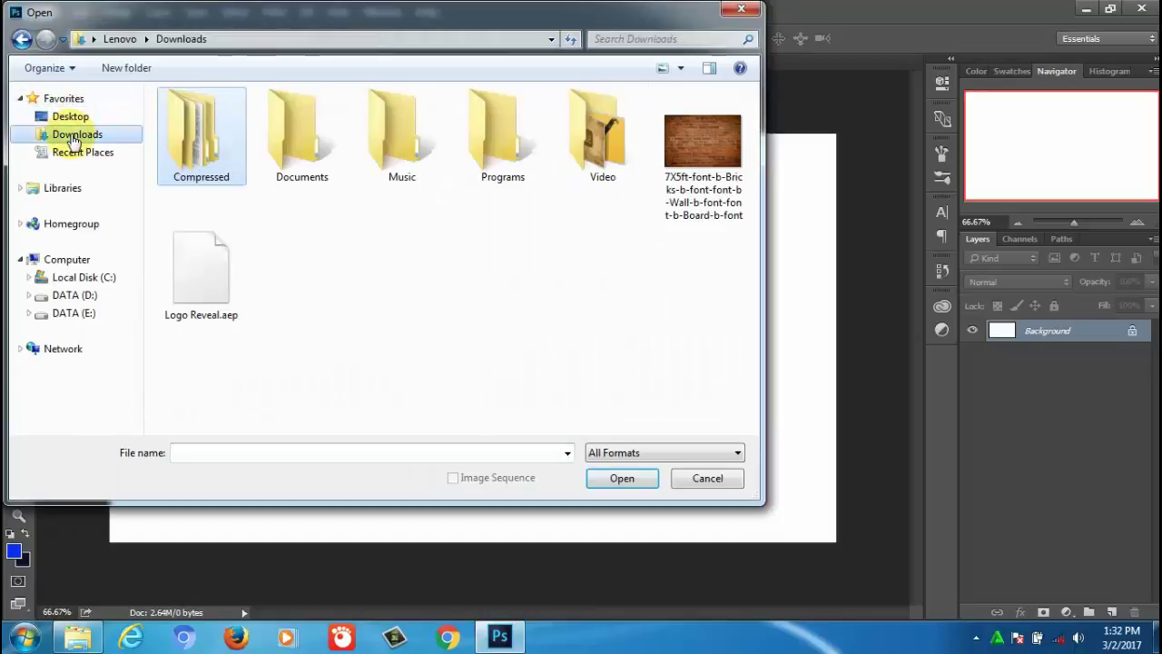
{"action": "left_click", "coordinate": [692, 153]}
{"action": "left_click", "coordinate": [622, 477]}
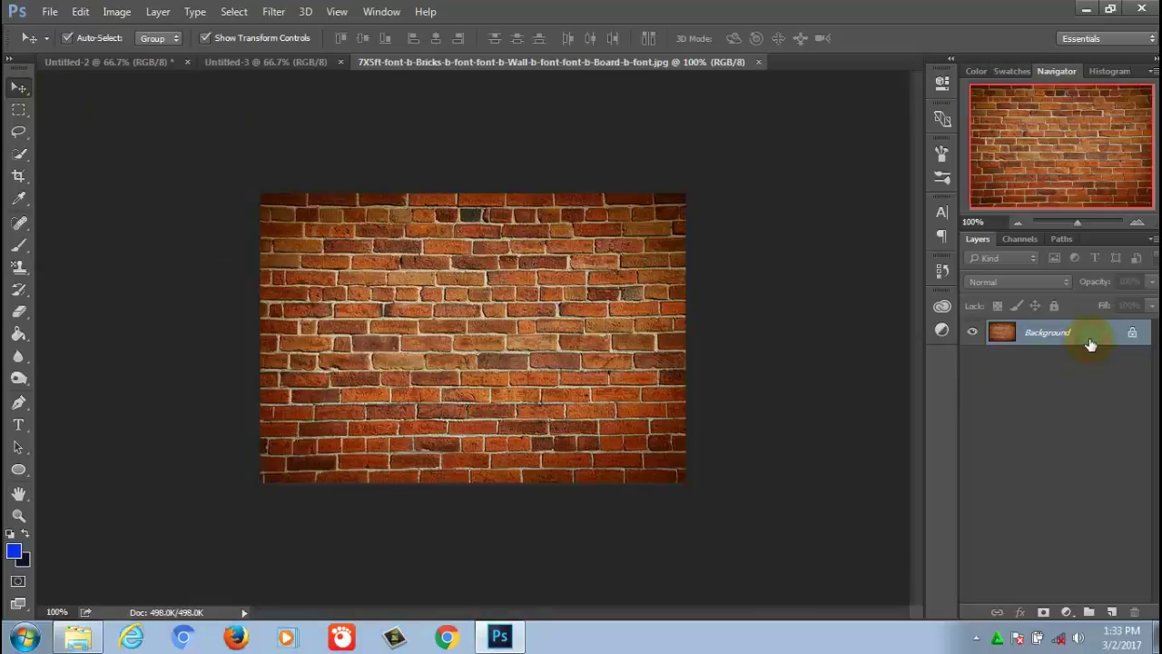
Unlock the brick photo's background and drag it into Untitled-3, checking the image size
{"action": "double_click", "coordinate": [1090, 344]}
{"action": "left_click", "coordinate": [730, 186]}
{"action": "mouse_move", "coordinate": [536, 299]}
{"action": "left_mouse_down"}
{"action": "mouse_move", "coordinate": [429, 268]}
{"action": "mouse_move", "coordinate": [454, 312]}
{"action": "left_mouse_up"}
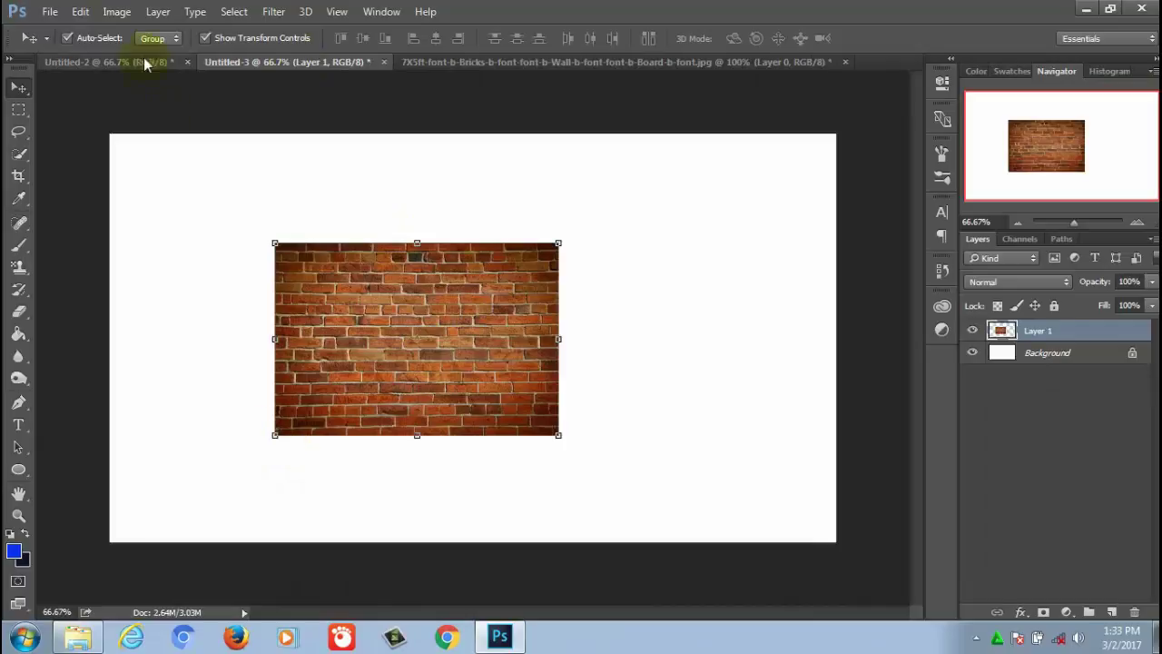
{"action": "left_click", "coordinate": [116, 11]}
{"action": "left_click", "coordinate": [136, 135]}
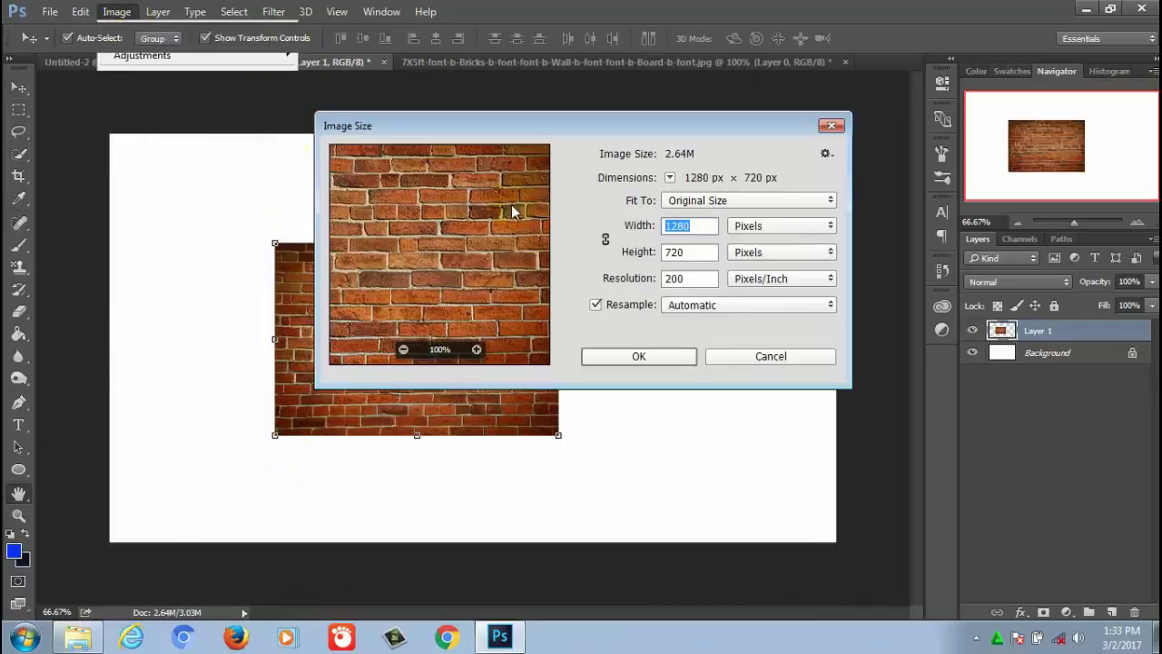
{"action": "left_click", "coordinate": [659, 355]}
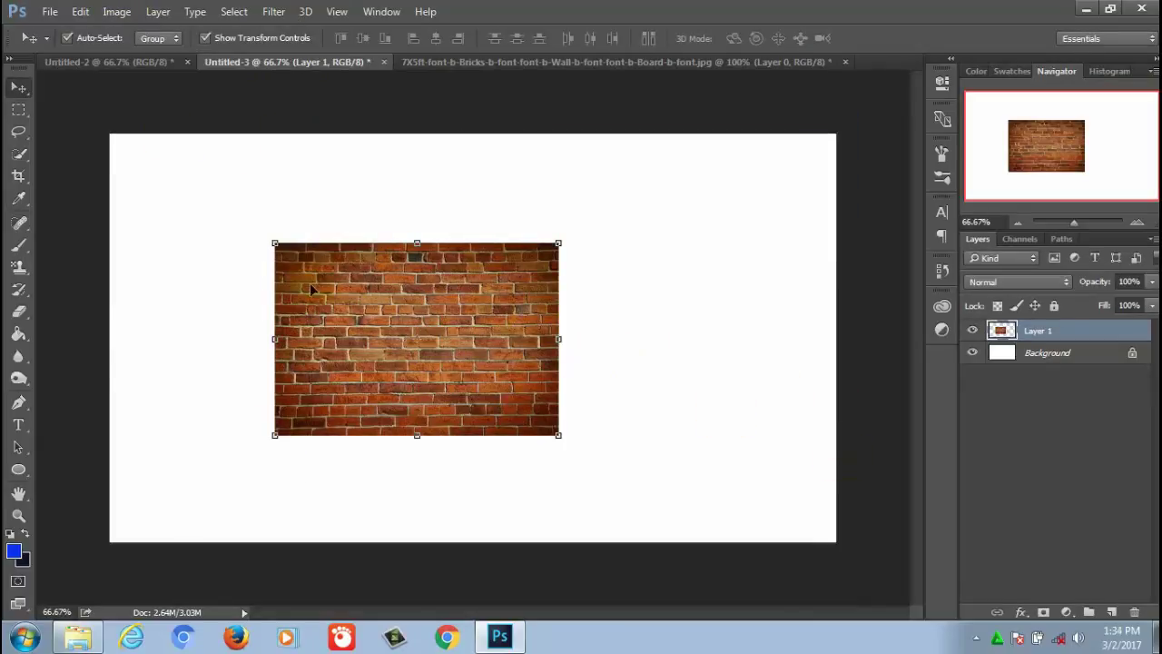
Scale the brick layer up until it covers the entire 1280 × 720 canvas
{"action": "left_click_drag", "start_coordinate": [277, 243], "coordinate": [122, 147]}
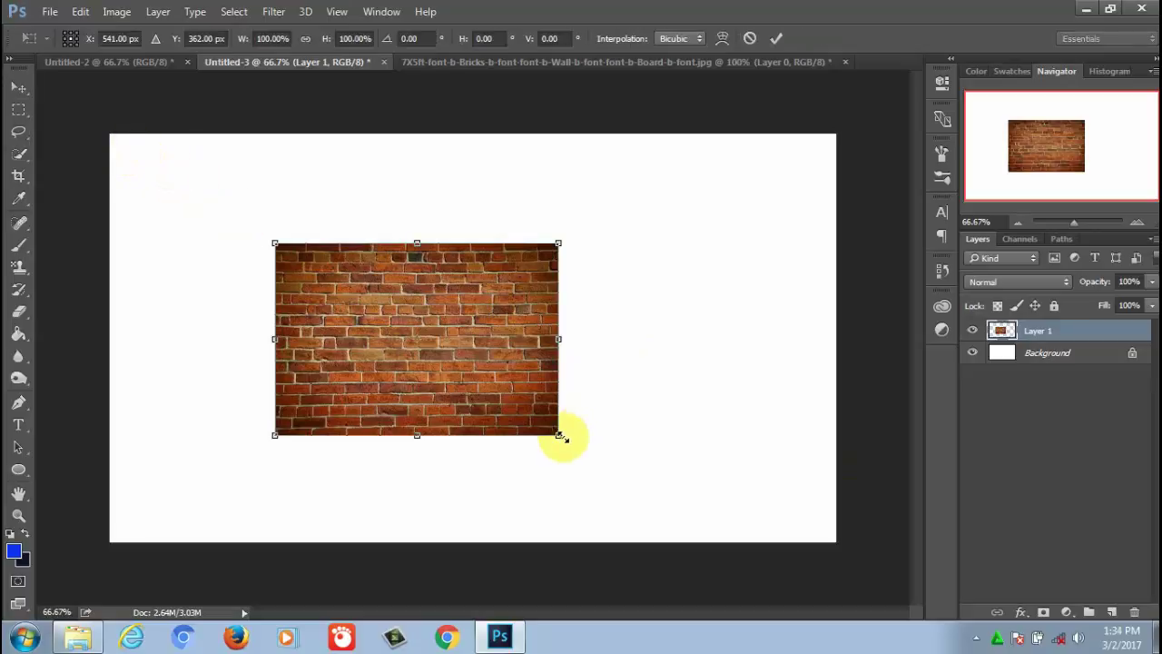
{"action": "mouse_move", "coordinate": [558, 435]}
{"action": "left_mouse_down"}
{"action": "mouse_move", "coordinate": [642, 491]}
{"action": "mouse_move", "coordinate": [835, 540]}
{"action": "left_mouse_up"}
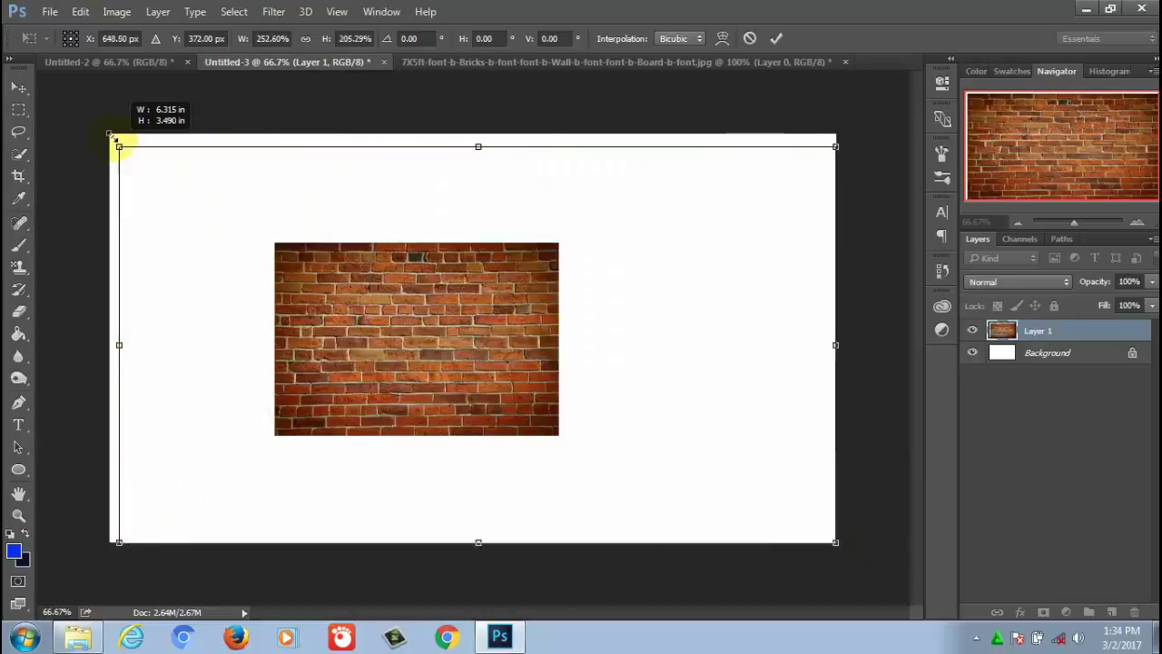
{"action": "left_click_drag", "start_coordinate": [124, 149], "coordinate": [110, 134]}
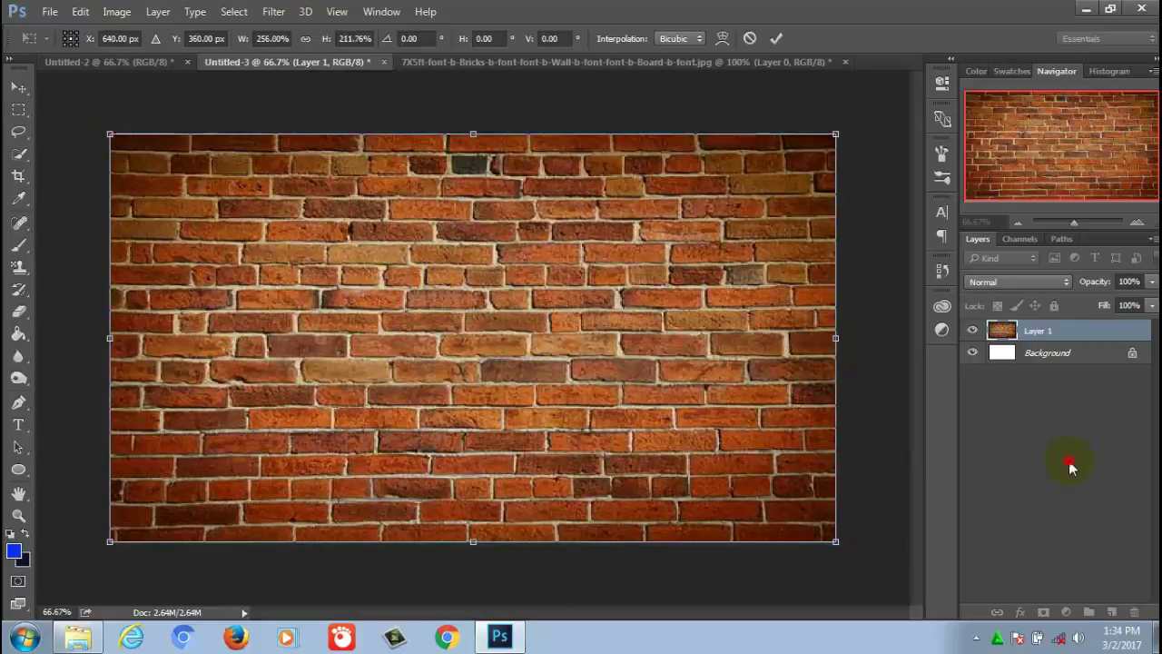
{"action": "left_click", "coordinate": [777, 38]}
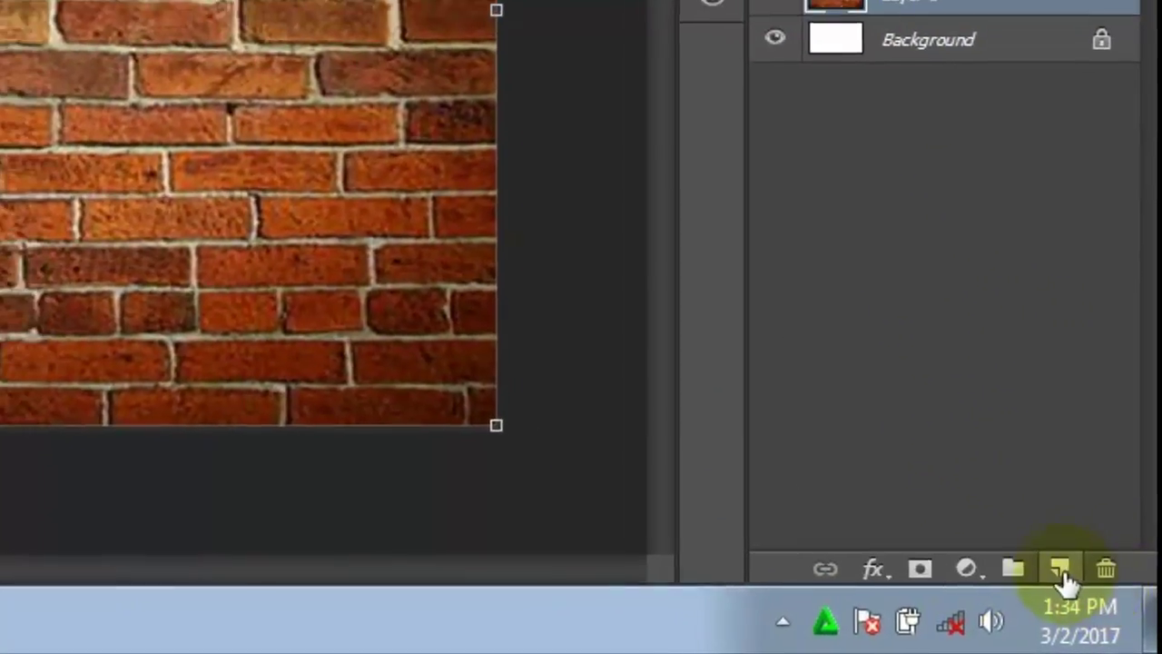
Add a #141414 Solid Color fill layer in Multiply mode over the bricks
{"action": "left_click", "coordinate": [1060, 570]}
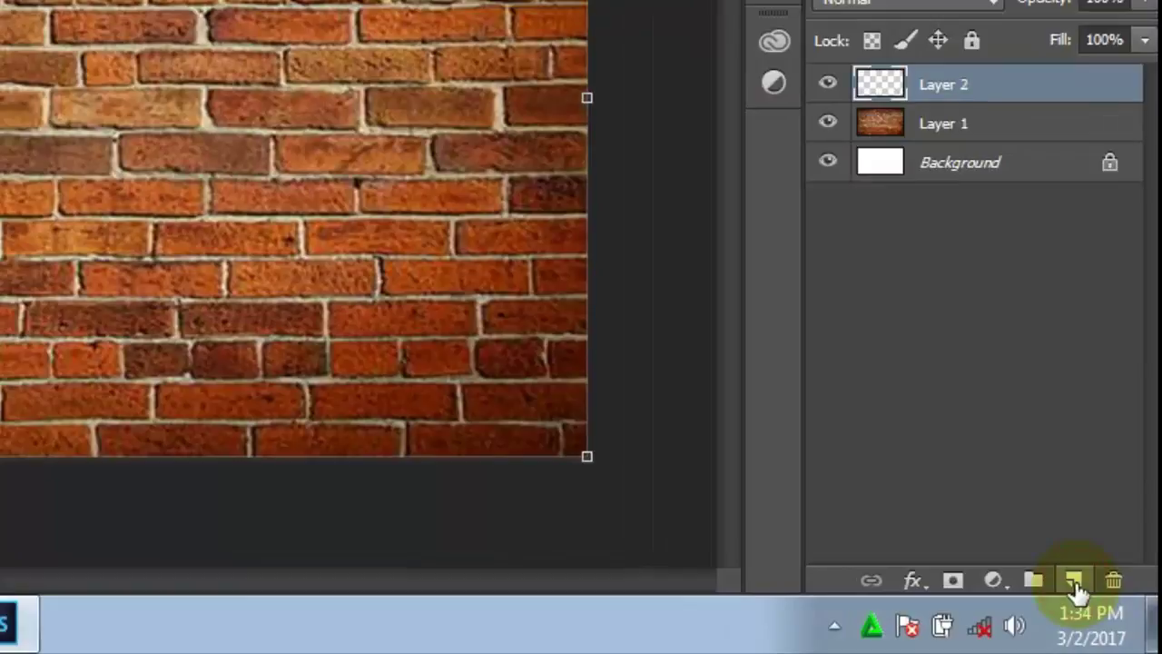
{"action": "left_click", "coordinate": [992, 580]}
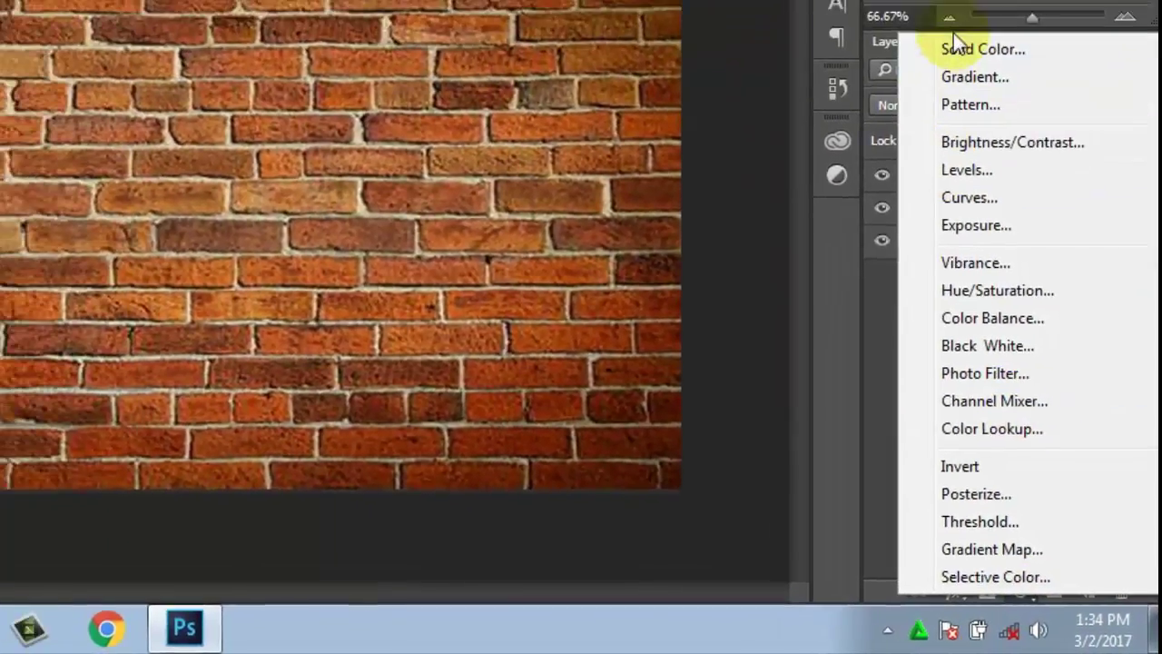
{"action": "left_click", "coordinate": [951, 49]}
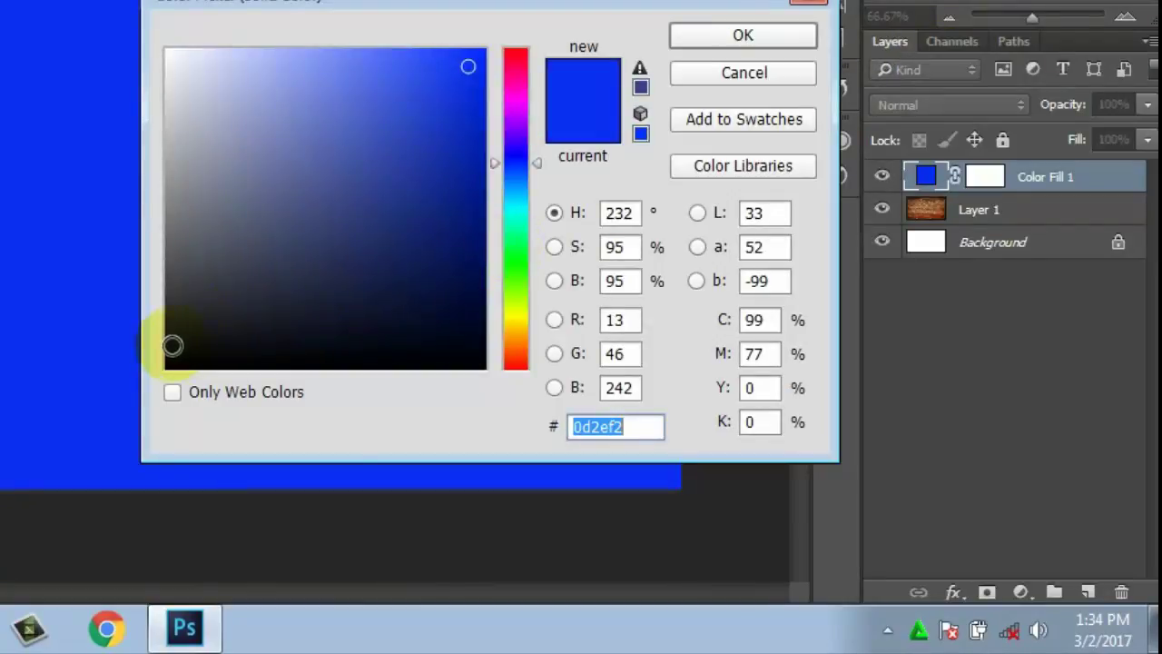
{"action": "left_click", "coordinate": [173, 345]}
{"action": "left_click_drag", "start_coordinate": [172, 345], "coordinate": [171, 343]}
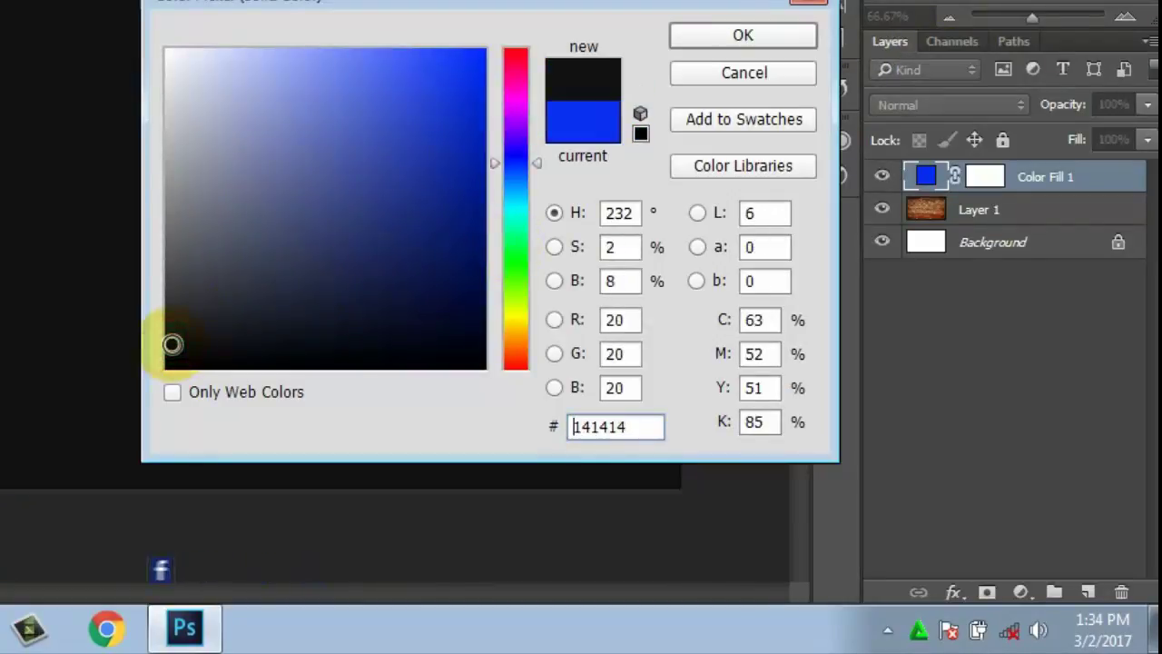
{"action": "left_click", "coordinate": [692, 37]}
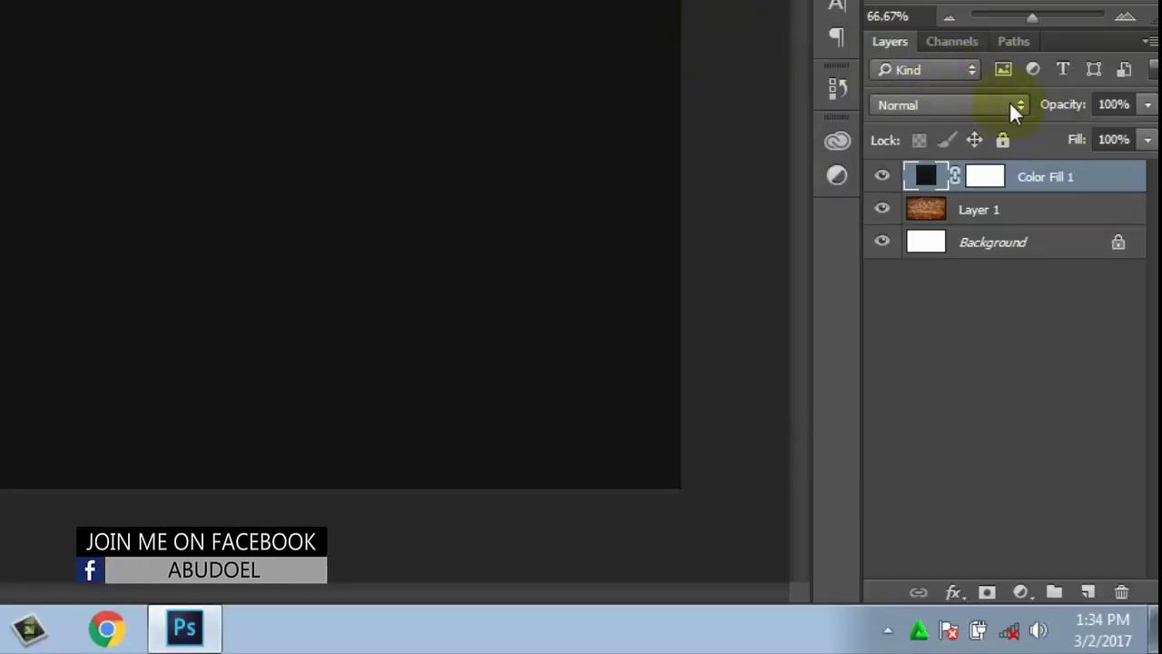
{"action": "left_click", "coordinate": [1015, 107]}
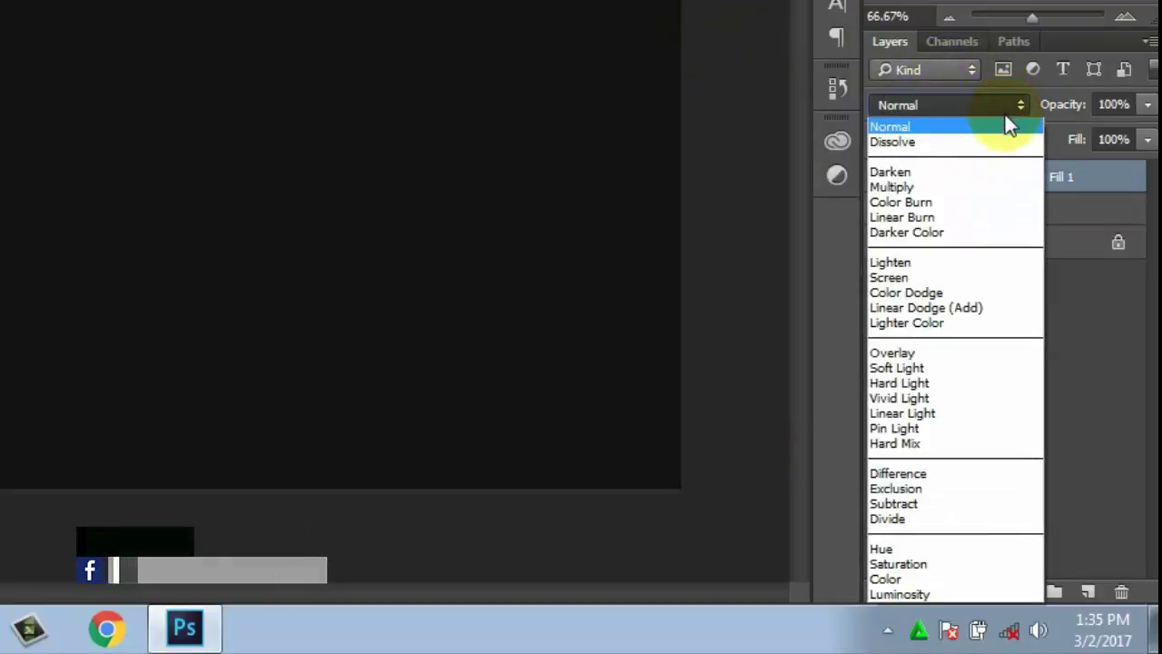
{"action": "left_click", "coordinate": [950, 185]}
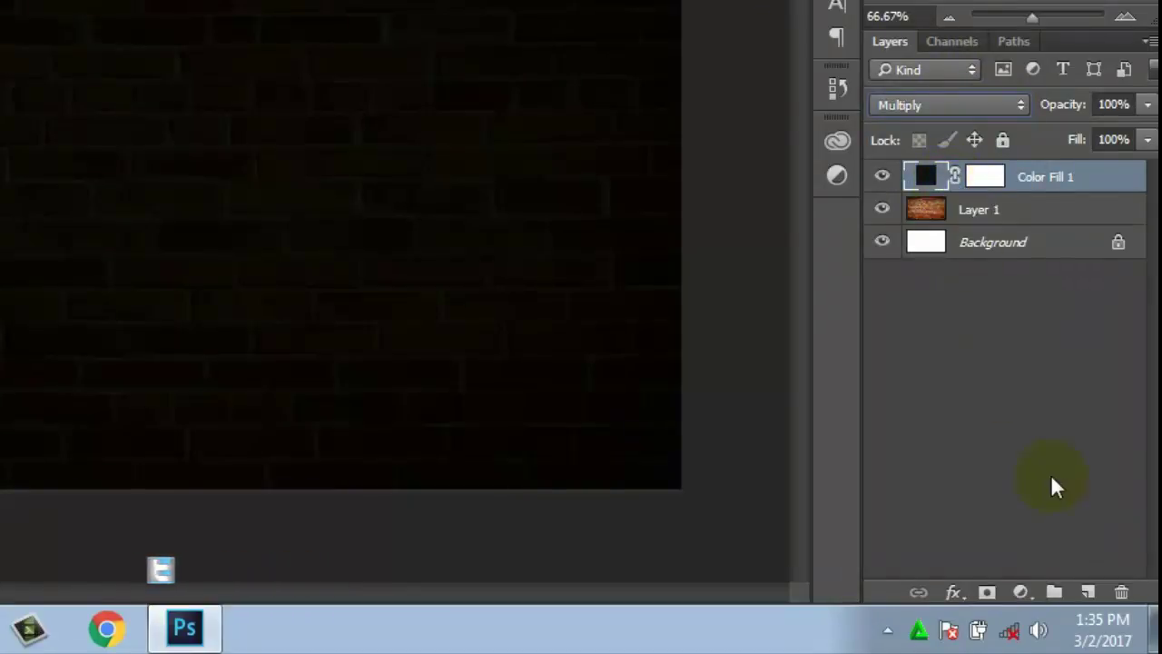
{"action": "left_click", "coordinate": [1021, 592]}
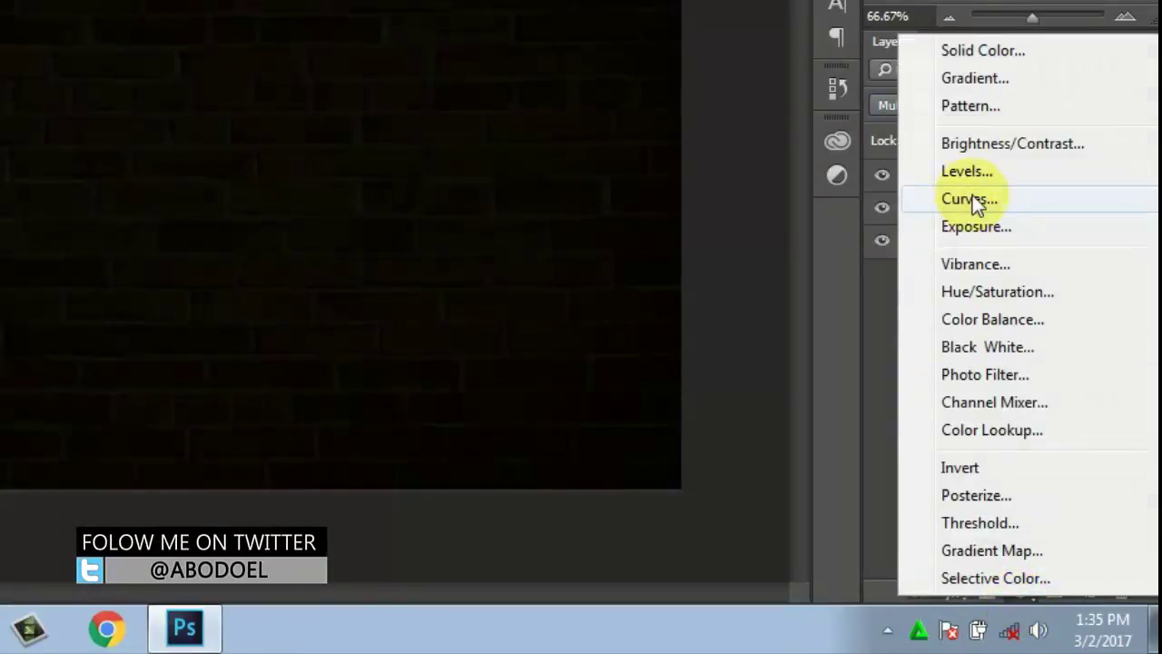
Add a reversed radial Gradient Fill layer using the transparent preset, 90° angle, 250% scale
{"action": "left_click", "coordinate": [962, 78]}
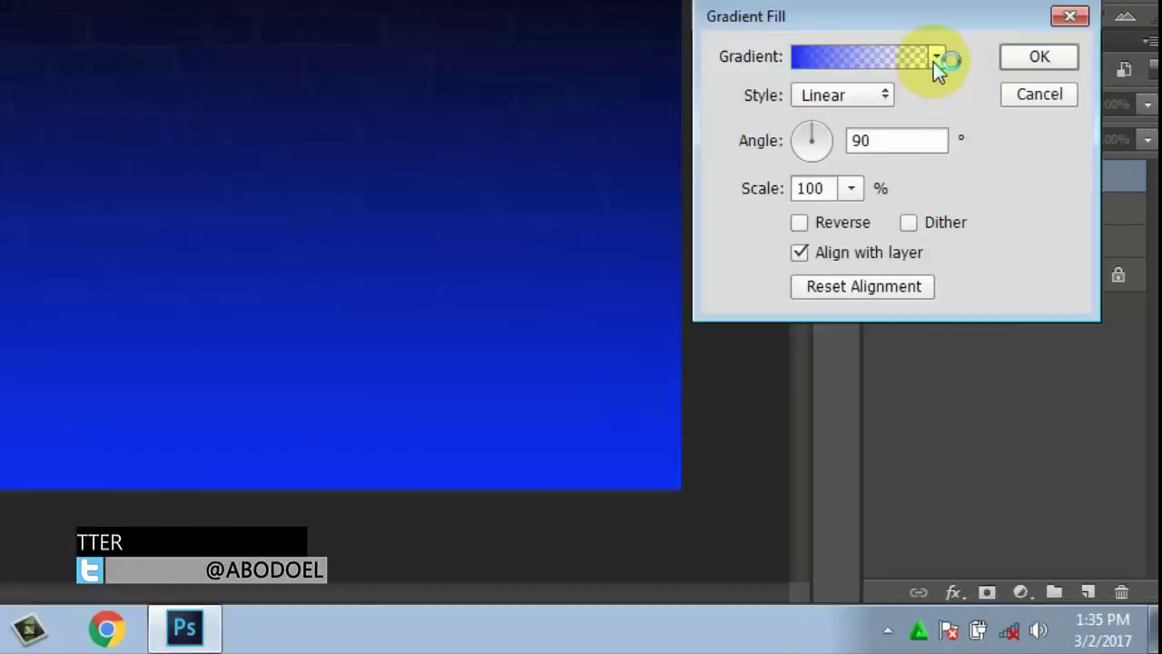
{"action": "left_click", "coordinate": [936, 62]}
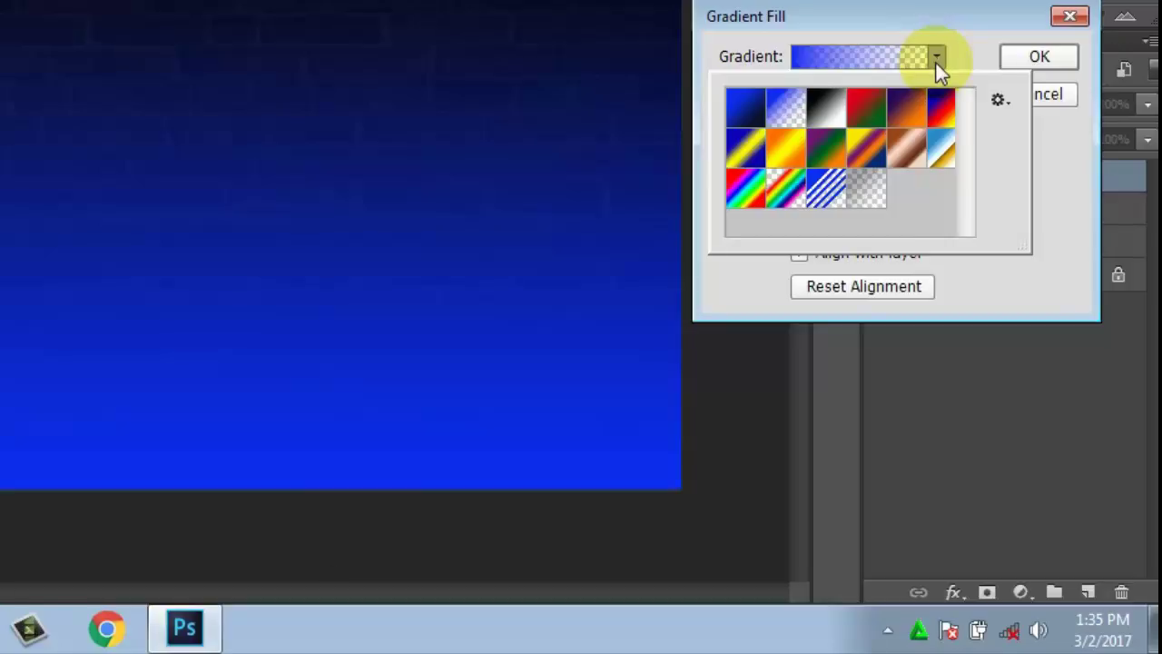
{"action": "left_click", "coordinate": [864, 207]}
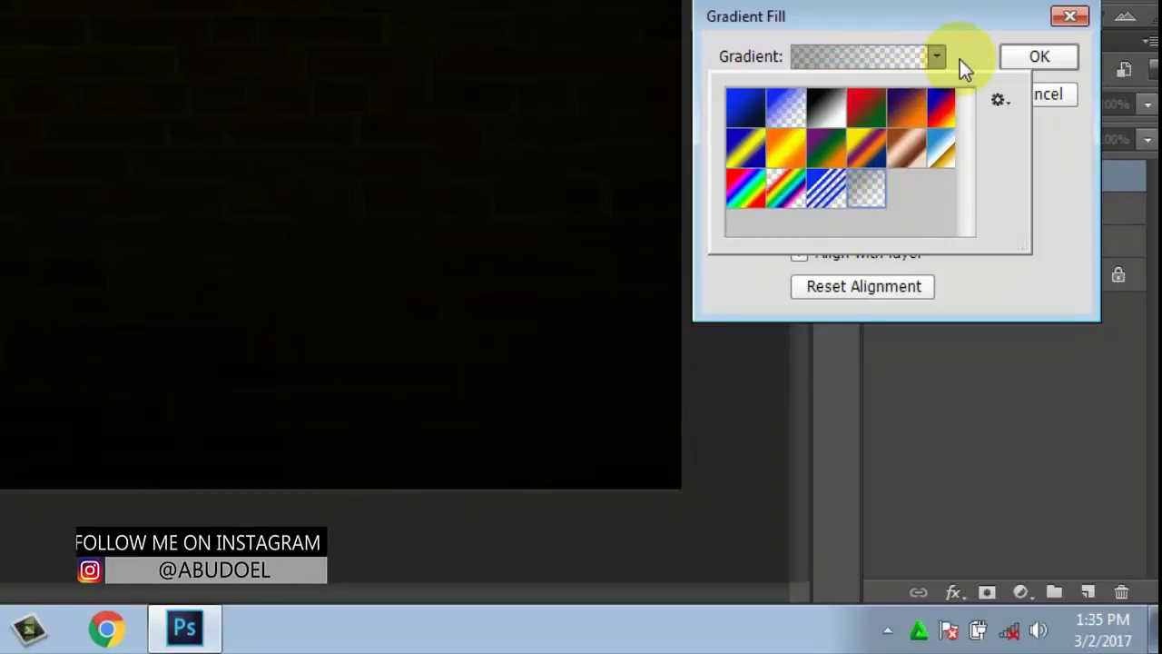
{"action": "left_click", "coordinate": [959, 59]}
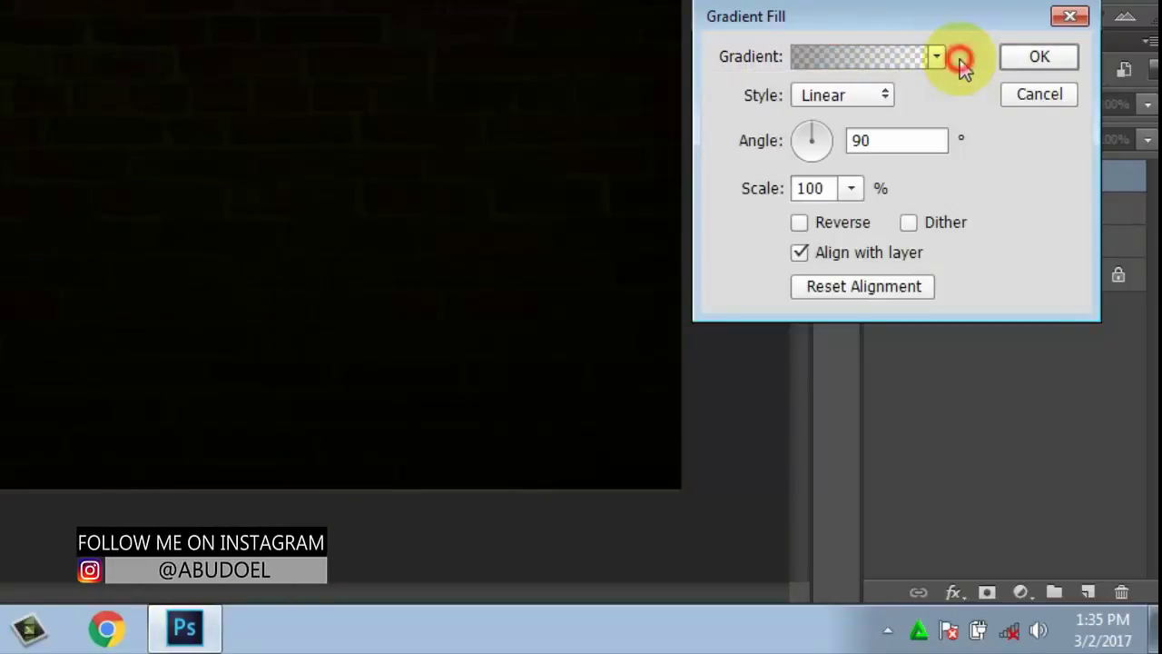
{"action": "left_click", "coordinate": [885, 96]}
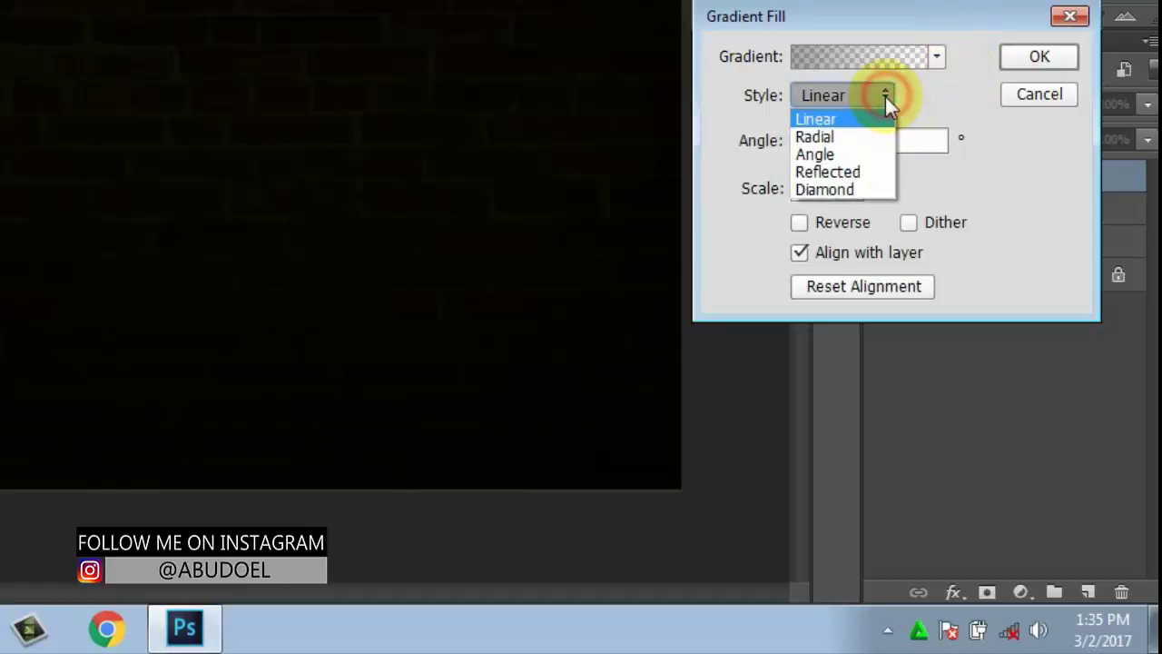
{"action": "left_click", "coordinate": [850, 137]}
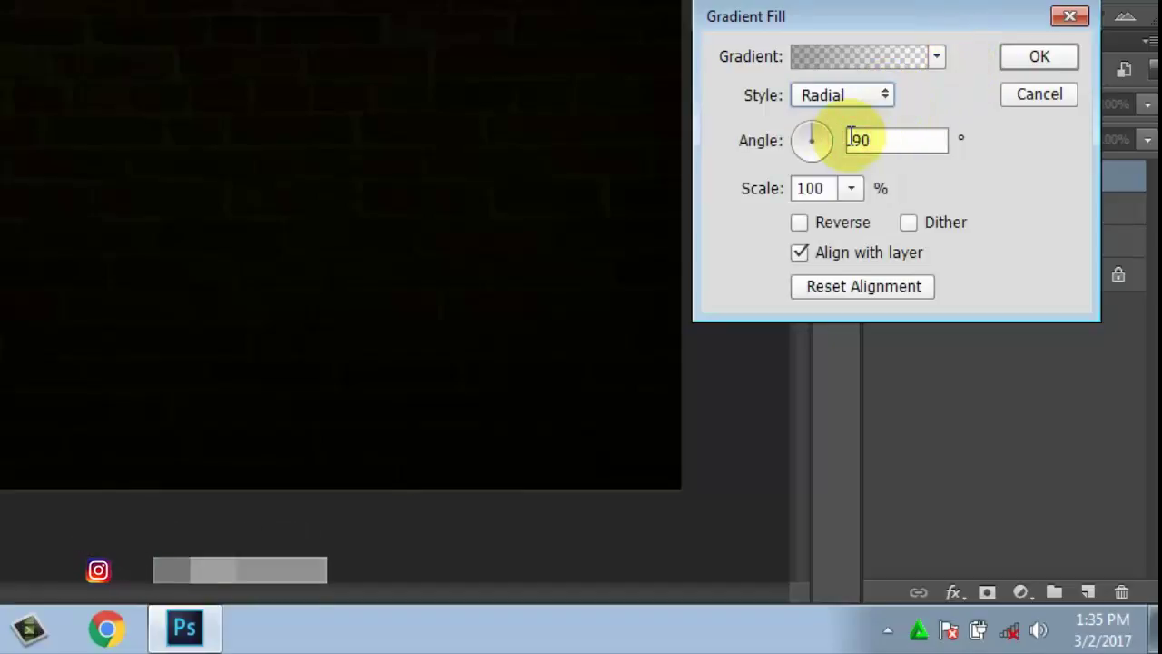
{"action": "double_click", "coordinate": [826, 187]}
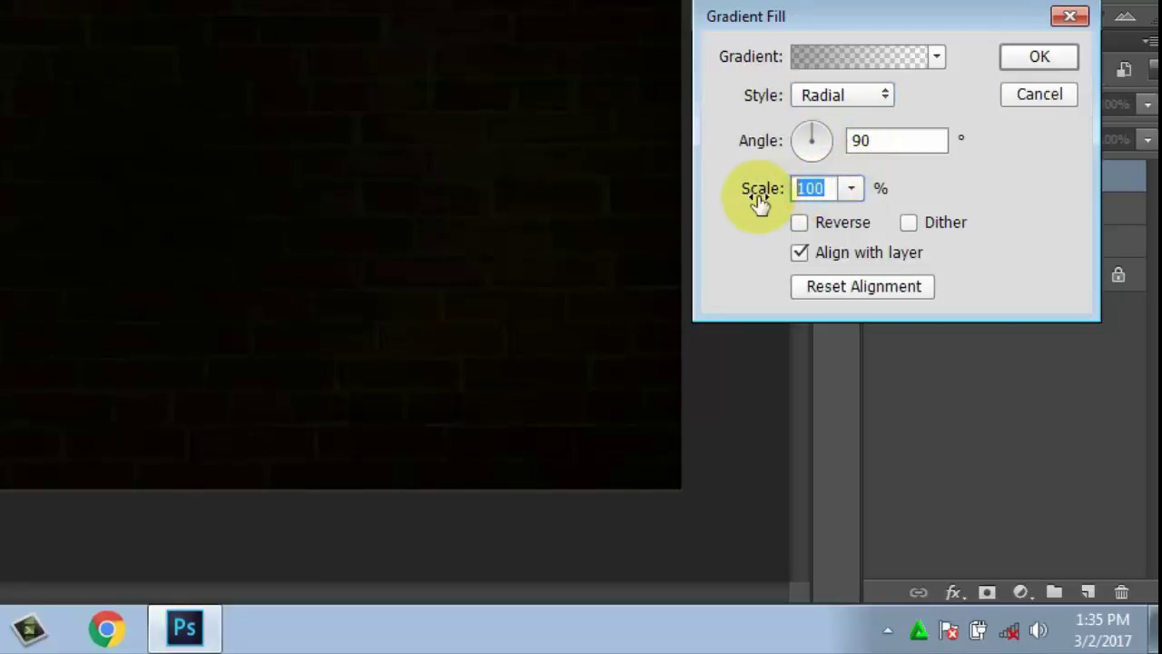
{"action": "type", "text": "250"}
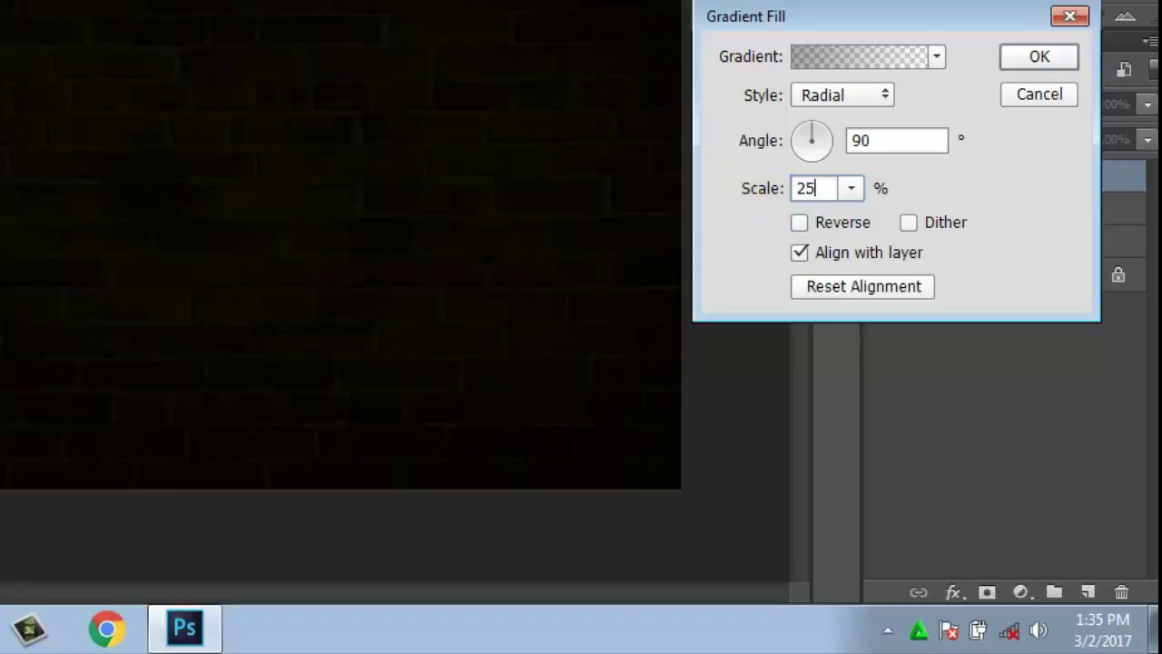
{"action": "left_click", "coordinate": [805, 225]}
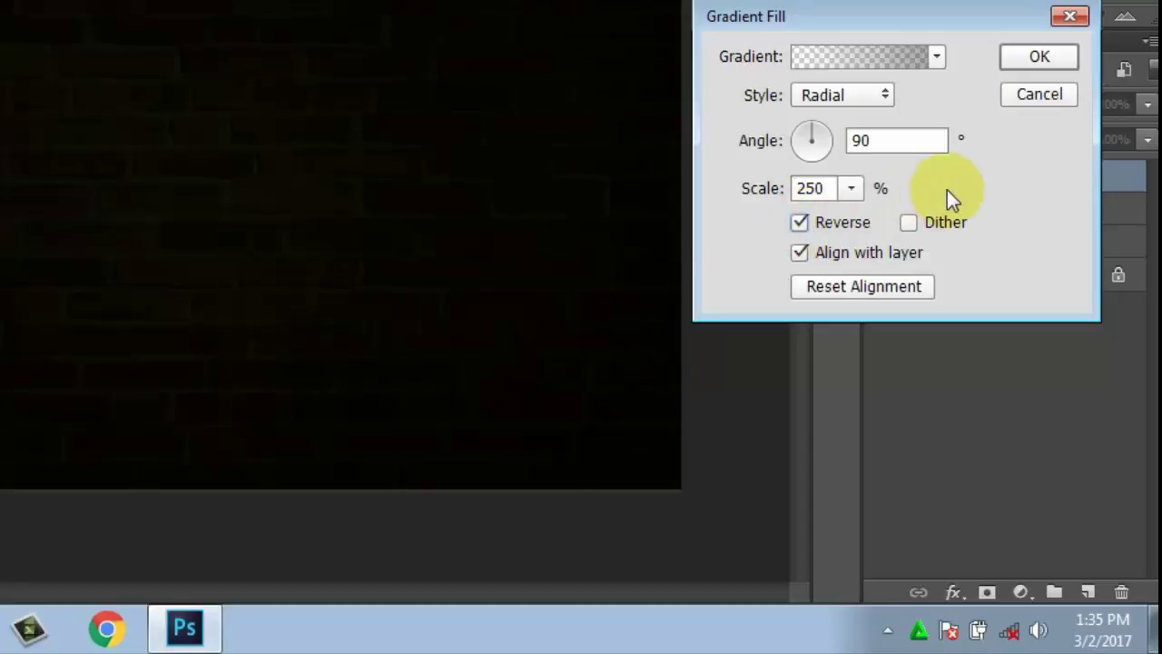
{"action": "left_click", "coordinate": [1039, 56]}
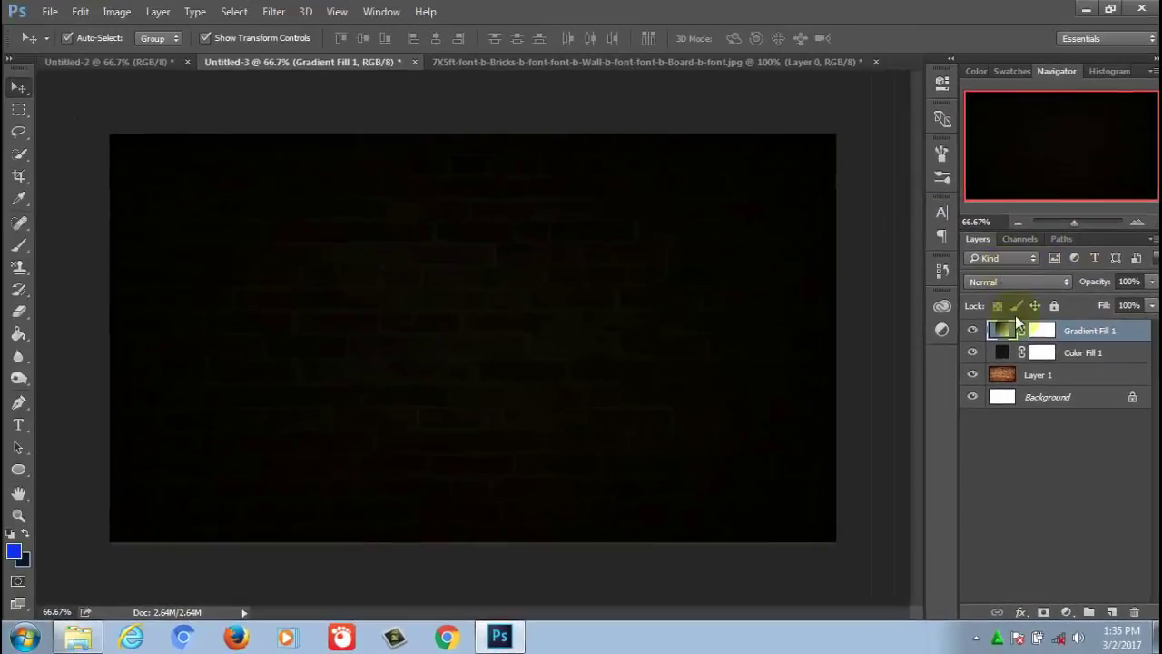
Group Layer 1, Color Fill 1 and Gradient Fill 1 into a group named BG
{"action": "left_click", "coordinate": [1055, 381], "text": "shift"}
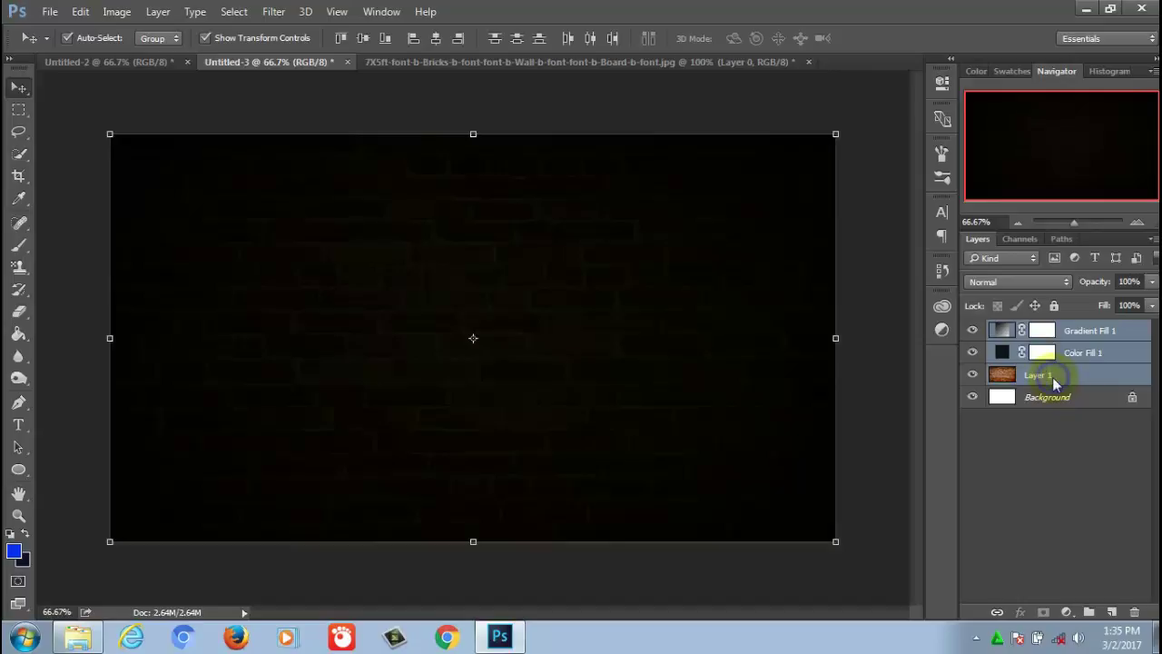
{"action": "right_click", "coordinate": [1052, 376]}
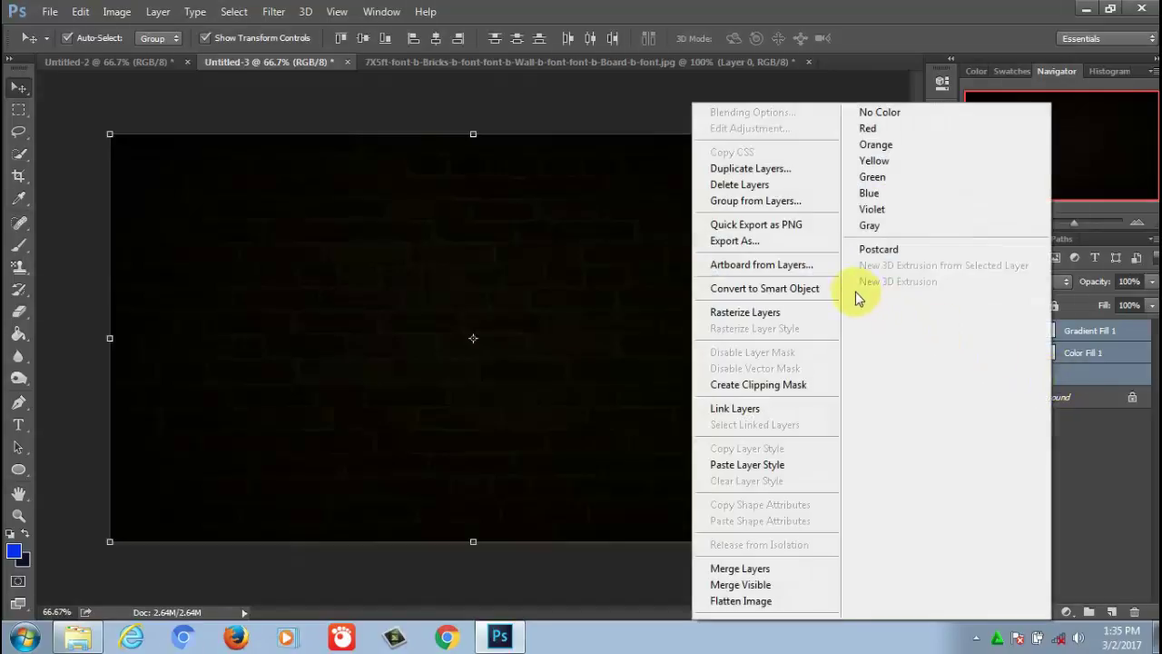
{"action": "left_click", "coordinate": [787, 203]}
{"action": "type", "text": "BG"}
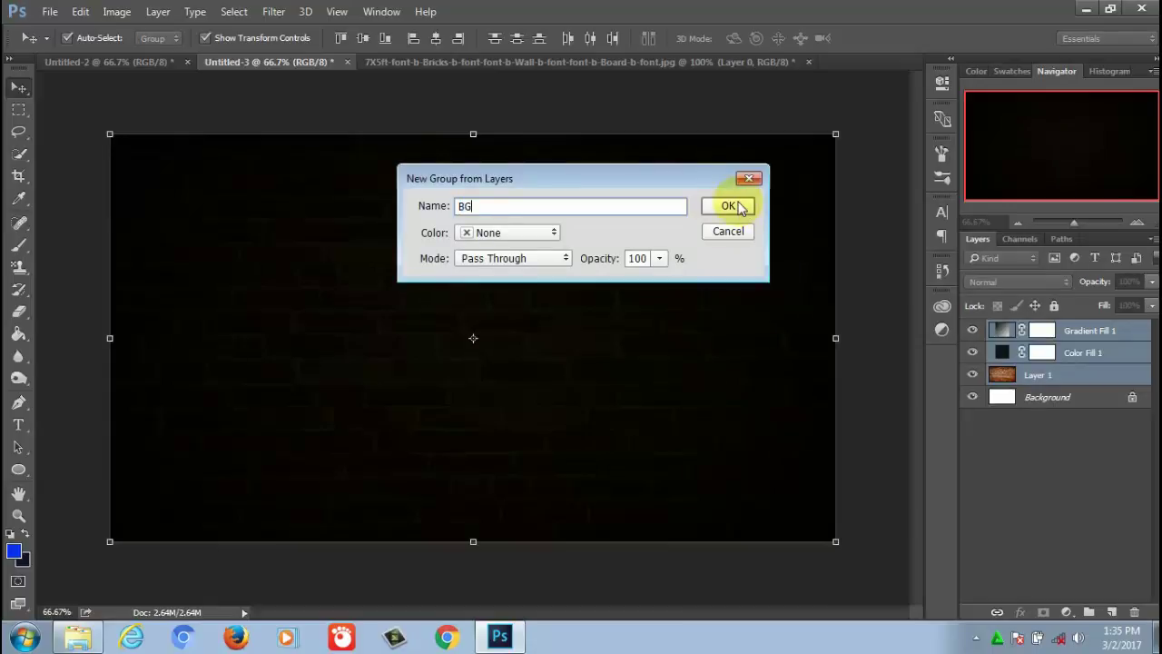
{"action": "left_click", "coordinate": [731, 206]}
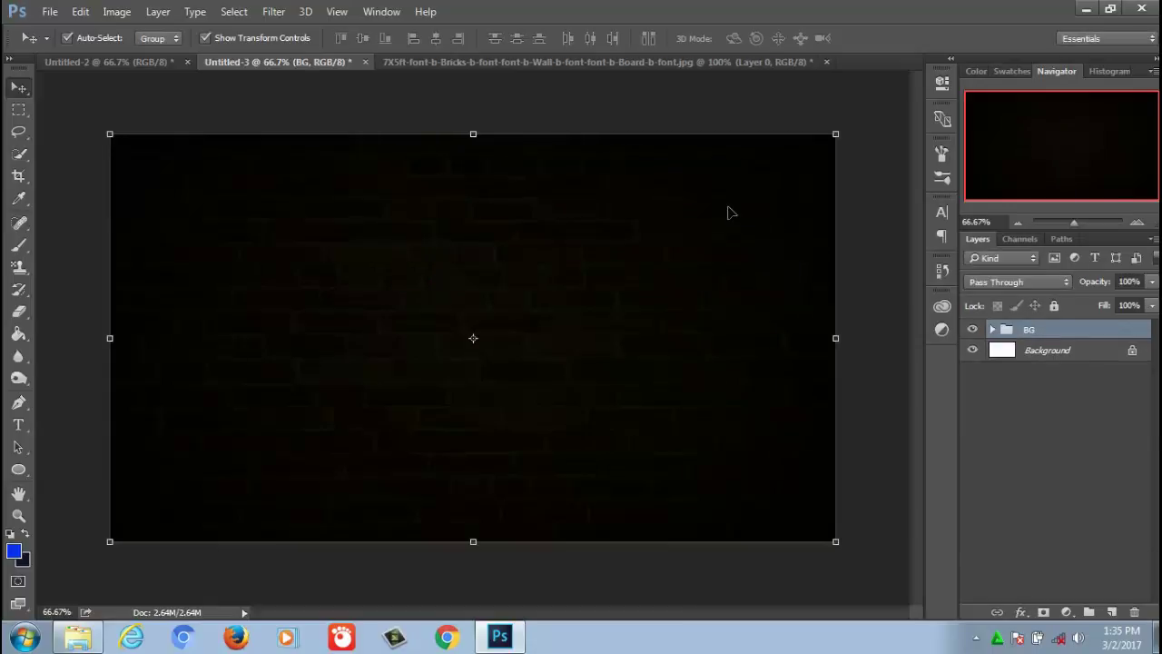
Add a pure white Solid Color fill layer with a new empty layer above it
{"action": "left_click", "coordinate": [1065, 612]}
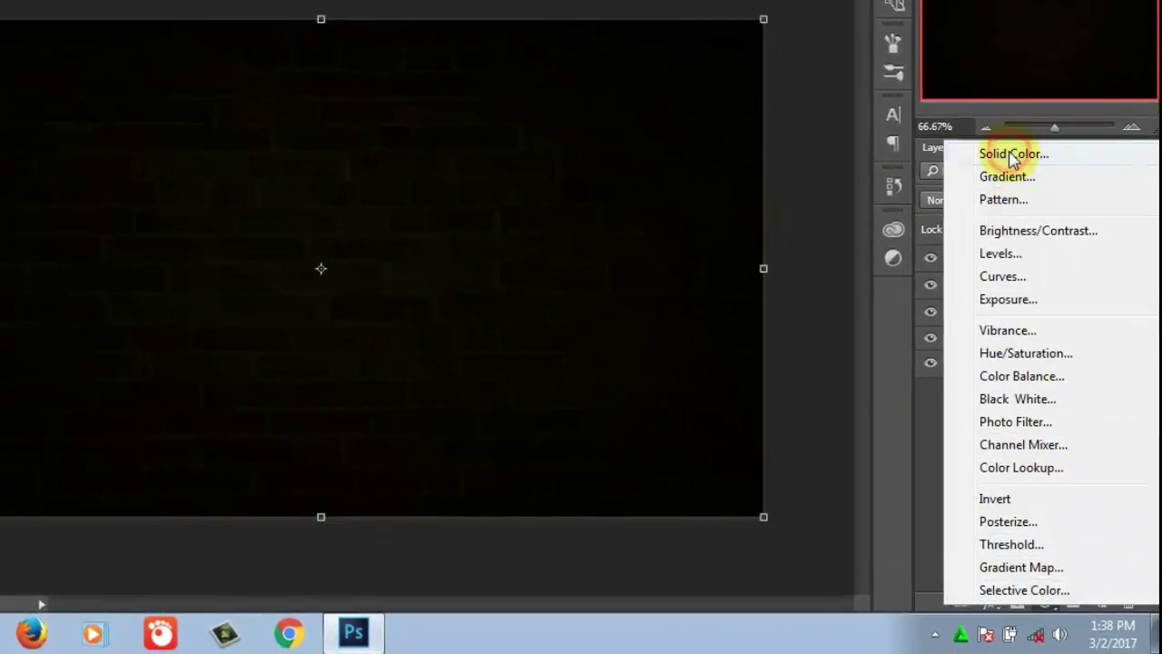
{"action": "left_click", "coordinate": [1011, 155]}
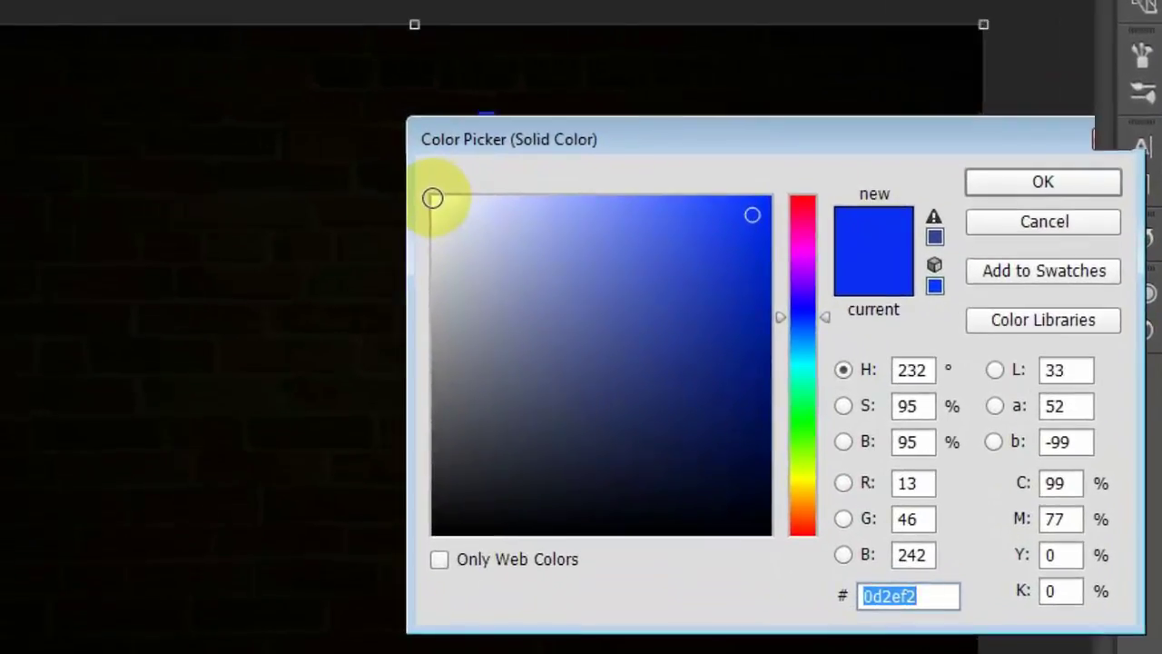
{"action": "left_click", "coordinate": [407, 185]}
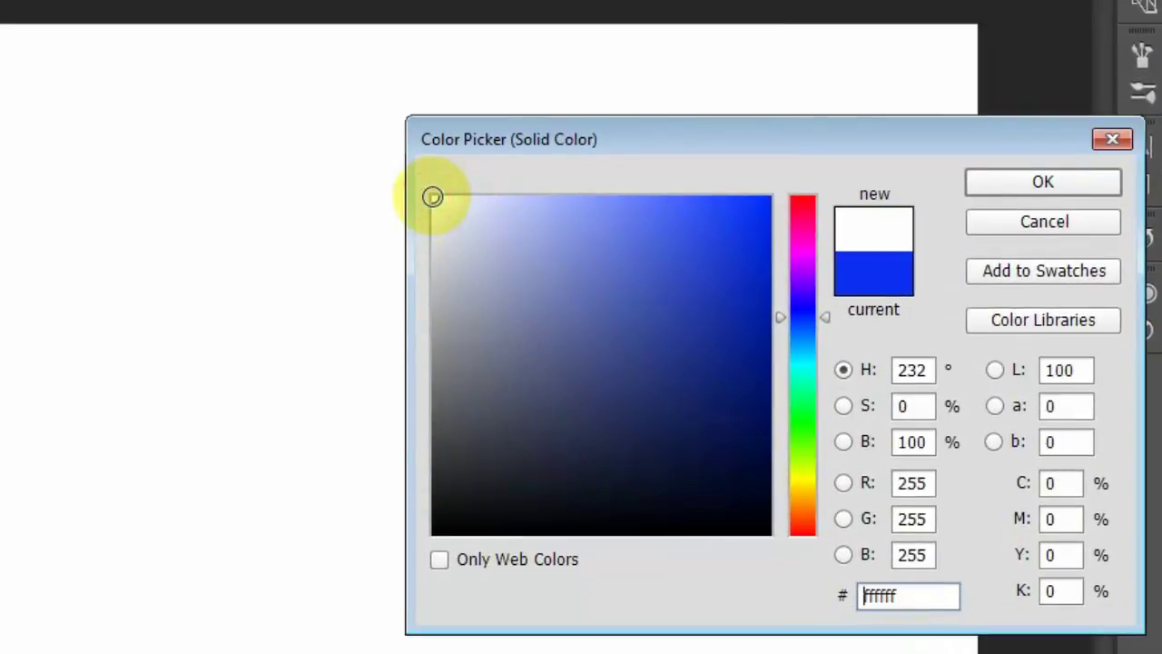
{"action": "left_click", "coordinate": [1038, 186]}
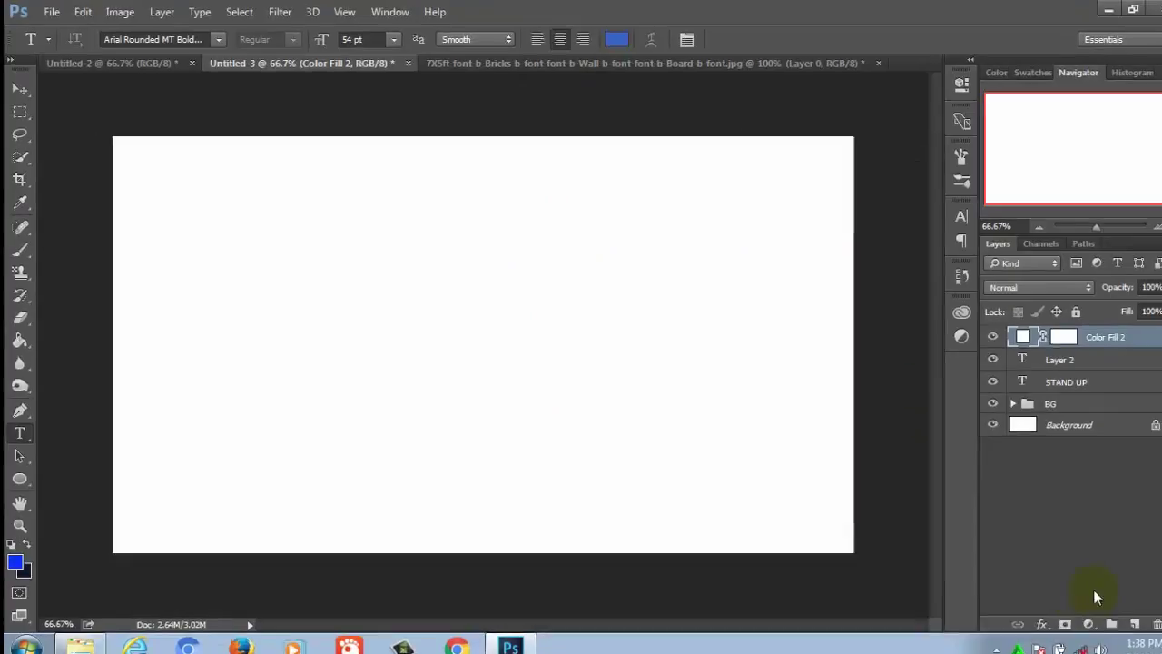
{"action": "left_click", "coordinate": [1094, 602]}
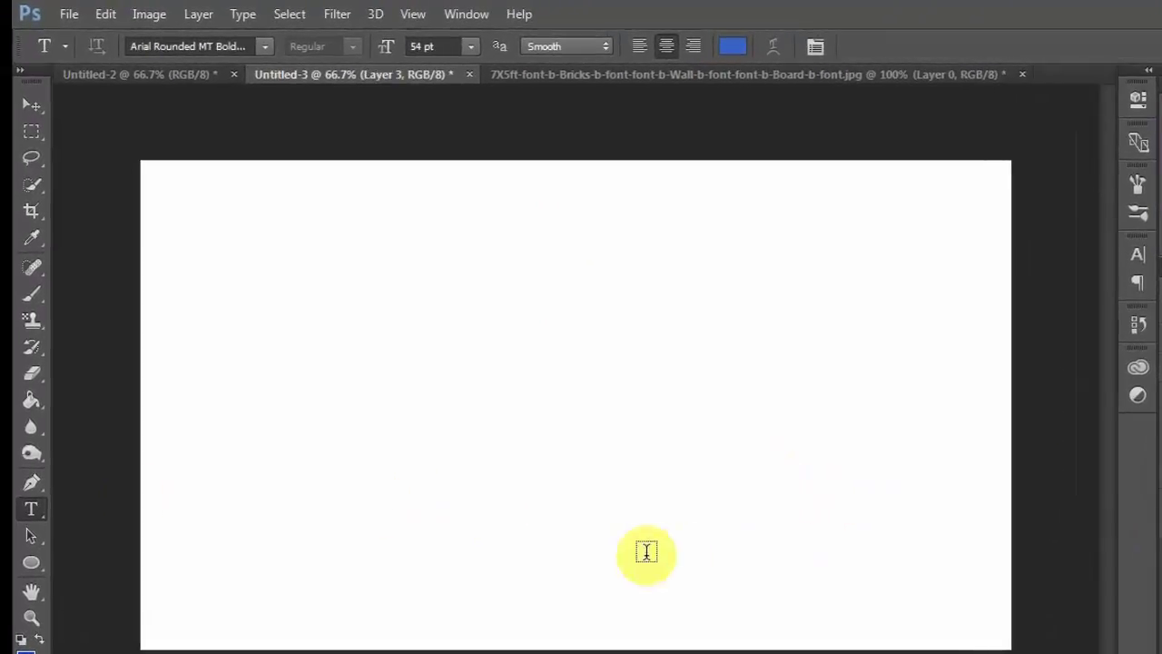
At 100% zoom, draw three concentric blue-outlined circles near the canvas centre
{"action": "left_click", "coordinate": [40, 563]}
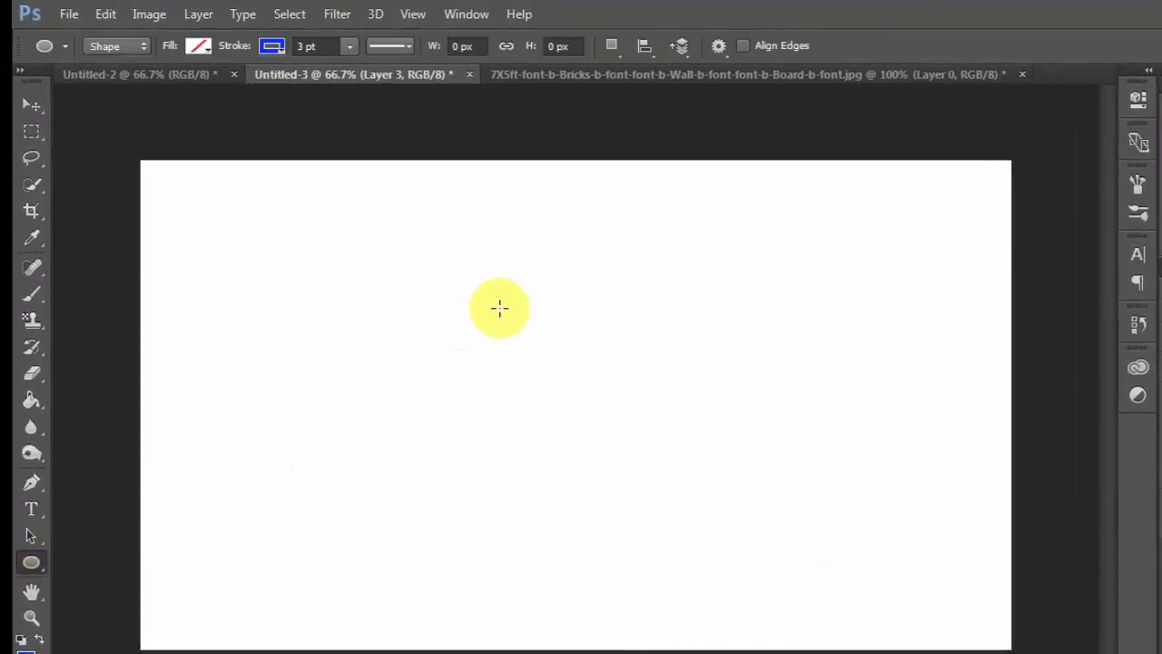
{"action": "key", "text": "ctrl+1"}
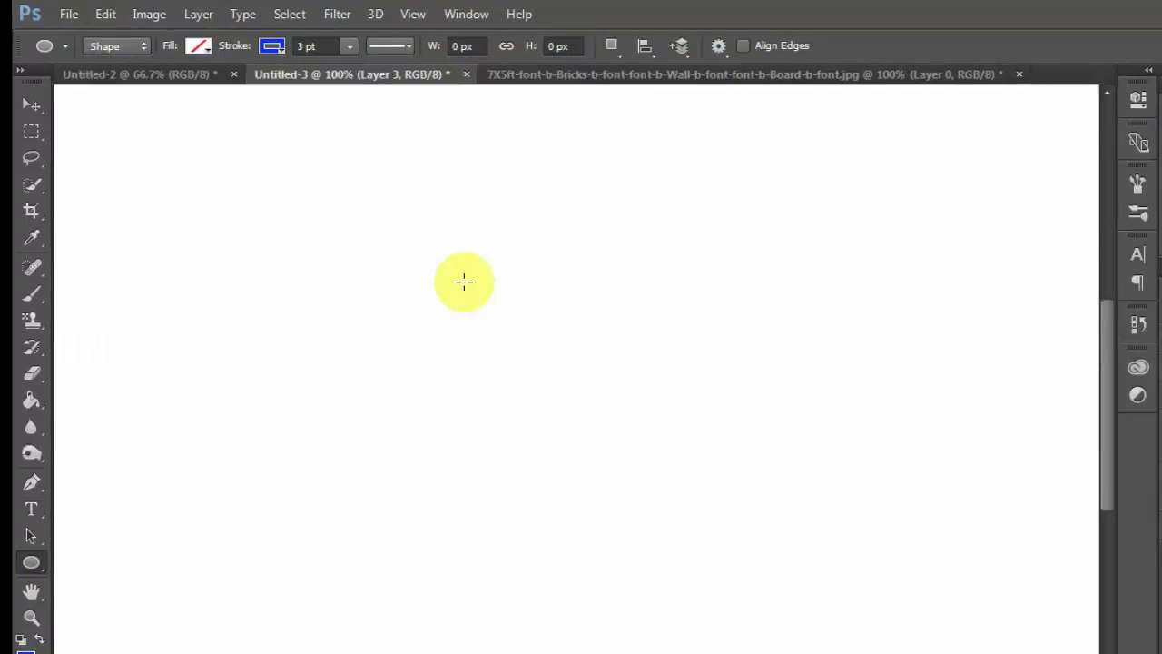
{"action": "left_click", "coordinate": [464, 288]}
{"action": "key", "text": "Escape"}
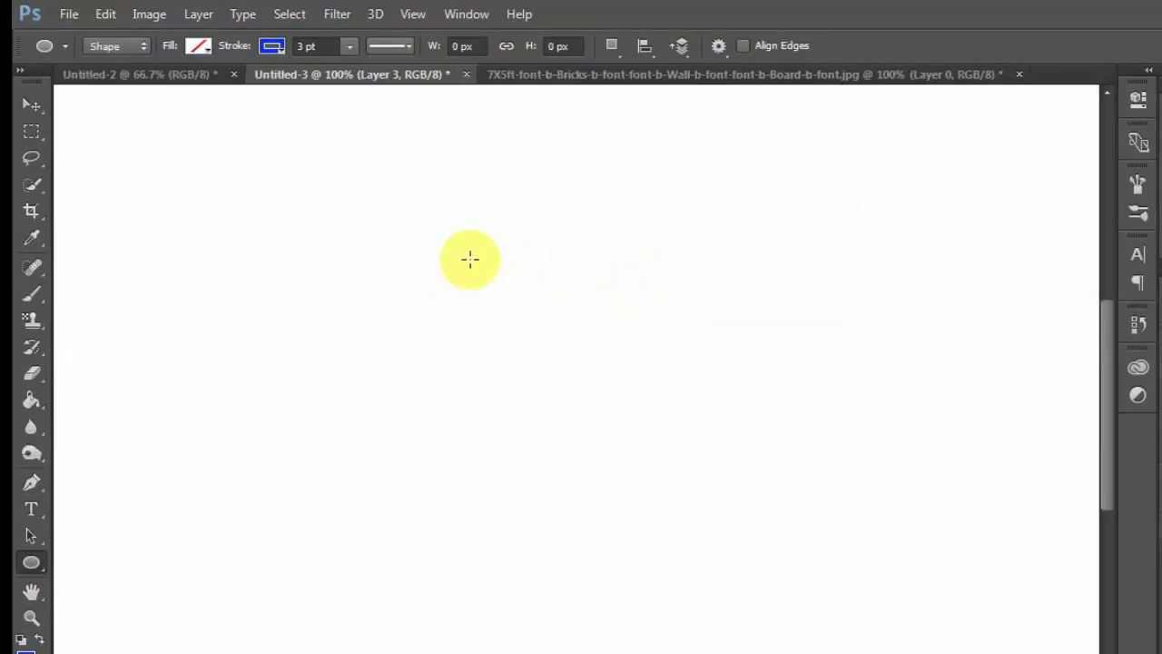
{"action": "left_click_drag", "start_coordinate": [469, 260], "coordinate": [608, 402]}
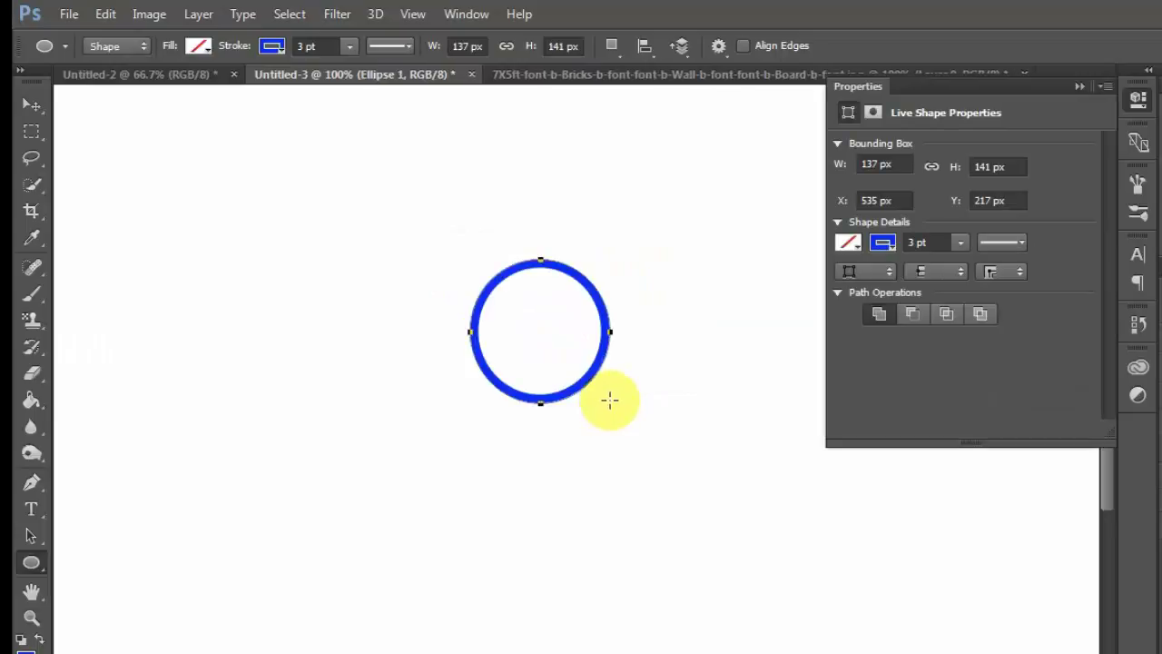
{"action": "left_click_drag", "start_coordinate": [501, 291], "coordinate": [583, 374]}
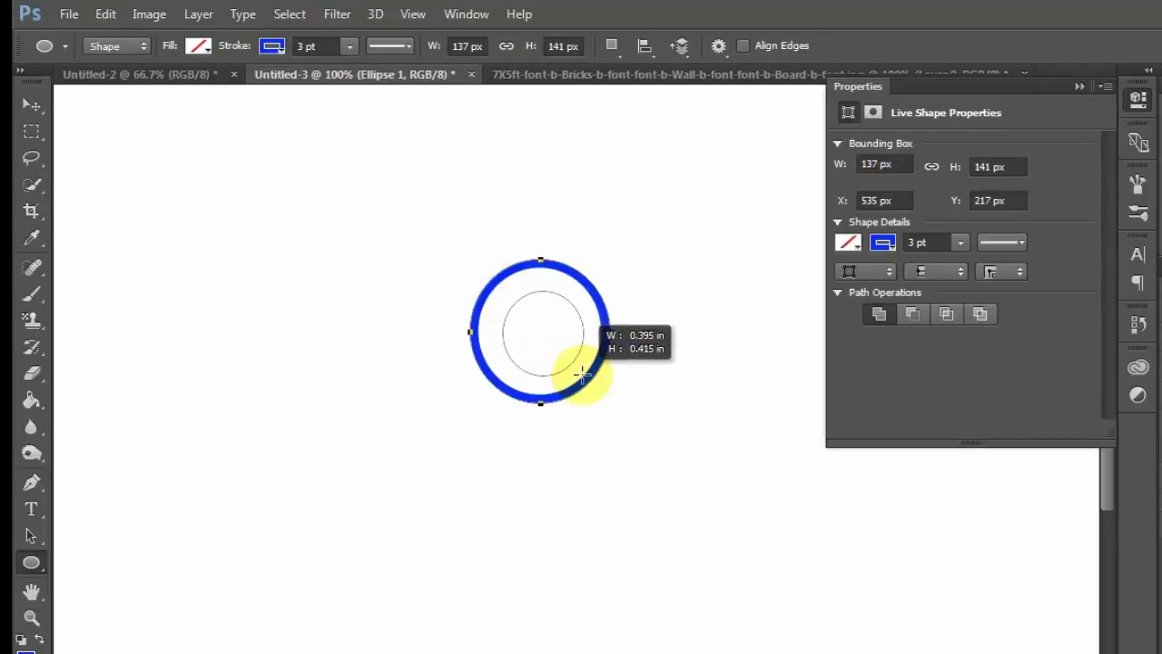
{"action": "left_click_drag", "start_coordinate": [540, 327], "coordinate": [555, 342]}
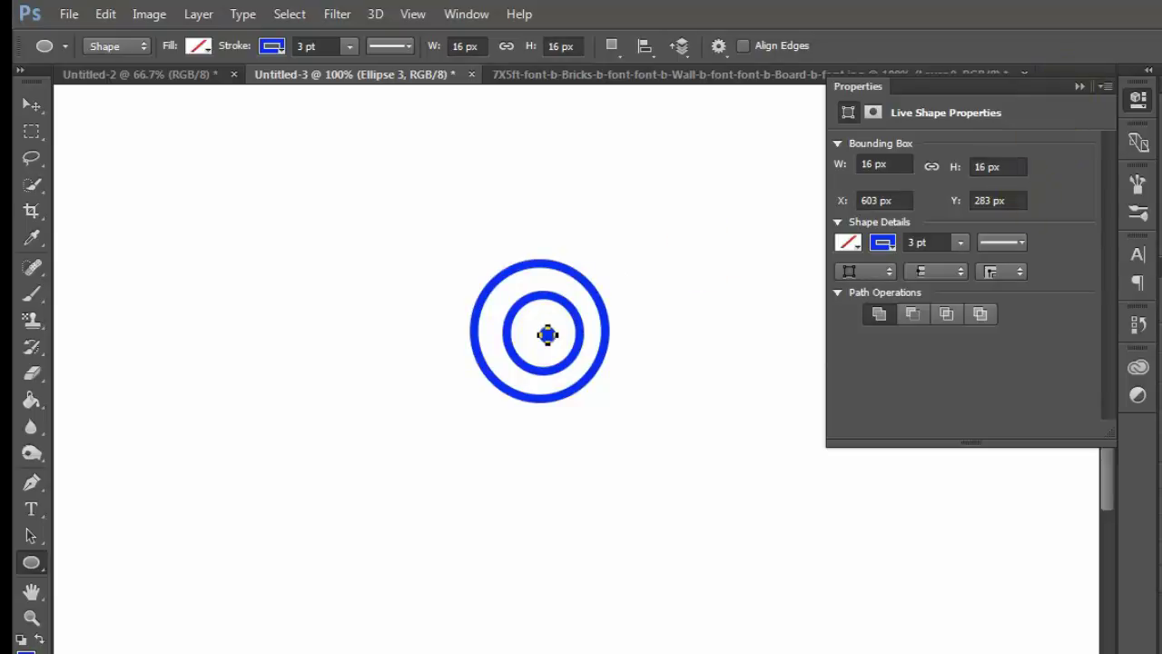
Give all three circles a dotted outline and centre them horizontally on each other
{"action": "key", "text": "ctrl+alt+a"}
{"action": "left_click", "coordinate": [1002, 241]}
{"action": "left_click", "coordinate": [965, 368]}
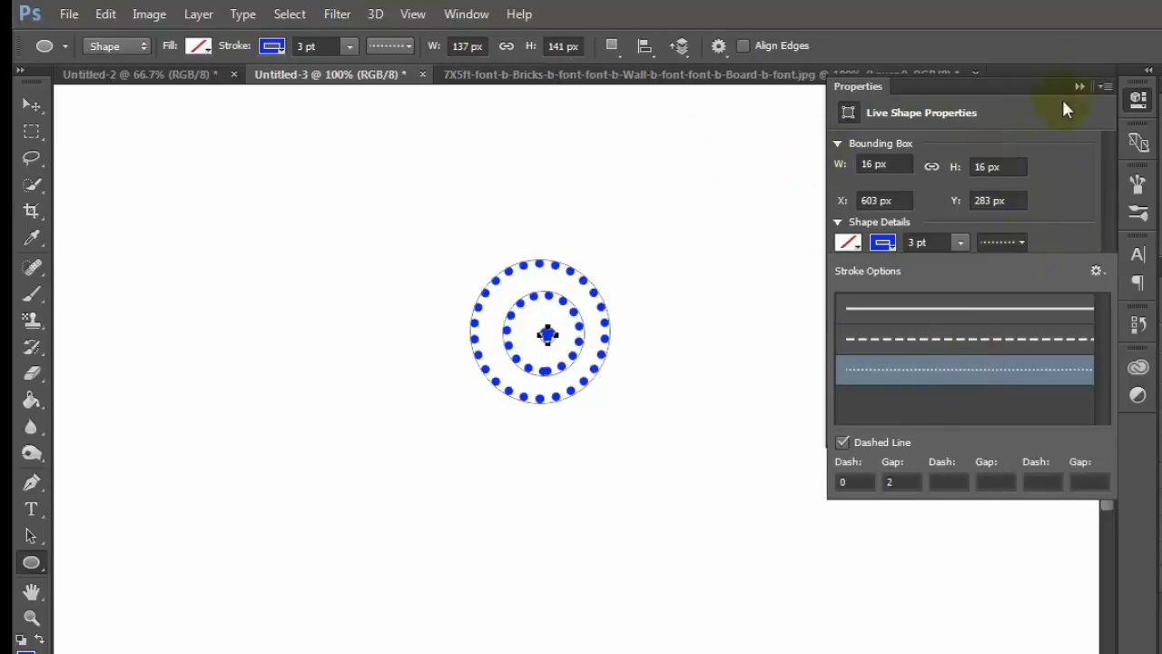
{"action": "left_click", "coordinate": [1077, 88]}
{"action": "left_click", "coordinate": [31, 106]}
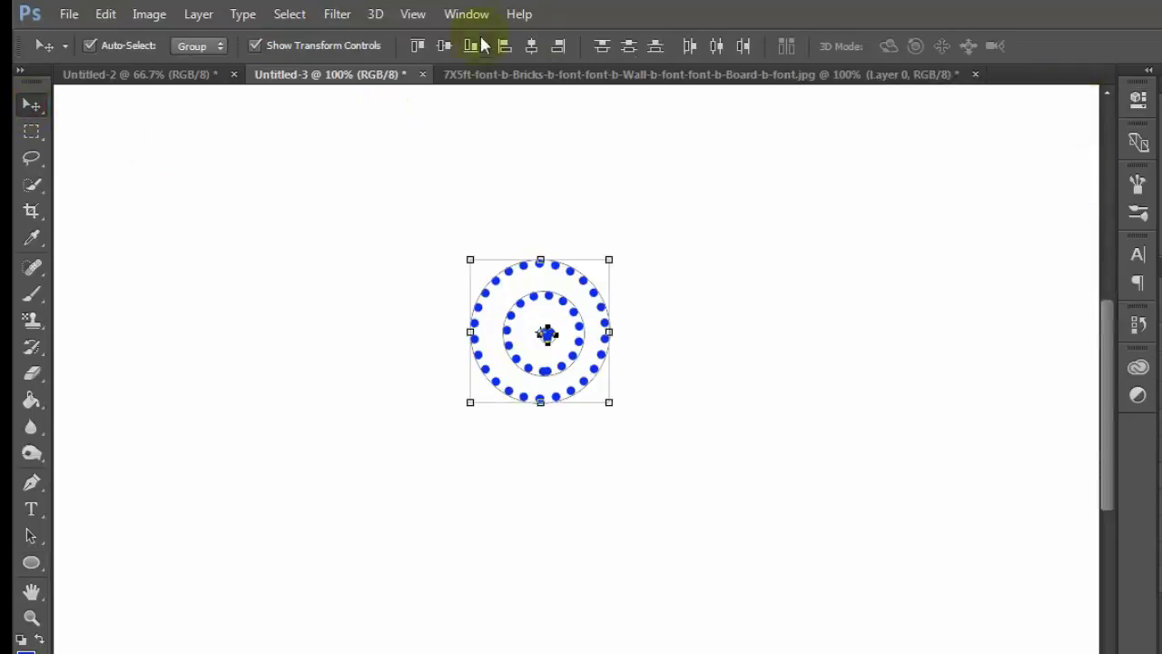
{"action": "left_click", "coordinate": [531, 47]}
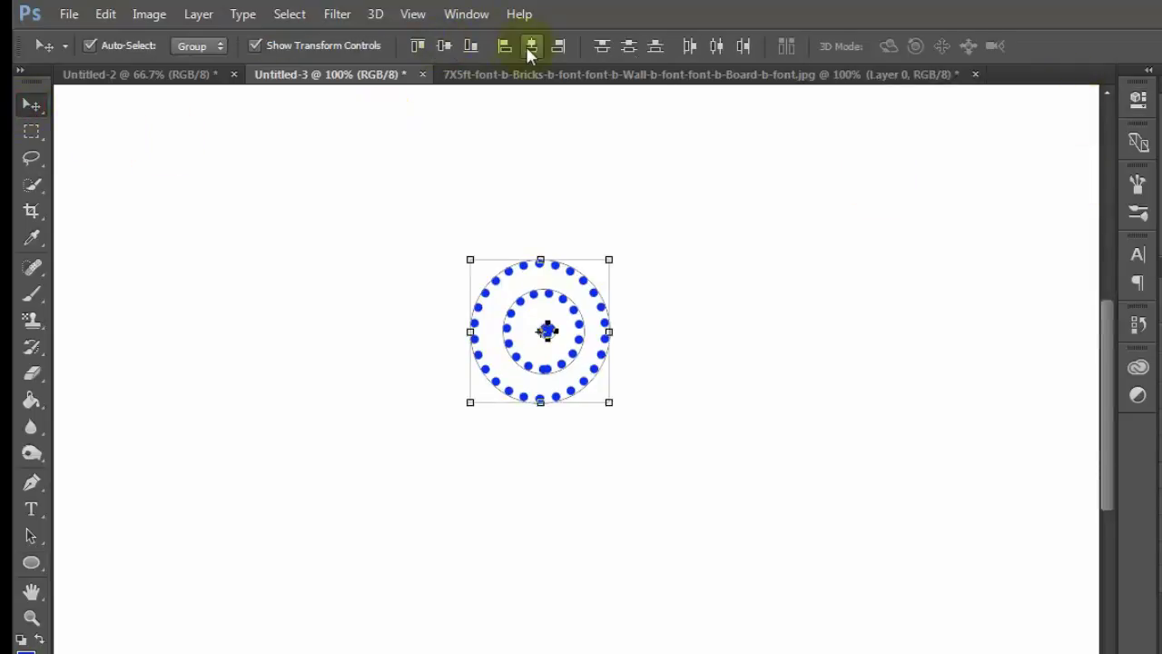
Shrink the circles to about half size and convert them into one smart object
{"action": "left_click", "coordinate": [603, 270]}
{"action": "left_click_drag", "start_coordinate": [600, 275], "coordinate": [564, 315]}
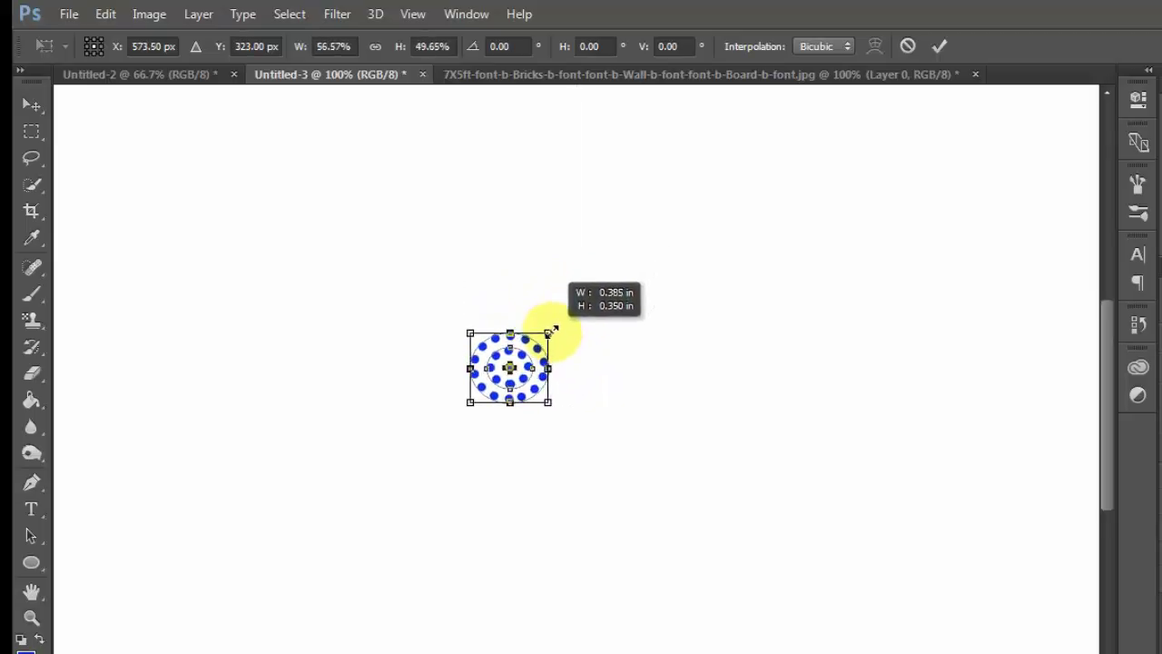
{"action": "left_click_drag", "start_coordinate": [564, 315], "coordinate": [548, 333]}
{"action": "left_click", "coordinate": [939, 45]}
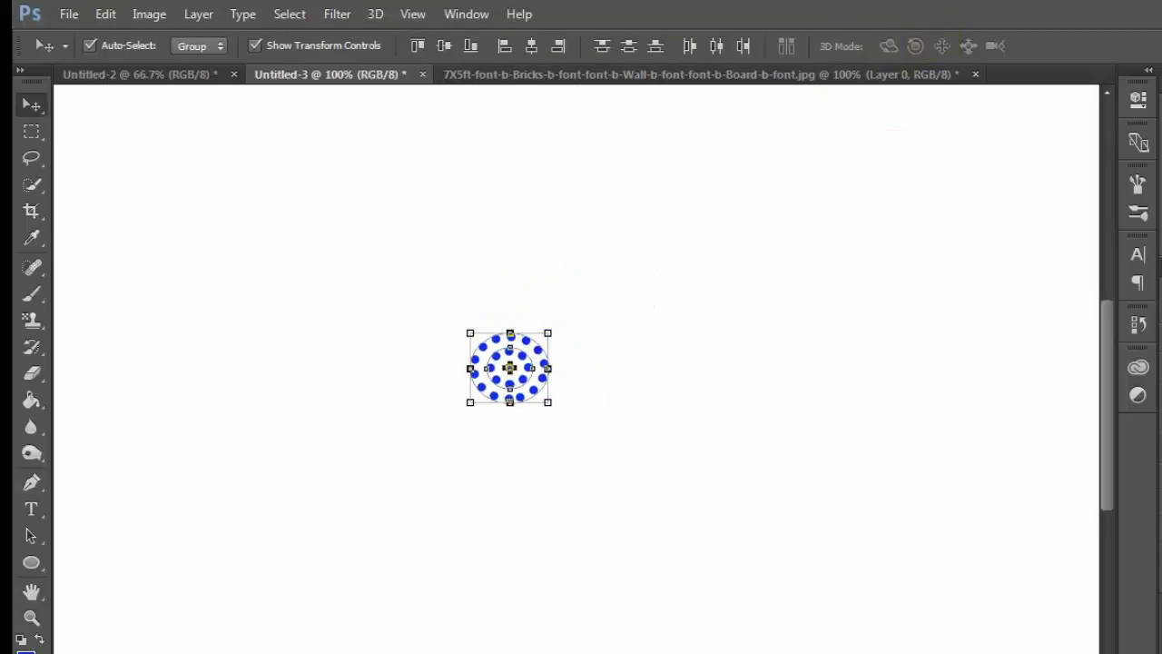
{"action": "right_click", "coordinate": [863, 127]}
{"action": "left_click", "coordinate": [994, 345]}
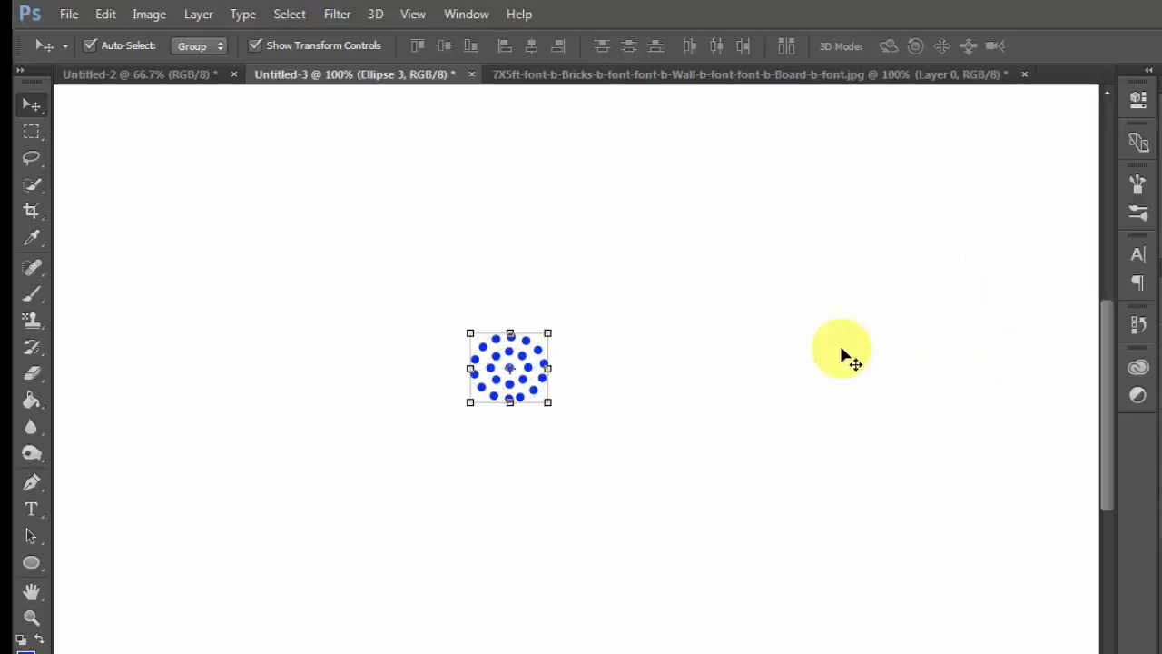
{"action": "left_click_drag", "start_coordinate": [562, 428], "coordinate": [557, 423]}
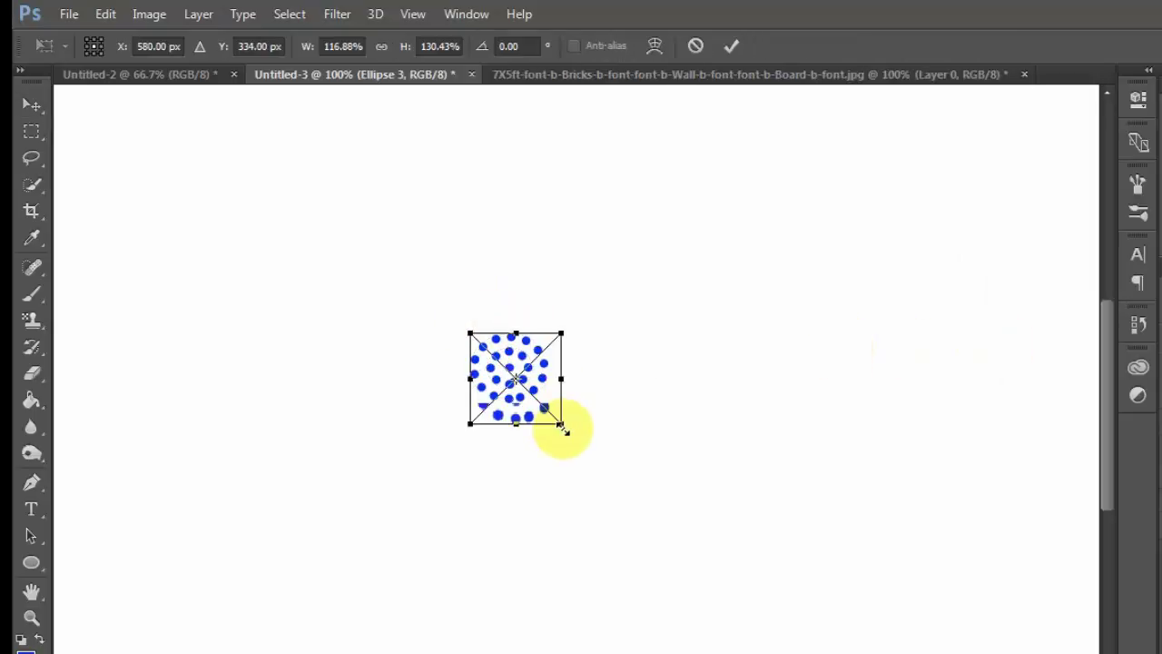
{"action": "left_click", "coordinate": [735, 45]}
{"action": "key", "text": "t"}
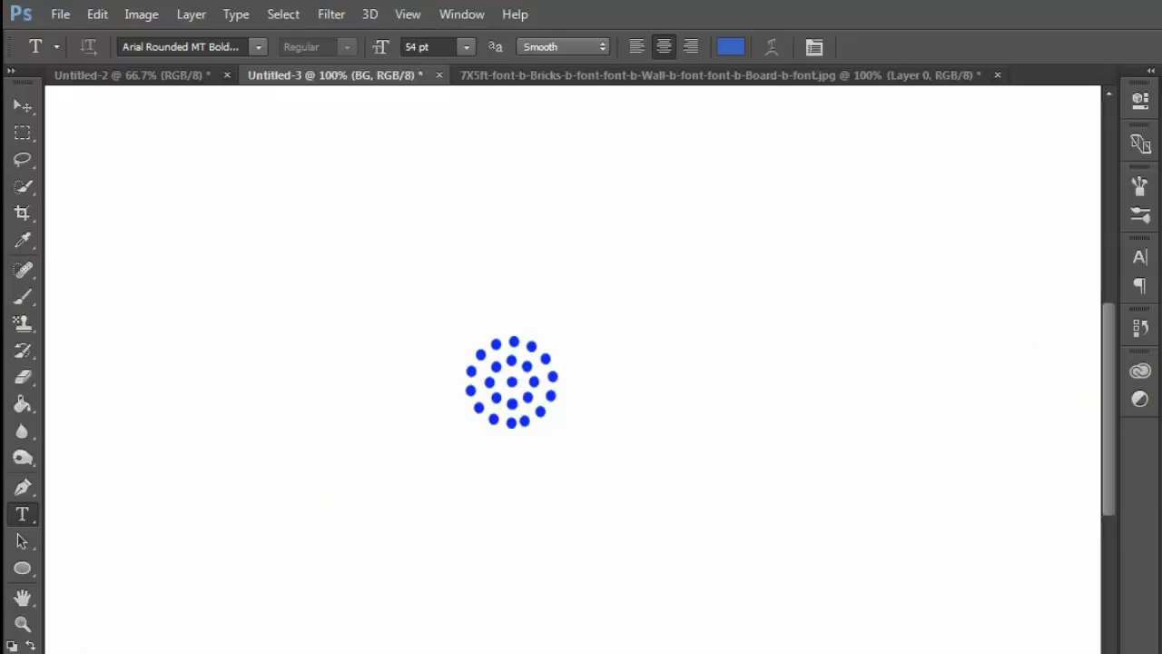
On a new layer, type blue 54 pt Arial Rounded MT Bold 'C MEDY' above the dots
{"action": "key", "text": "alt+bracketright"}
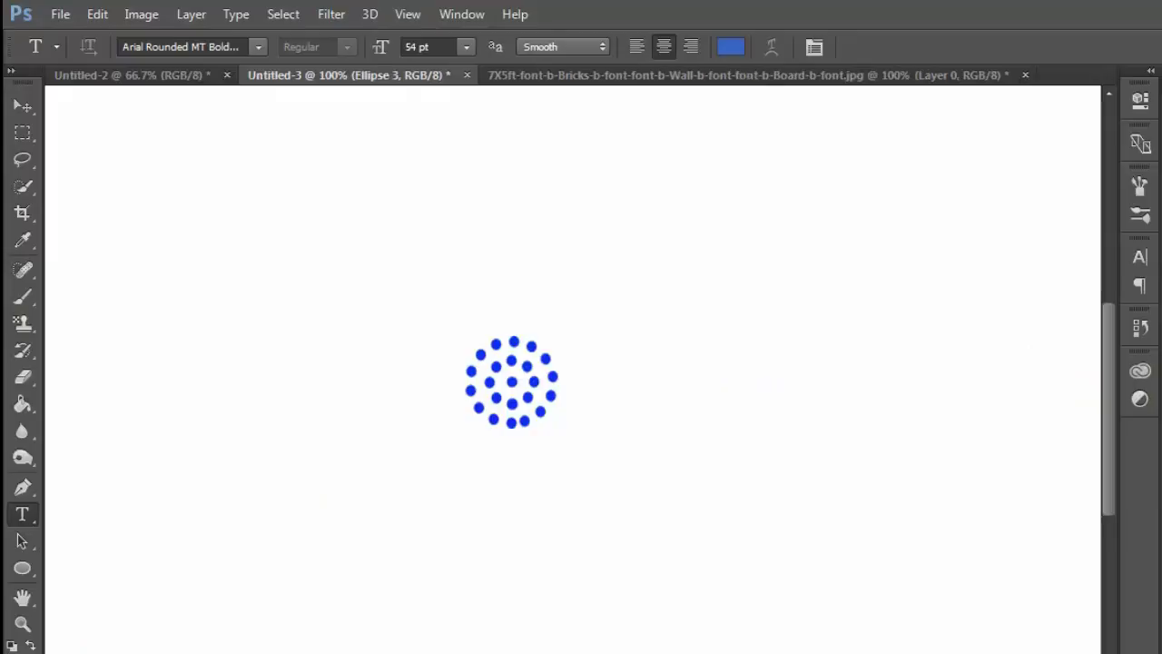
{"action": "key", "text": "ctrl+shift+alt+n"}
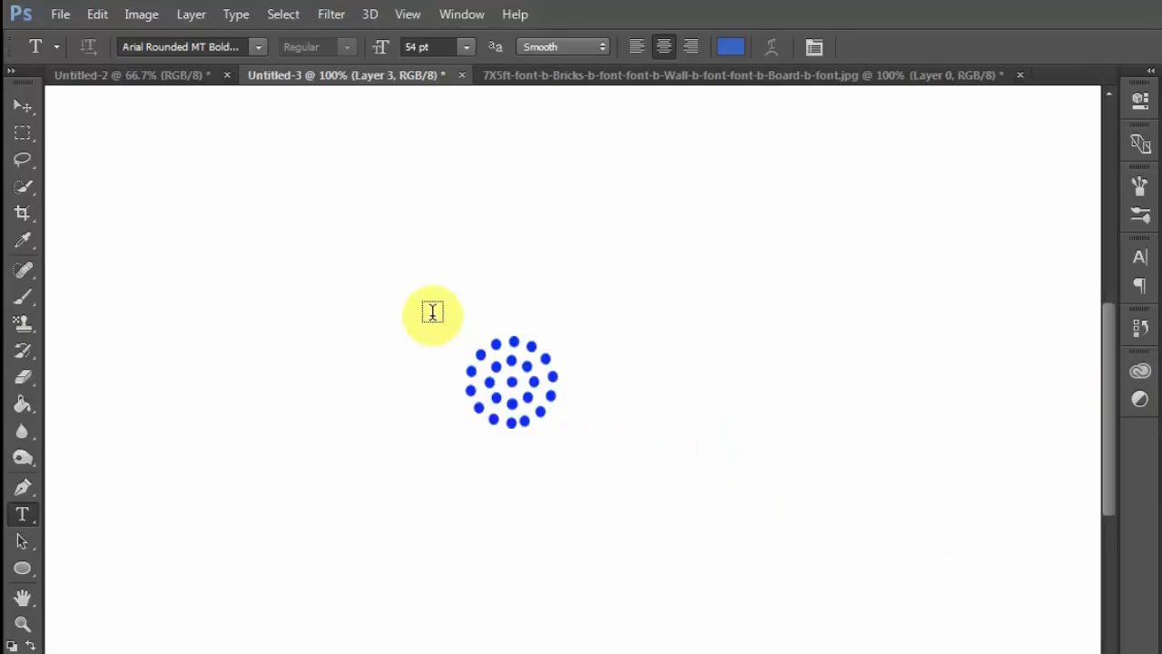
{"action": "left_click", "coordinate": [411, 243]}
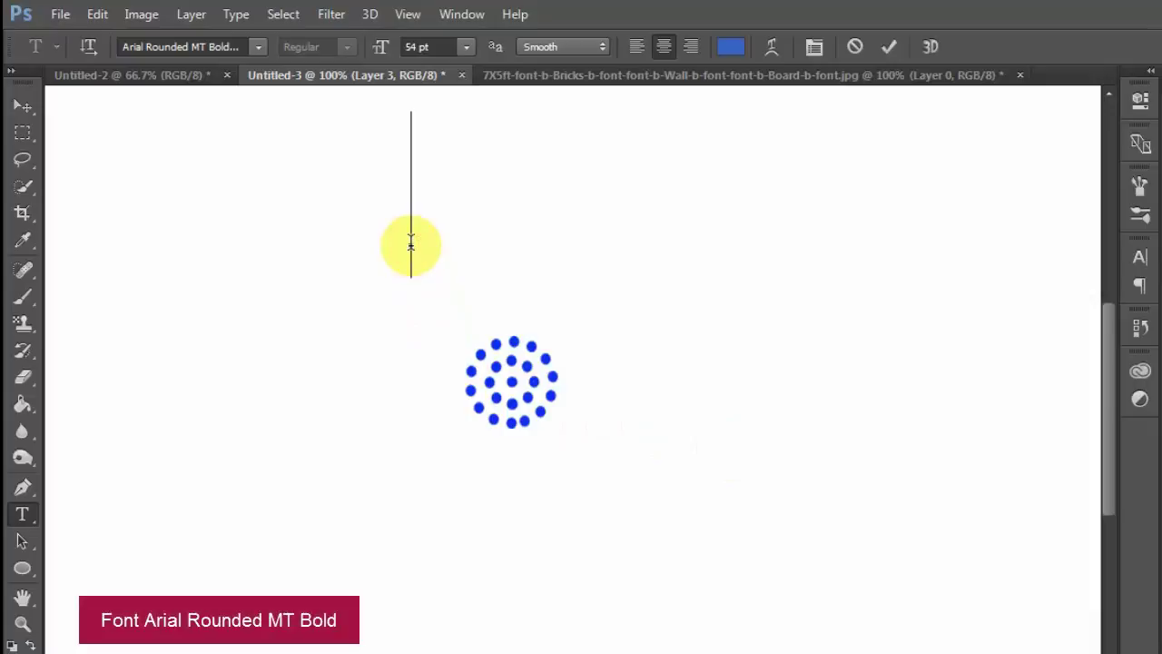
{"action": "type", "text": "C "}
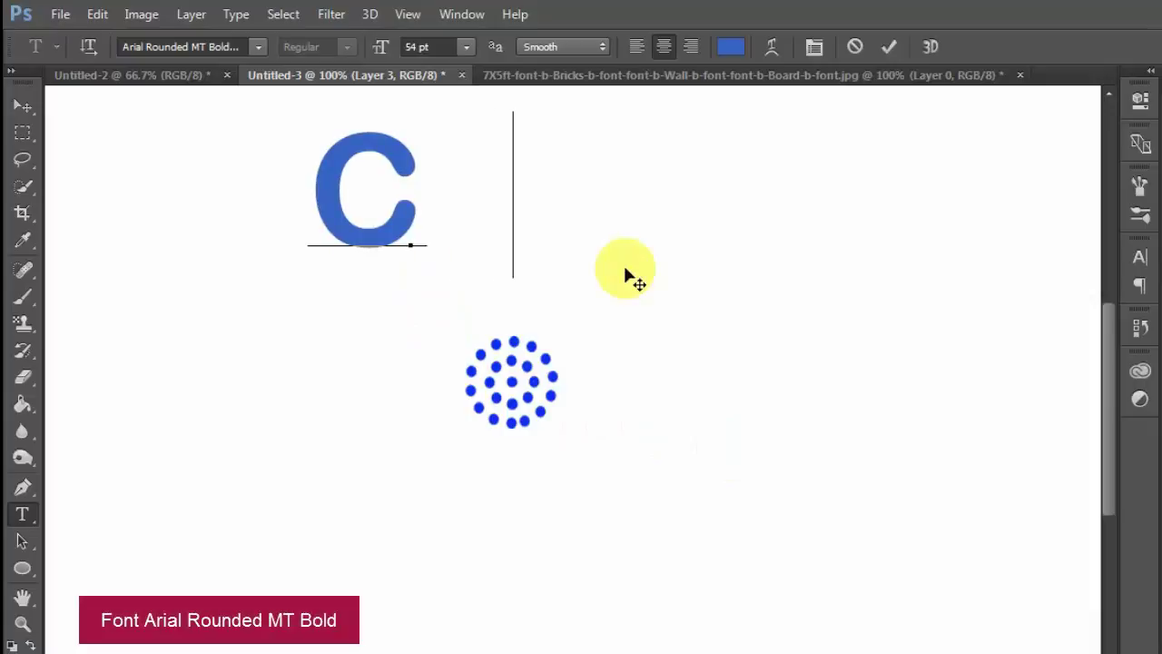
{"action": "type", "text": "  MEDY"}
{"action": "left_click", "coordinate": [889, 47]}
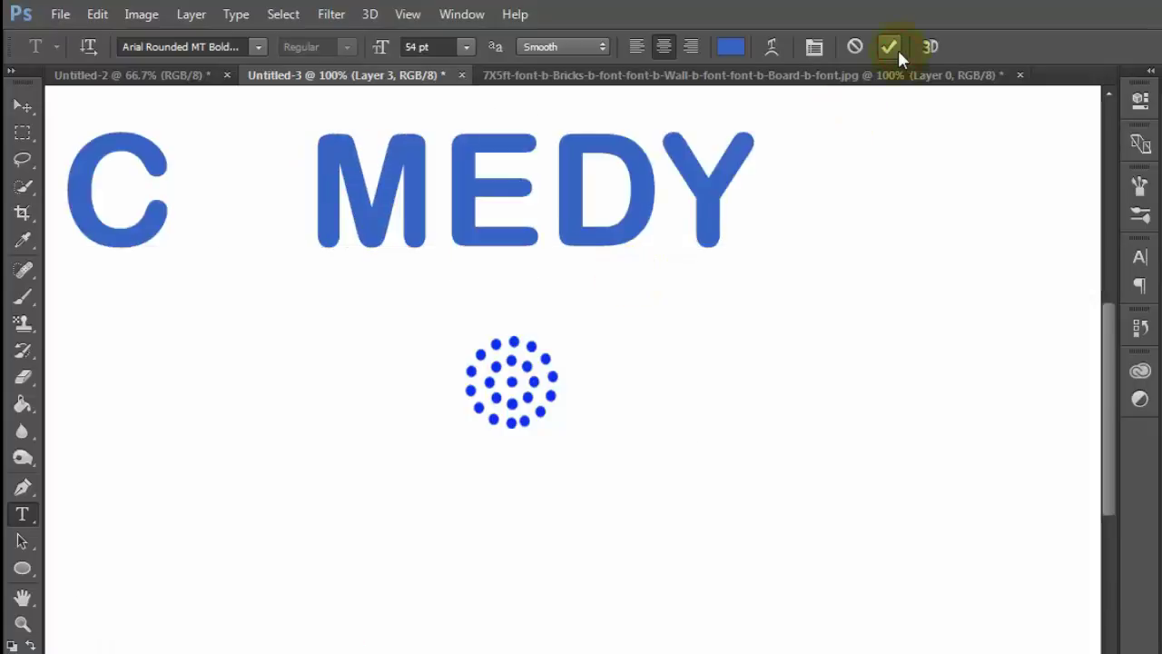
{"action": "left_click", "coordinate": [23, 106]}
Move 'C MEDY' beside the dotted circle and scale it to about 81% width, 78.5% height
{"action": "left_click_drag", "start_coordinate": [519, 186], "coordinate": [788, 370]}
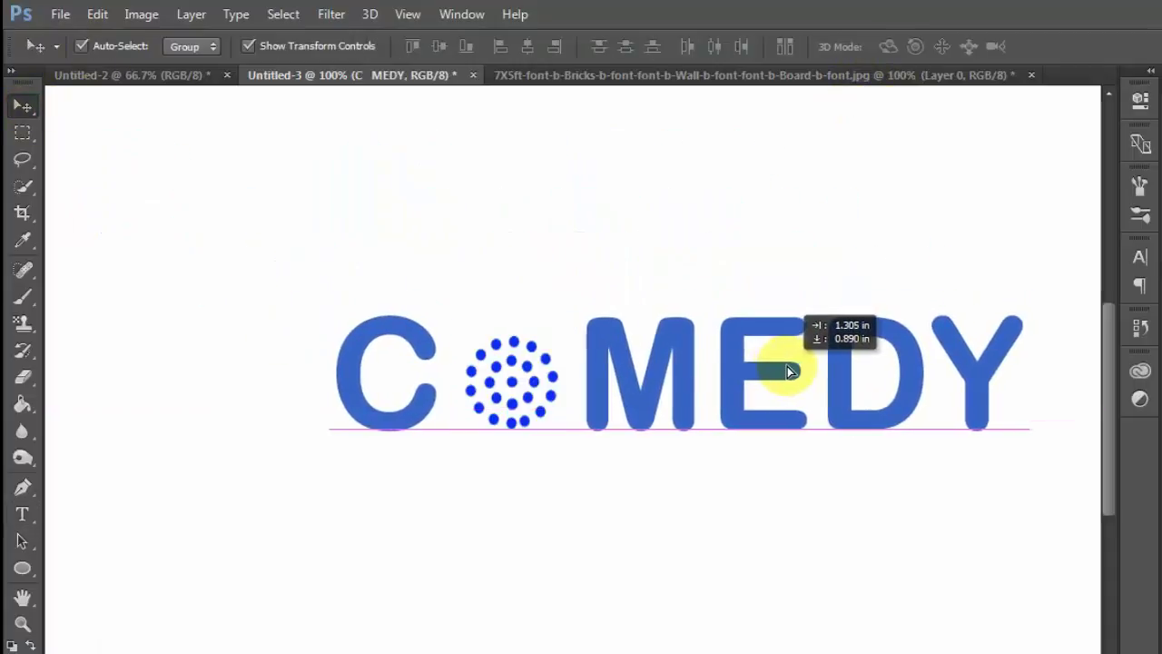
{"action": "left_click_drag", "start_coordinate": [1022, 317], "coordinate": [963, 337]}
{"action": "left_click_drag", "start_coordinate": [812, 415], "coordinate": [839, 415]}
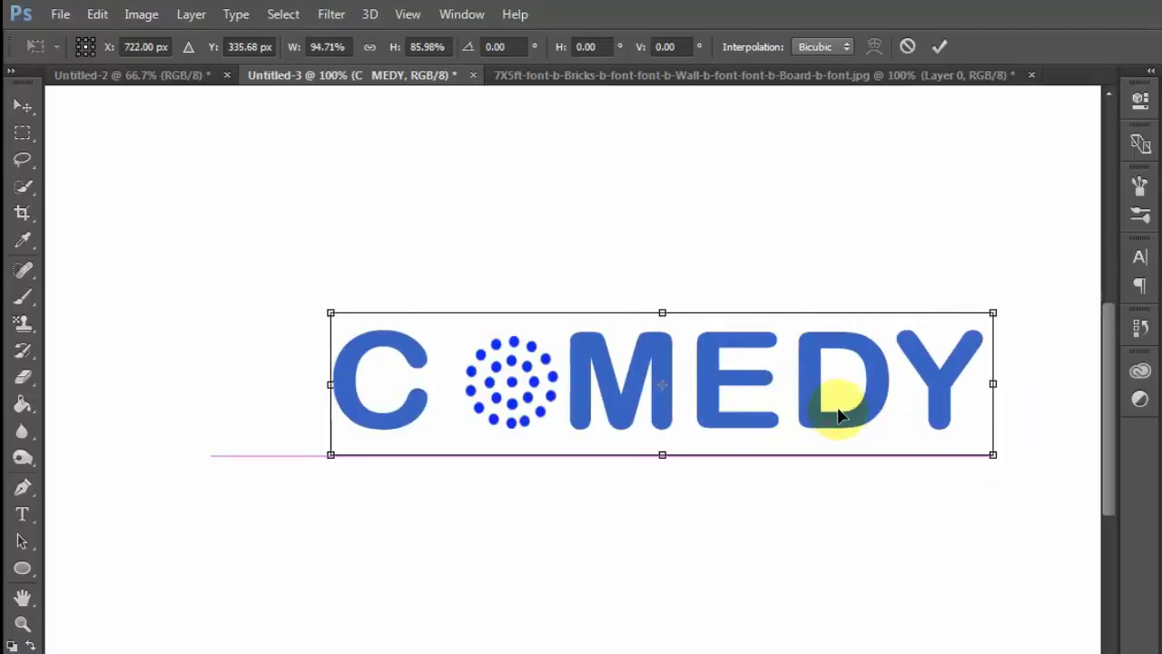
{"action": "left_click_drag", "start_coordinate": [993, 312], "coordinate": [990, 317]}
{"action": "left_click_drag", "start_coordinate": [872, 384], "coordinate": [877, 377]}
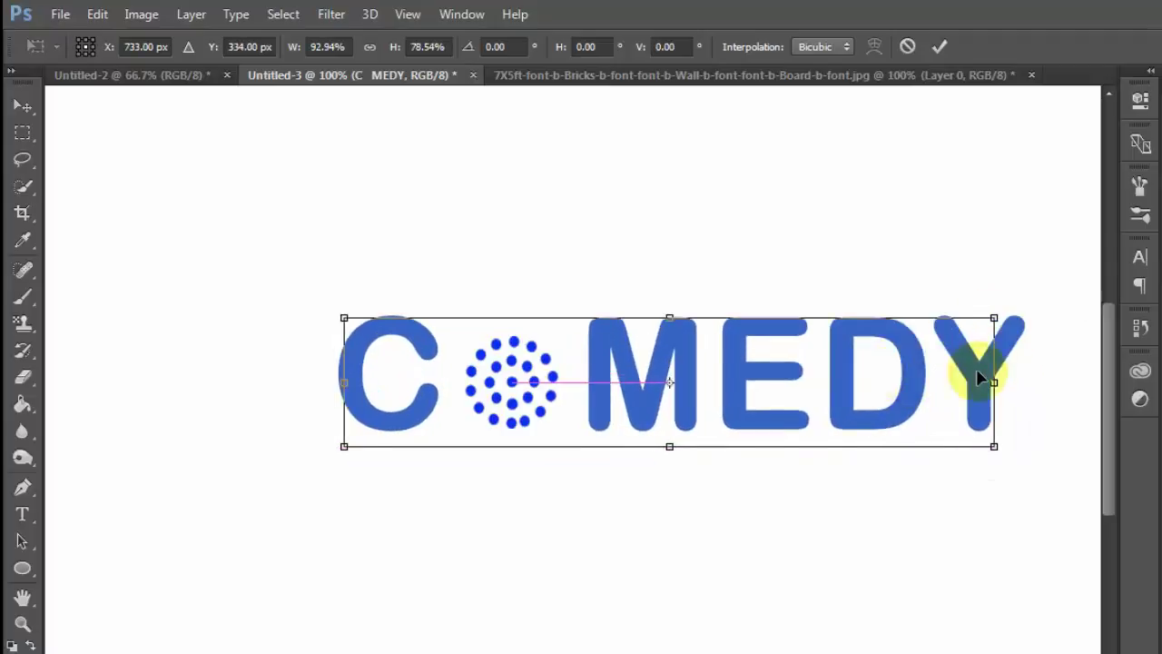
{"action": "mouse_move", "coordinate": [993, 383]}
{"action": "left_mouse_down"}
{"action": "mouse_move", "coordinate": [854, 406]}
{"action": "mouse_move", "coordinate": [932, 383]}
{"action": "left_mouse_up"}
{"action": "left_click_drag", "start_coordinate": [355, 382], "coordinate": [367, 383]}
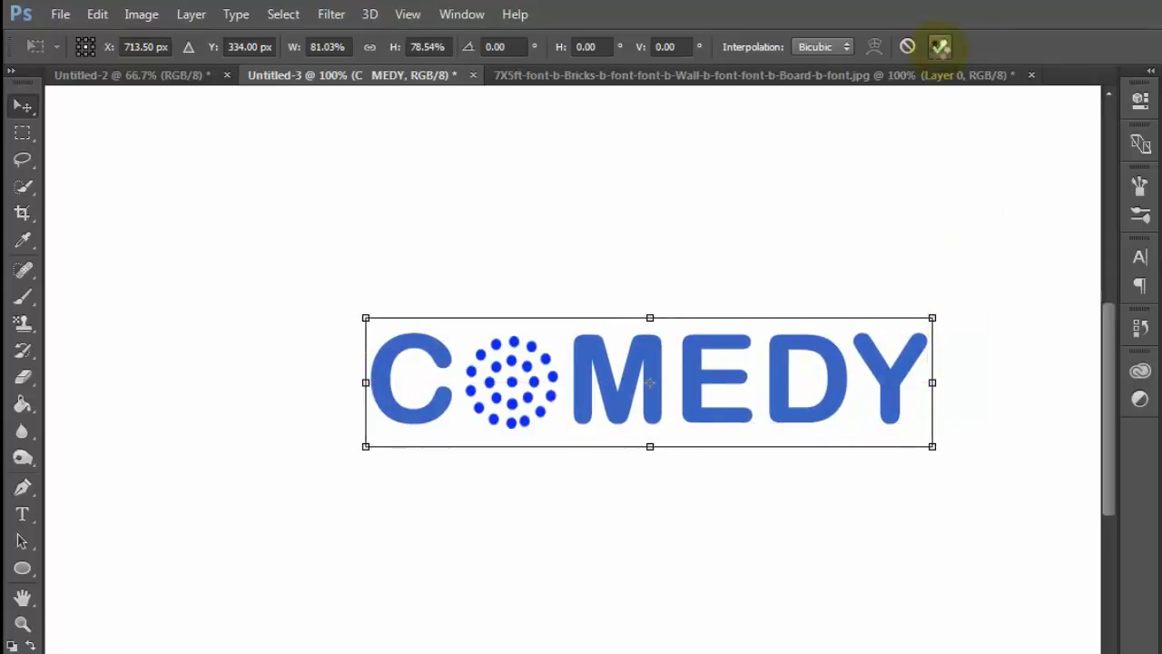
{"action": "left_click", "coordinate": [940, 46]}
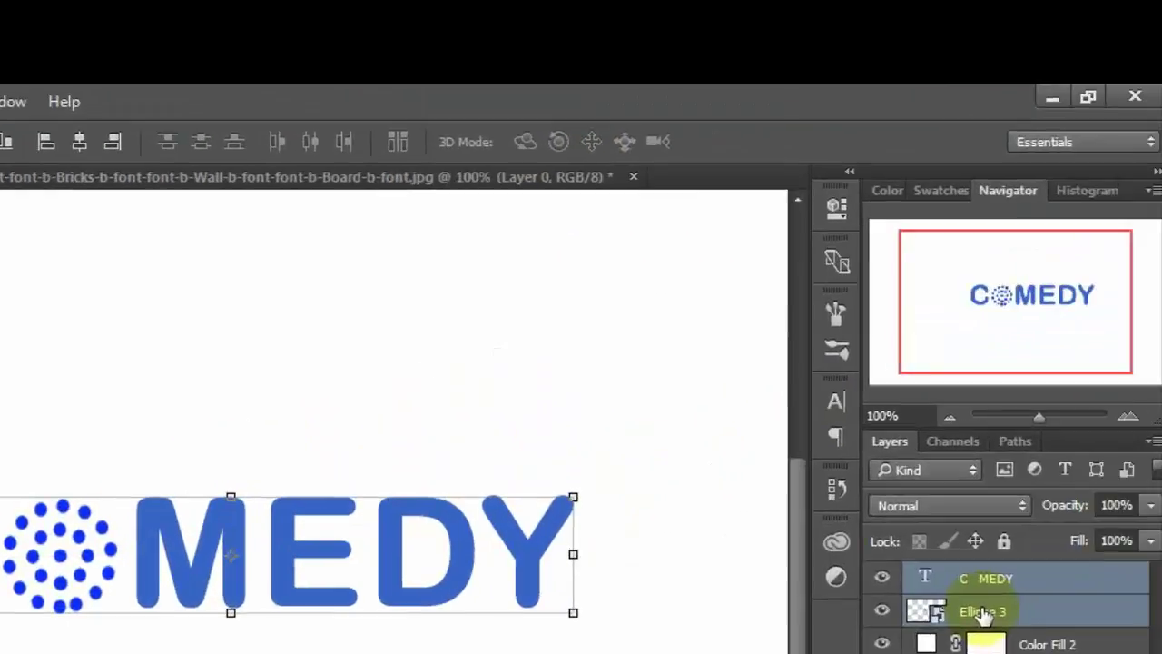
Merge the MEDY text and dotted circle into one smart object and delete the white Color Fill 2 layer
{"action": "right_click", "coordinate": [988, 614]}
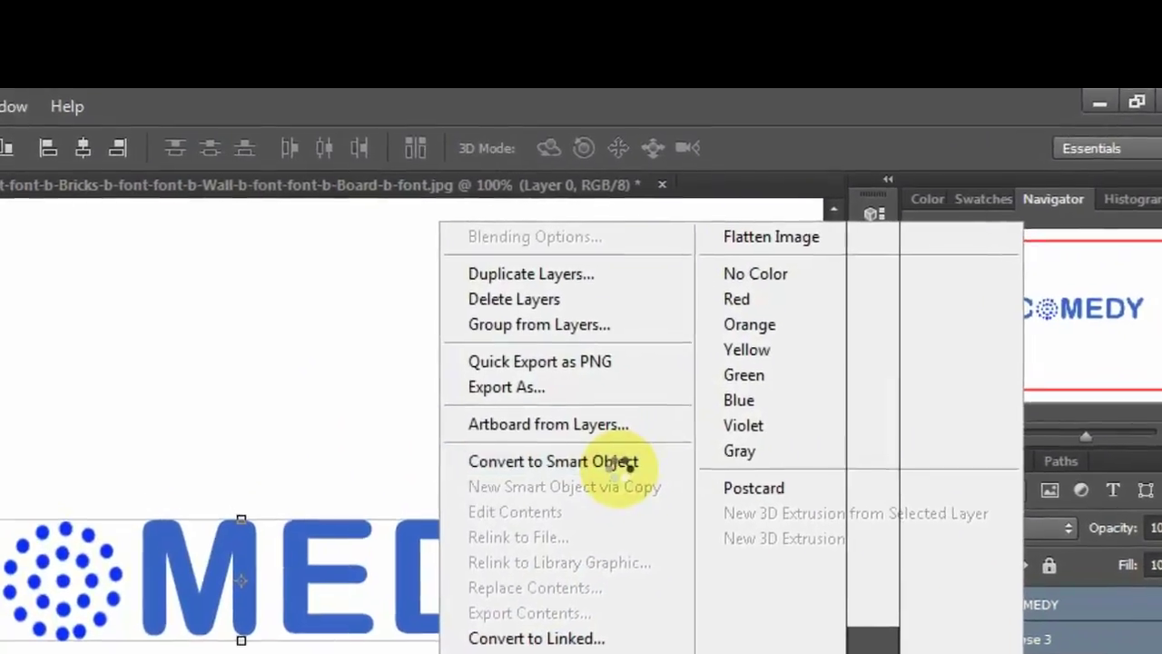
{"action": "left_click", "coordinate": [625, 462]}
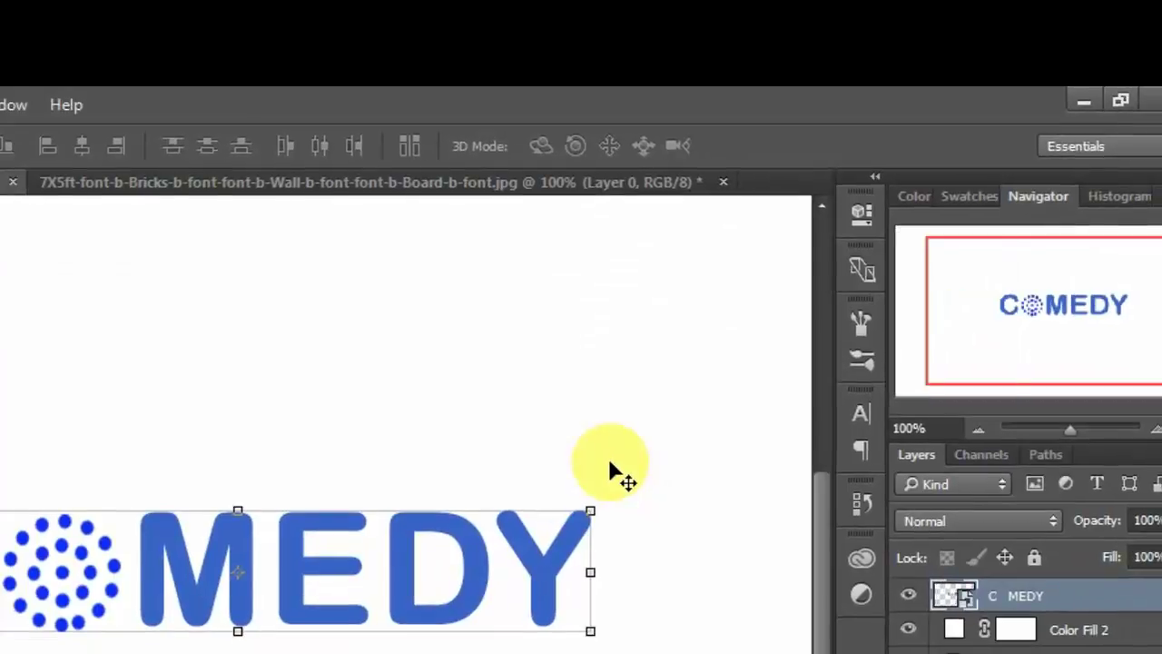
{"action": "left_click", "coordinate": [1087, 636]}
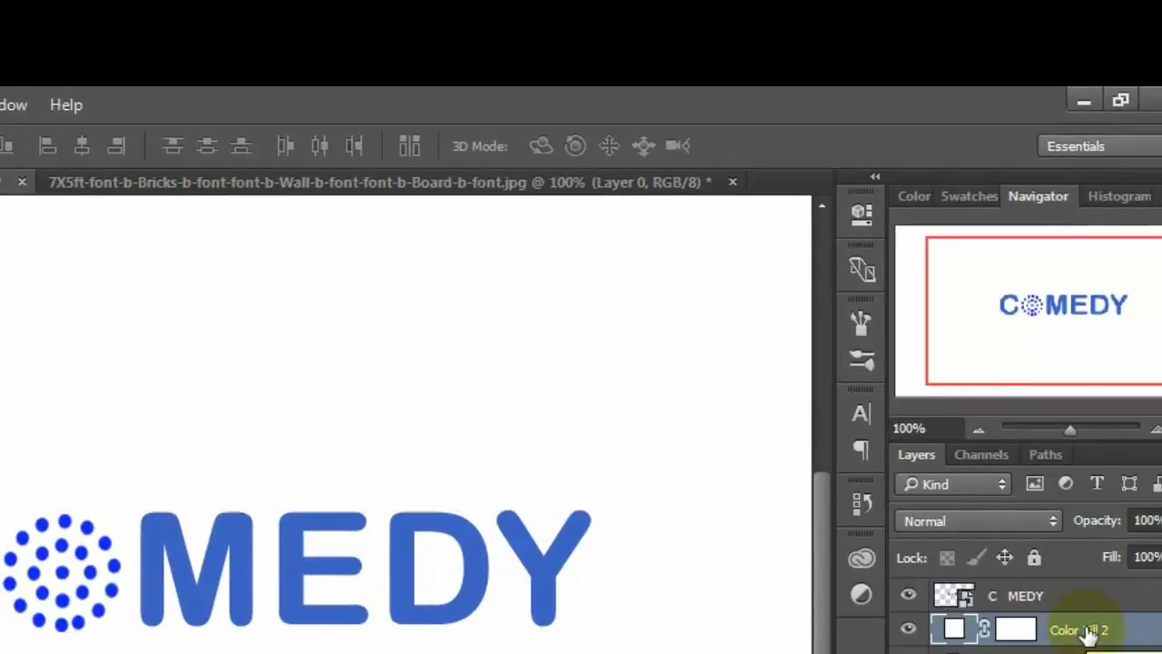
{"action": "left_click", "coordinate": [1086, 631]}
{"action": "key", "text": "Delete"}
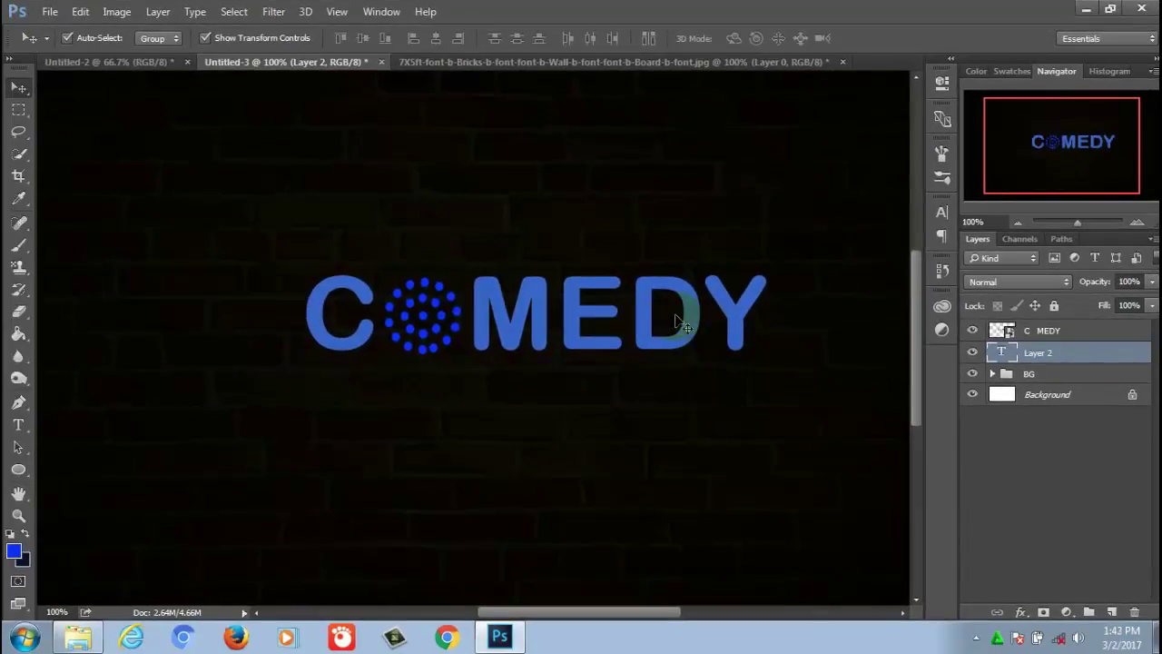
Shift the COMEDY logo further left on the brick wall
{"action": "left_click_drag", "start_coordinate": [563, 317], "coordinate": [475, 358]}
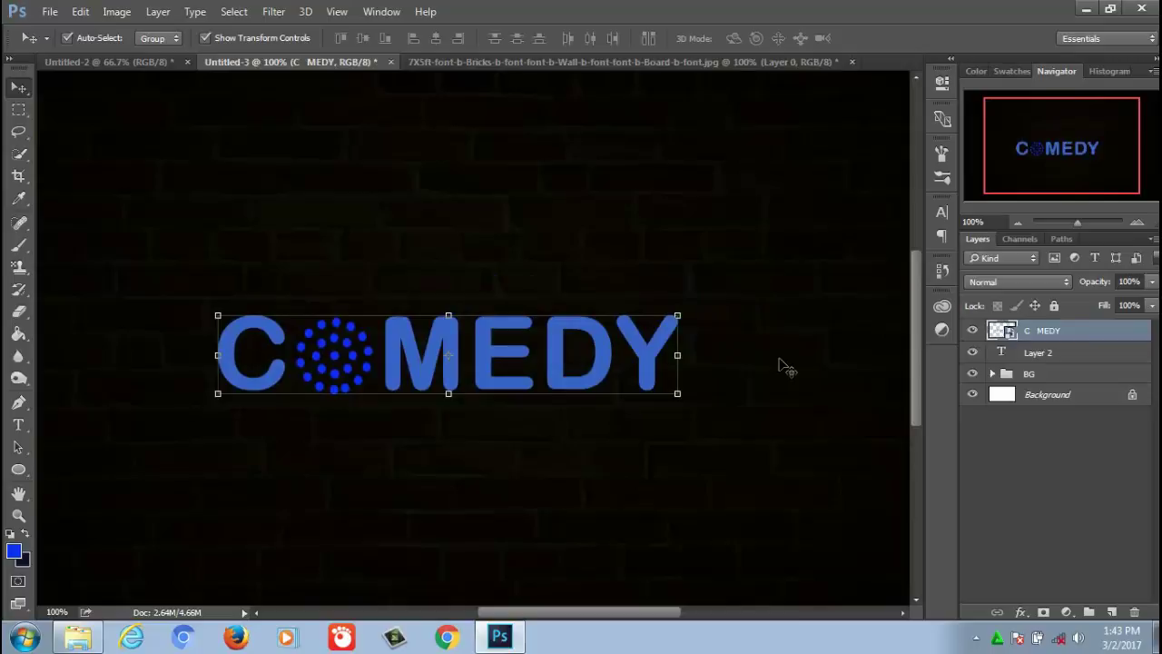
{"action": "left_click_drag", "start_coordinate": [1041, 356], "coordinate": [1037, 326]}
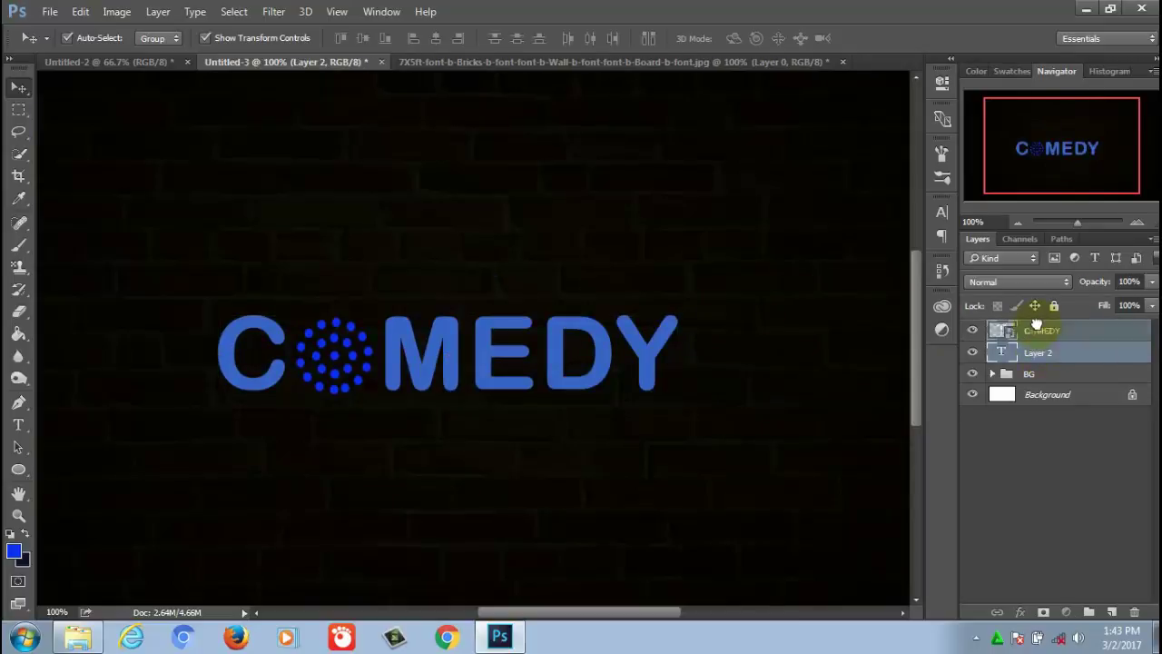
{"action": "scroll", "coordinate": [910, 343], "scroll_direction": "up", "scroll_amount": 3}
{"action": "scroll", "coordinate": [910, 345], "scroll_direction": "down", "scroll_amount": 2}
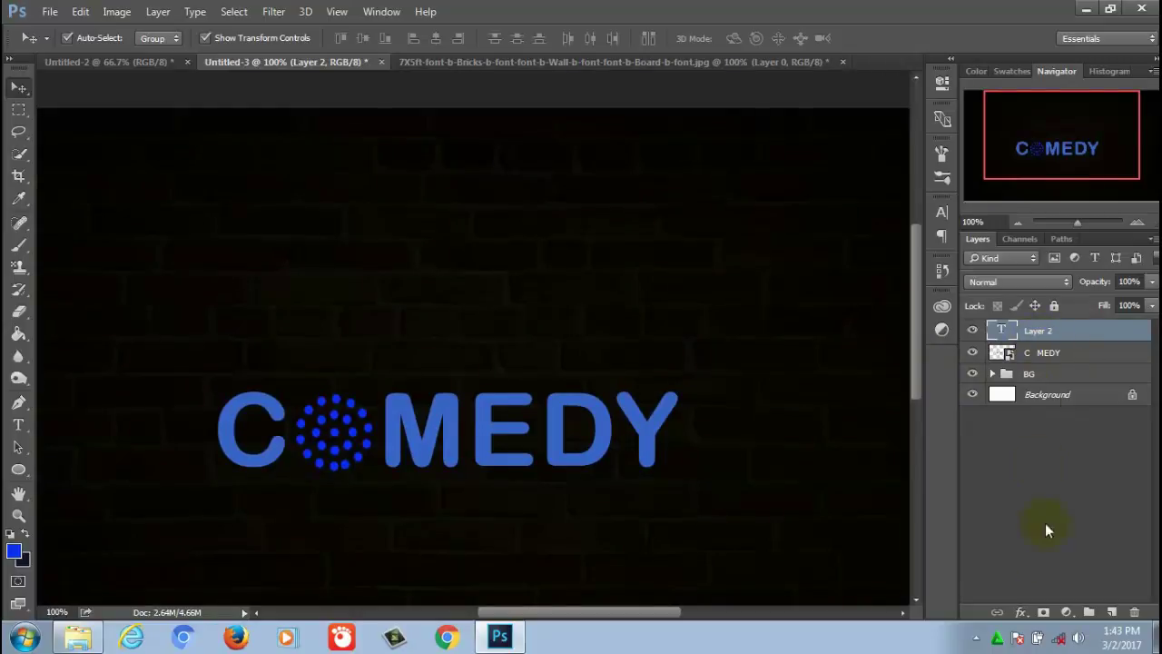
Give COMEDY a brighter blue Color Overlay and delete the empty Layer 2
{"action": "left_click", "coordinate": [1062, 352]}
{"action": "left_click", "coordinate": [1020, 612]}
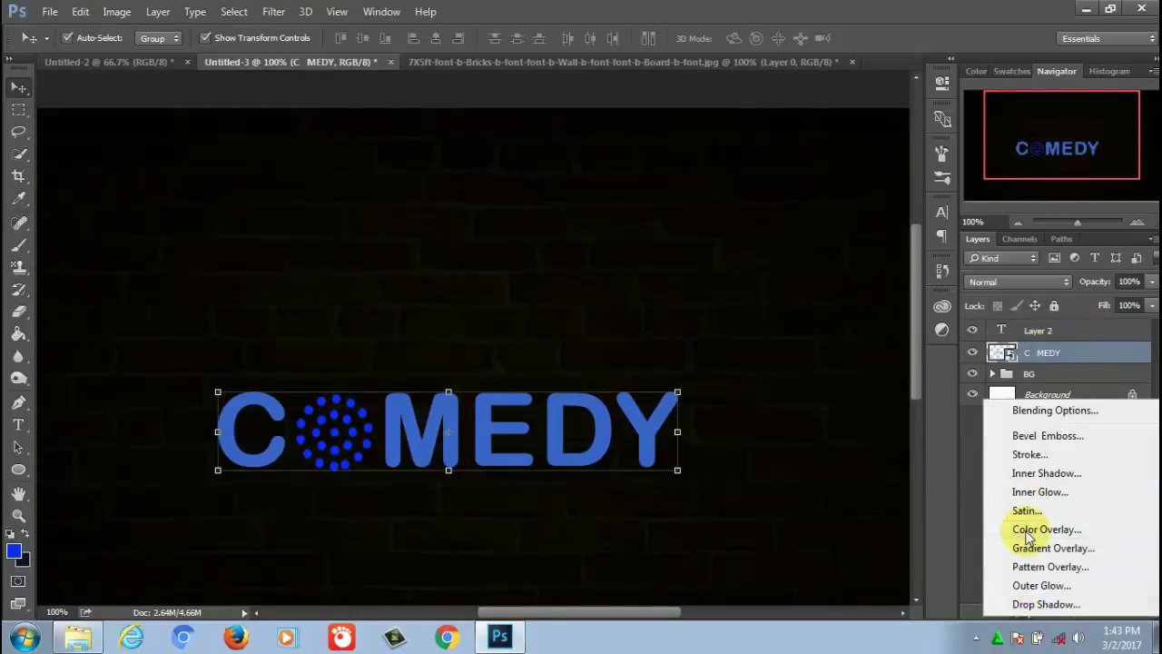
{"action": "left_click", "coordinate": [1035, 528]}
{"action": "left_click", "coordinate": [823, 73]}
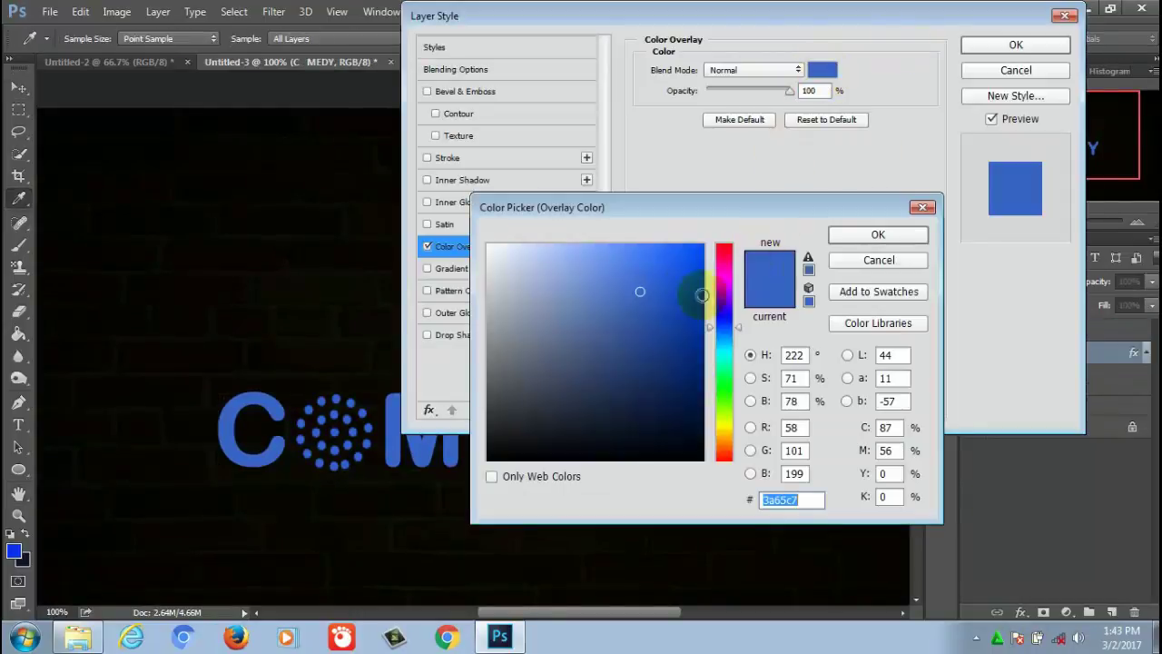
{"action": "left_click", "coordinate": [700, 246]}
{"action": "left_click", "coordinate": [865, 230]}
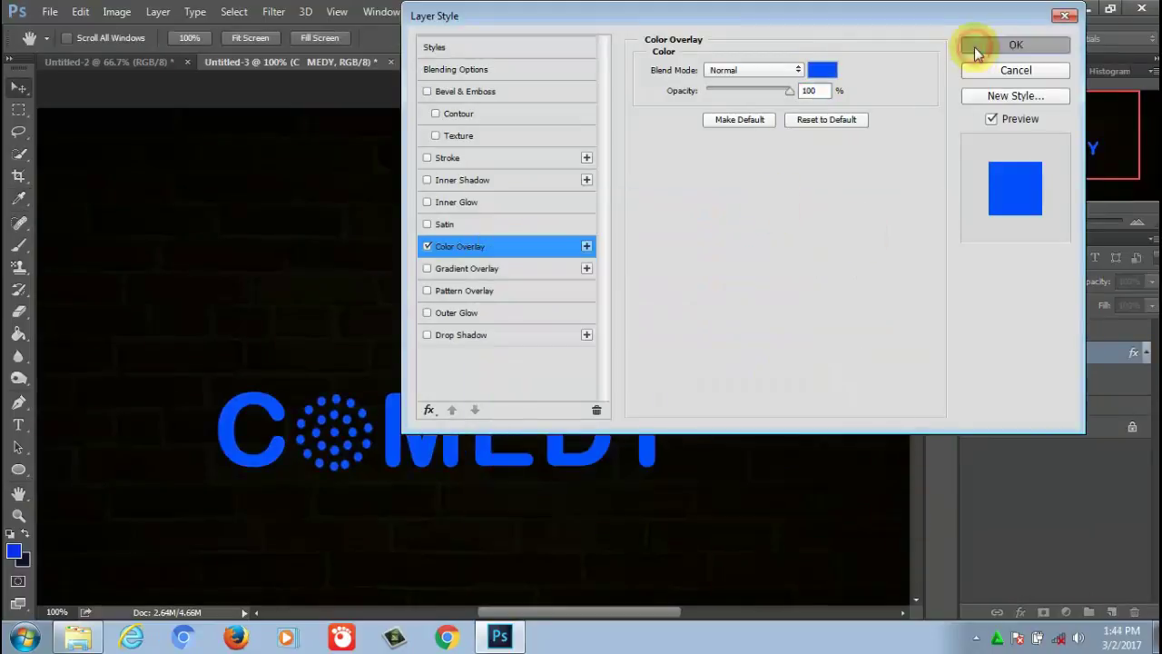
{"action": "left_click", "coordinate": [1015, 44]}
{"action": "left_click_drag", "start_coordinate": [1037, 330], "coordinate": [1135, 612]}
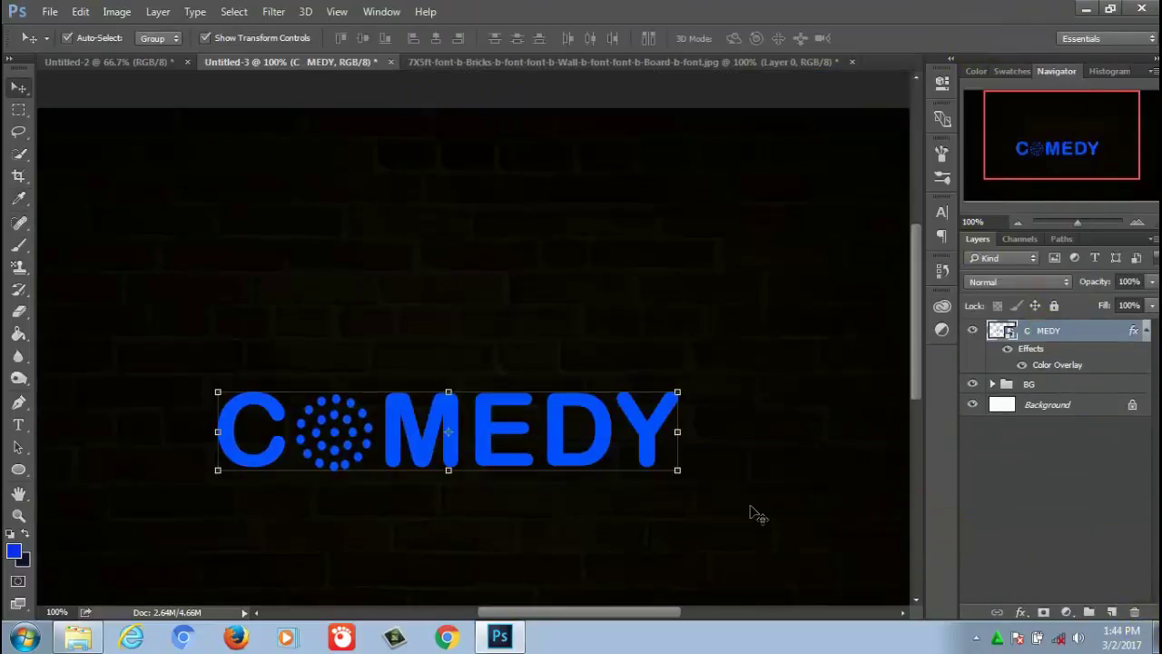
Add a 'STAND UP' text layer positioned just above COMEDY
{"action": "left_click", "coordinate": [18, 425]}
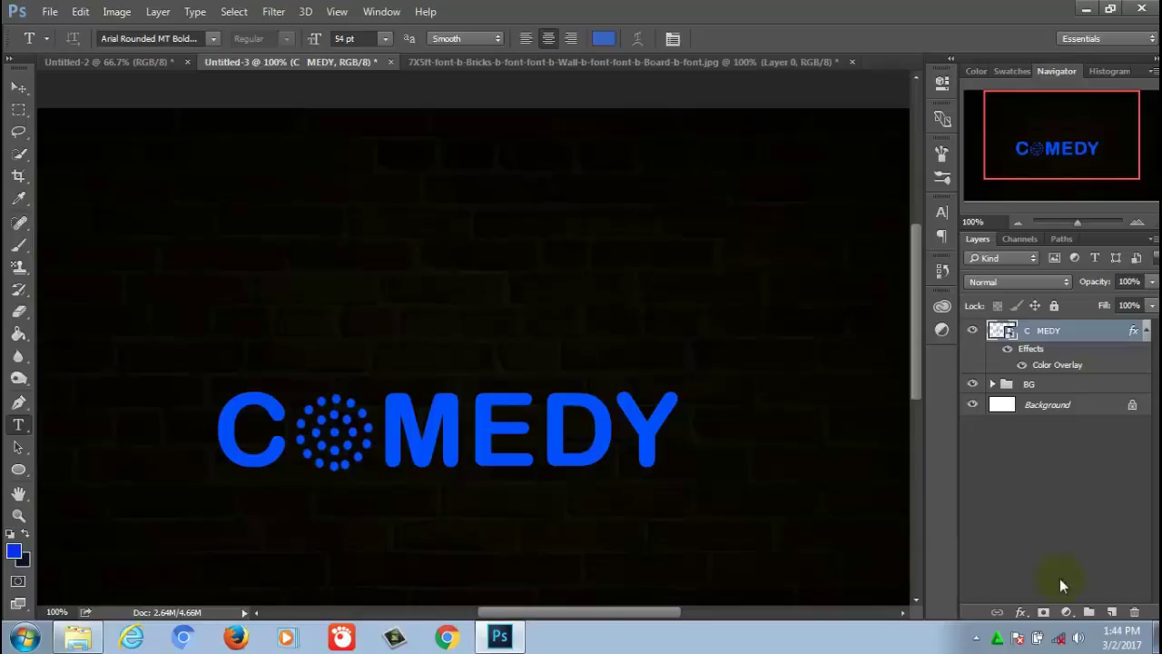
{"action": "left_click", "coordinate": [1111, 612]}
{"action": "left_click", "coordinate": [243, 333]}
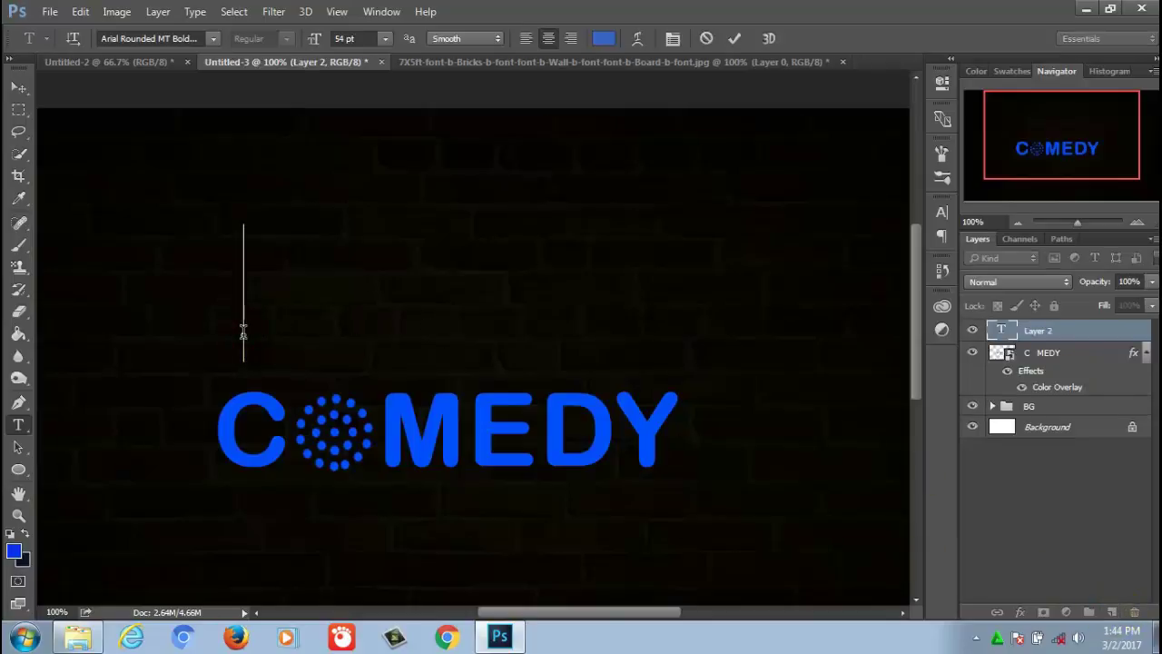
{"action": "type", "text": "S    TAND"}
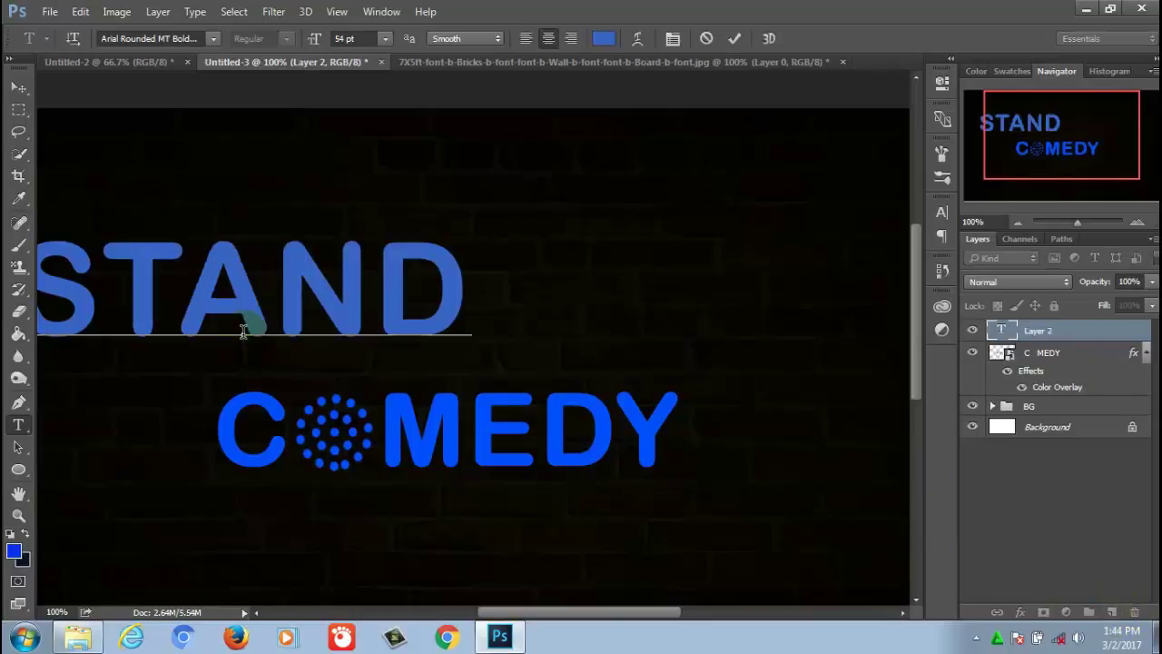
{"action": "type", "text": " UP"}
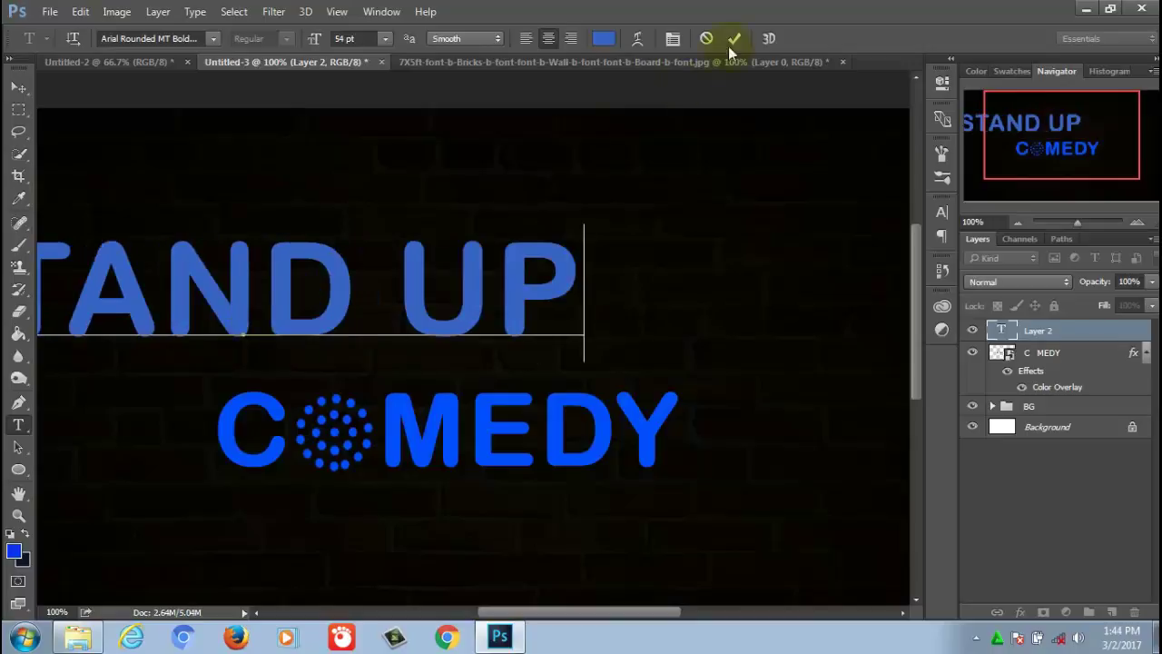
{"action": "left_click", "coordinate": [734, 38]}
{"action": "key", "text": "v"}
{"action": "left_click_drag", "start_coordinate": [229, 284], "coordinate": [448, 306]}
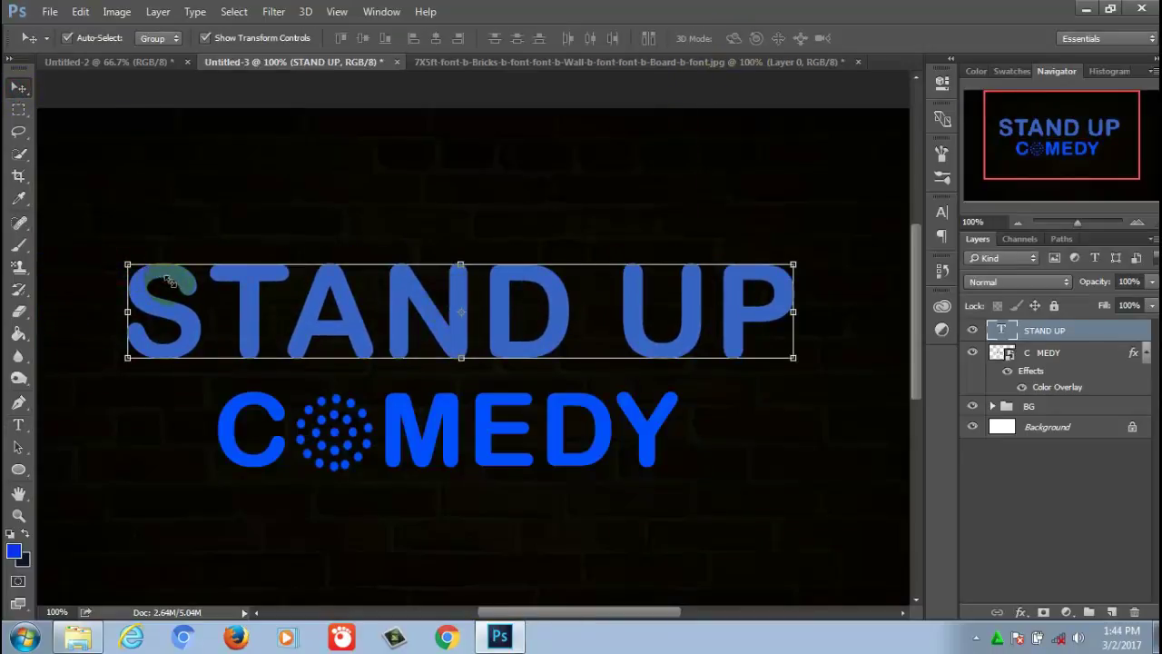
Resize STAND UP to match COMEDY's width with a reduced height
{"action": "left_click_drag", "start_coordinate": [171, 281], "coordinate": [177, 263]}
{"action": "left_click_drag", "start_coordinate": [844, 337], "coordinate": [690, 357]}
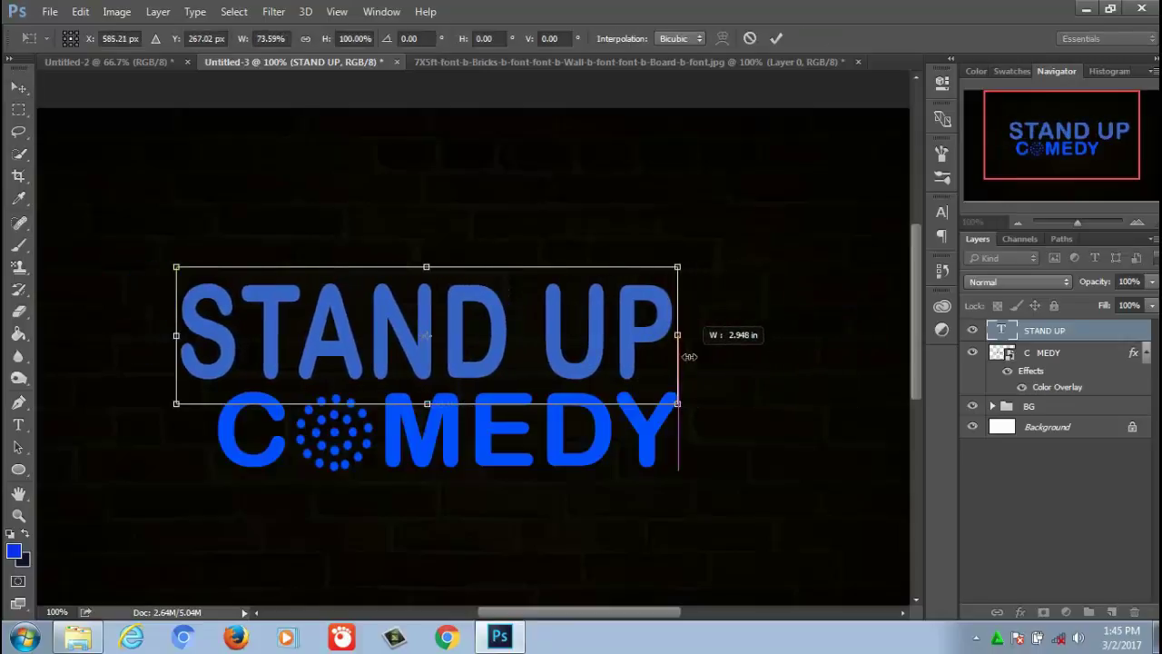
{"action": "left_click_drag", "start_coordinate": [176, 335], "coordinate": [217, 336]}
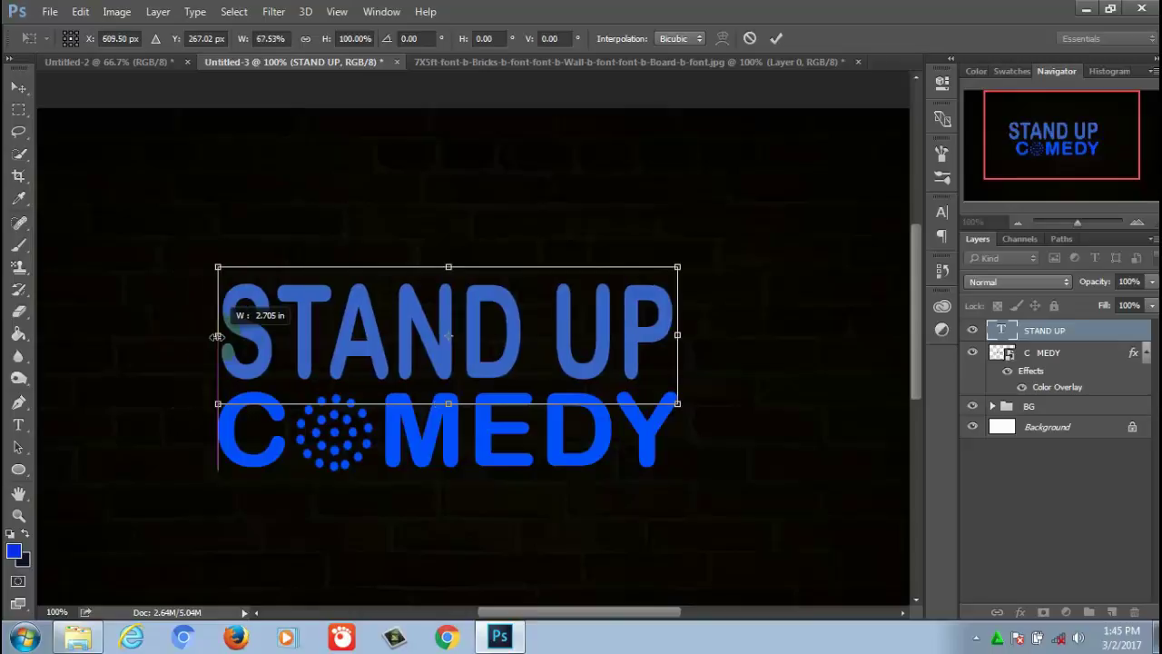
{"action": "mouse_move", "coordinate": [448, 267]}
{"action": "left_mouse_down"}
{"action": "mouse_move", "coordinate": [451, 310]}
{"action": "mouse_move", "coordinate": [434, 356]}
{"action": "left_mouse_up"}
{"action": "left_click", "coordinate": [24, 432]}
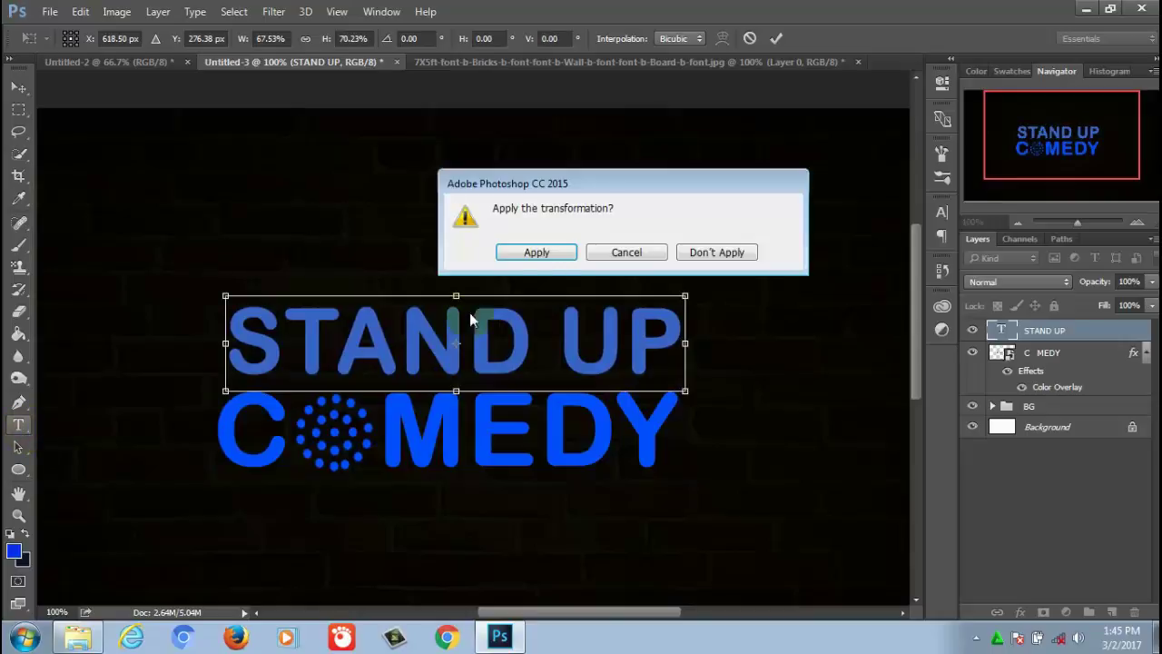
{"action": "left_click", "coordinate": [532, 251]}
Colour the STAND UP text with the bright blue sampled from COMEDY
{"action": "left_click", "coordinate": [603, 39]}
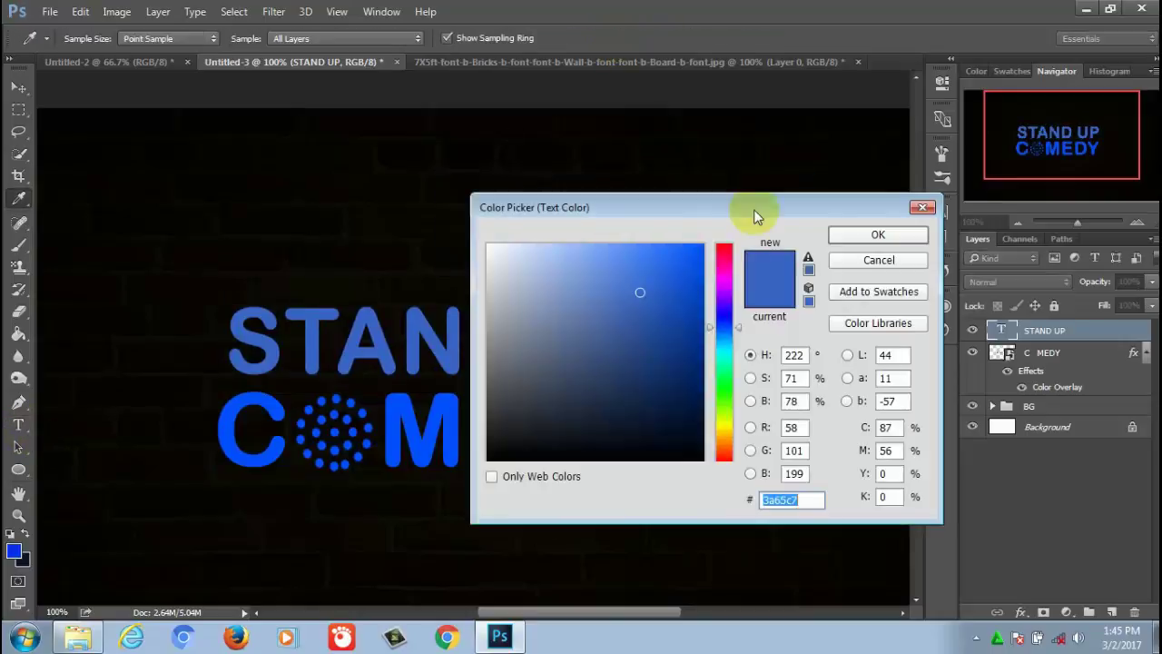
{"action": "left_click", "coordinate": [248, 446]}
{"action": "left_click", "coordinate": [858, 235]}
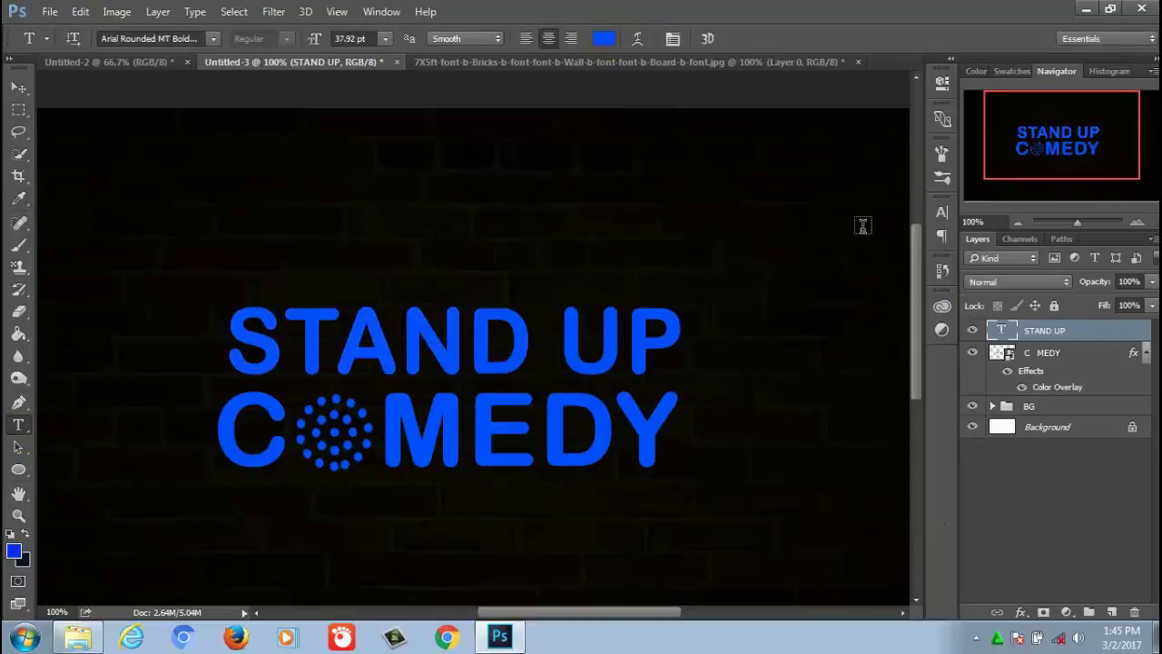
{"action": "left_click_drag", "start_coordinate": [915, 286], "coordinate": [915, 316]}
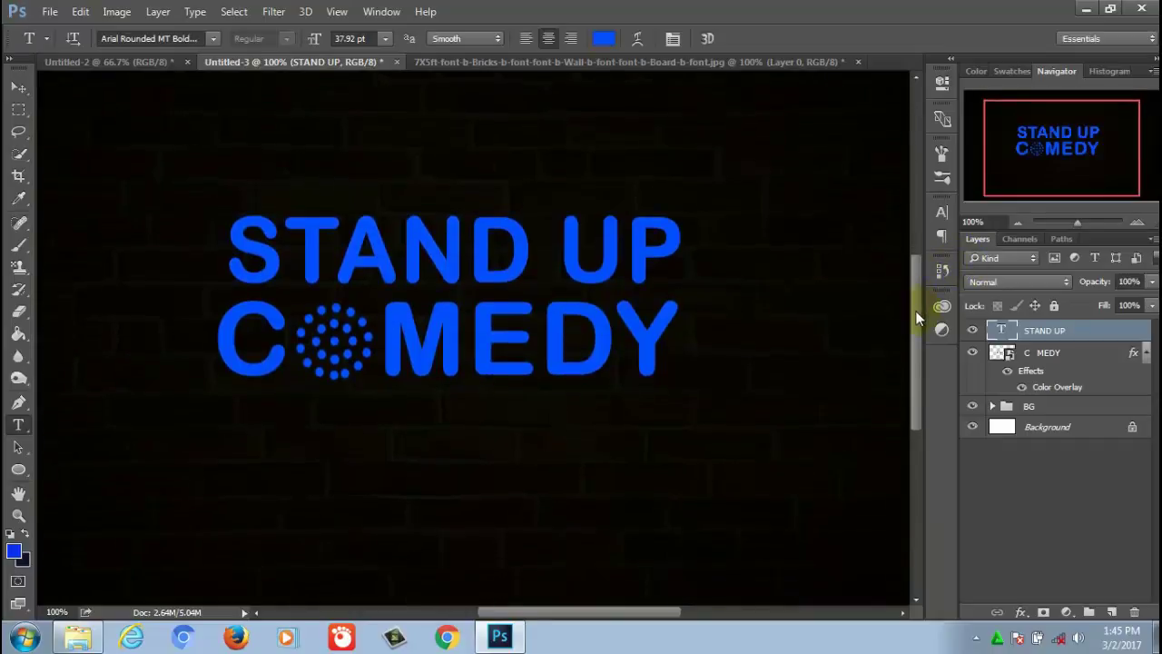
Draw an unfilled rectangle with a red 3 pt outline around the STAND UP COMEDY text
{"action": "left_click", "coordinate": [18, 469]}
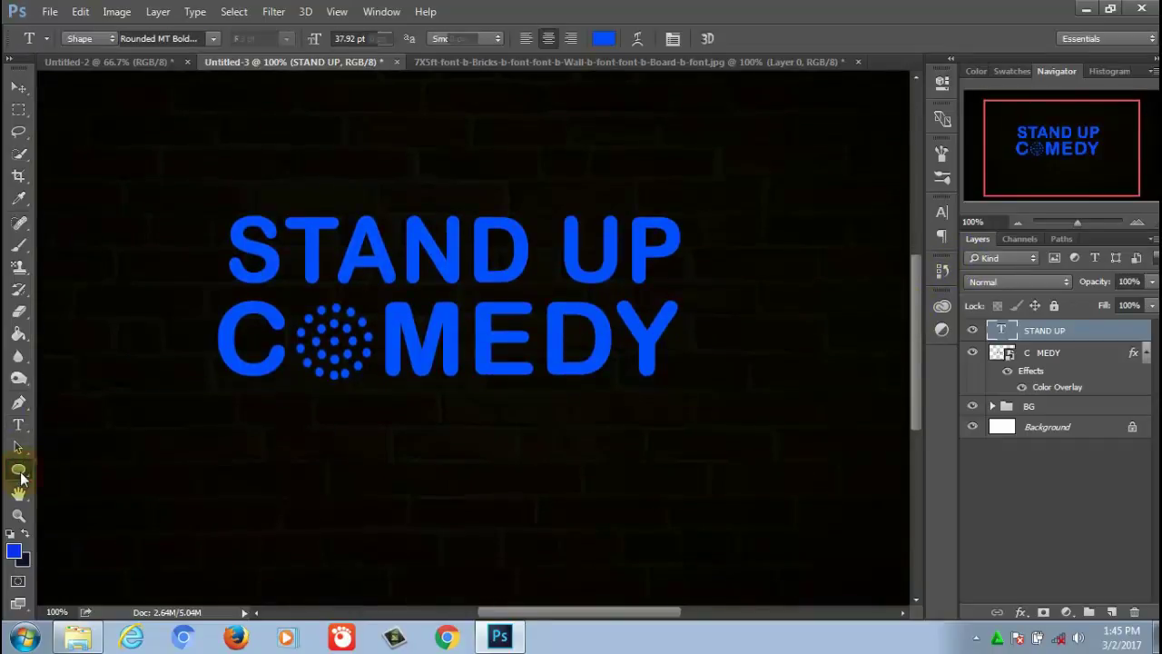
{"action": "left_click", "coordinate": [82, 465]}
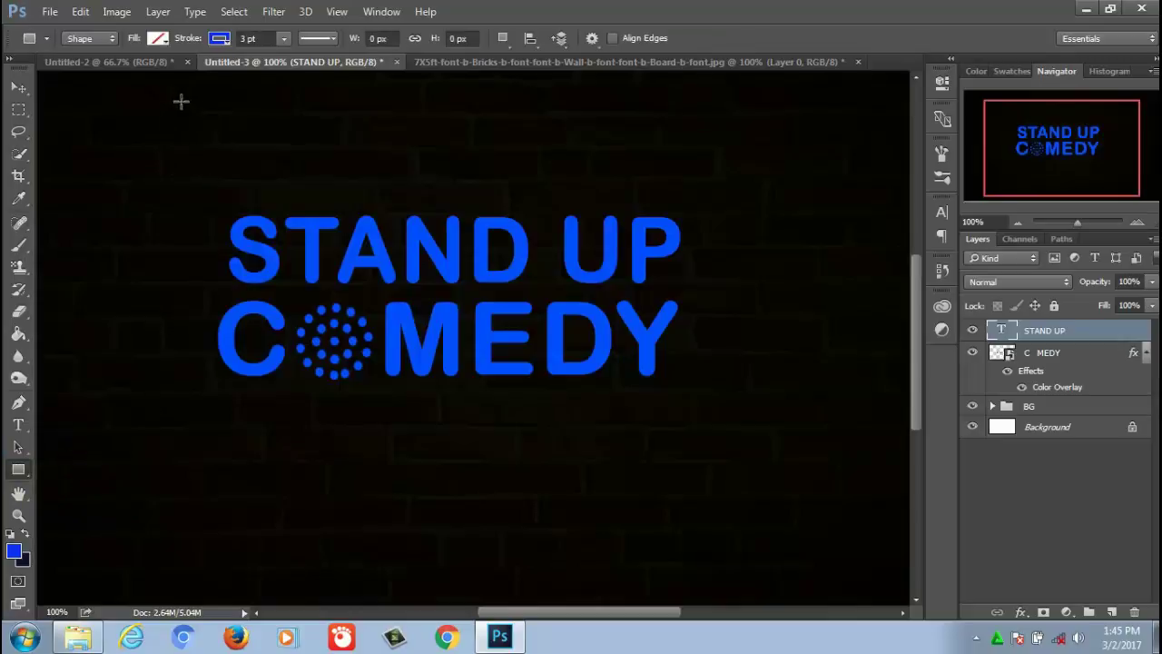
{"action": "left_click", "coordinate": [228, 42]}
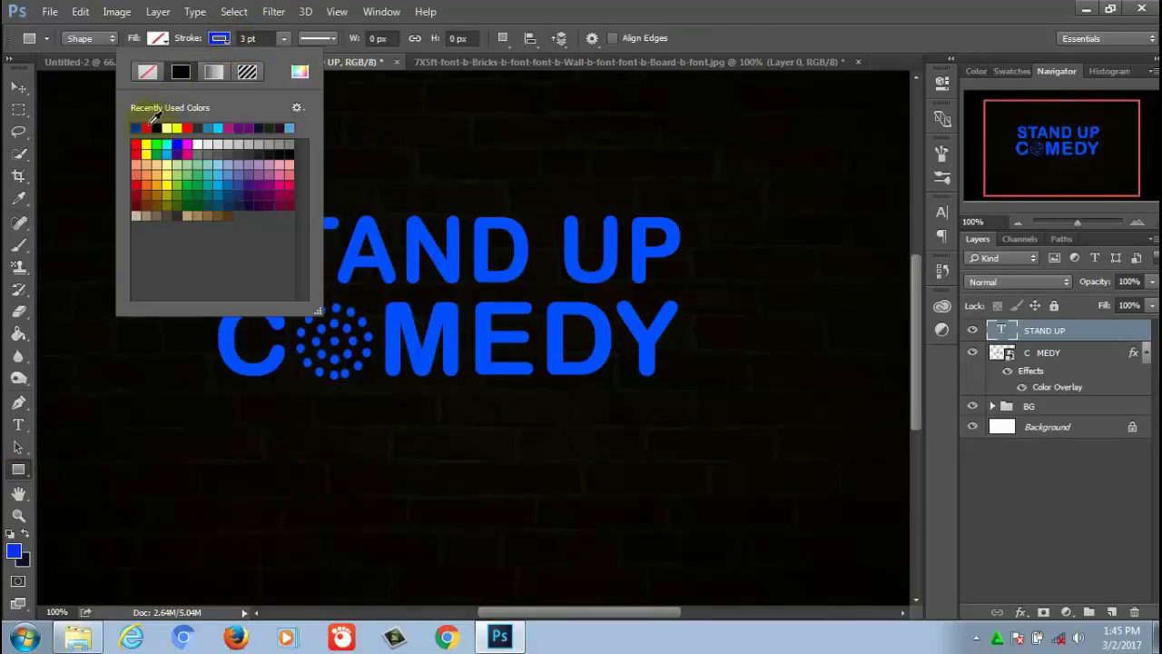
{"action": "left_click", "coordinate": [706, 41]}
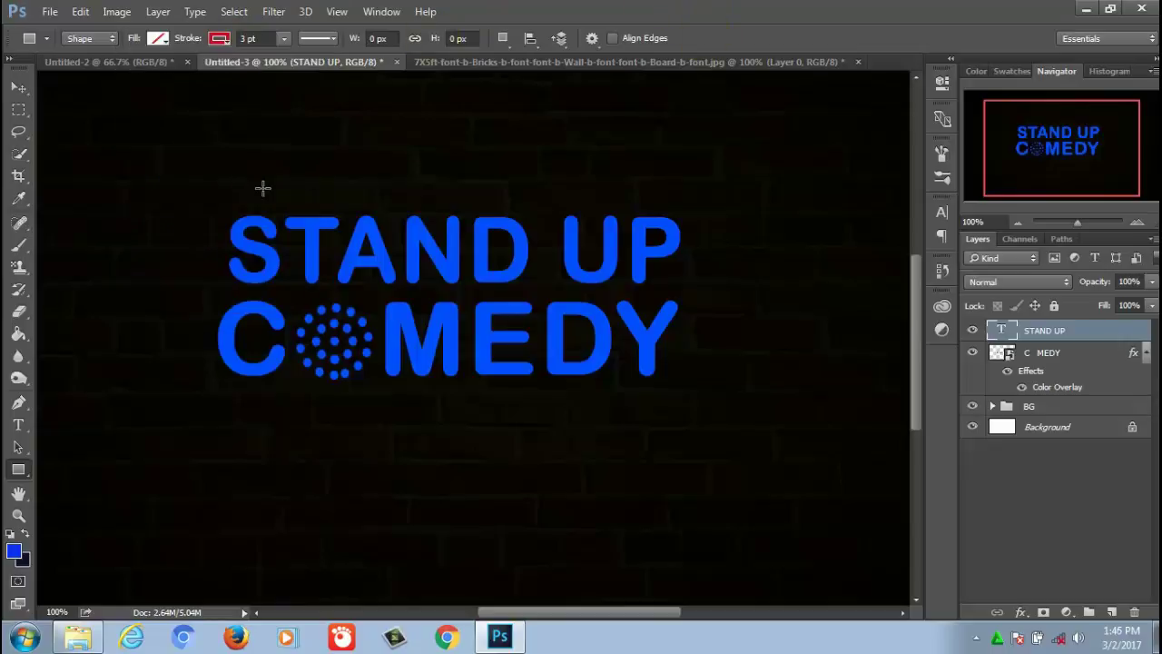
{"action": "mouse_move", "coordinate": [178, 187]}
{"action": "left_mouse_down"}
{"action": "mouse_move", "coordinate": [712, 379]}
{"action": "mouse_move", "coordinate": [724, 423]}
{"action": "left_mouse_up"}
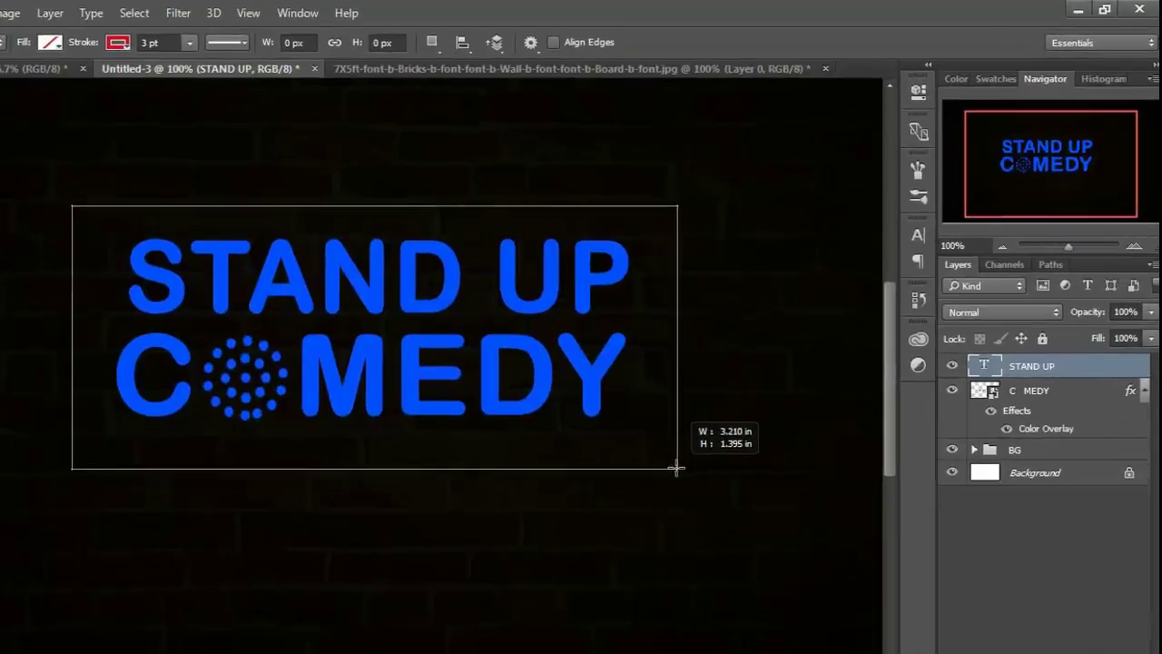
{"action": "left_click_drag", "start_coordinate": [677, 468], "coordinate": [677, 469]}
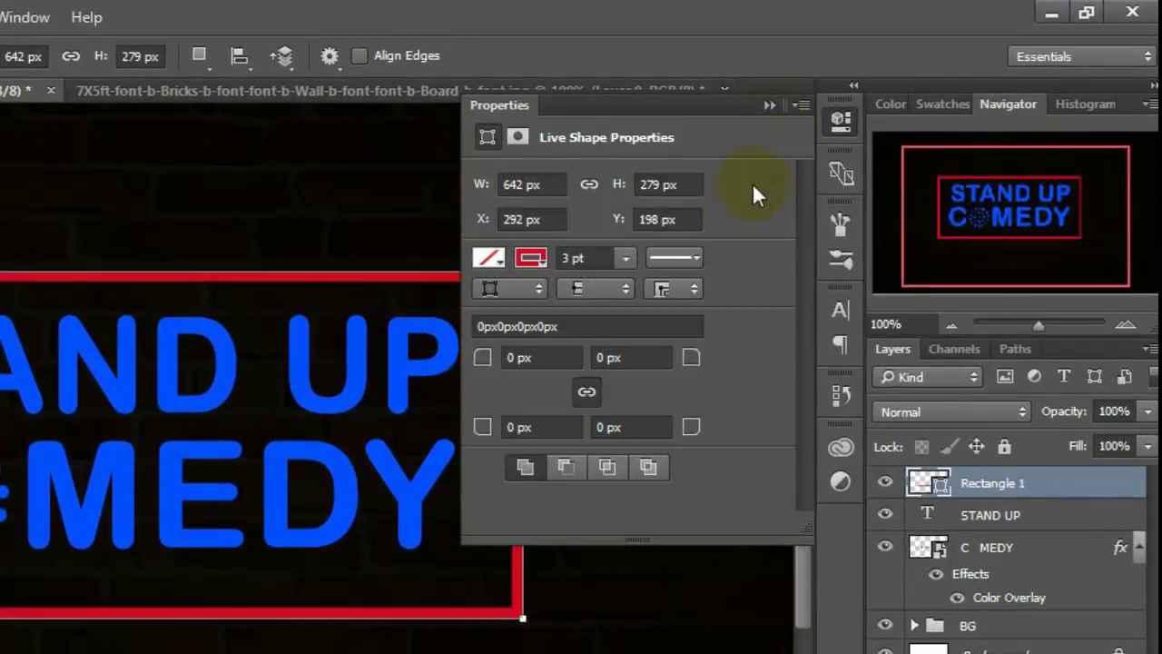
Change the outline's corner join and round the rectangle's corners to 46 px
{"action": "left_click", "coordinate": [695, 289]}
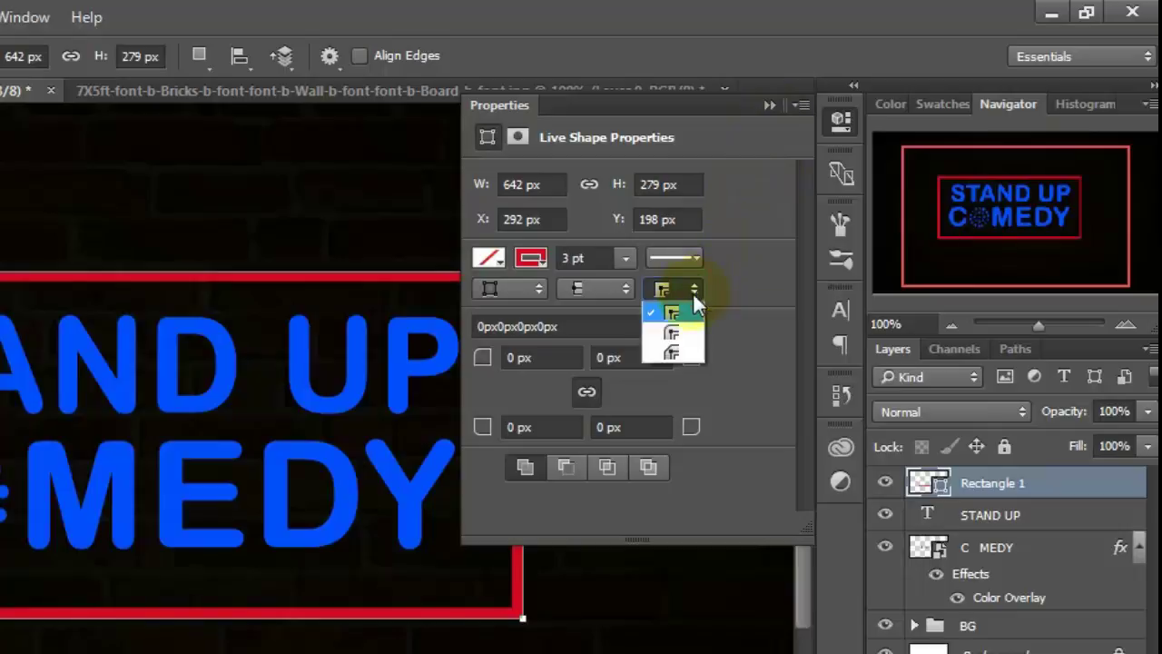
{"action": "left_click", "coordinate": [685, 325]}
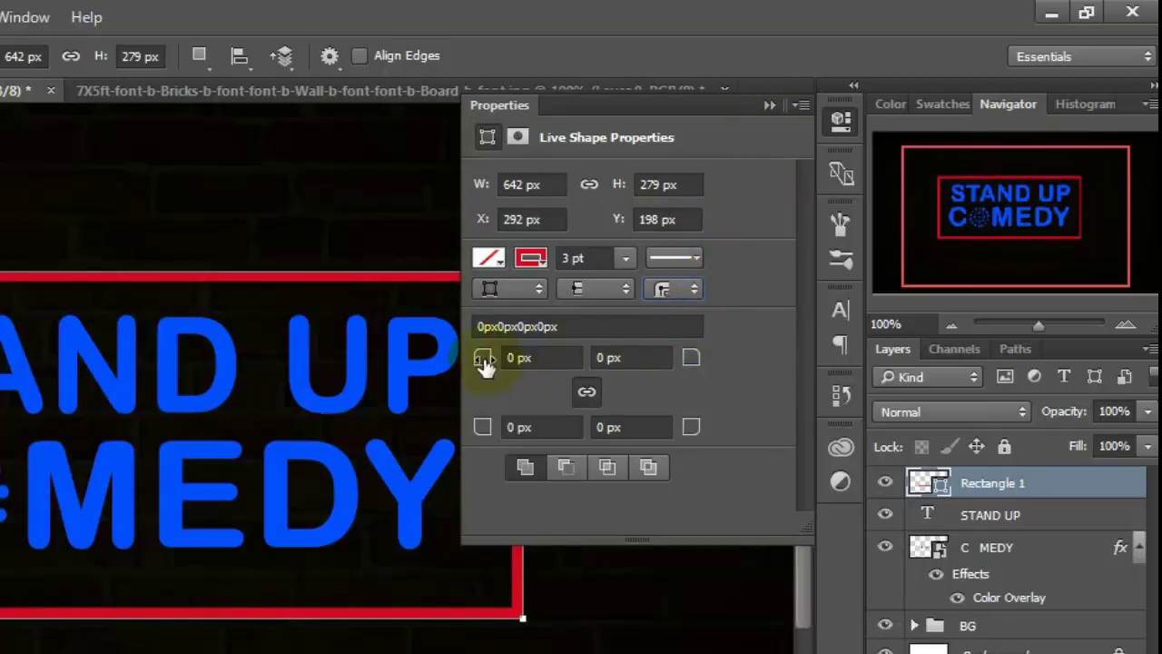
{"action": "left_click_drag", "start_coordinate": [499, 363], "coordinate": [539, 354]}
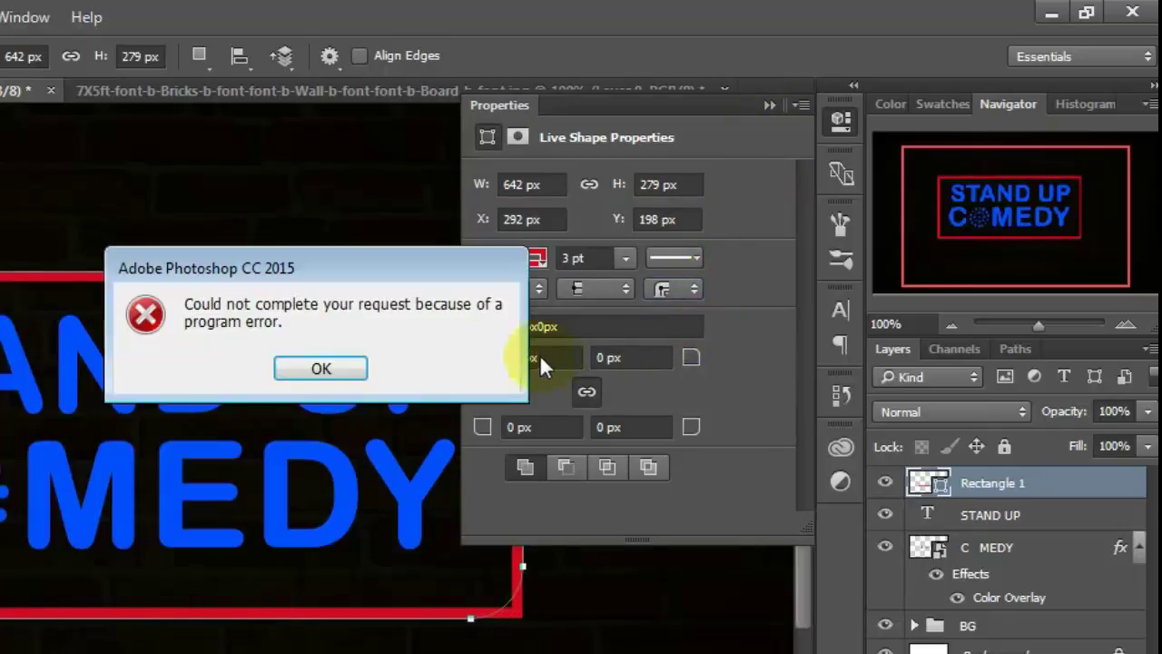
{"action": "left_click", "coordinate": [319, 366]}
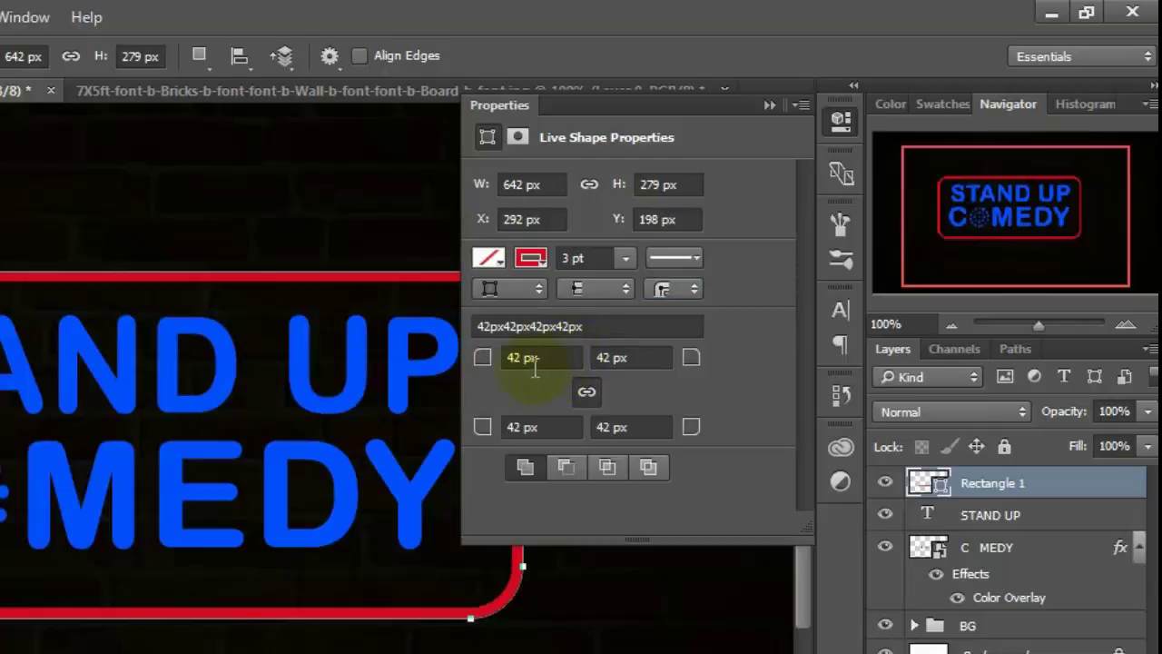
{"action": "left_click_drag", "start_coordinate": [495, 361], "coordinate": [498, 362]}
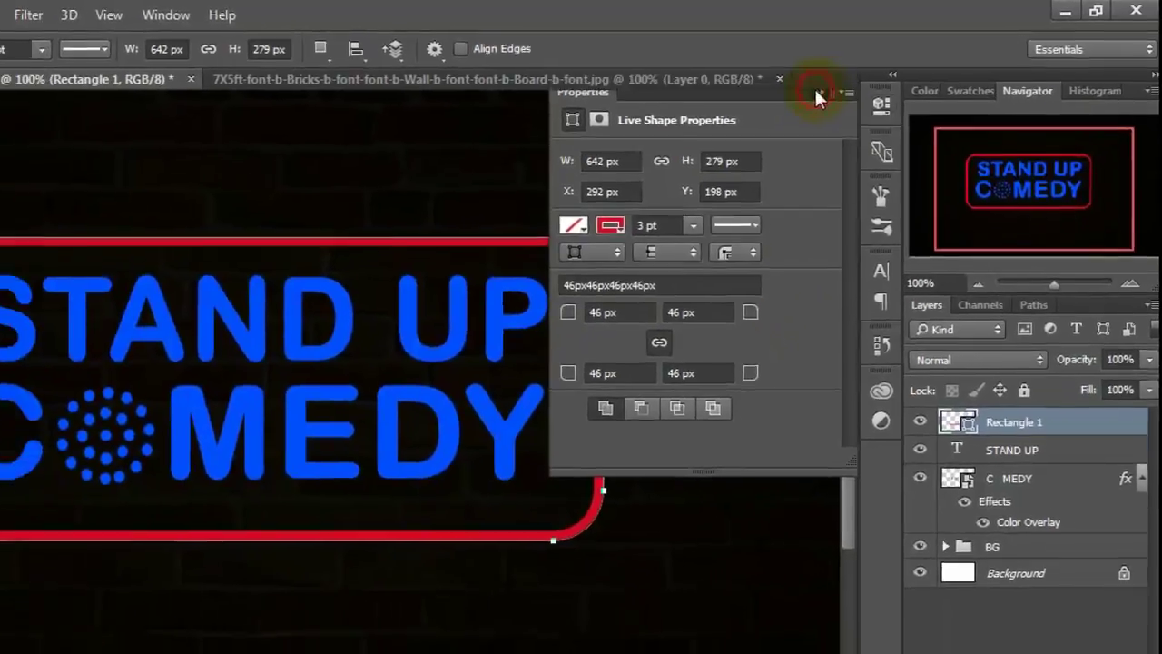
{"action": "left_click", "coordinate": [769, 105]}
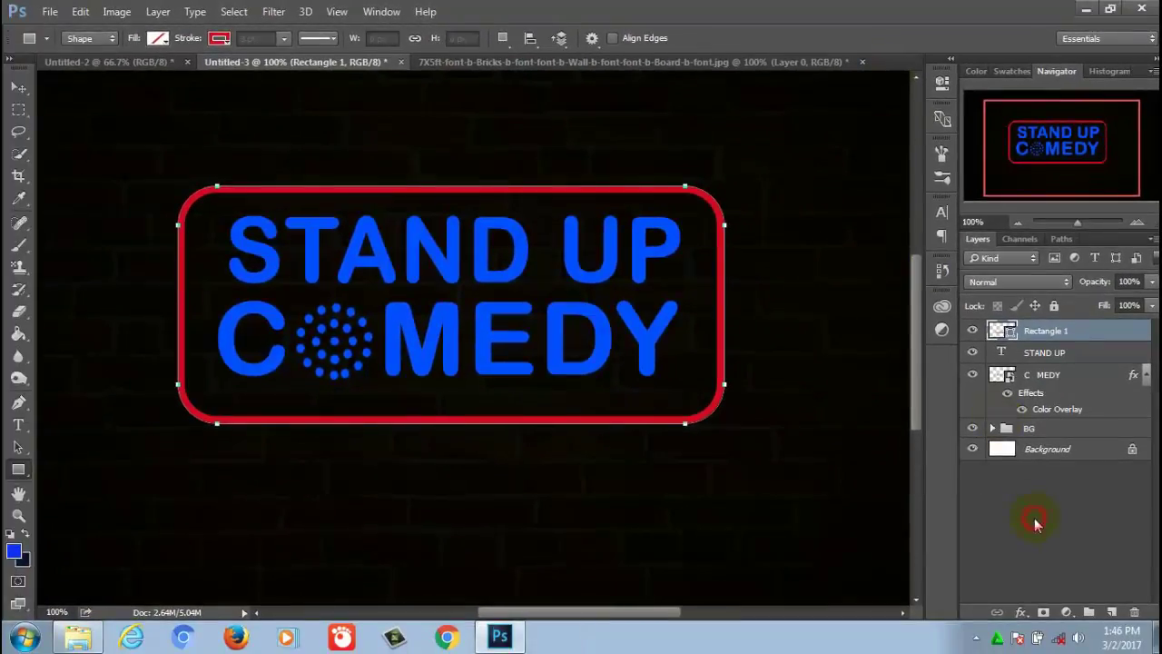
Add a layer mask to Rectangle 1 and hide a thin vertical strip on the frame's left
{"action": "left_click", "coordinate": [1033, 518]}
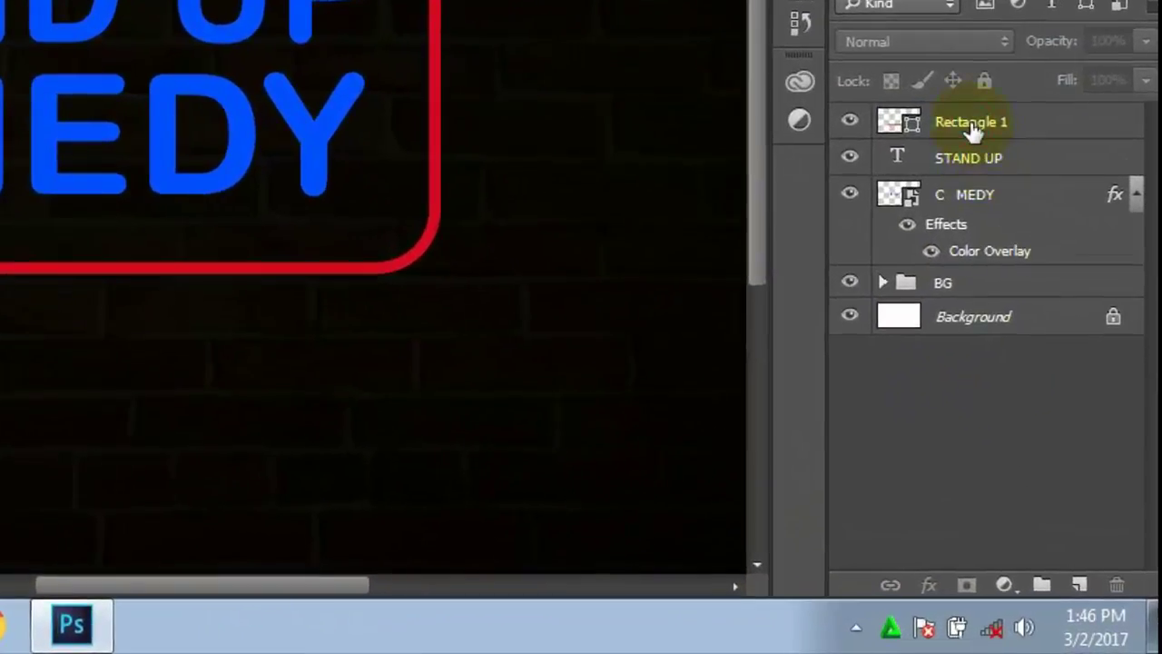
{"action": "left_click", "coordinate": [973, 132]}
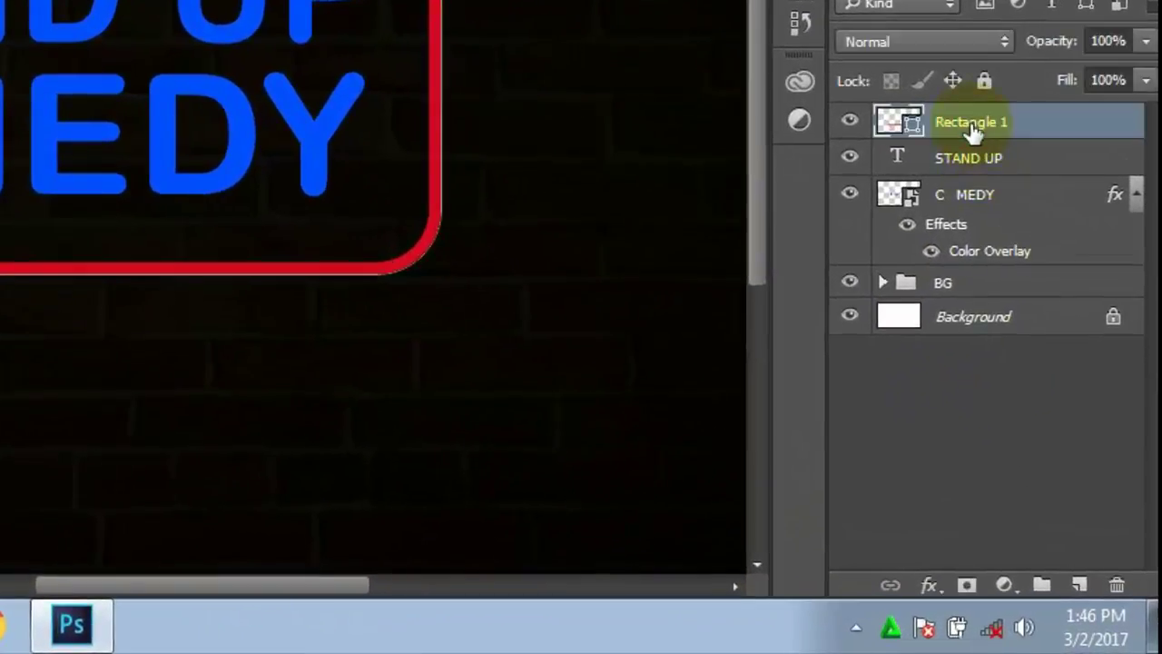
{"action": "left_click", "coordinate": [966, 588]}
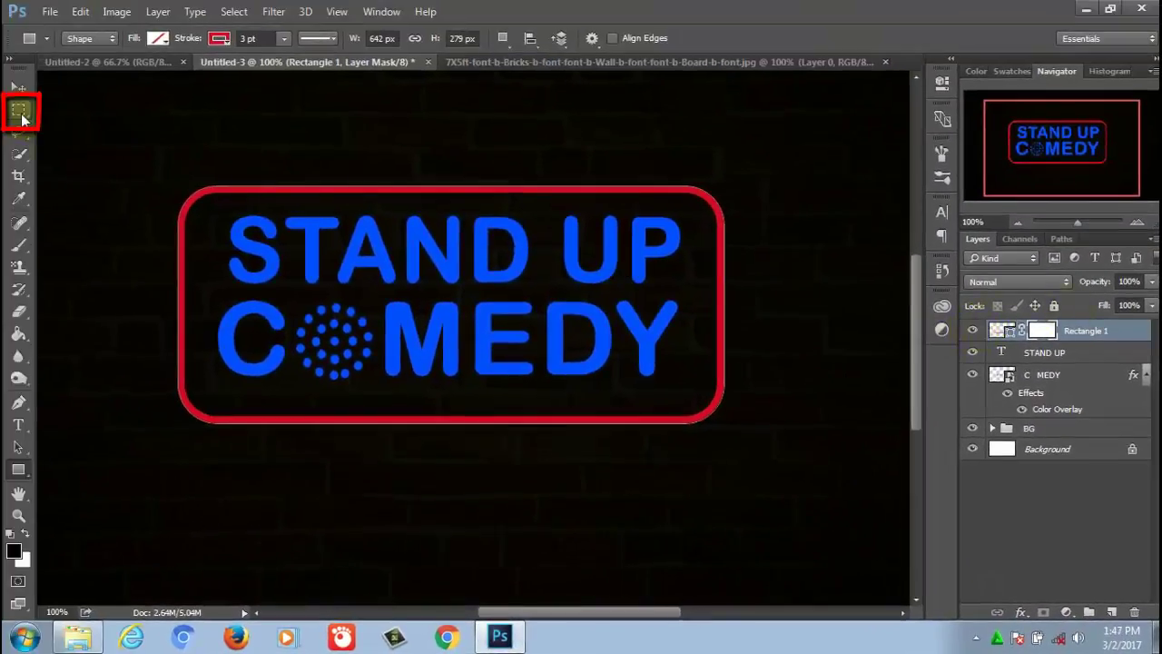
{"action": "left_click", "coordinate": [22, 116]}
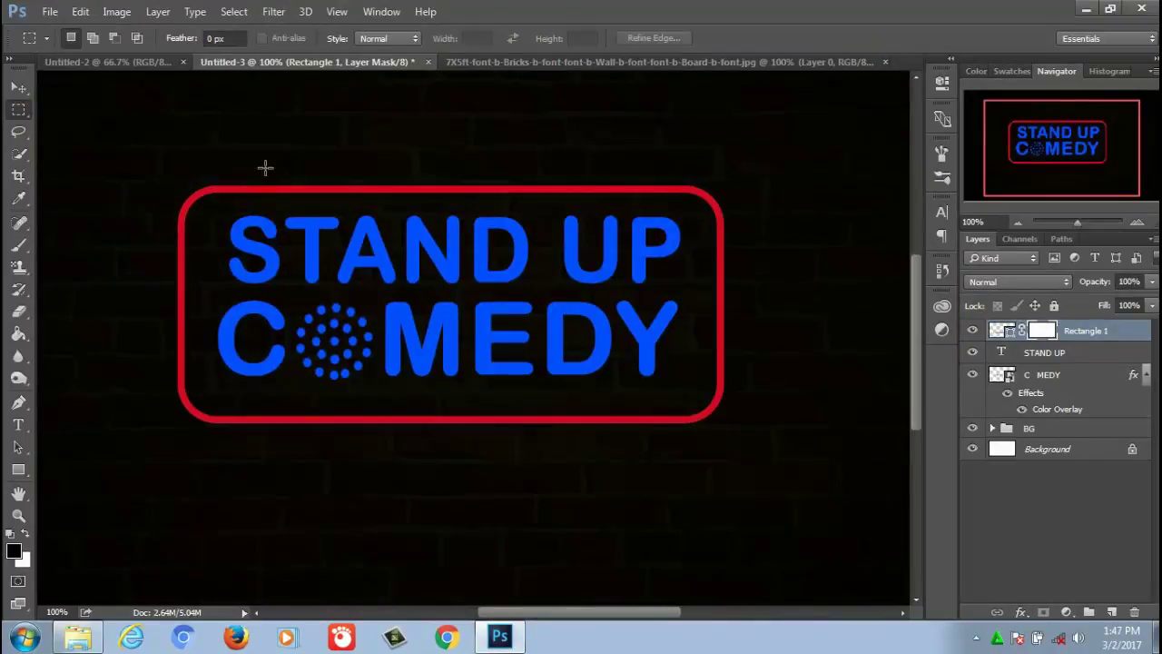
{"action": "left_click_drag", "start_coordinate": [265, 167], "coordinate": [277, 449]}
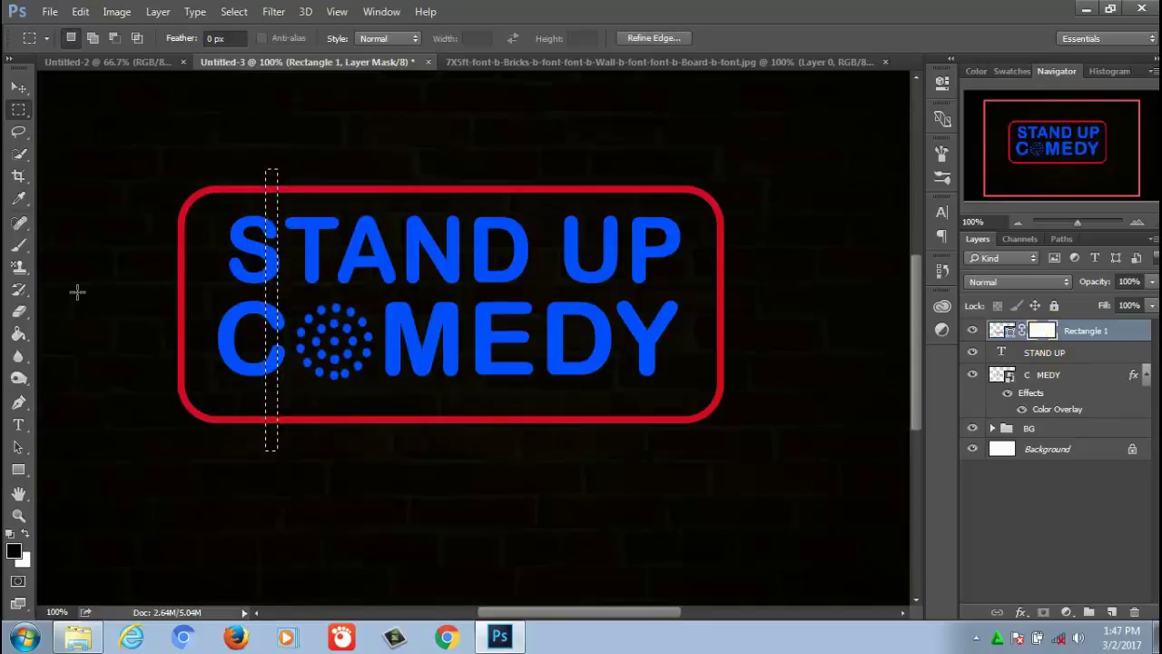
{"action": "left_click", "coordinate": [20, 246]}
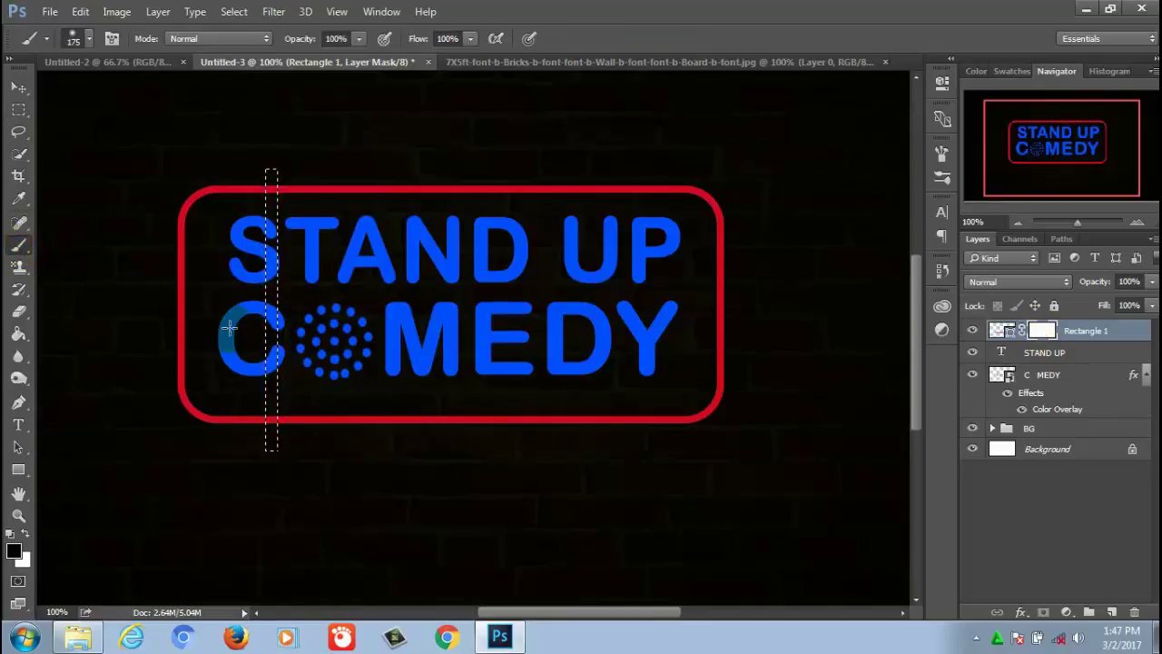
{"action": "scroll", "coordinate": [227, 324], "scroll_direction": "up", "scroll_amount": 1}
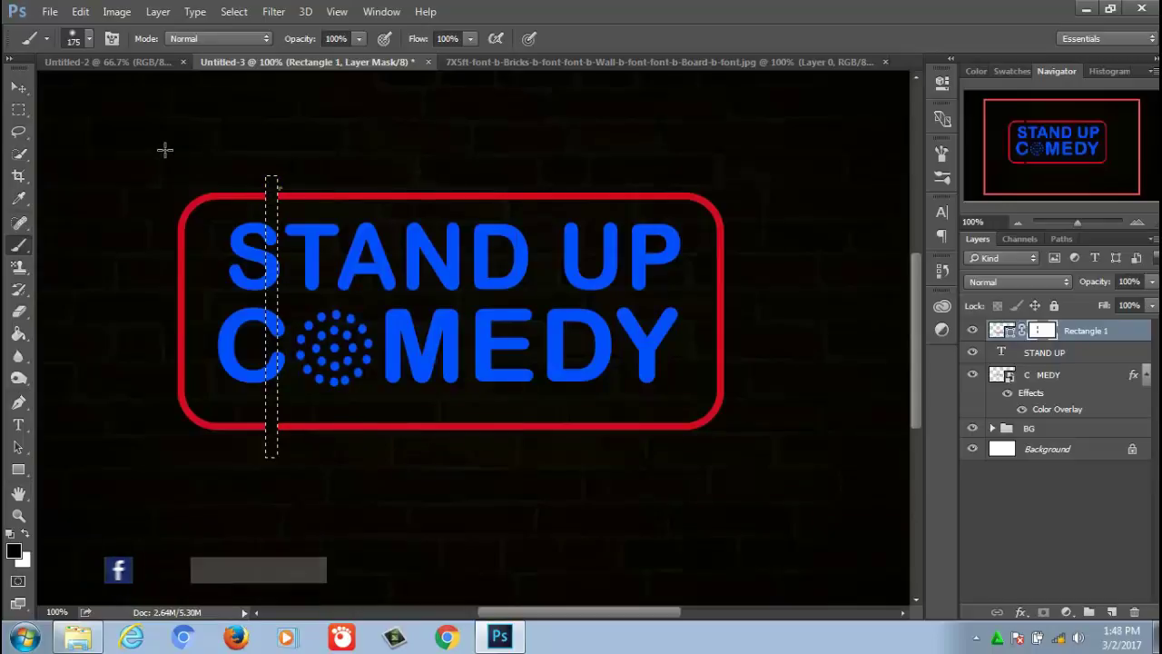
{"action": "key", "text": "alt+BackSpace"}
{"action": "key", "text": "ctrl+d"}
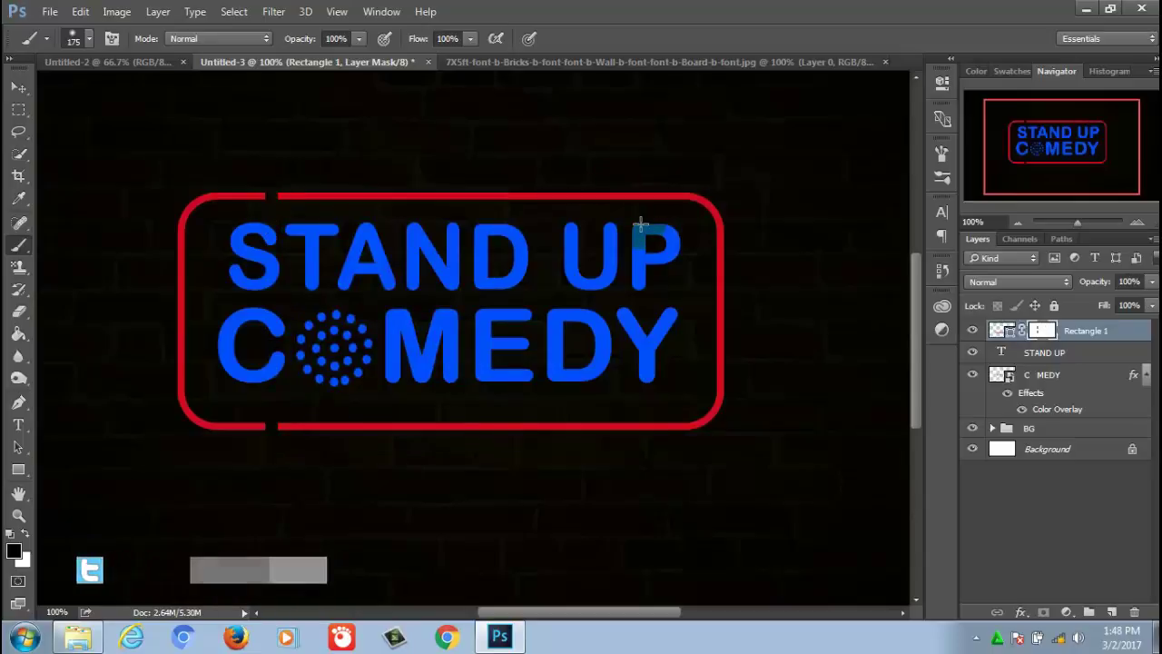
Mask out a narrow vertical strip near the frame's right side, undoing a stray stroke
{"action": "key", "text": "m"}
{"action": "left_click_drag", "start_coordinate": [625, 181], "coordinate": [635, 481]}
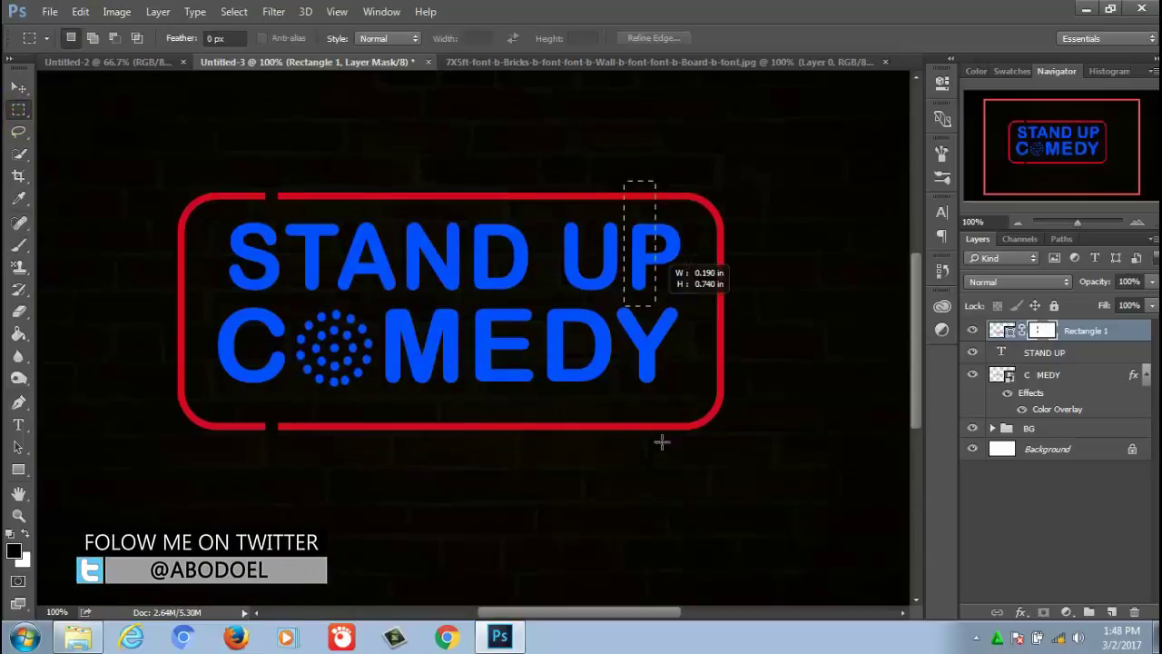
{"action": "key", "text": "b"}
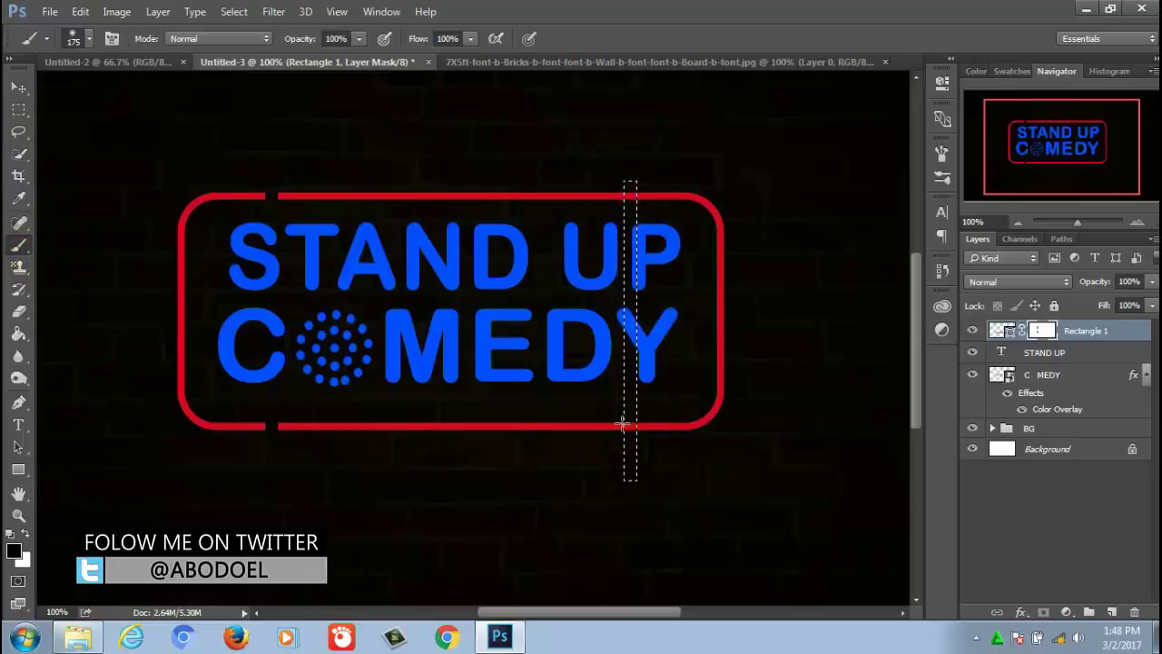
{"action": "left_click_drag", "start_coordinate": [624, 289], "coordinate": [630, 187]}
{"action": "key", "text": "ctrl+d"}
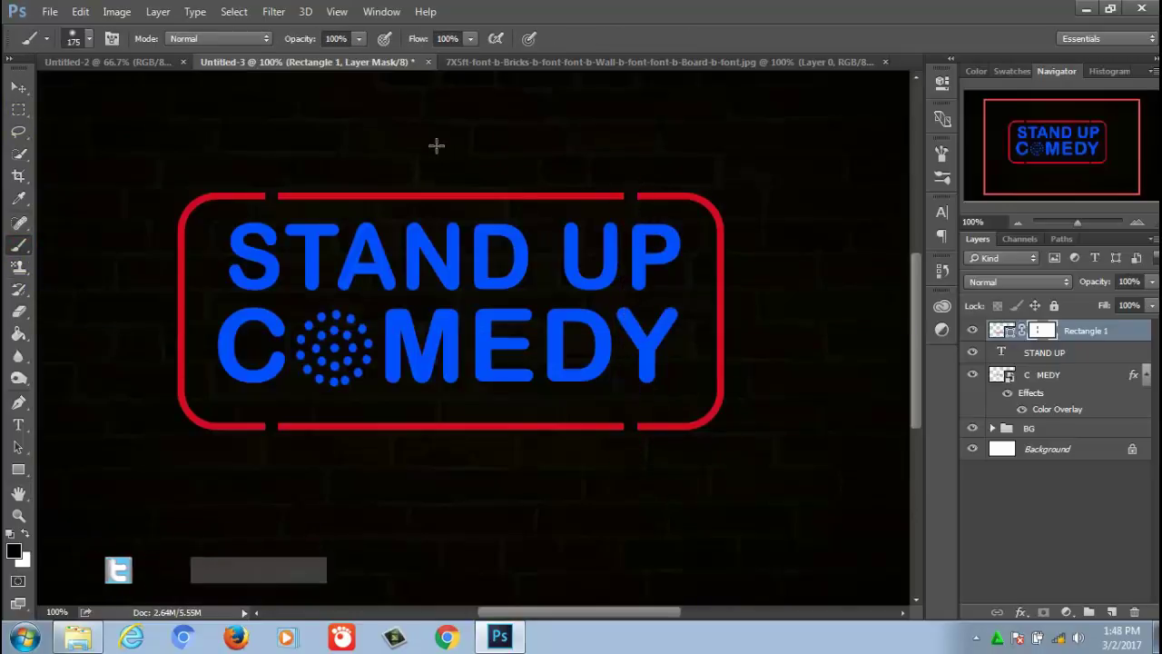
{"action": "key", "text": "m"}
{"action": "left_click_drag", "start_coordinate": [125, 240], "coordinate": [790, 253]}
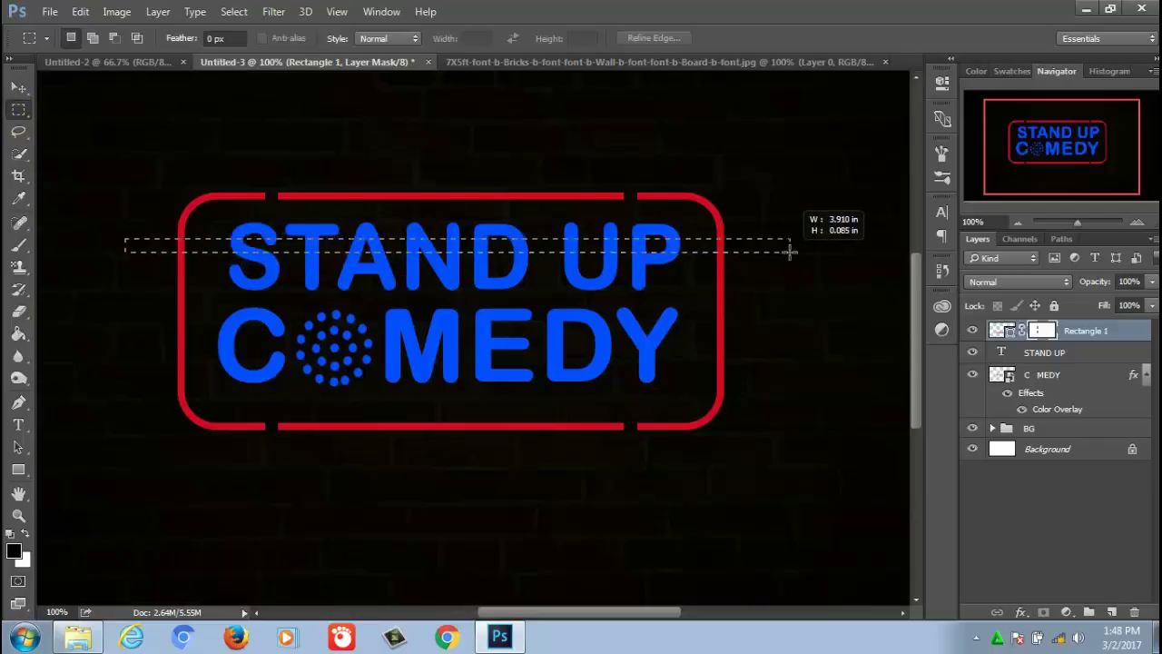
{"action": "key", "text": "b"}
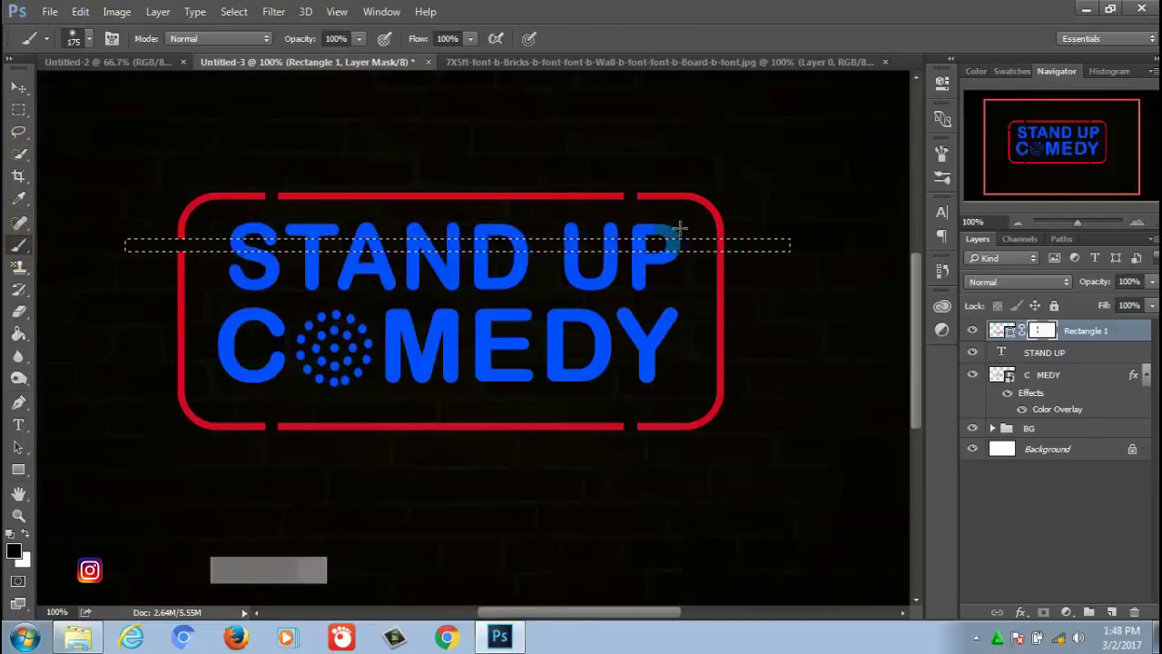
{"action": "key", "text": "ctrl+d"}
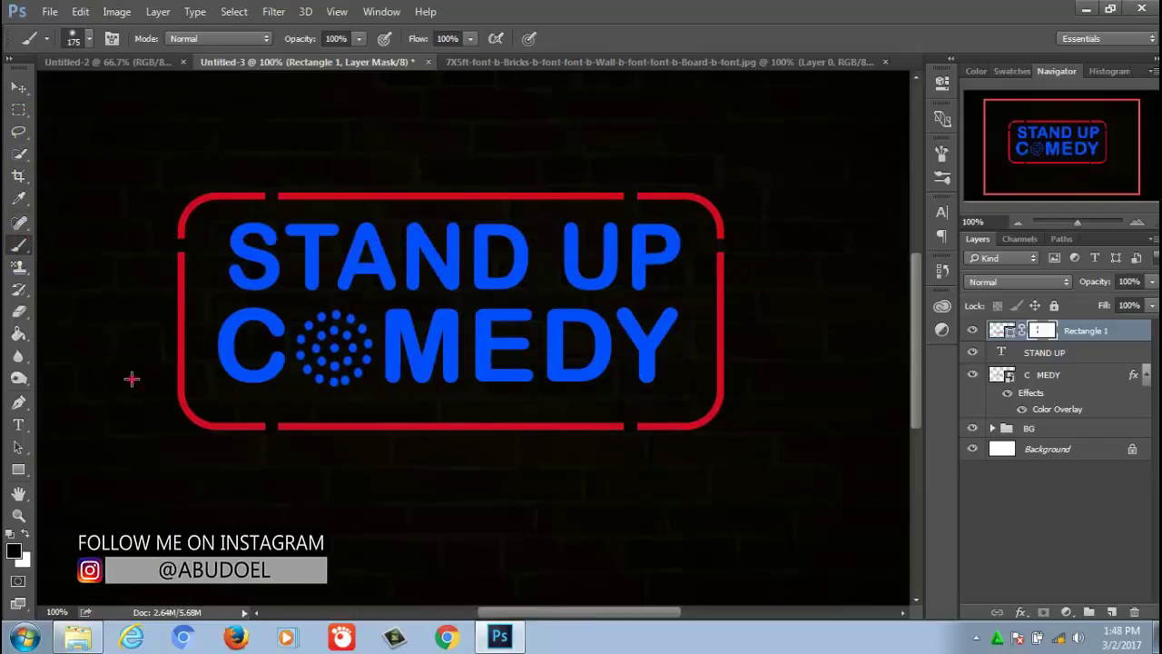
{"action": "left_click_drag", "start_coordinate": [130, 378], "coordinate": [679, 400]}
{"action": "key", "text": "ctrl+z"}
Mask out a thin horizontal strip across the frame's lower sides
{"action": "left_click", "coordinate": [19, 111]}
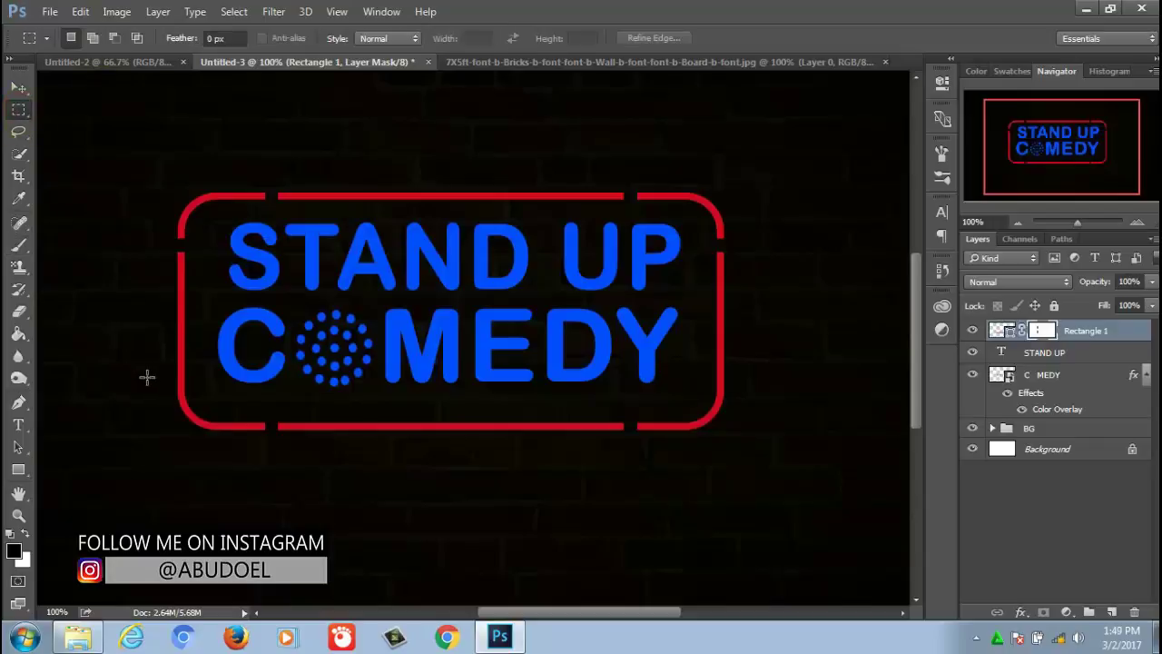
{"action": "left_click_drag", "start_coordinate": [147, 376], "coordinate": [778, 389]}
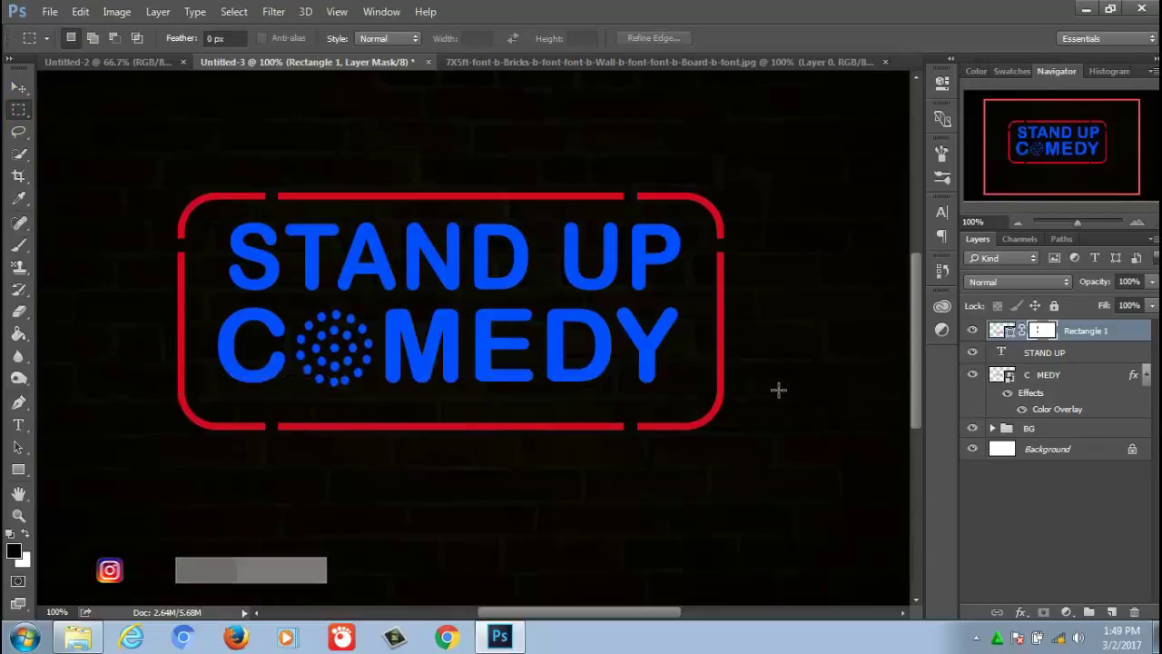
{"action": "left_click", "coordinate": [19, 245]}
{"action": "left_click_drag", "start_coordinate": [155, 381], "coordinate": [654, 386]}
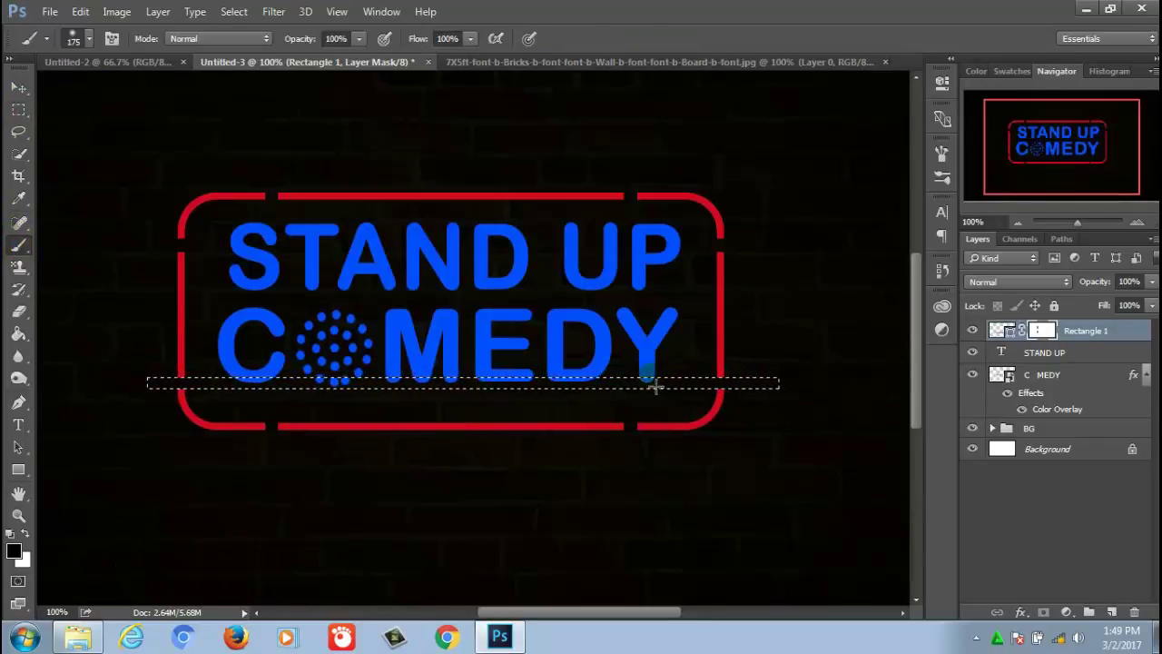
{"action": "key", "text": "ctrl+d"}
Mask out a wide gap in the frame's bottom edge just below COMEDY
{"action": "key", "text": "m"}
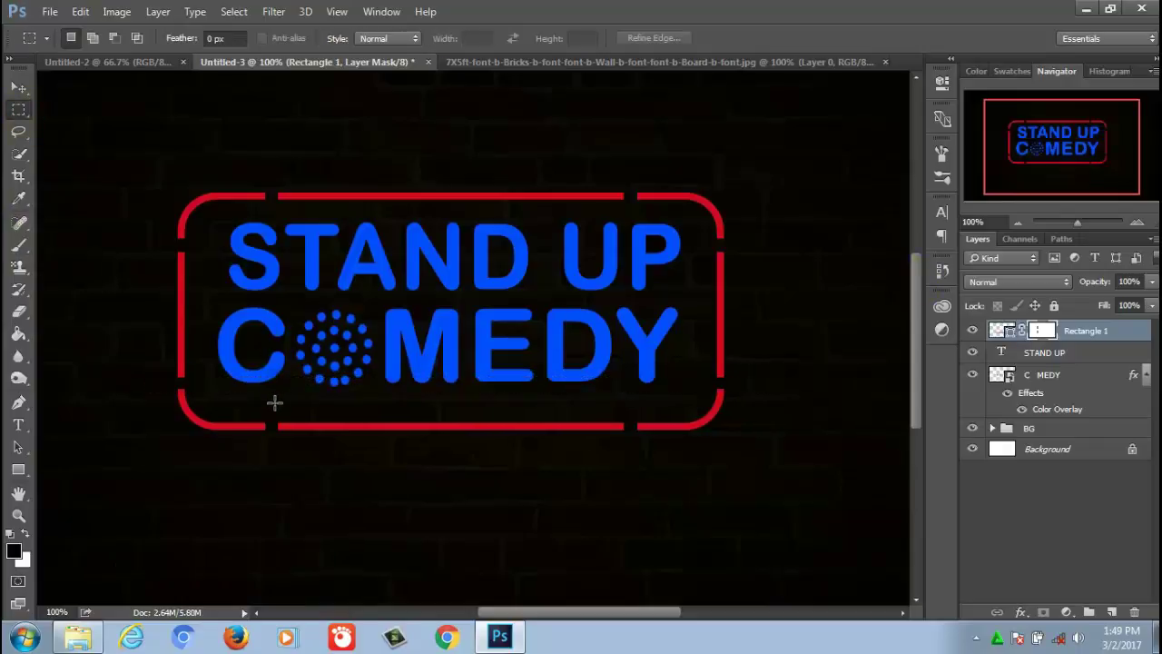
{"action": "left_click_drag", "start_coordinate": [272, 399], "coordinate": [634, 465]}
{"action": "left_click", "coordinate": [20, 248]}
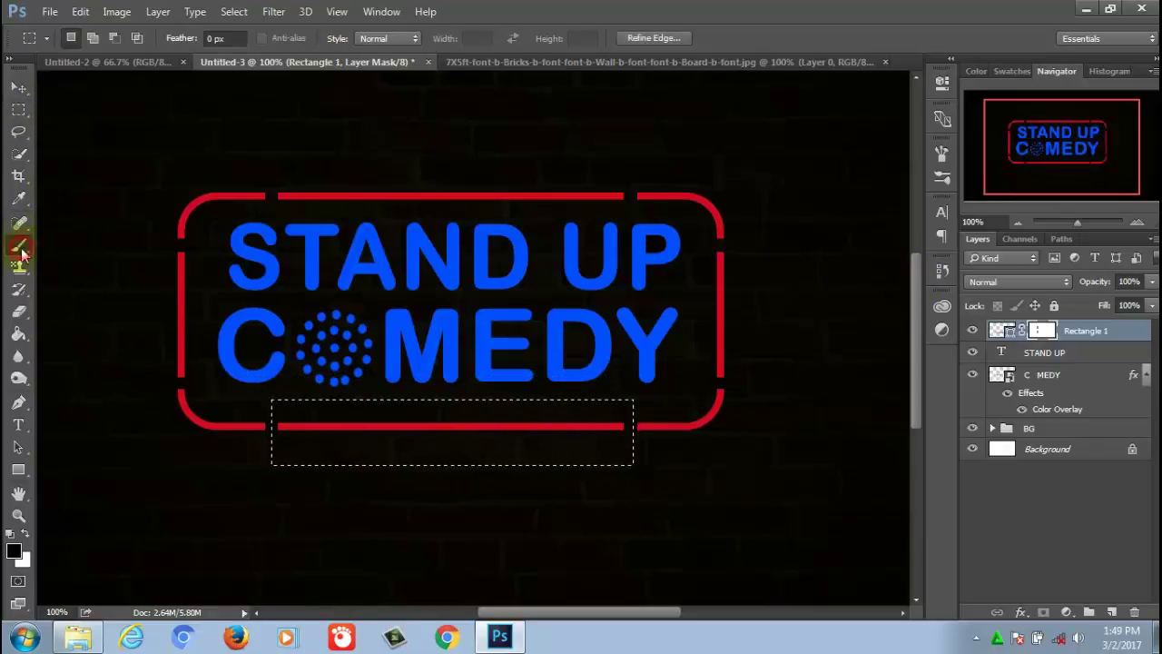
{"action": "left_click_drag", "start_coordinate": [281, 424], "coordinate": [626, 427]}
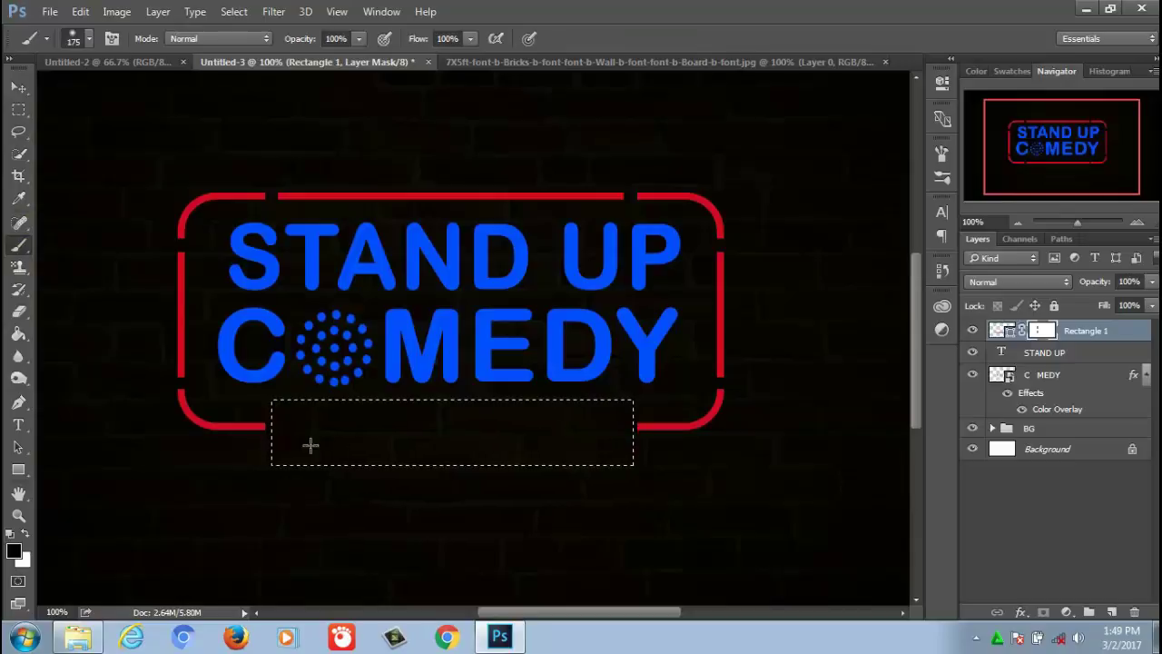
{"action": "key", "text": "ctrl+d"}
Add centre-aligned 'Show' text and position it centred under COMEDY
{"action": "left_click", "coordinate": [19, 425]}
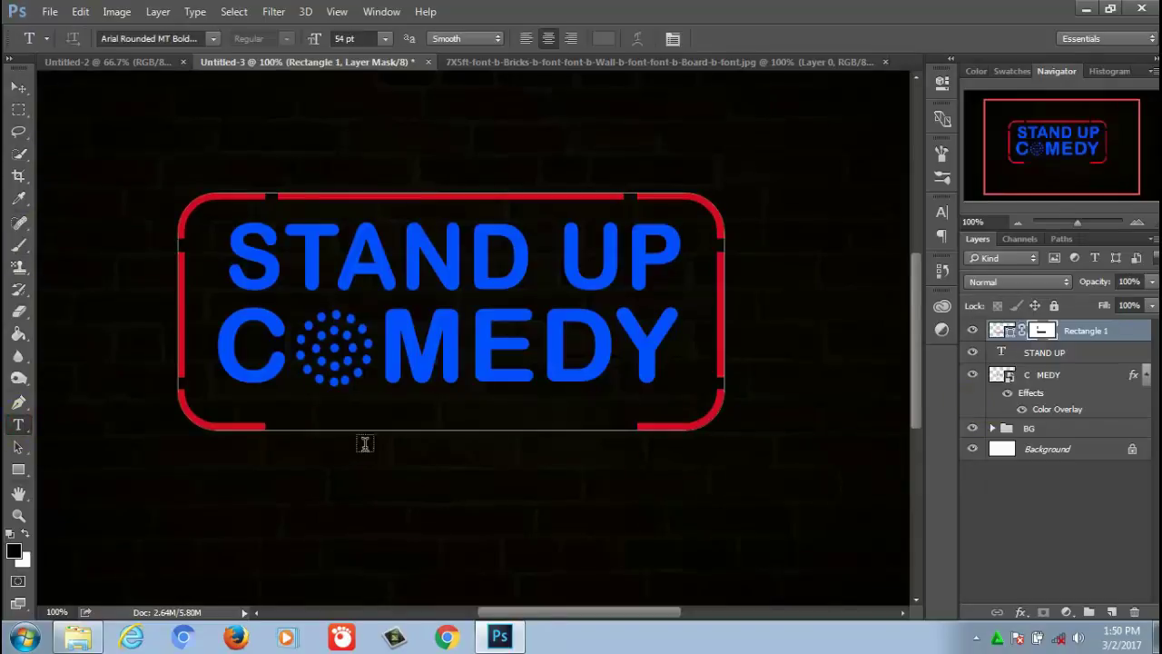
{"action": "left_click", "coordinate": [1112, 612]}
{"action": "left_click", "coordinate": [354, 481]}
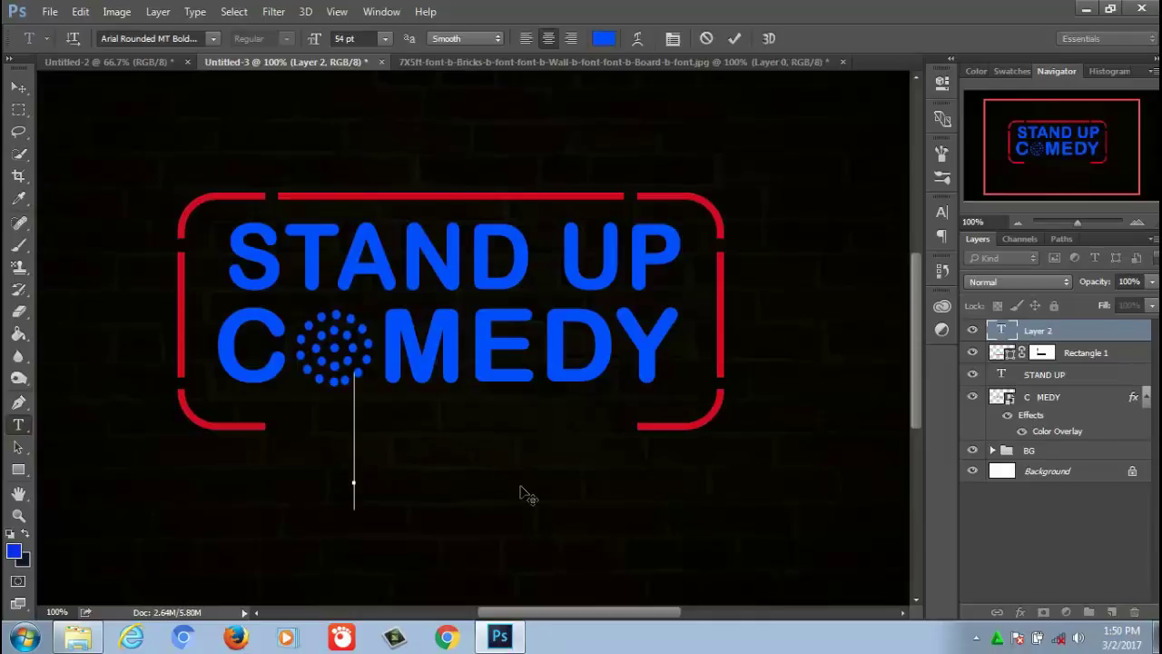
{"action": "type", "text": "Show"}
{"action": "left_click", "coordinate": [734, 37]}
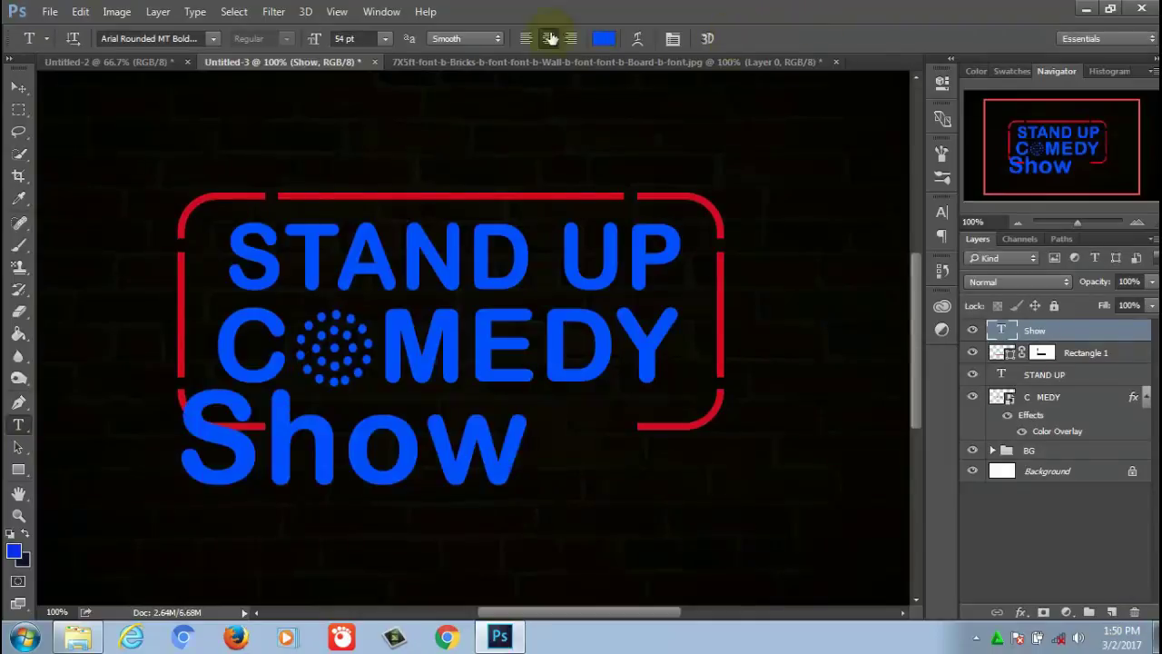
{"action": "key", "text": "v"}
{"action": "mouse_move", "coordinate": [408, 458]}
{"action": "left_mouse_down"}
{"action": "mouse_move", "coordinate": [511, 466]}
{"action": "mouse_move", "coordinate": [507, 486]}
{"action": "left_mouse_up"}
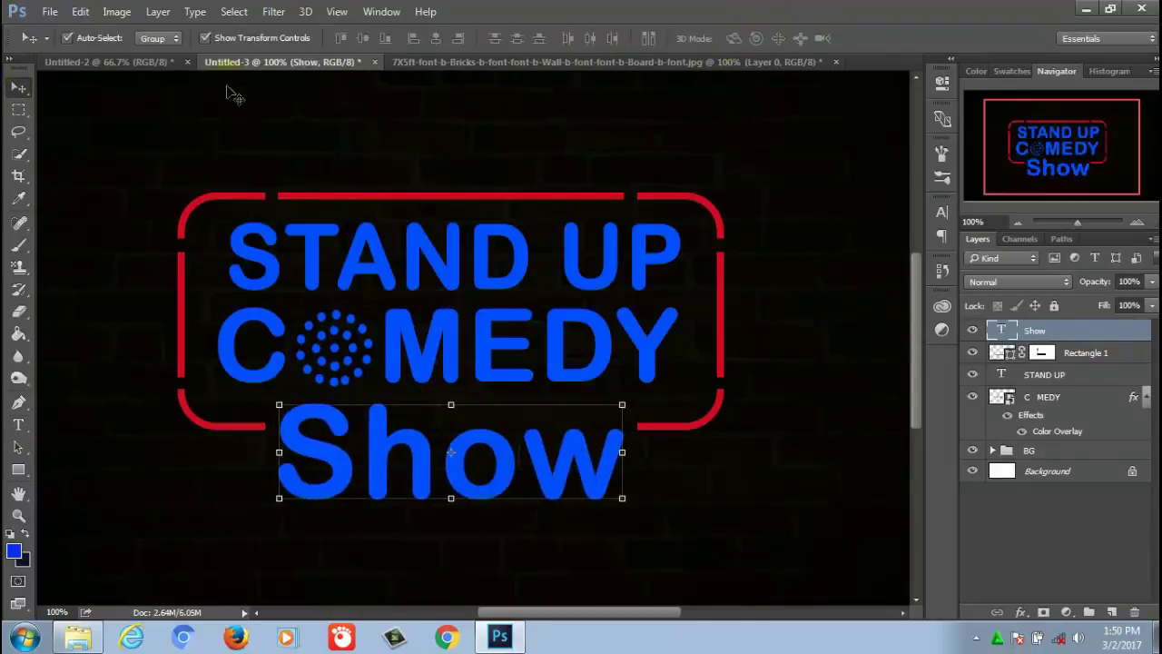
Set the Show text's font to Harlow Solid Italic
{"action": "left_click", "coordinate": [19, 423]}
{"action": "left_click", "coordinate": [181, 38]}
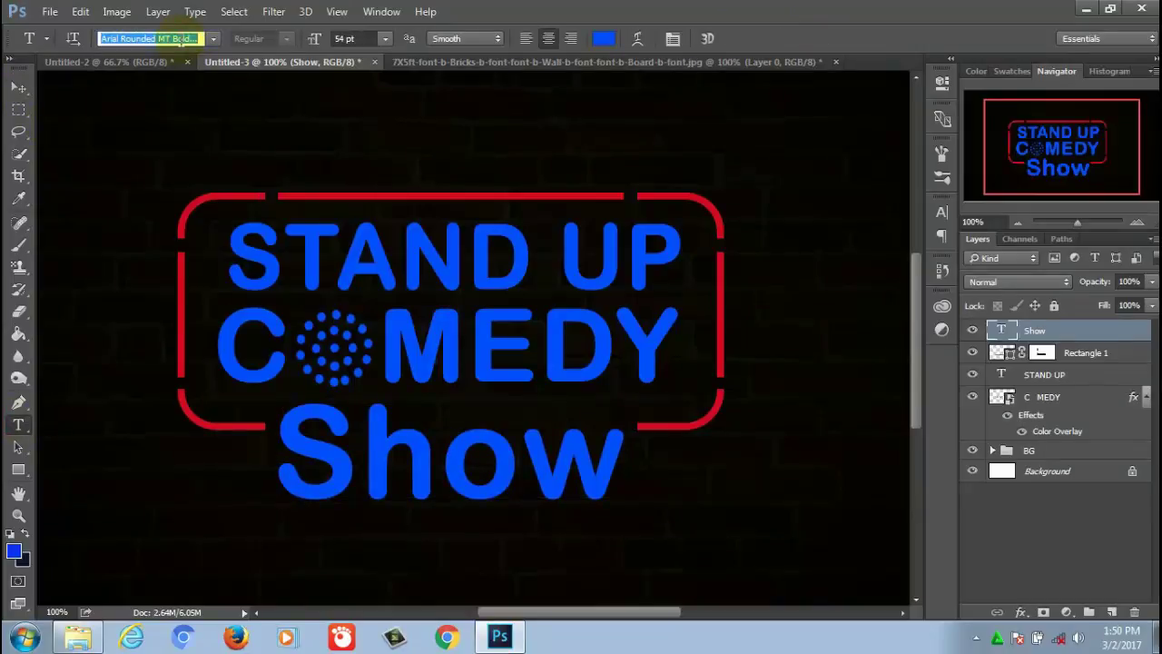
{"action": "type", "text": "harlow"}
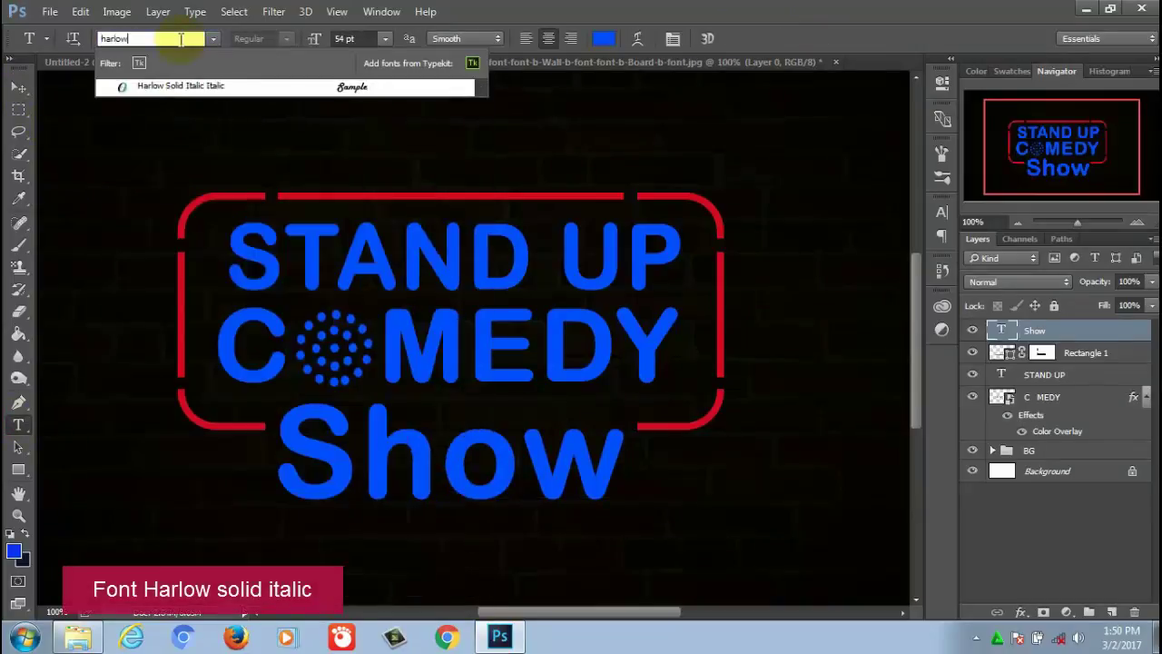
{"action": "left_click", "coordinate": [176, 84]}
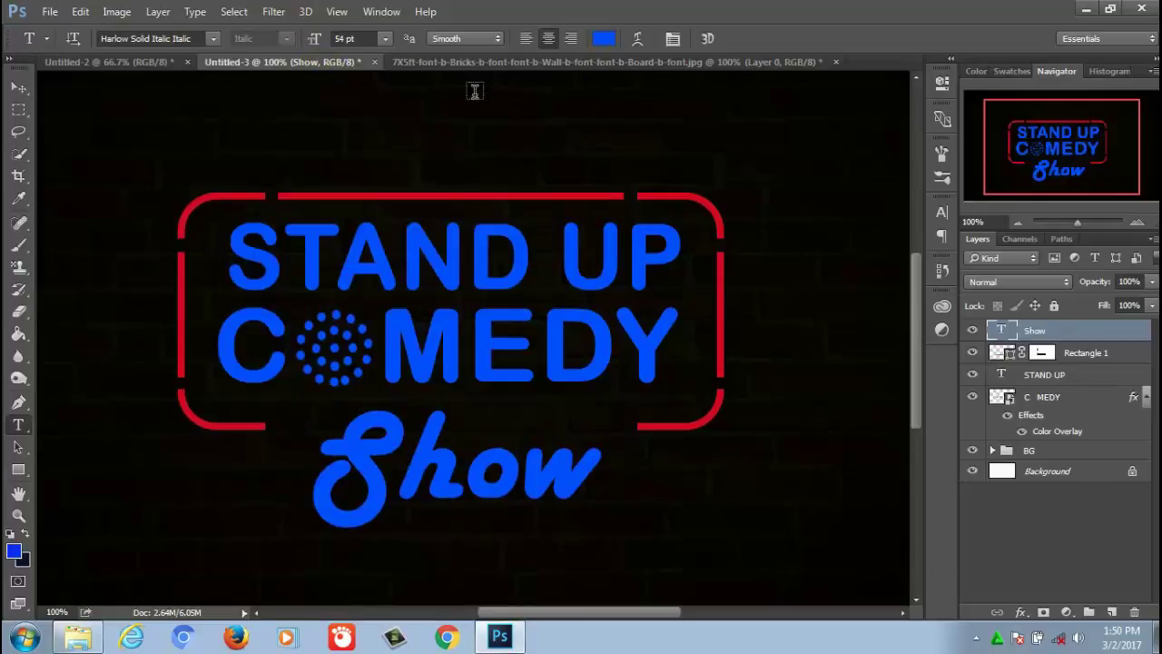
{"action": "left_click", "coordinate": [948, 91]}
Turn off Faux Bold on the Show text and close the Character panel
{"action": "left_click", "coordinate": [941, 211]}
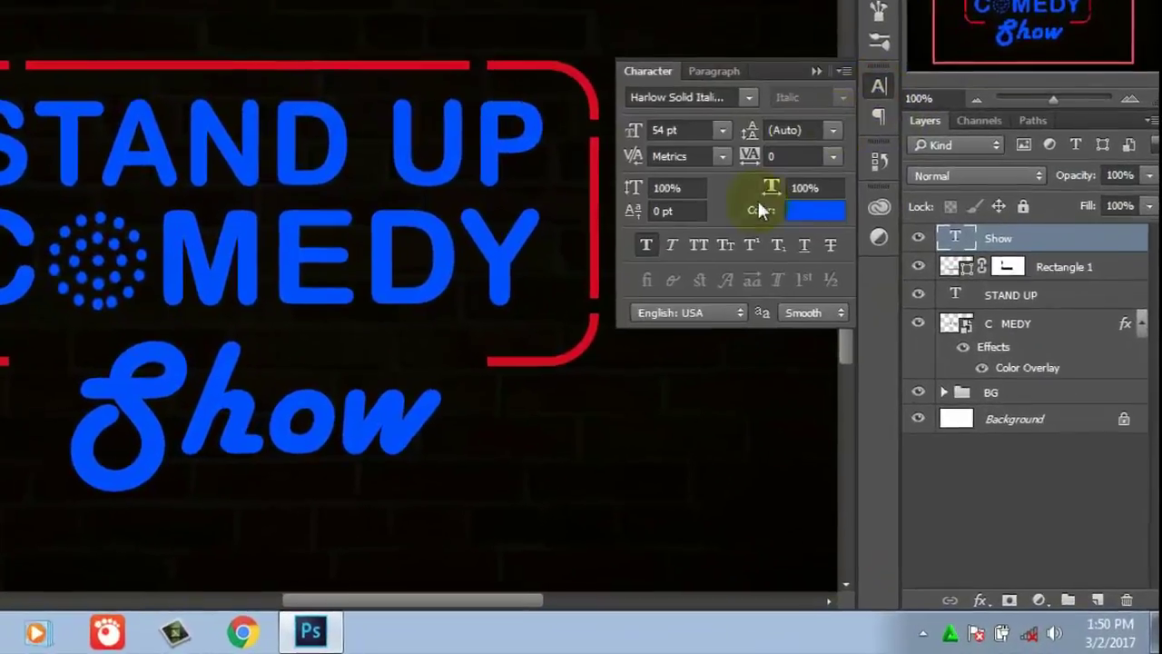
{"action": "left_click", "coordinate": [618, 221]}
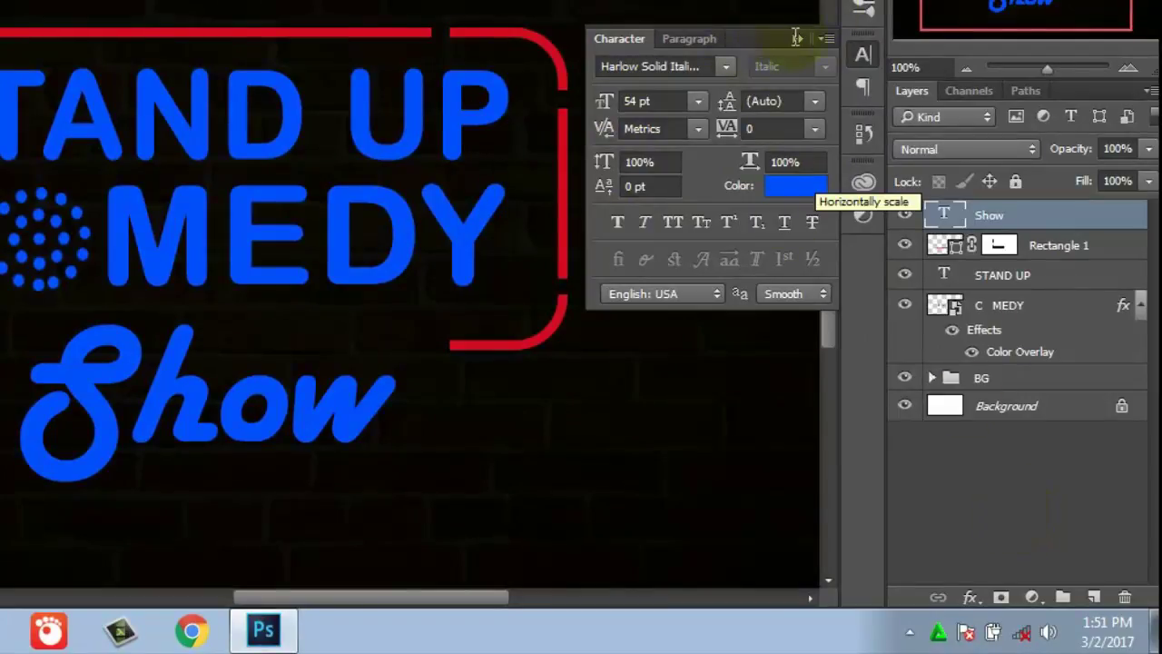
{"action": "left_click", "coordinate": [988, 504]}
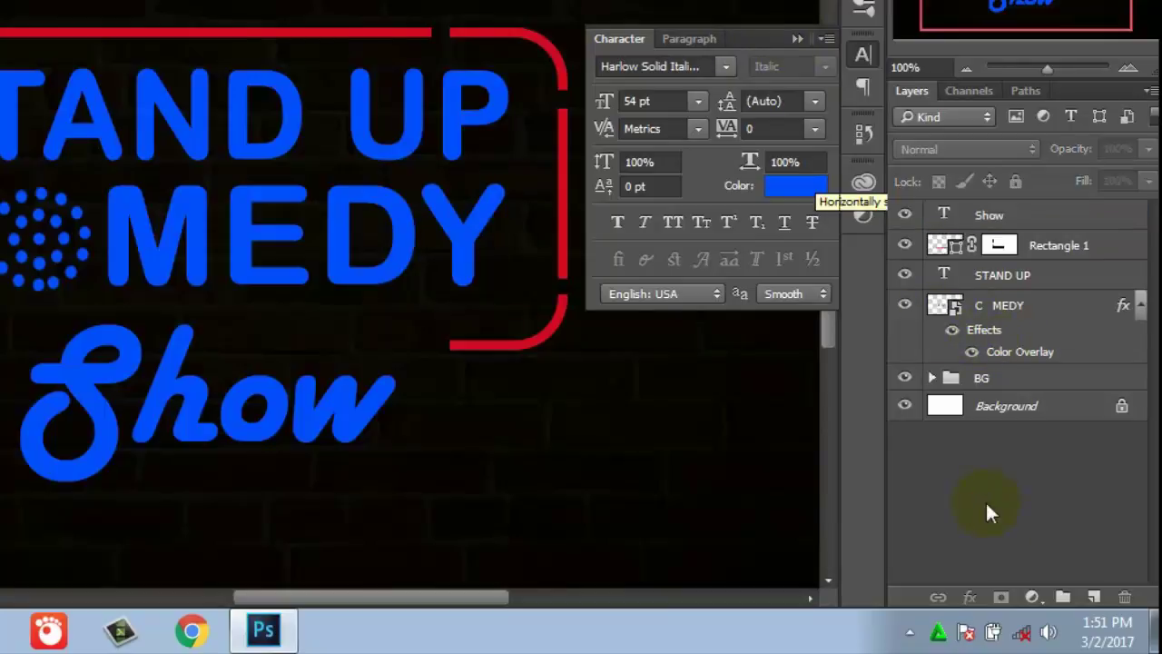
{"action": "left_click", "coordinate": [797, 43]}
Scale the Show text down and shift it up and right with free transform
{"action": "left_click", "coordinate": [1038, 218]}
{"action": "key", "text": "ctrl+t"}
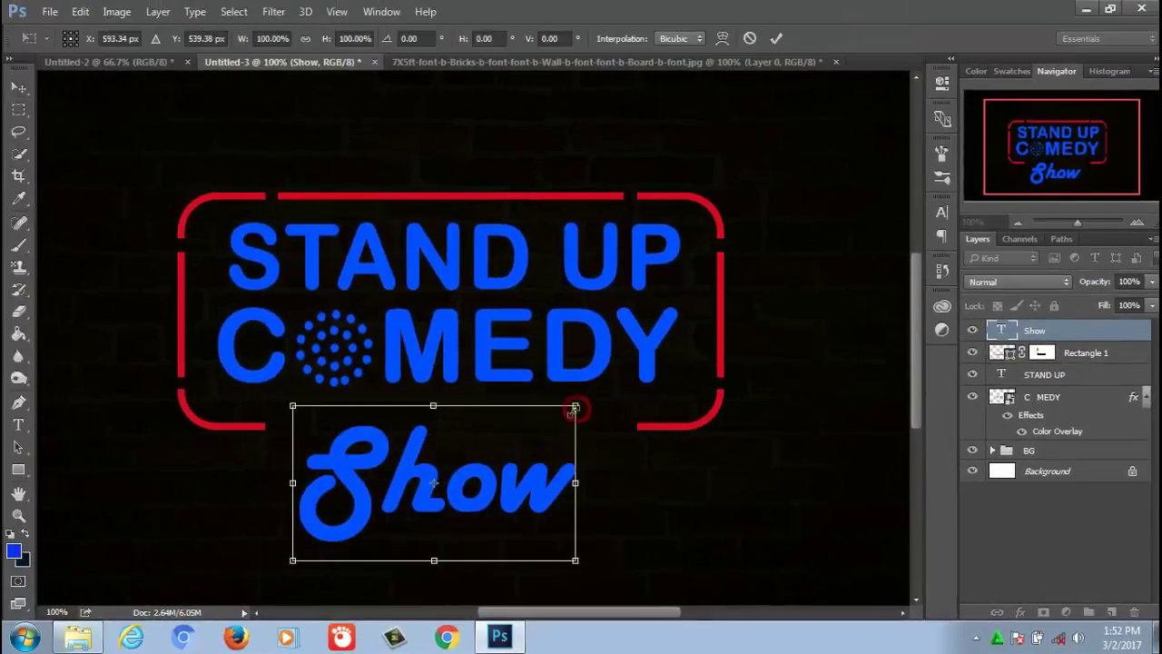
{"action": "left_click_drag", "start_coordinate": [575, 409], "coordinate": [543, 443]}
{"action": "left_click_drag", "start_coordinate": [468, 490], "coordinate": [497, 480]}
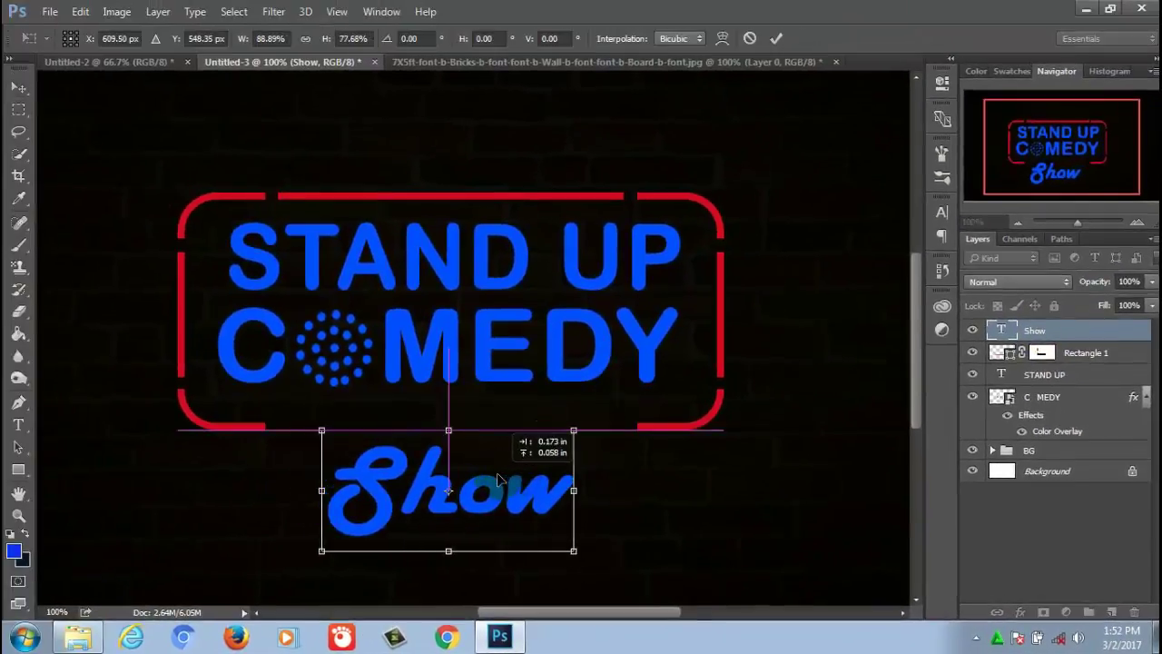
{"action": "left_click_drag", "start_coordinate": [574, 429], "coordinate": [565, 446]}
{"action": "left_click_drag", "start_coordinate": [498, 475], "coordinate": [504, 451]}
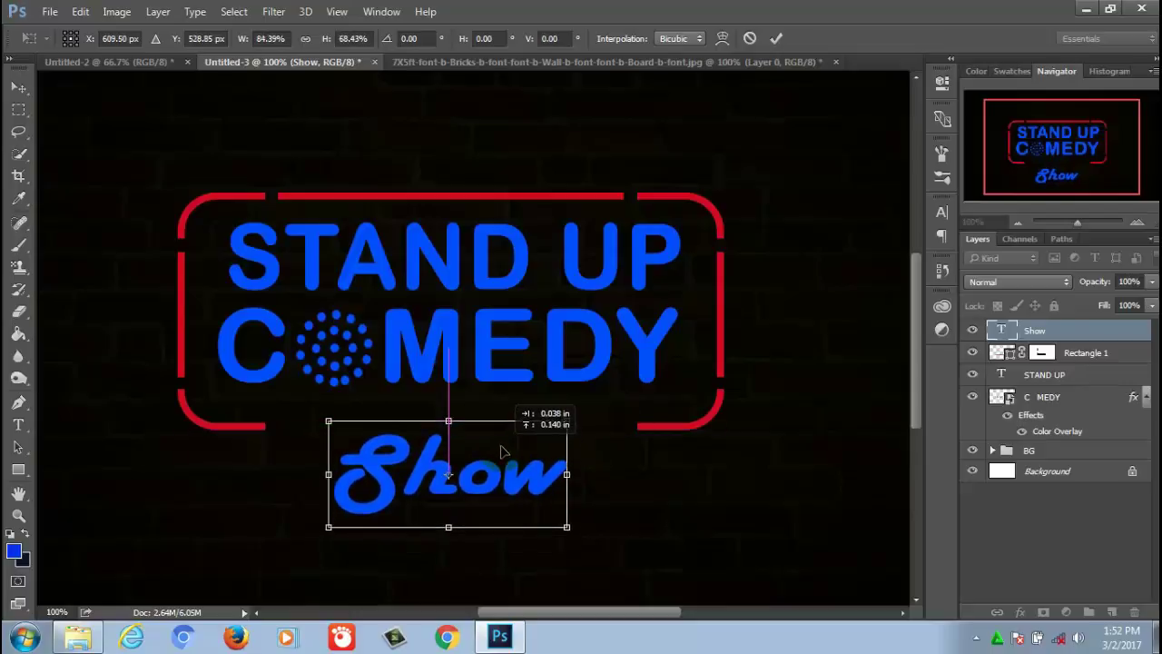
{"action": "left_click_drag", "start_coordinate": [448, 526], "coordinate": [448, 535]}
{"action": "left_click_drag", "start_coordinate": [448, 420], "coordinate": [449, 415]}
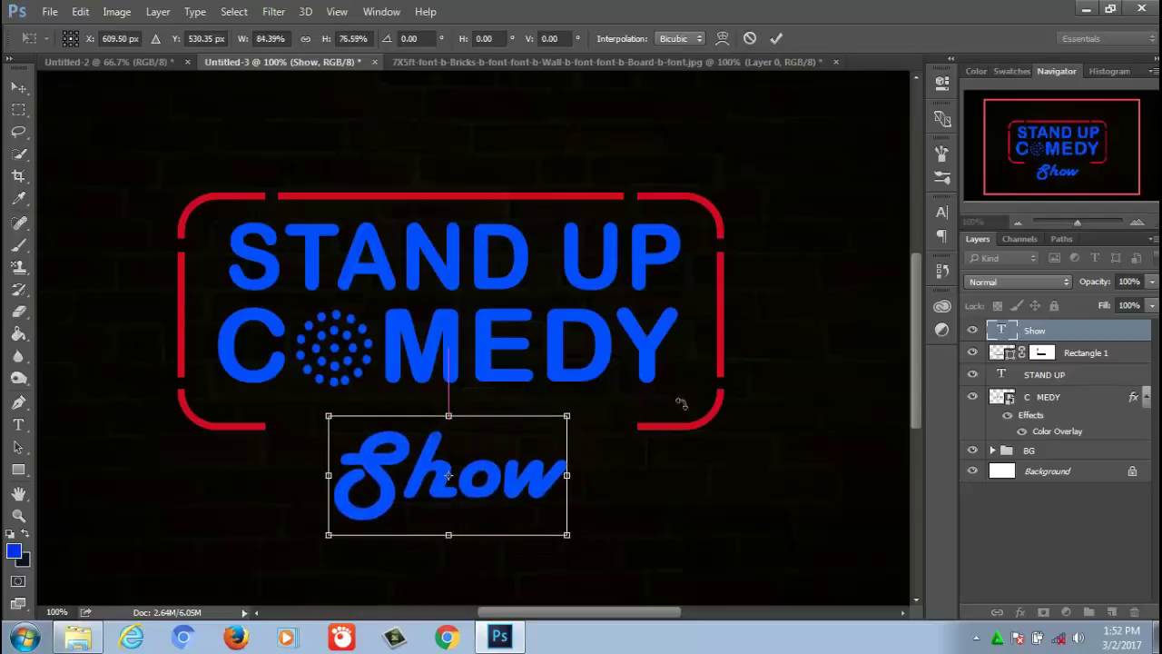
{"action": "left_click", "coordinate": [776, 39]}
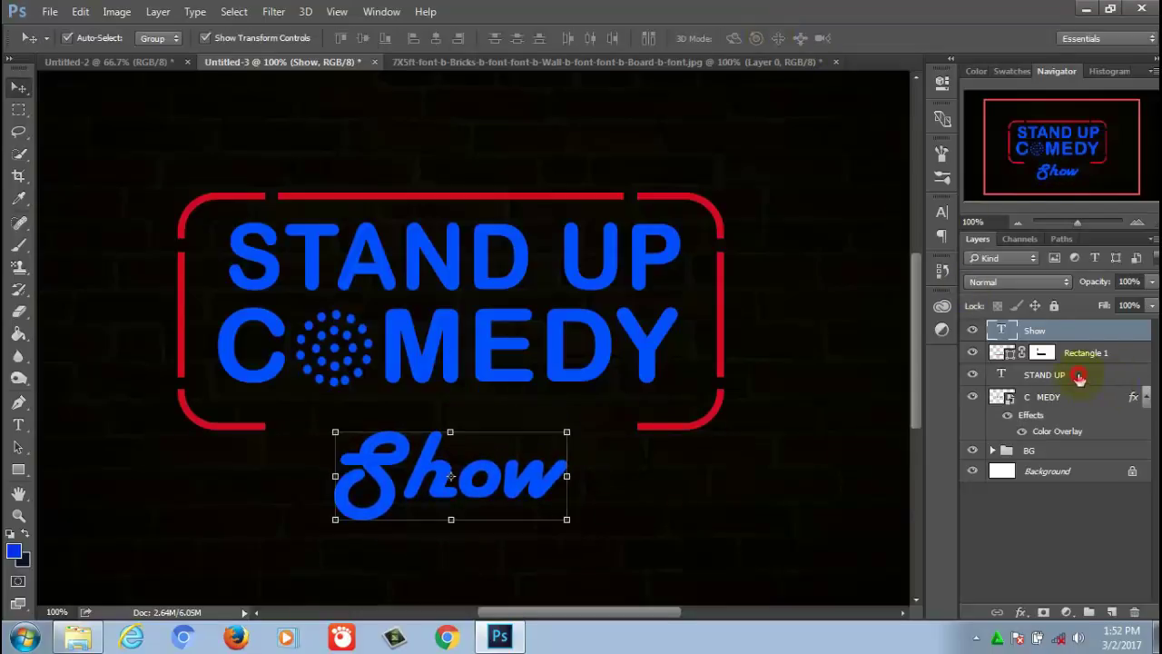
Slightly widen STAND UP and raise its top edge
{"action": "left_click", "coordinate": [1060, 374]}
{"action": "key", "text": "ctrl+t"}
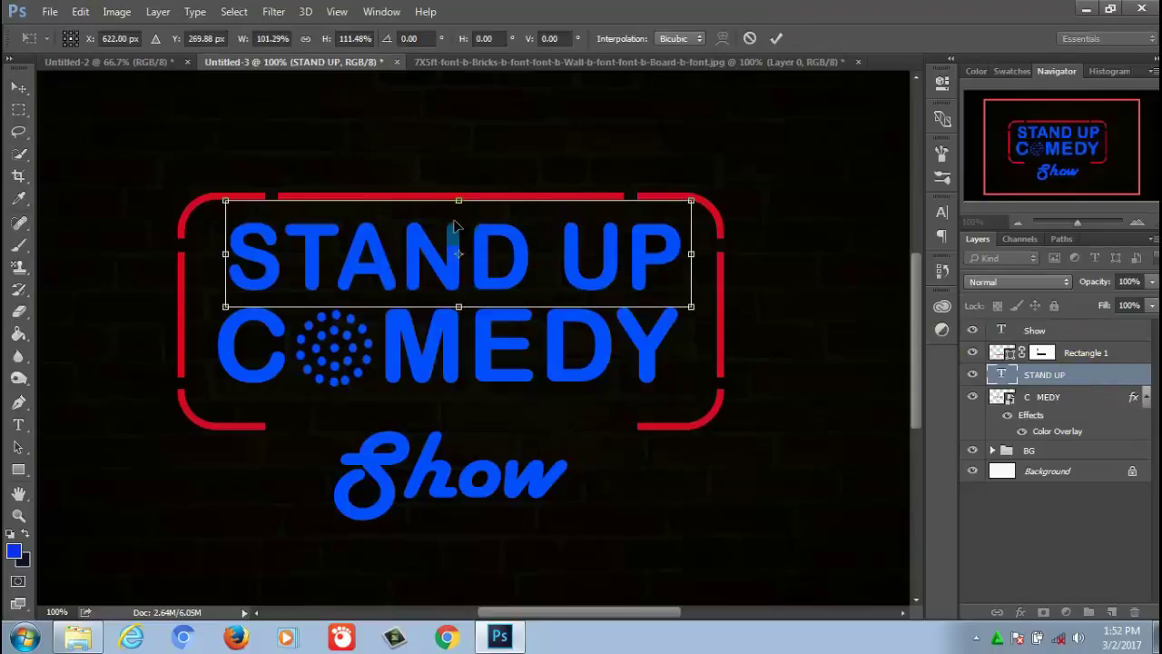
{"action": "left_click_drag", "start_coordinate": [679, 255], "coordinate": [691, 255]}
{"action": "left_click_drag", "start_coordinate": [459, 207], "coordinate": [460, 198]}
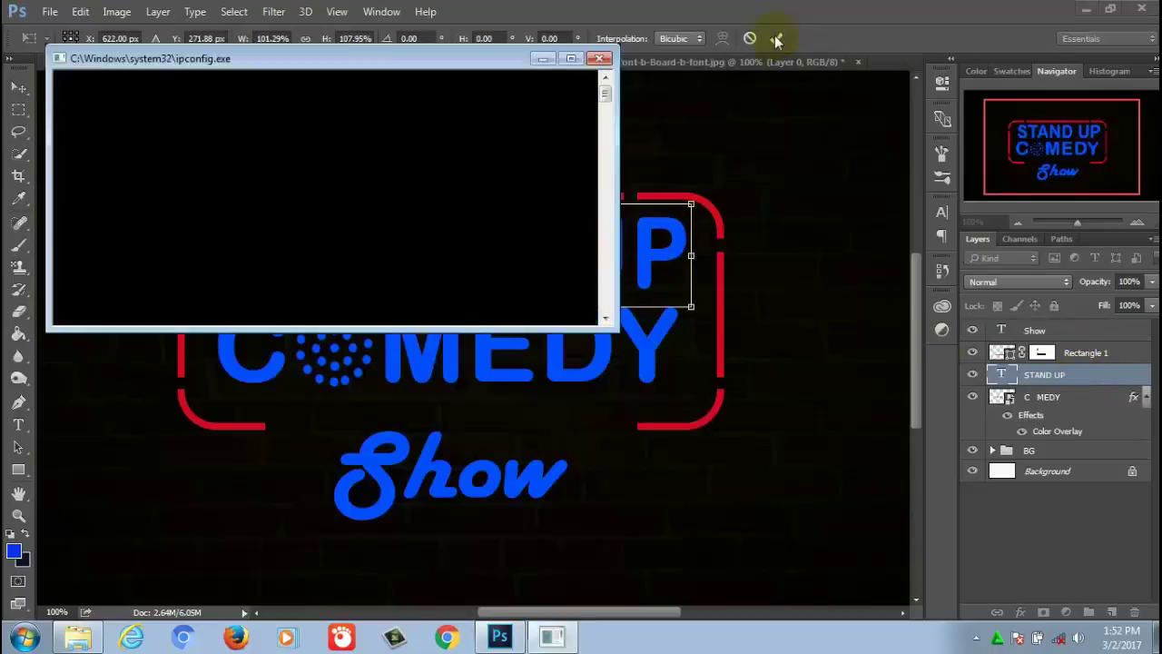
{"action": "left_click", "coordinate": [776, 39]}
Enlarge the red frame slightly and thicken its outline to 5 pt
{"action": "left_click", "coordinate": [1084, 356], "text": "shift"}
{"action": "left_click", "coordinate": [1085, 356]}
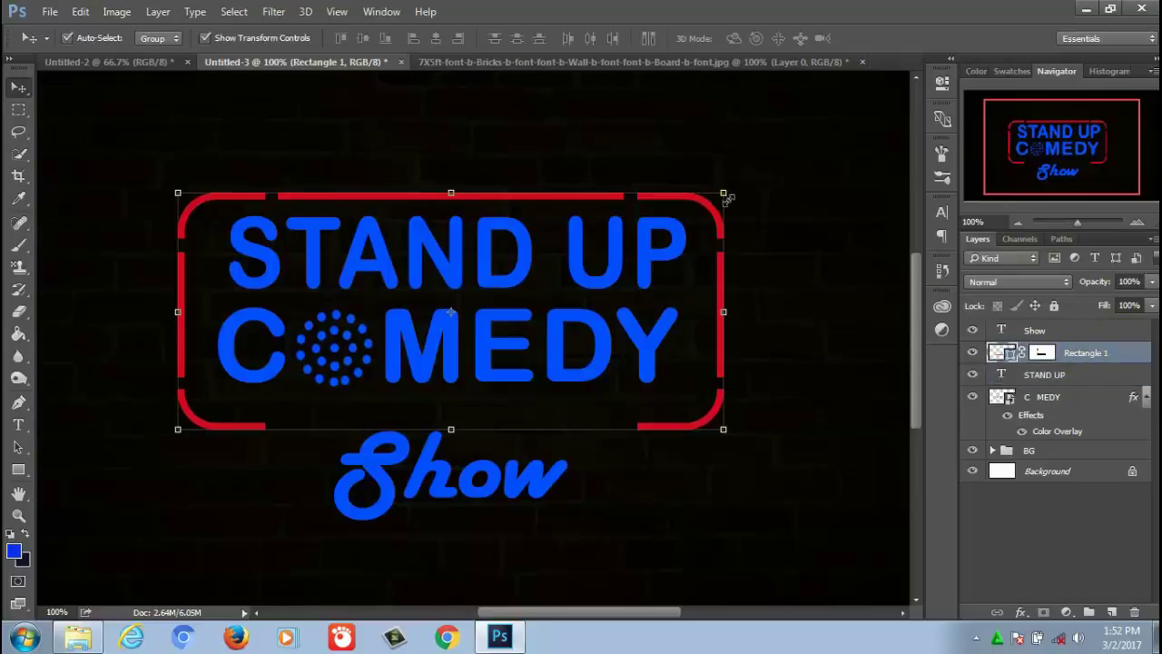
{"action": "left_click_drag", "start_coordinate": [723, 193], "coordinate": [736, 172]}
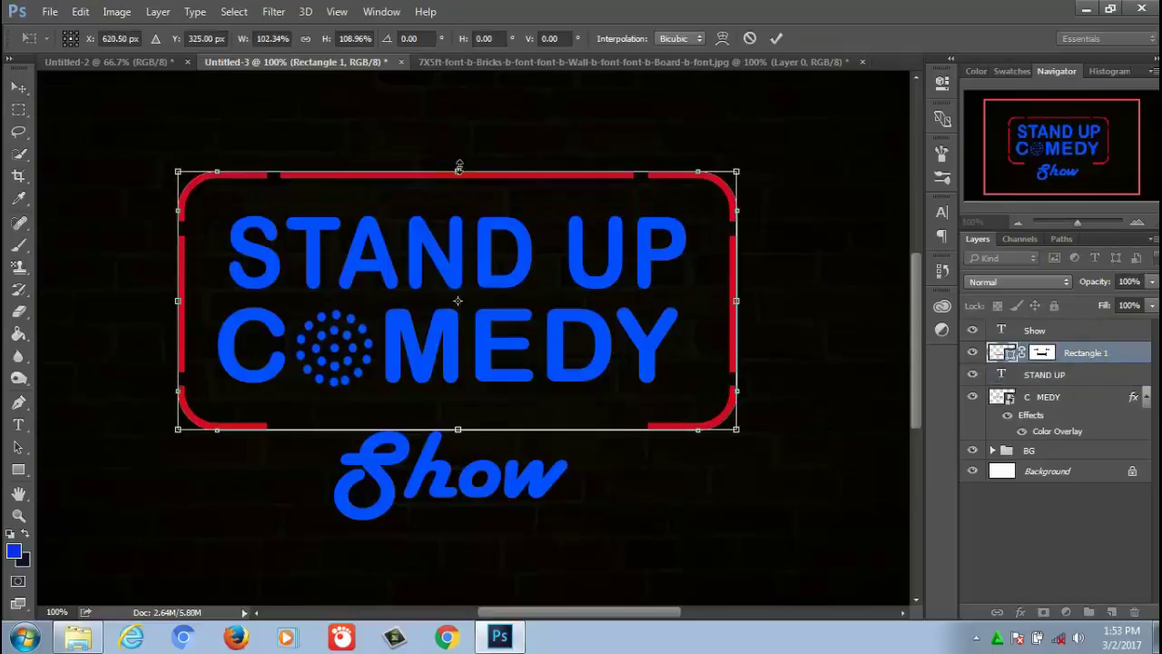
{"action": "left_click_drag", "start_coordinate": [452, 173], "coordinate": [457, 167]}
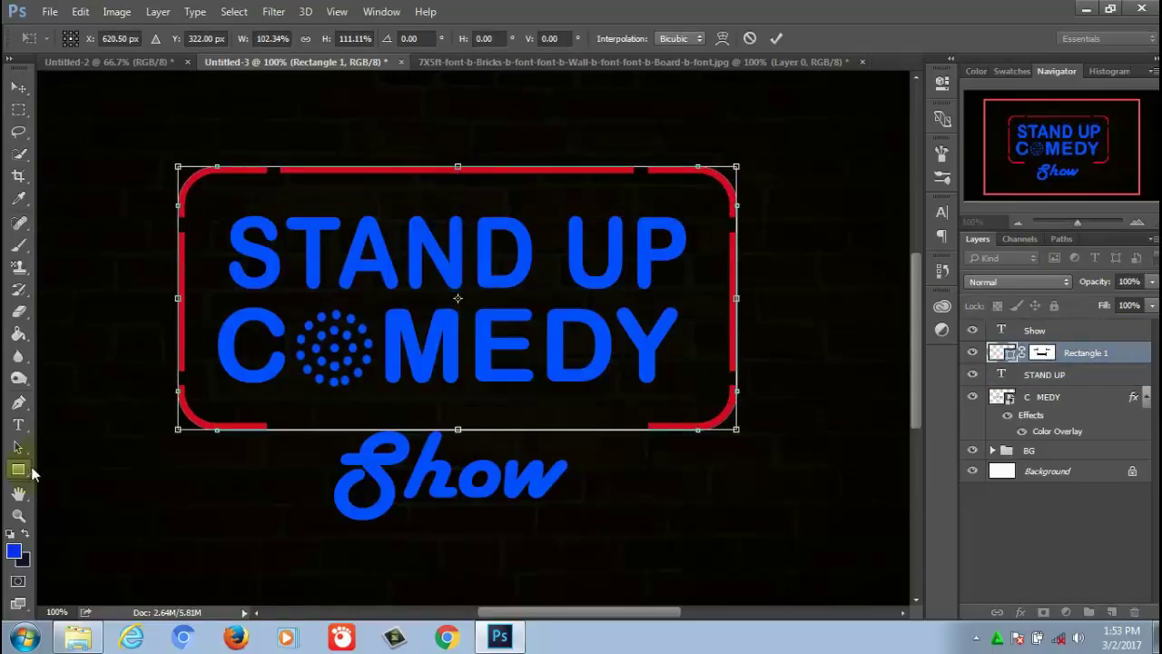
{"action": "left_click", "coordinate": [776, 38]}
{"action": "left_click", "coordinate": [18, 470]}
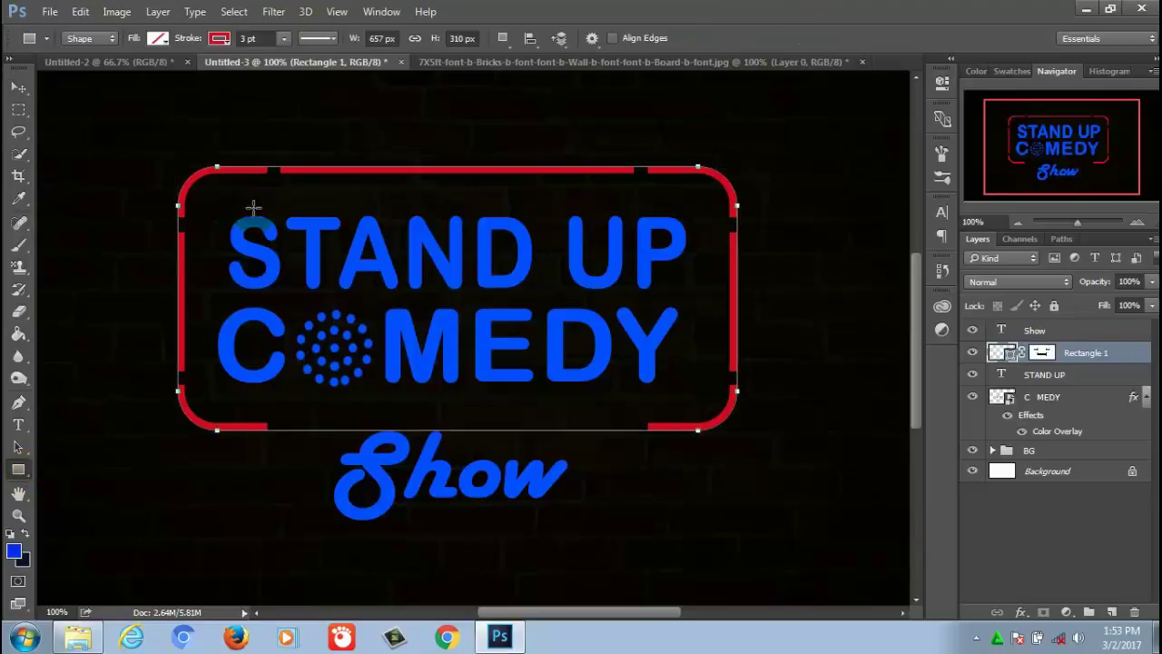
{"action": "double_click", "coordinate": [245, 38]}
{"action": "type", "text": "5"}
{"action": "key", "text": "Return"}
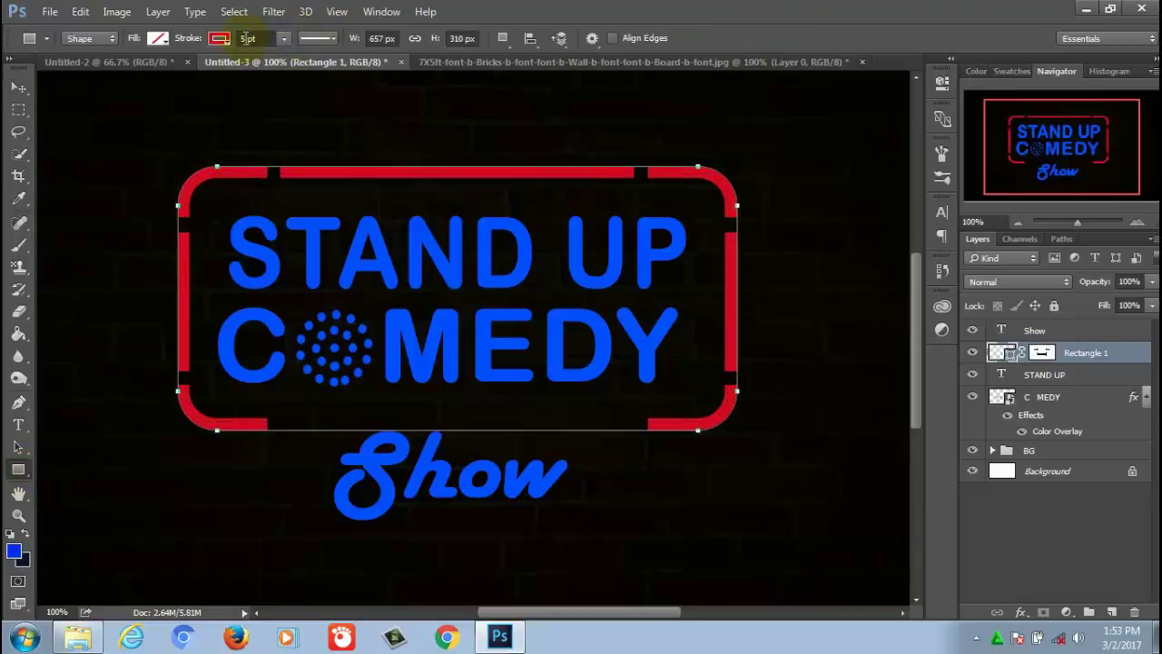
Move Show up toward the frame and stretch it to about 112.5% width
{"action": "left_click", "coordinate": [1041, 332]}
{"action": "key", "text": "v"}
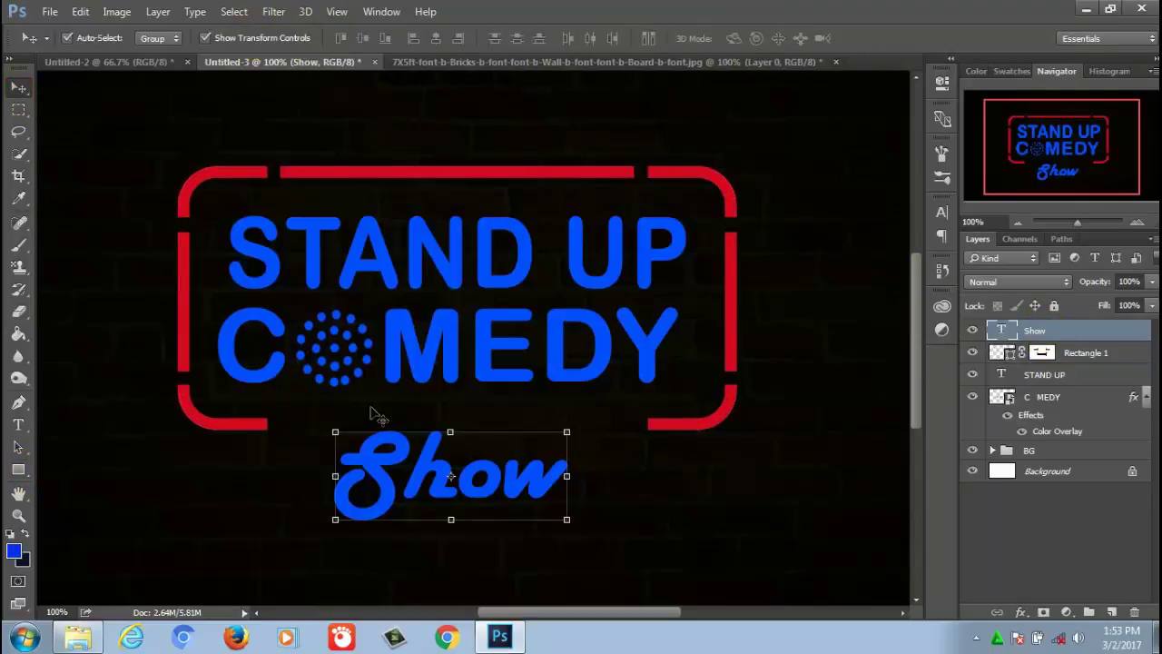
{"action": "left_click_drag", "start_coordinate": [417, 482], "coordinate": [423, 463]}
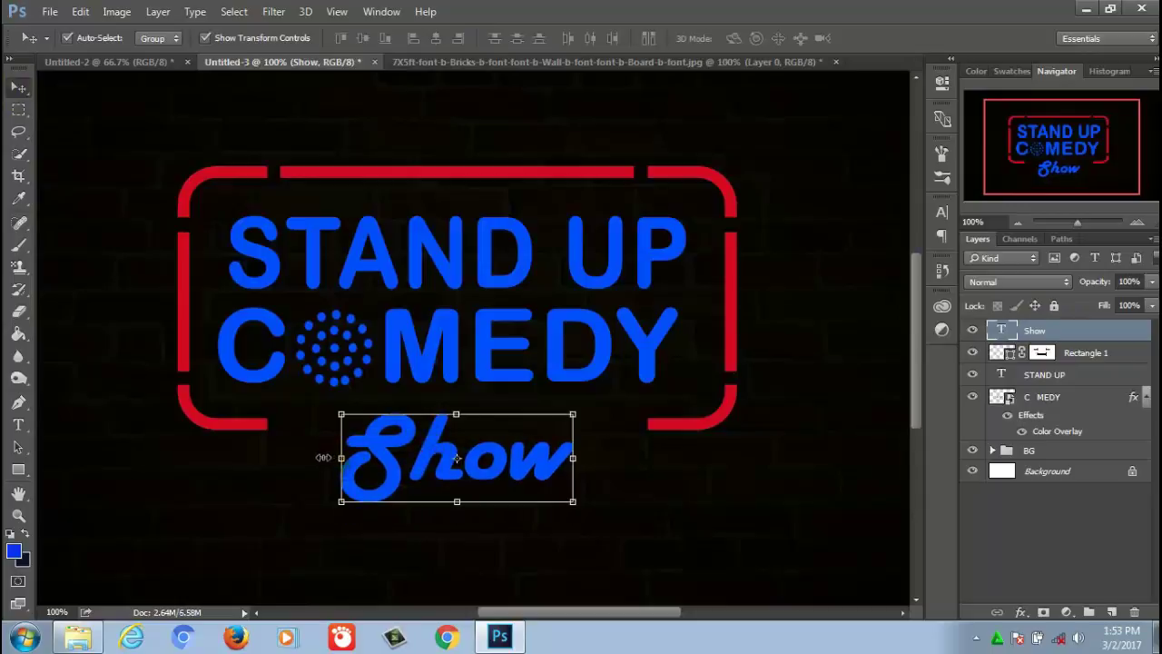
{"action": "left_click_drag", "start_coordinate": [322, 457], "coordinate": [318, 457]}
{"action": "left_click_drag", "start_coordinate": [573, 457], "coordinate": [587, 458]}
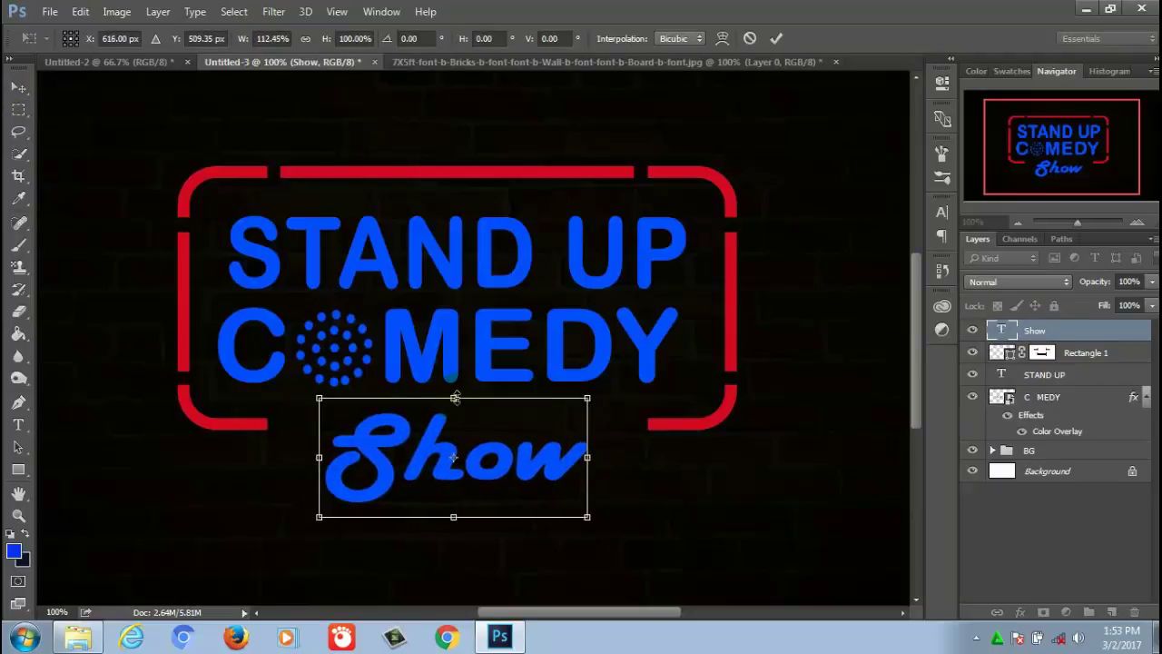
{"action": "left_click_drag", "start_coordinate": [453, 397], "coordinate": [454, 406]}
{"action": "left_click", "coordinate": [776, 38]}
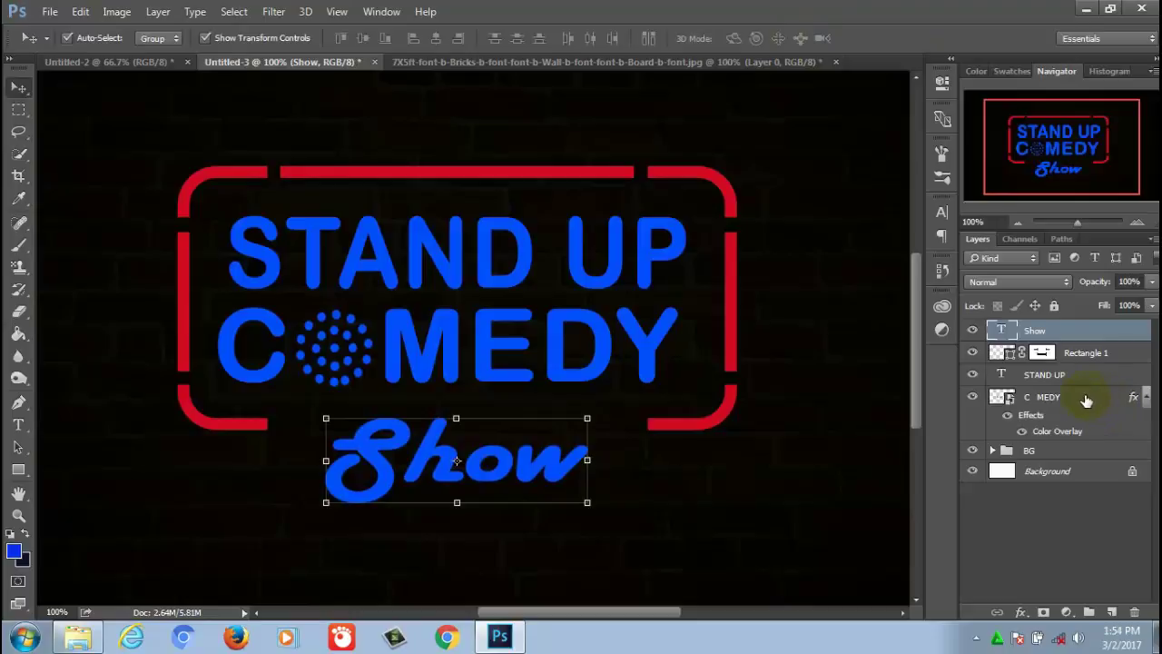
{"action": "left_click", "coordinate": [1086, 400]}
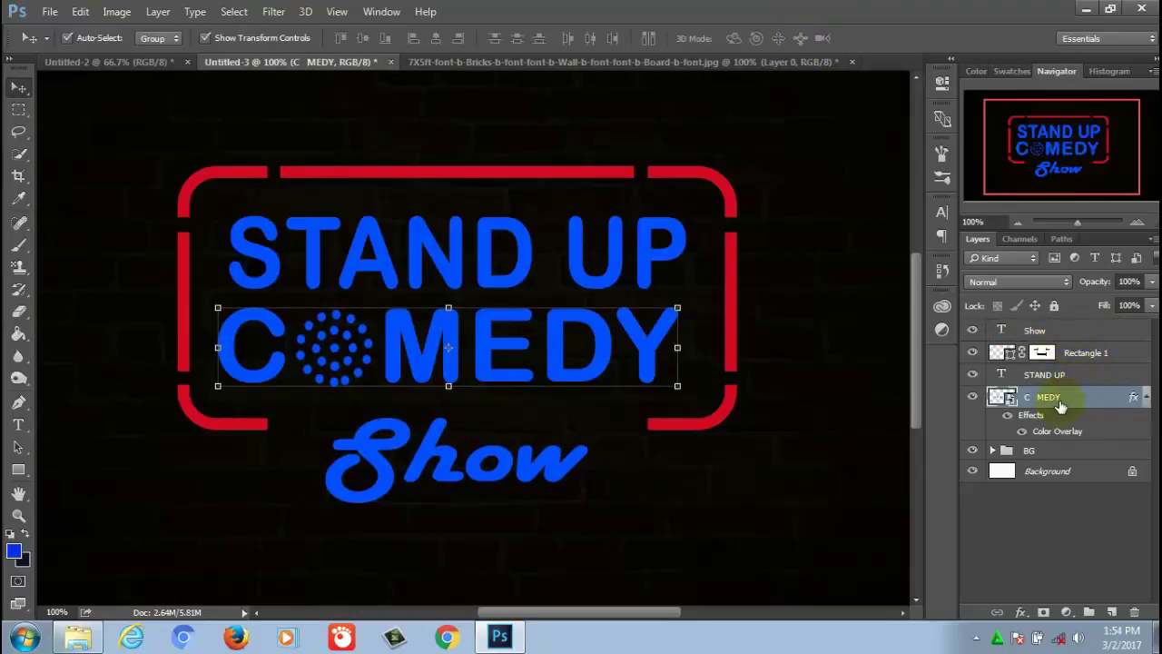
Duplicate the COMEDY layer and blur the original with an 11 px Gaussian Blur as a glow
{"action": "left_click", "coordinate": [1146, 396]}
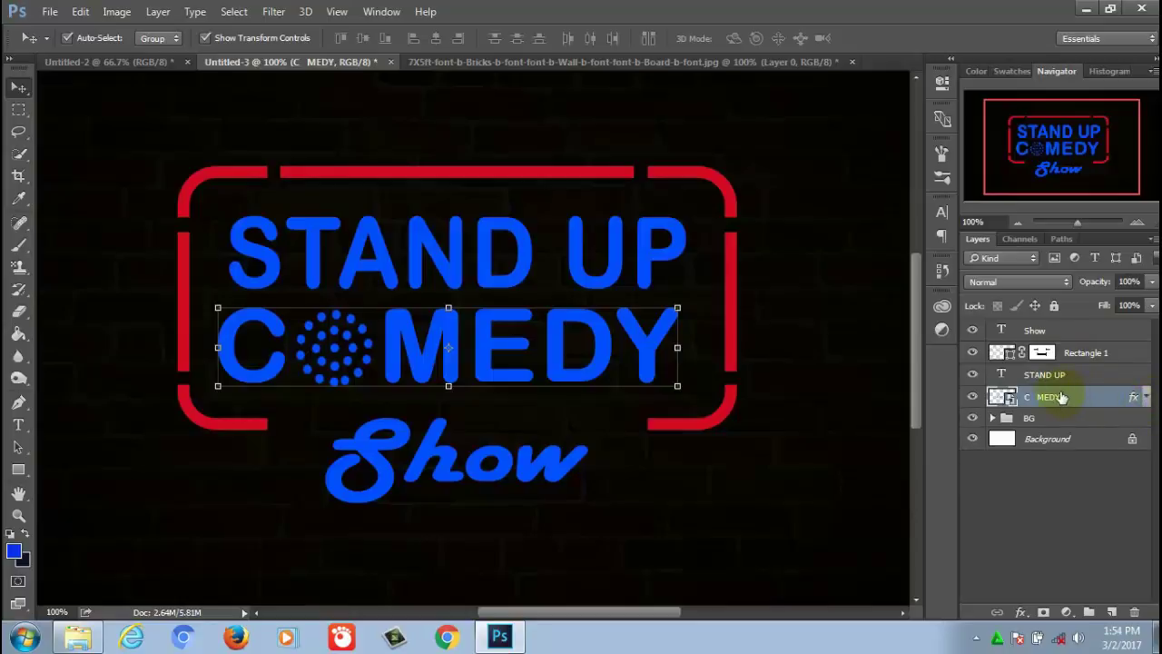
{"action": "right_click", "coordinate": [1057, 399]}
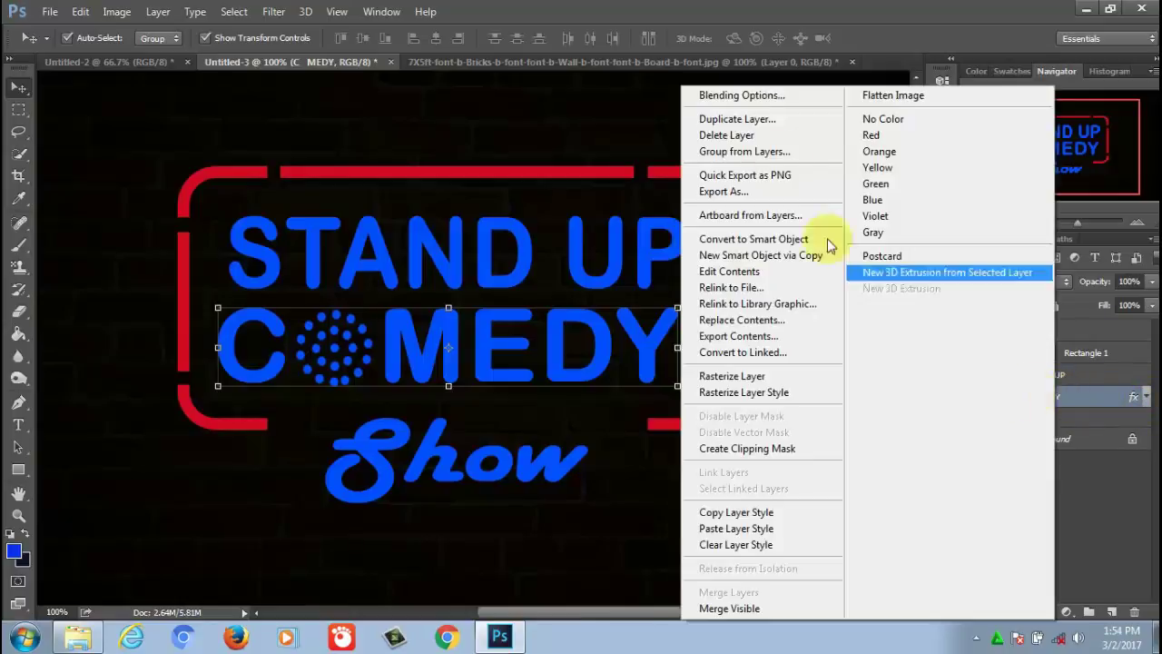
{"action": "left_click", "coordinate": [761, 121]}
{"action": "left_click", "coordinate": [717, 190]}
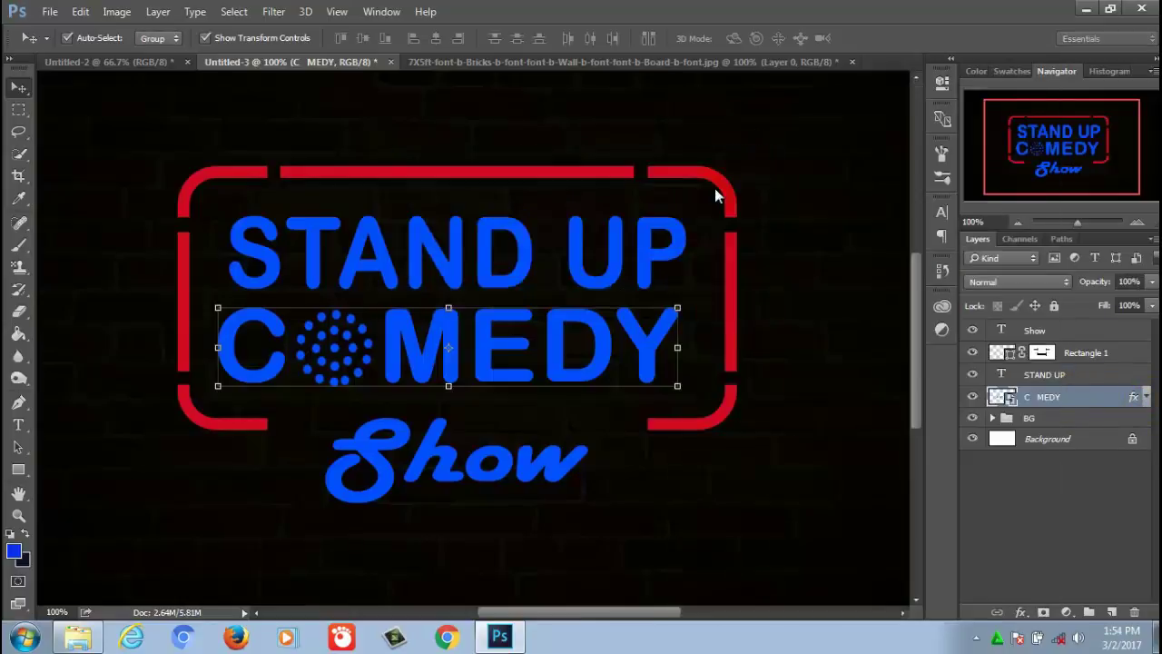
{"action": "left_click", "coordinate": [1049, 420]}
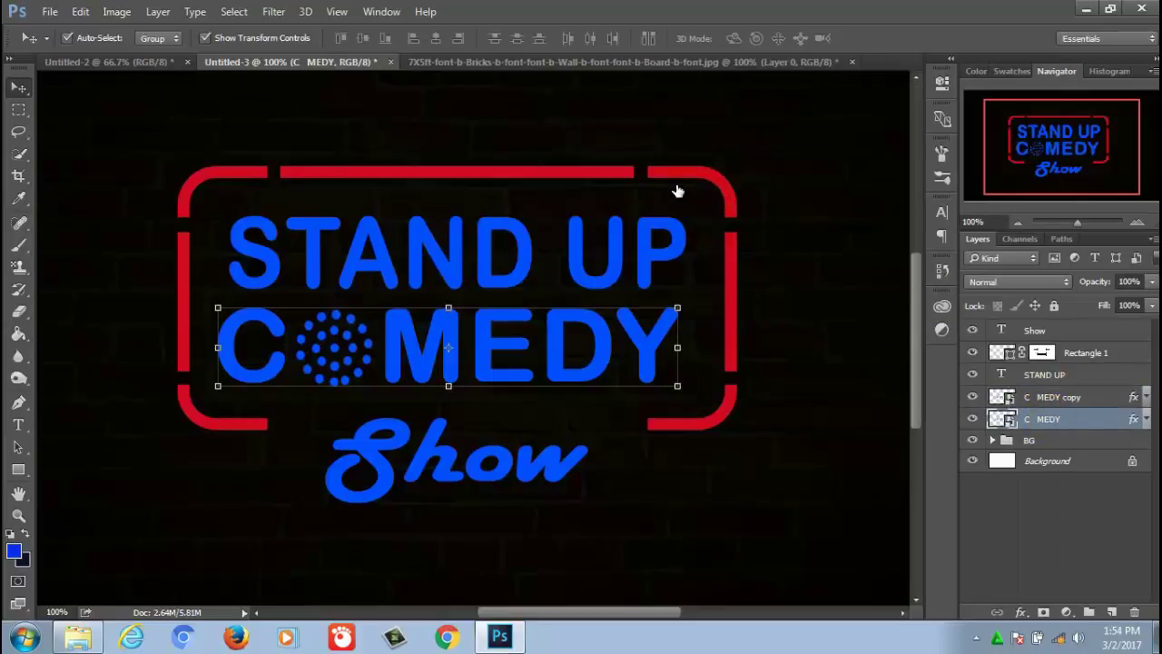
{"action": "left_click", "coordinate": [273, 11]}
{"action": "mouse_move", "coordinate": [298, 216]}
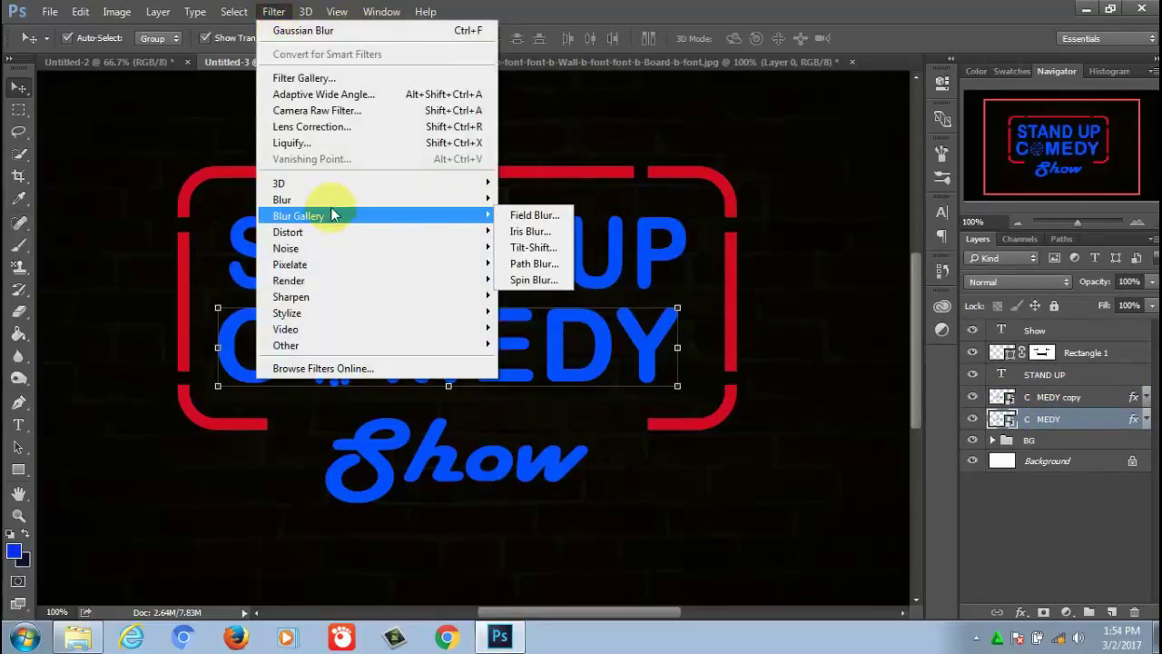
{"action": "left_click", "coordinate": [539, 265]}
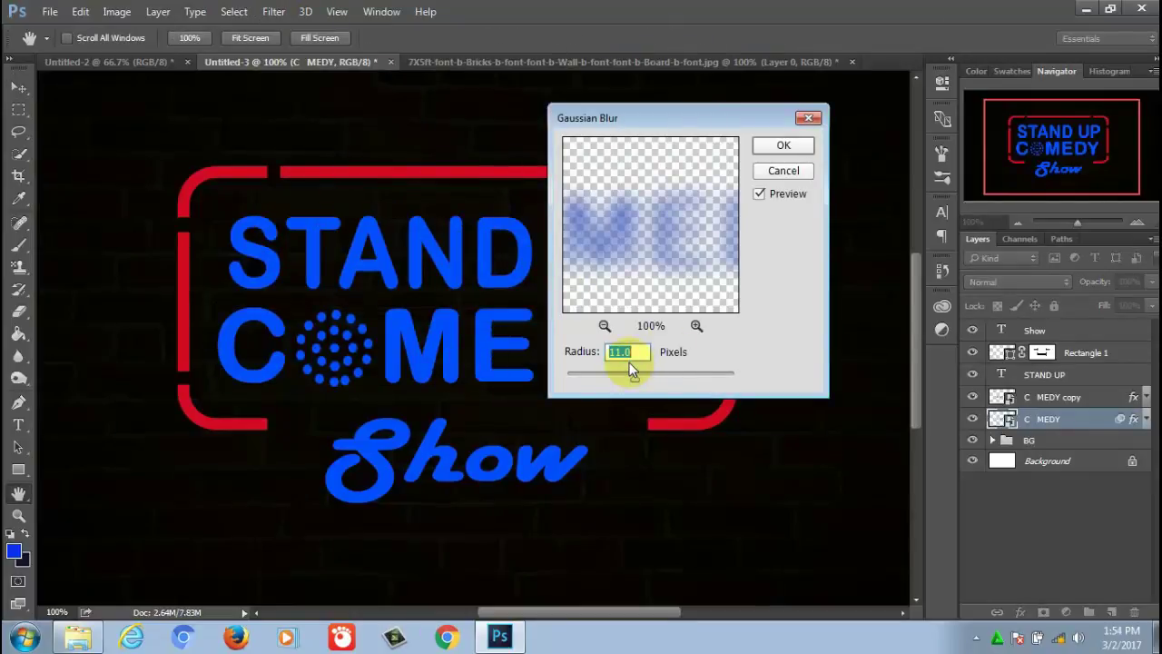
{"action": "type", "text": "11"}
{"action": "left_click", "coordinate": [781, 148]}
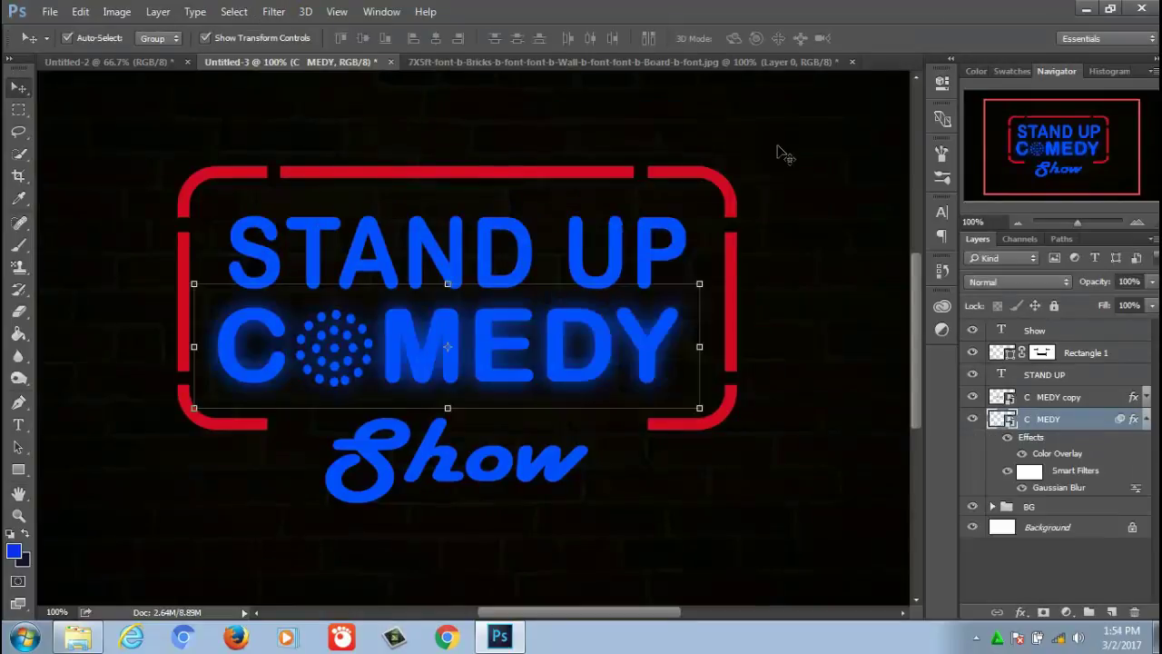
{"action": "left_click", "coordinate": [1047, 401]}
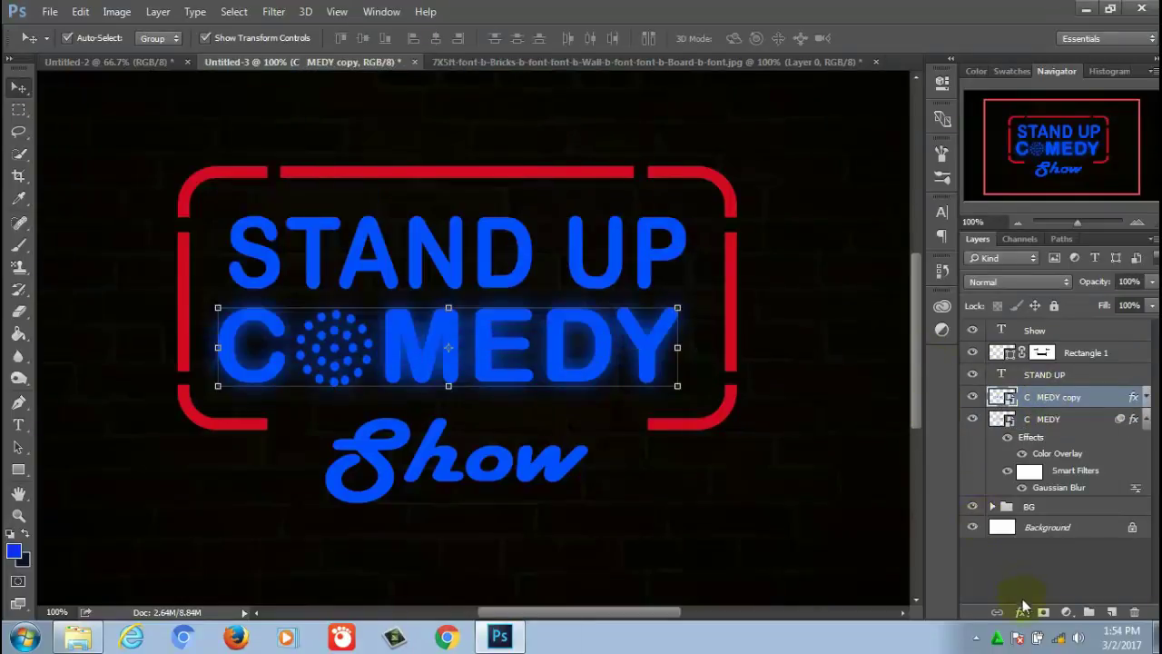
Add a Multiply drop shadow to the sharp COMEDY copy
{"action": "left_click", "coordinate": [1021, 612]}
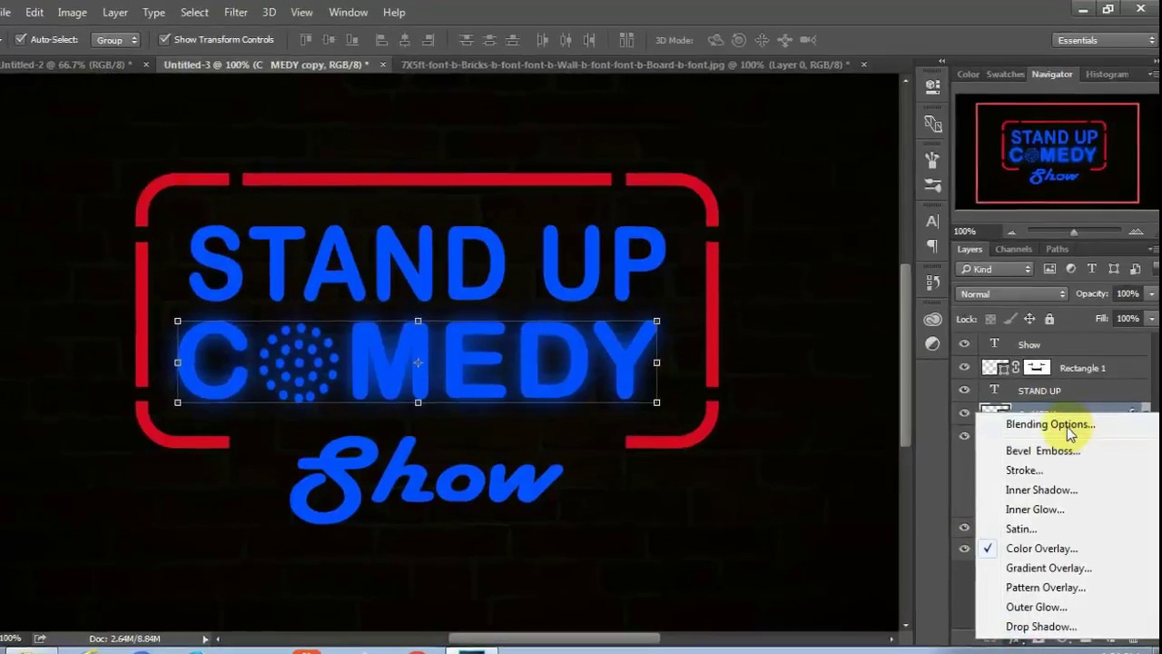
{"action": "left_click", "coordinate": [1055, 407]}
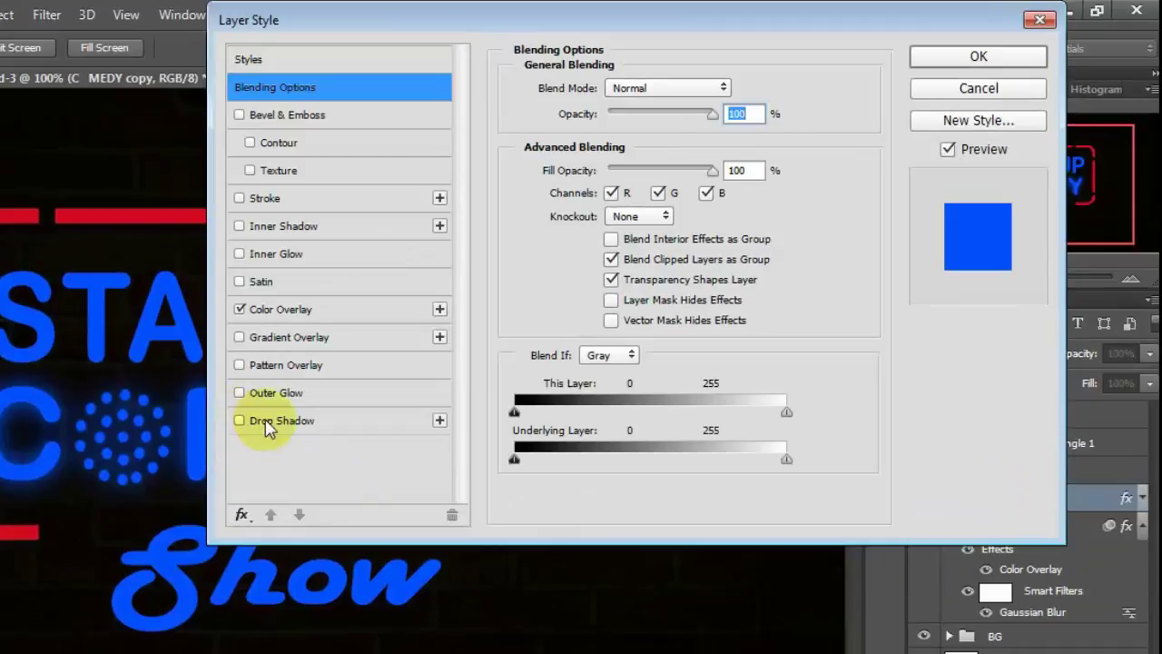
{"action": "left_click", "coordinate": [263, 425]}
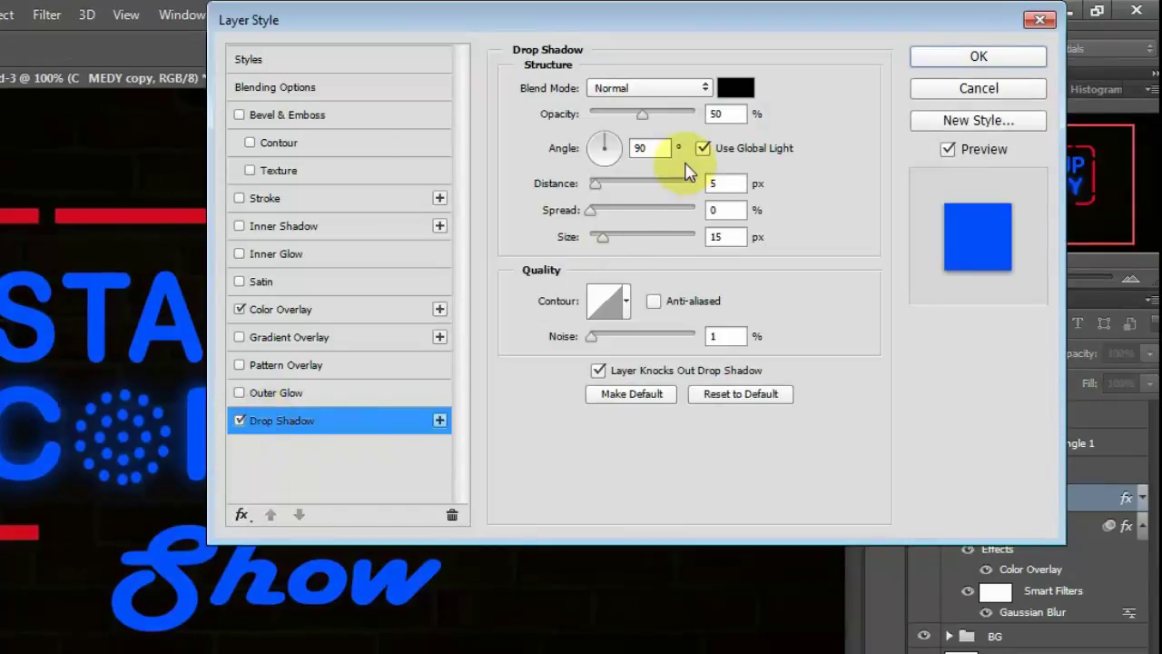
{"action": "left_click", "coordinate": [705, 88]}
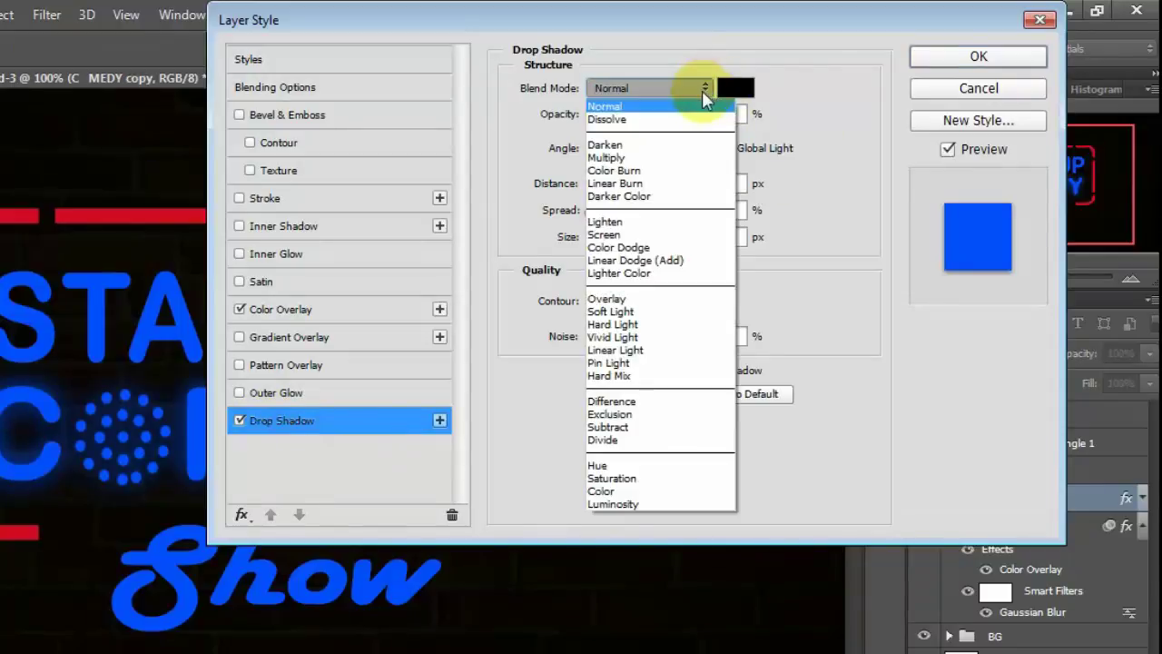
{"action": "left_click", "coordinate": [669, 149]}
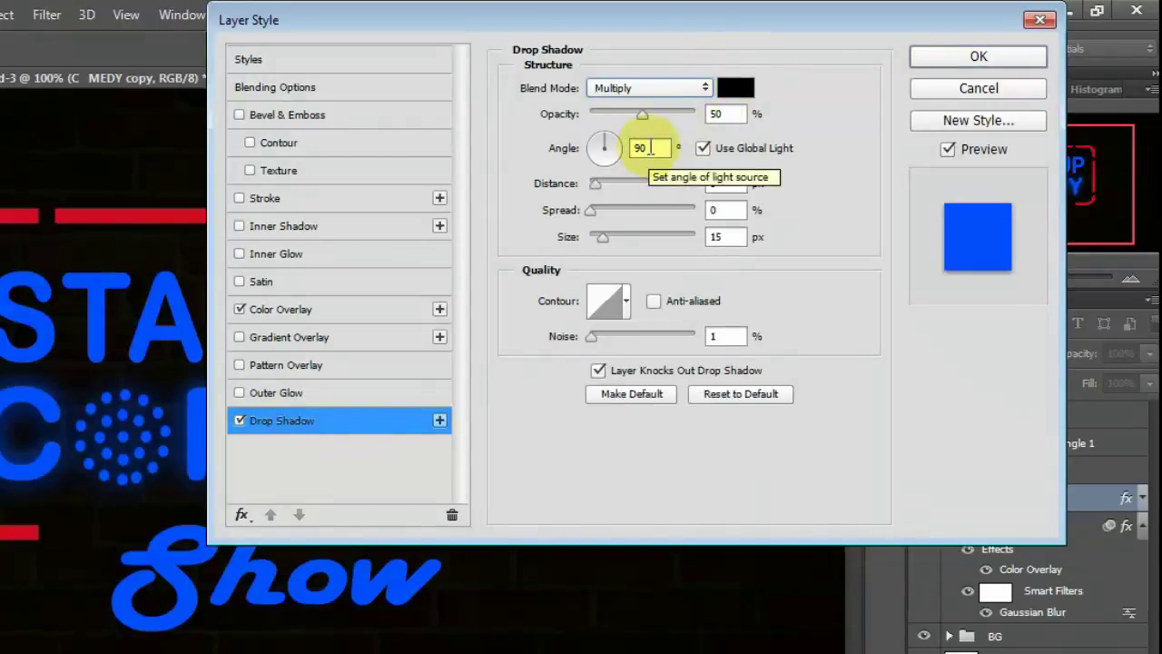
Set the drop shadow angle to 120°, distance 5 px and size 15 px
{"action": "double_click", "coordinate": [650, 148]}
{"action": "type", "text": "12"}
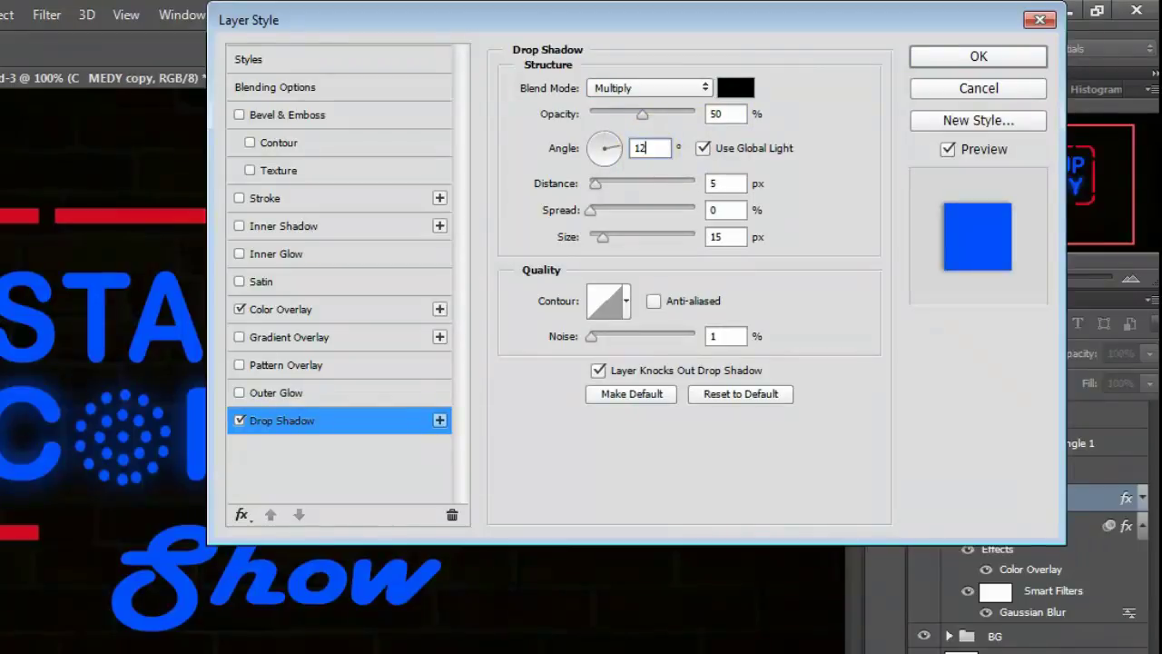
{"action": "type", "text": "0"}
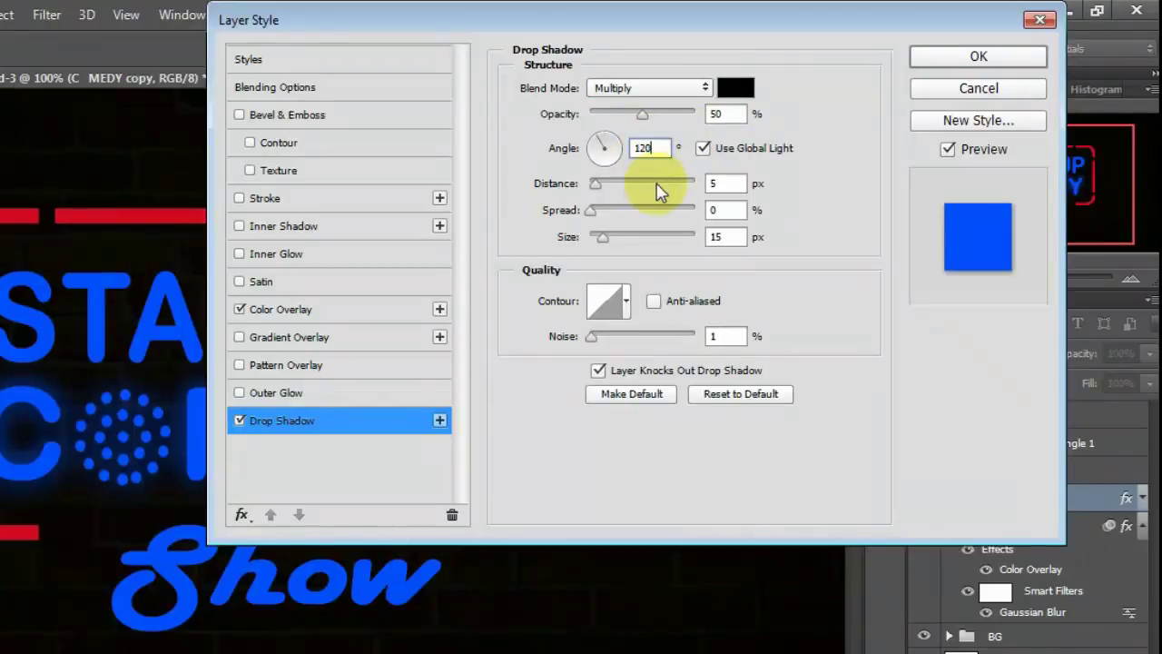
{"action": "left_click", "coordinate": [729, 185]}
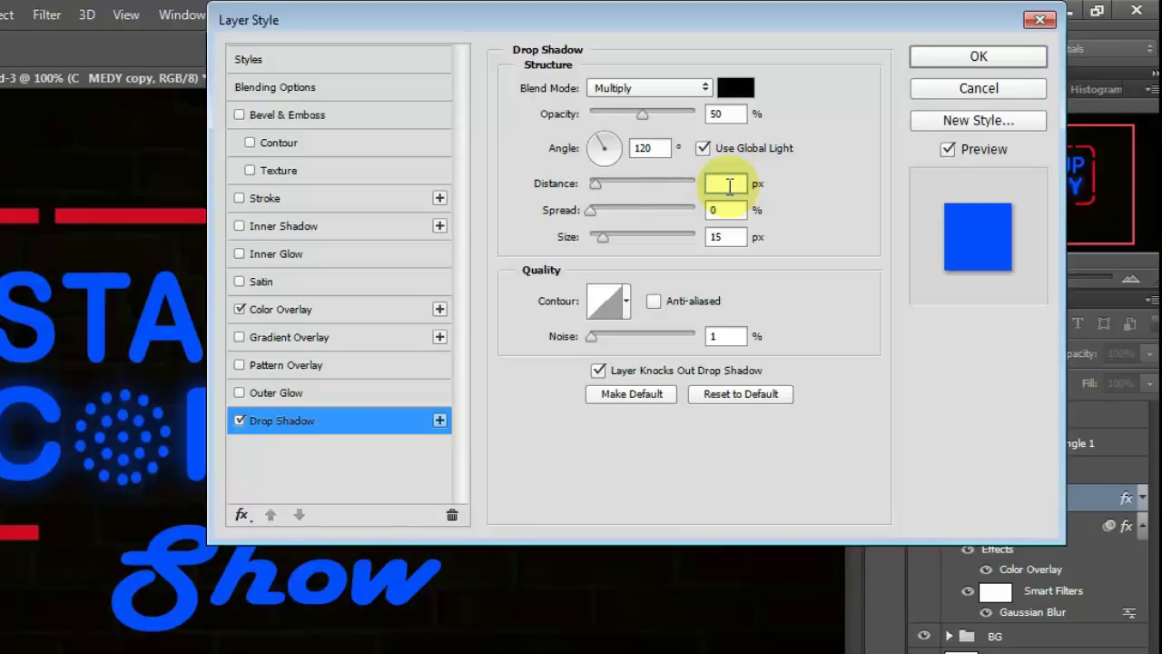
{"action": "type", "text": "5"}
{"action": "double_click", "coordinate": [732, 238]}
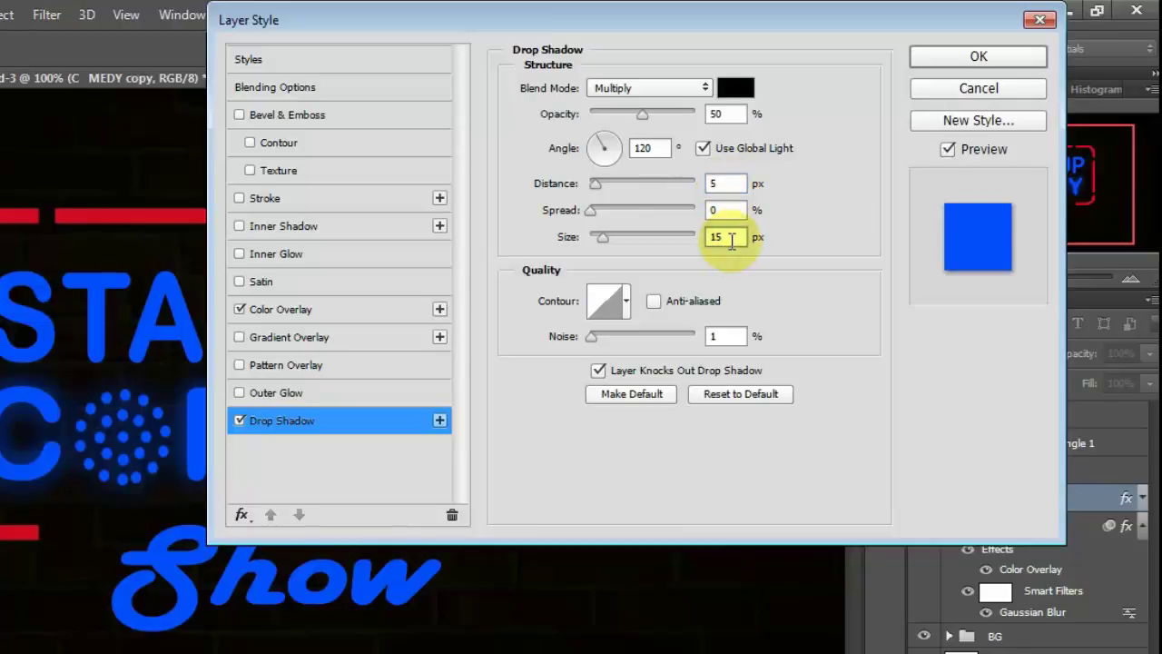
{"action": "key", "text": "BackSpace"}
{"action": "type", "text": "5"}
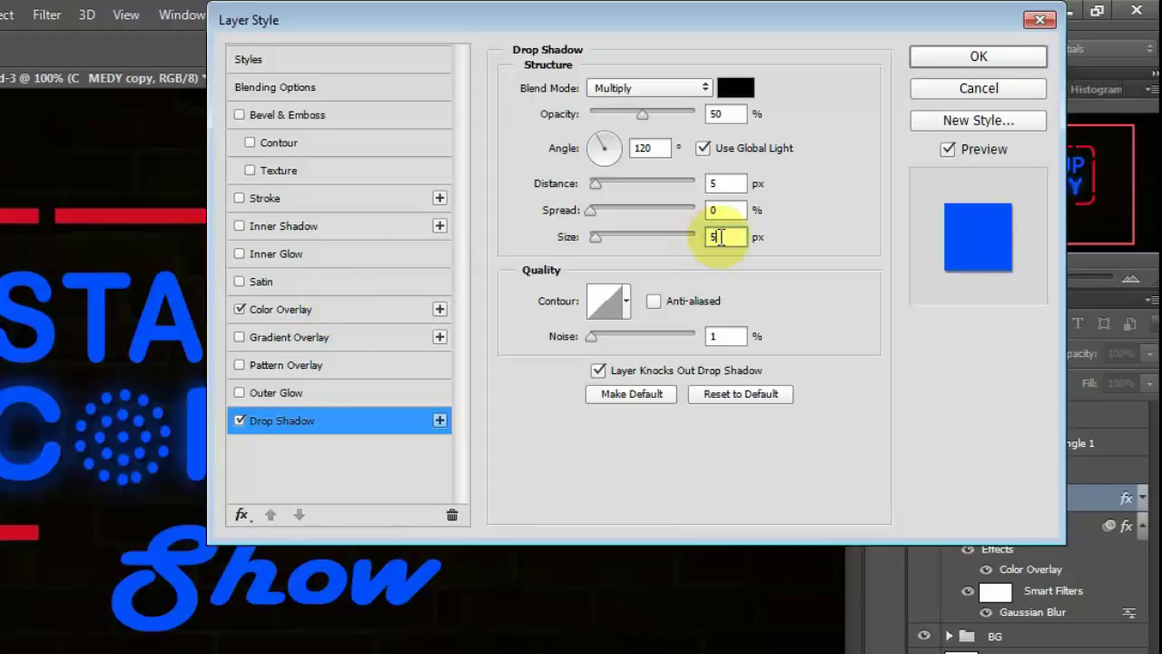
{"action": "scroll", "coordinate": [718, 236], "scroll_direction": "up", "scroll_amount": 3}
{"action": "type", "text": "1"}
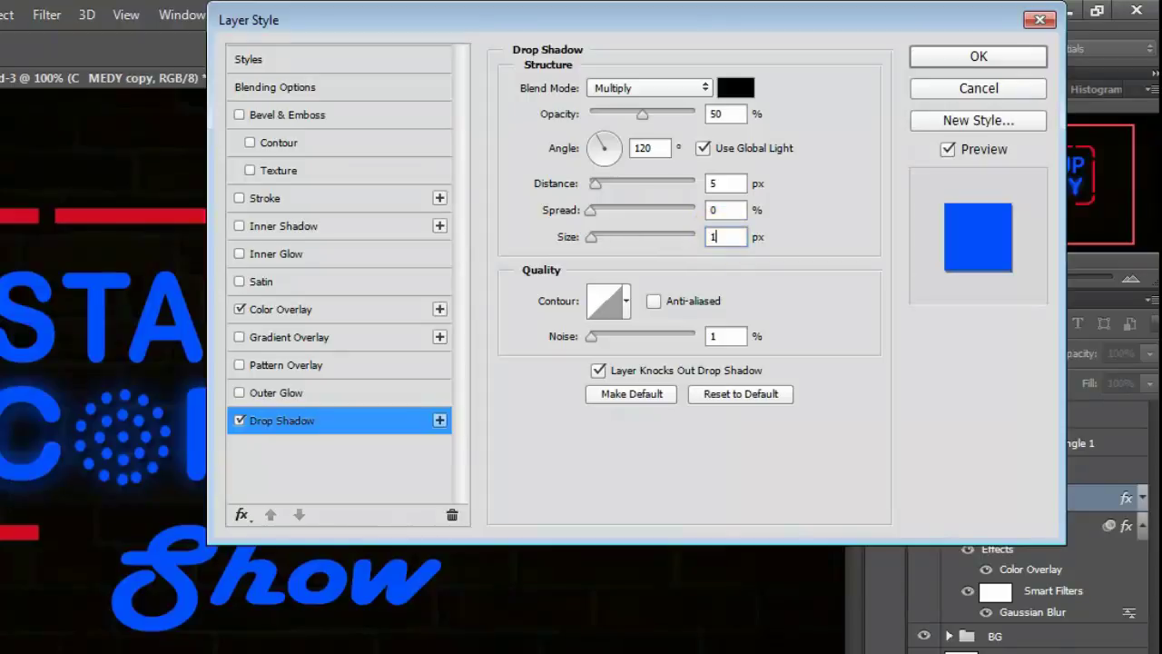
{"action": "scroll", "coordinate": [718, 236], "scroll_direction": "up", "scroll_amount": 2}
{"action": "type", "text": "5"}
{"action": "scroll", "coordinate": [718, 236], "scroll_direction": "up", "scroll_amount": 5}
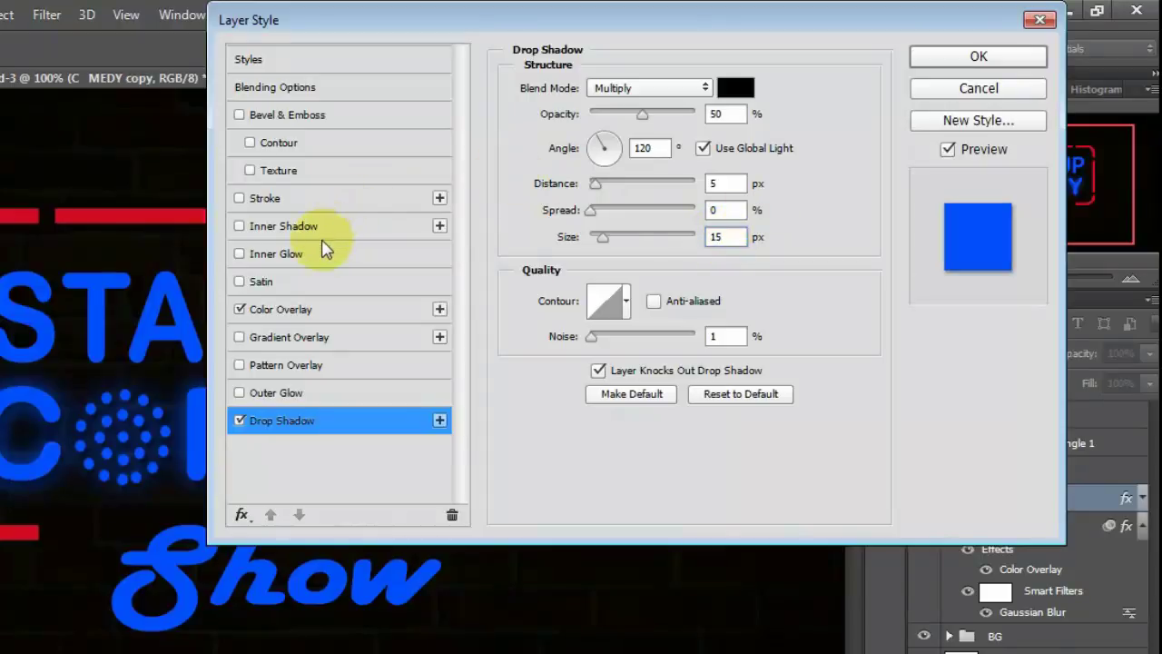
Add a Screen inner glow at 75% opacity to the COMEDY copy
{"action": "left_click", "coordinate": [297, 253]}
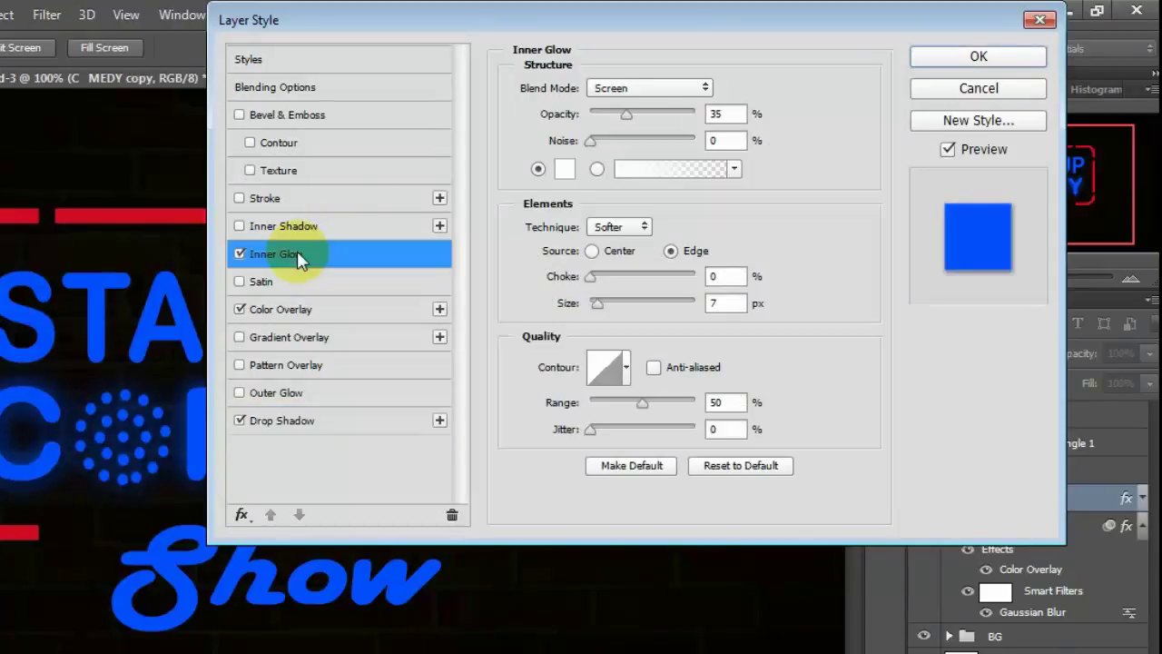
{"action": "left_click", "coordinate": [706, 88]}
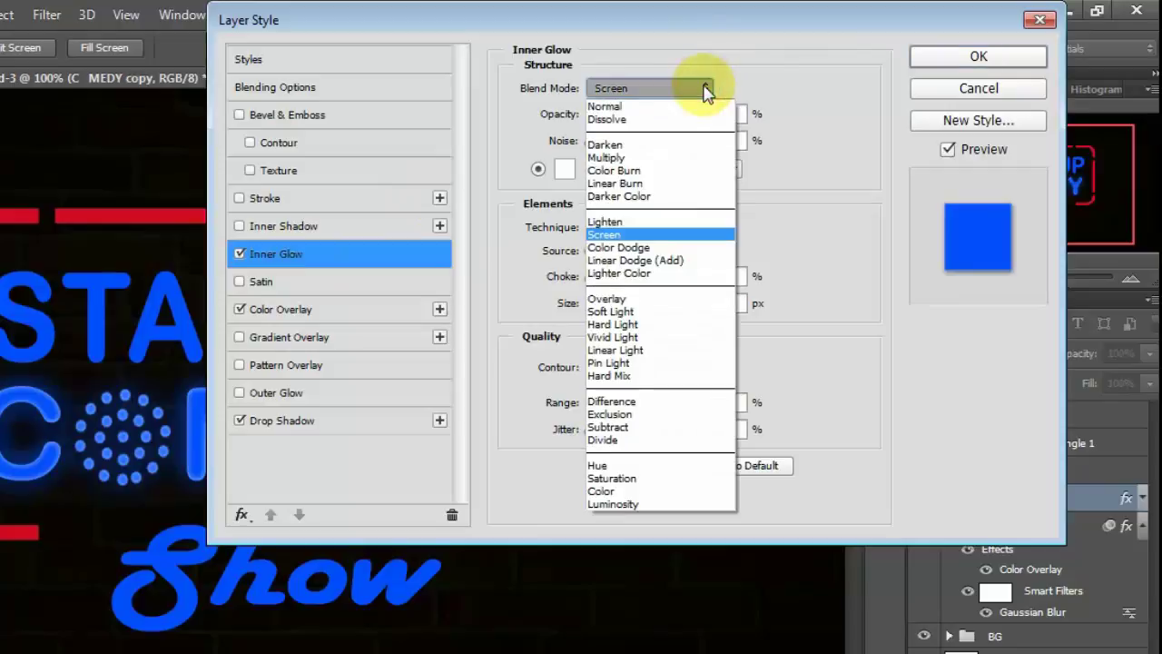
{"action": "left_click", "coordinate": [636, 233]}
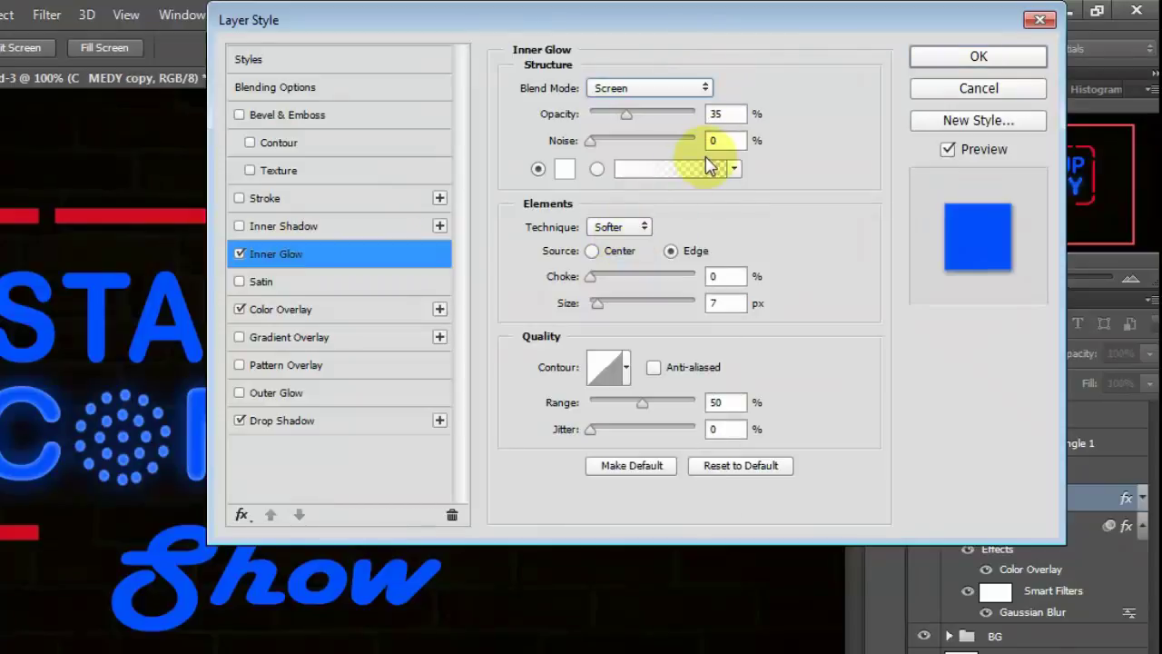
{"action": "double_click", "coordinate": [724, 114]}
{"action": "key", "text": "BackSpace"}
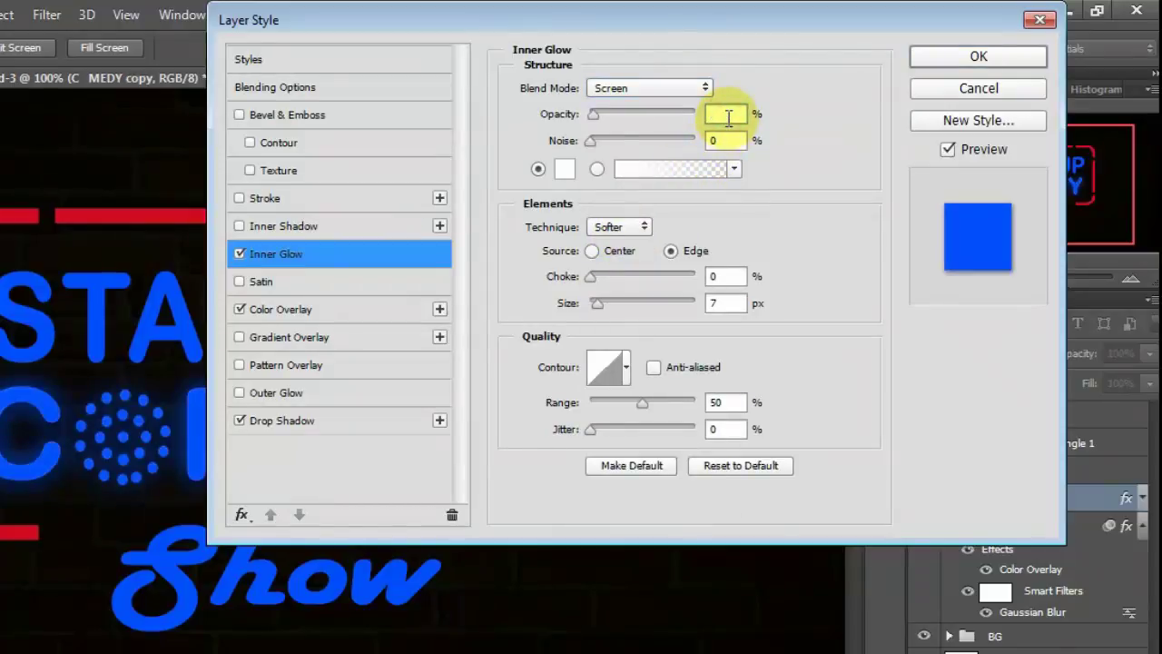
{"action": "type", "text": "75"}
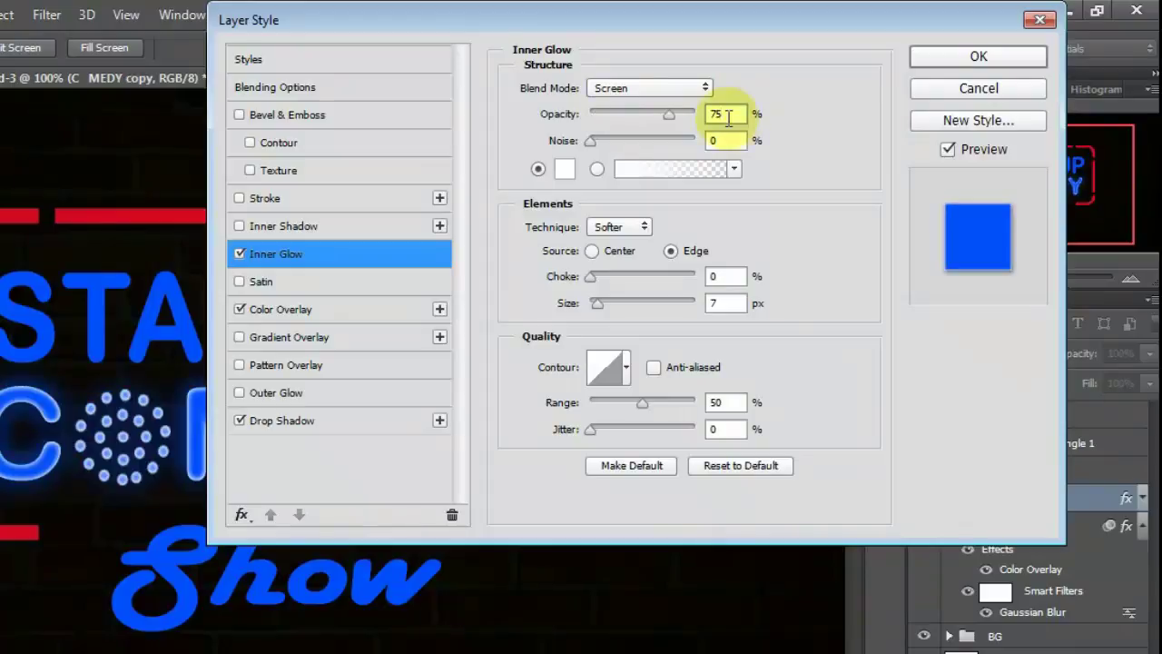
Make the glow Softer, sourced from Center at 8 px, and enable Inner Shadow
{"action": "left_click", "coordinate": [617, 226]}
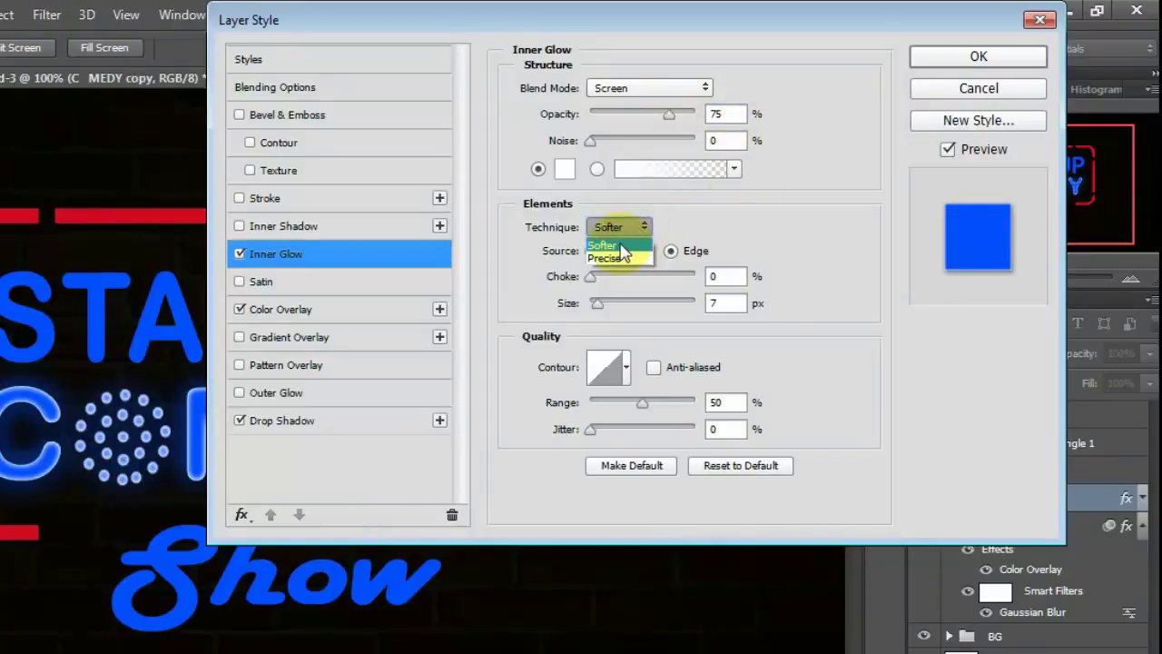
{"action": "left_click", "coordinate": [621, 245]}
{"action": "left_click", "coordinate": [591, 250]}
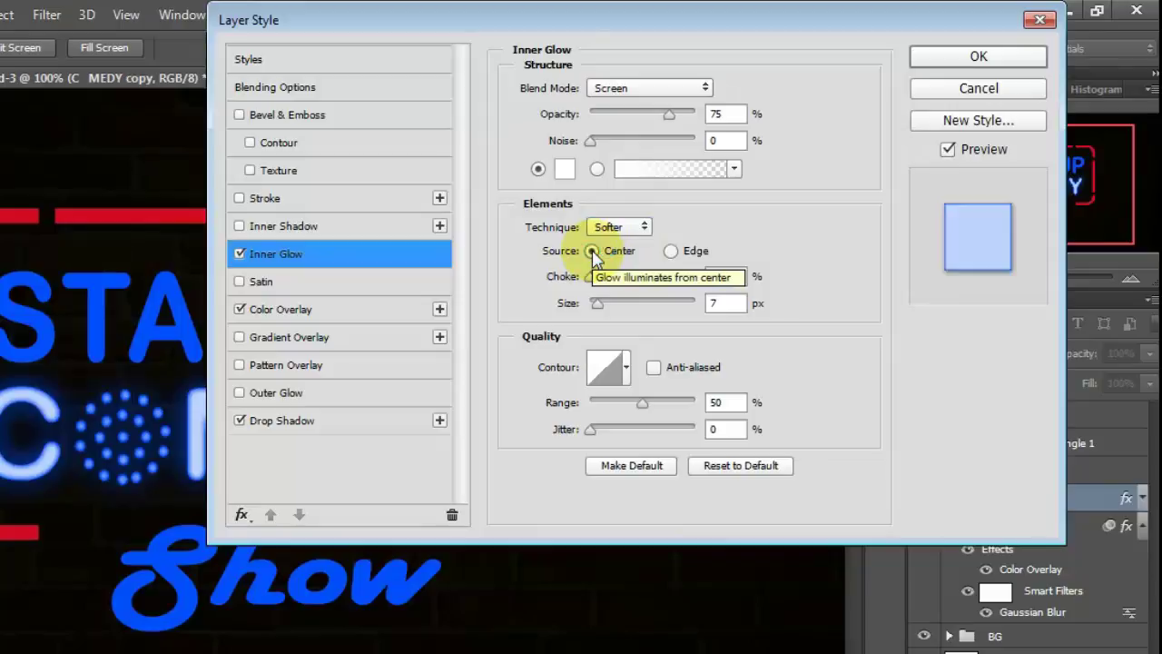
{"action": "left_click", "coordinate": [722, 303]}
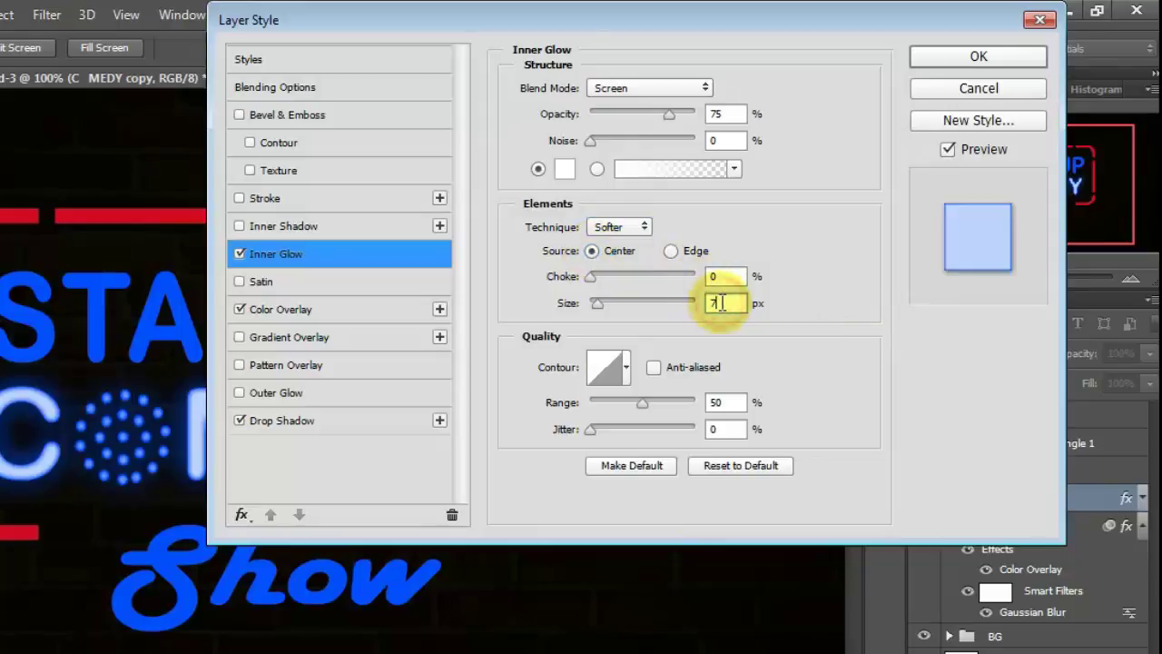
{"action": "type", "text": "8"}
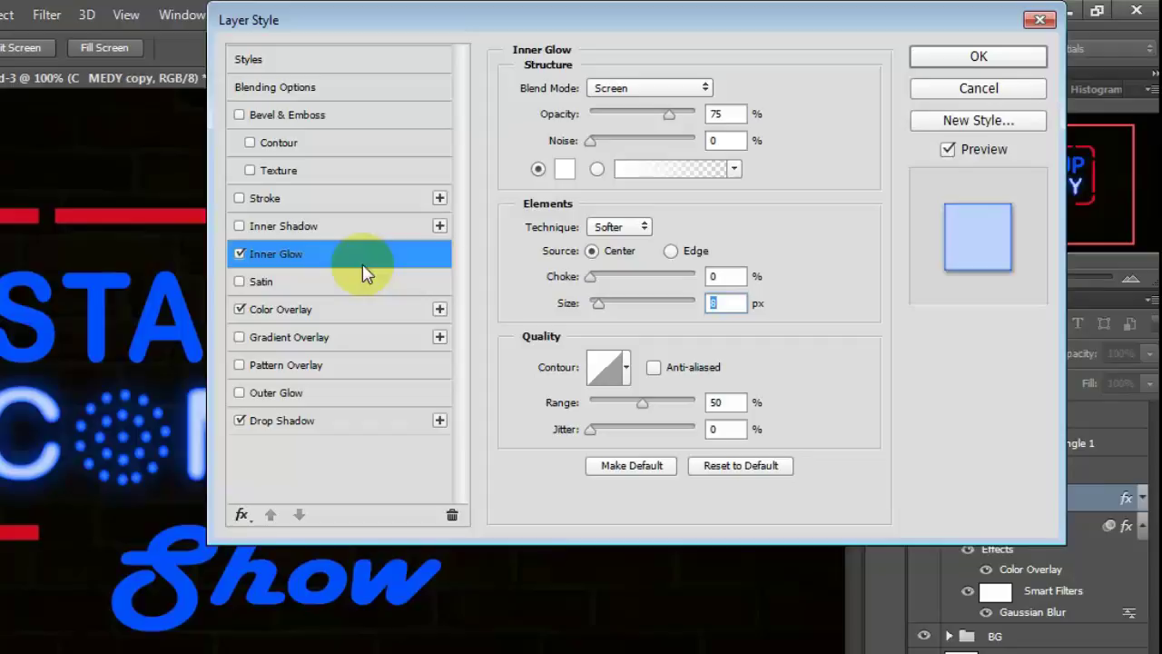
{"action": "left_click", "coordinate": [334, 228]}
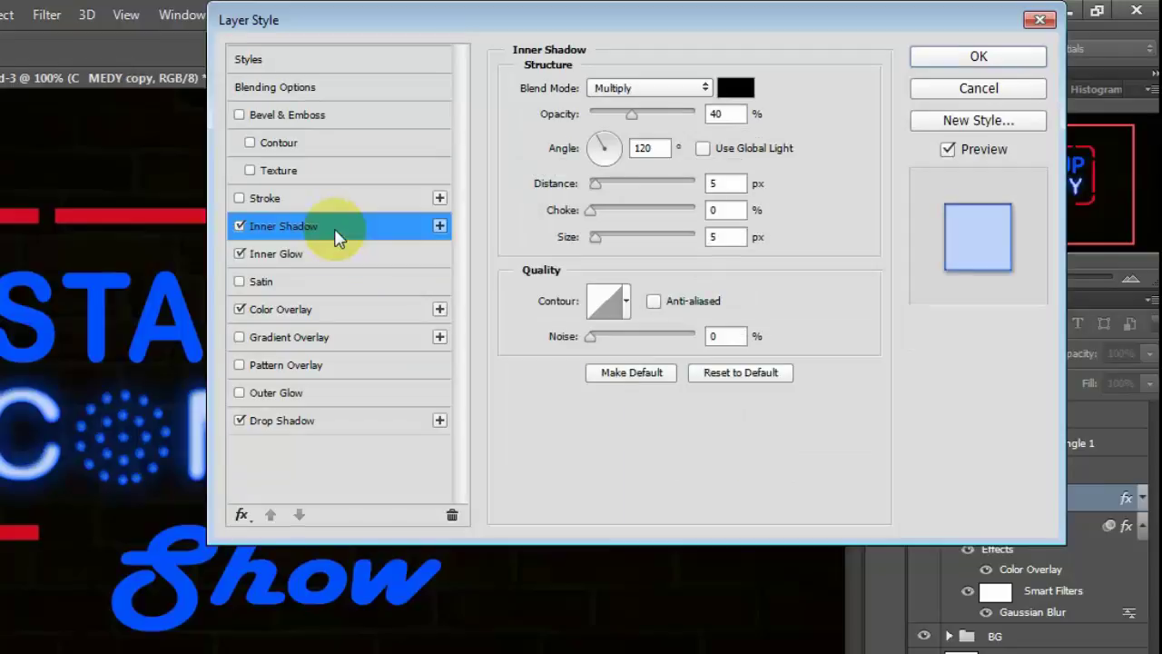
Set the inner shadow to Screen at 75% opacity and enable Bevel & Emboss
{"action": "double_click", "coordinate": [644, 150]}
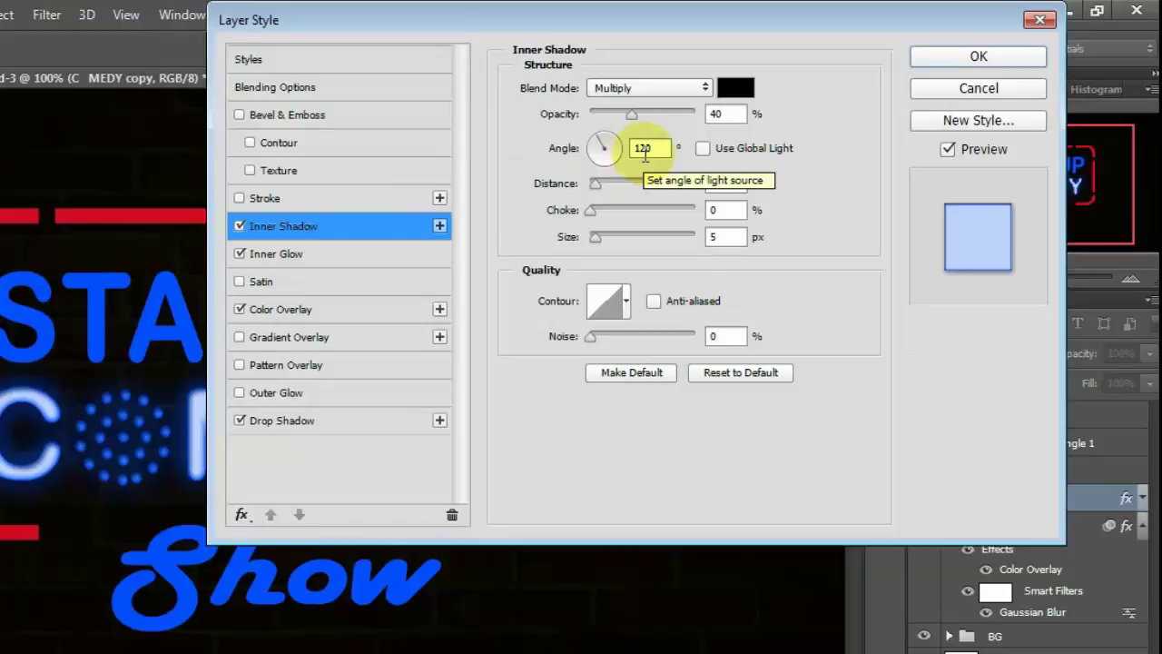
{"action": "left_click", "coordinate": [695, 88]}
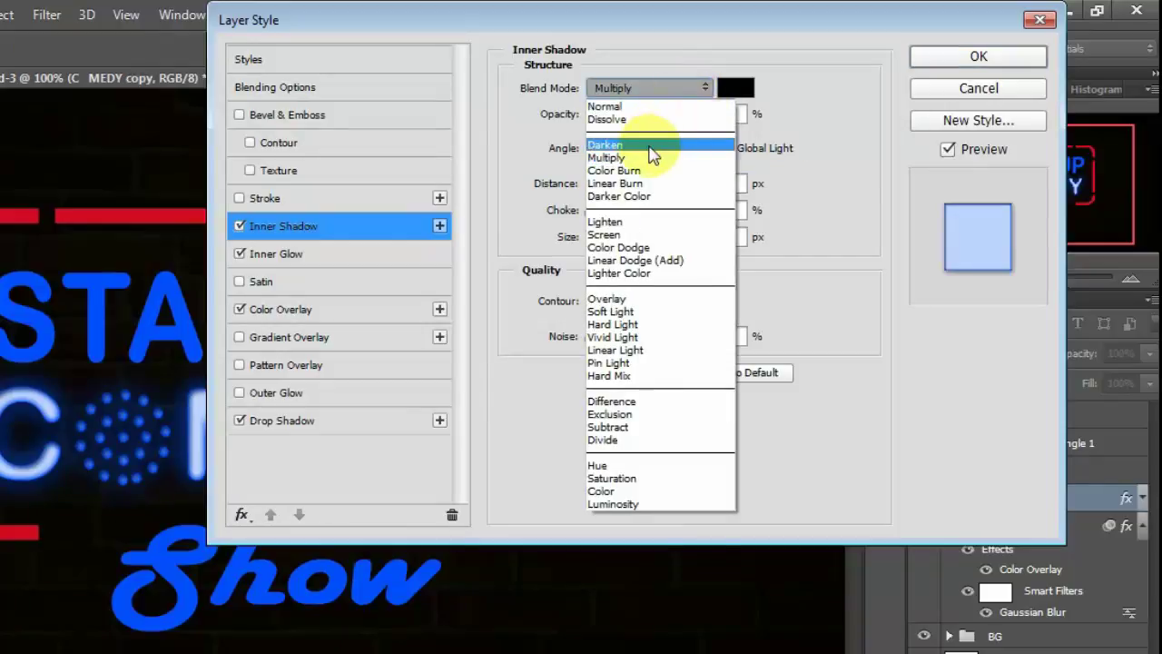
{"action": "left_click", "coordinate": [633, 236]}
{"action": "left_click", "coordinate": [723, 114]}
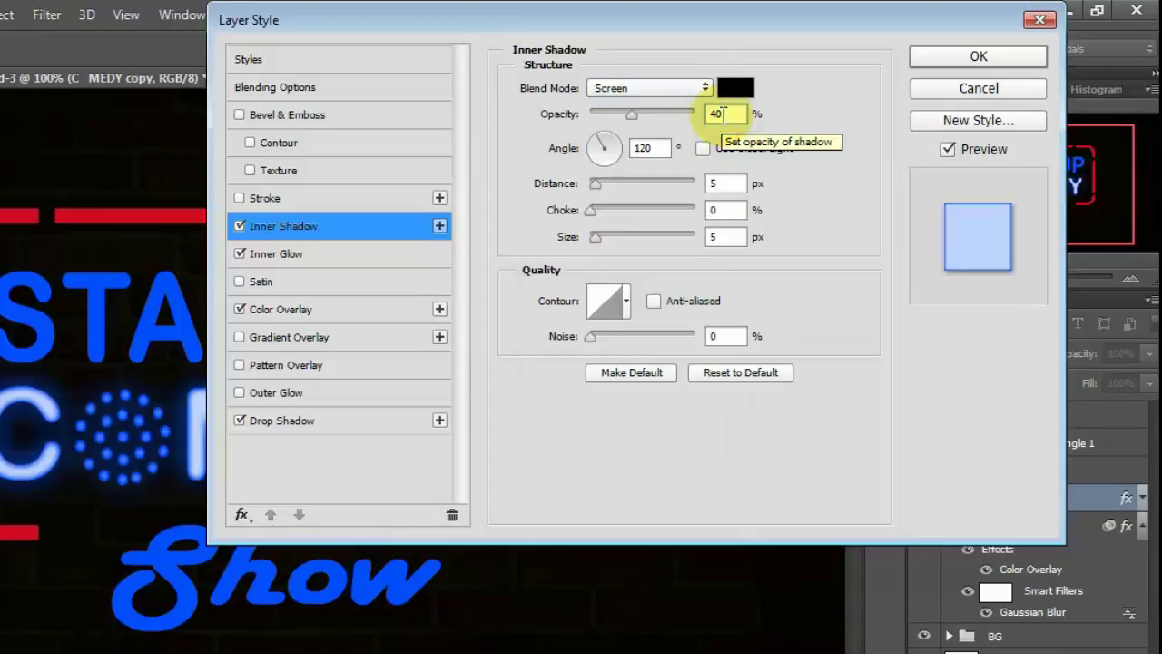
{"action": "key", "text": "BackSpace"}
{"action": "key", "text": "BackSpace"}
{"action": "type", "text": "75"}
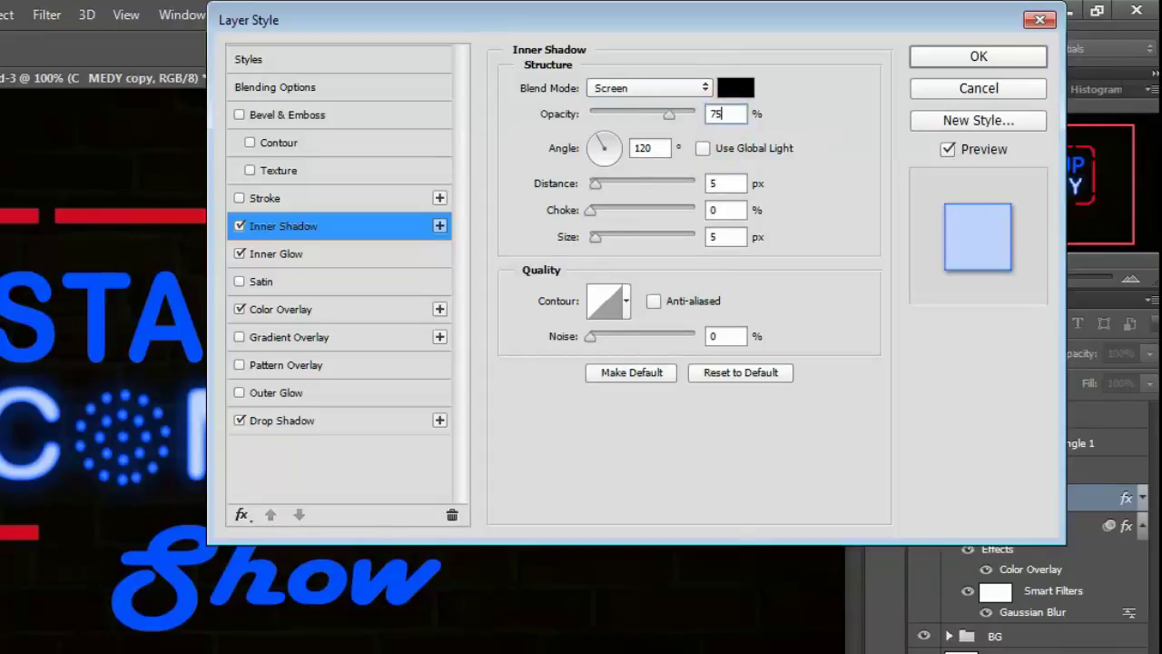
{"action": "left_click", "coordinate": [724, 185]}
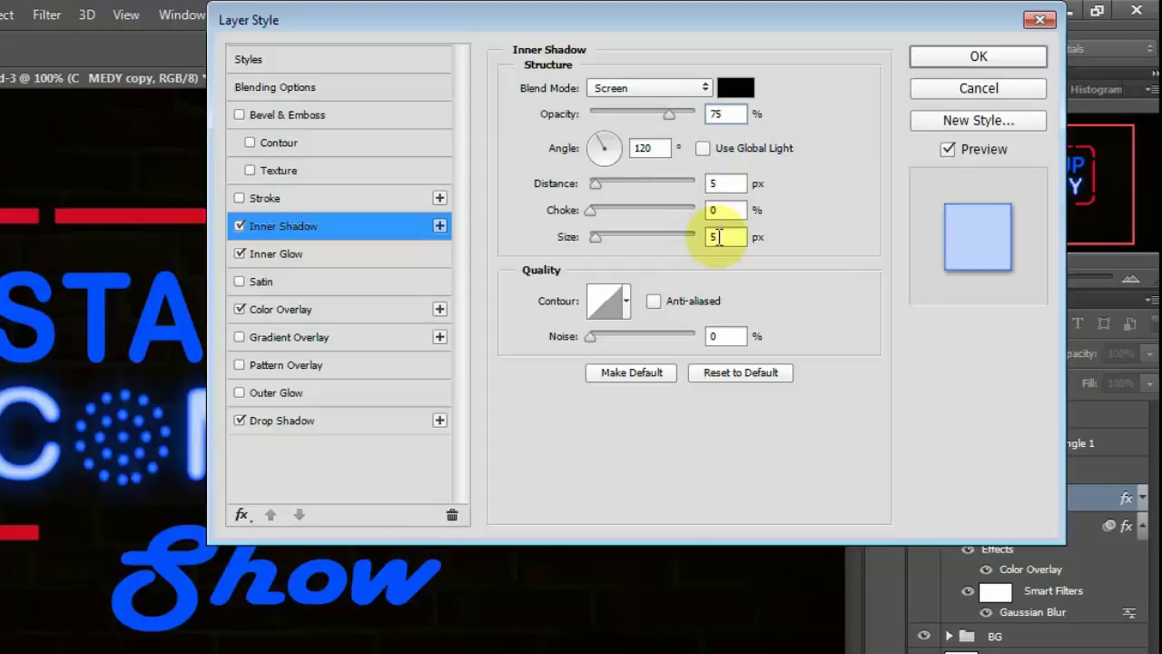
{"action": "left_click", "coordinate": [291, 114]}
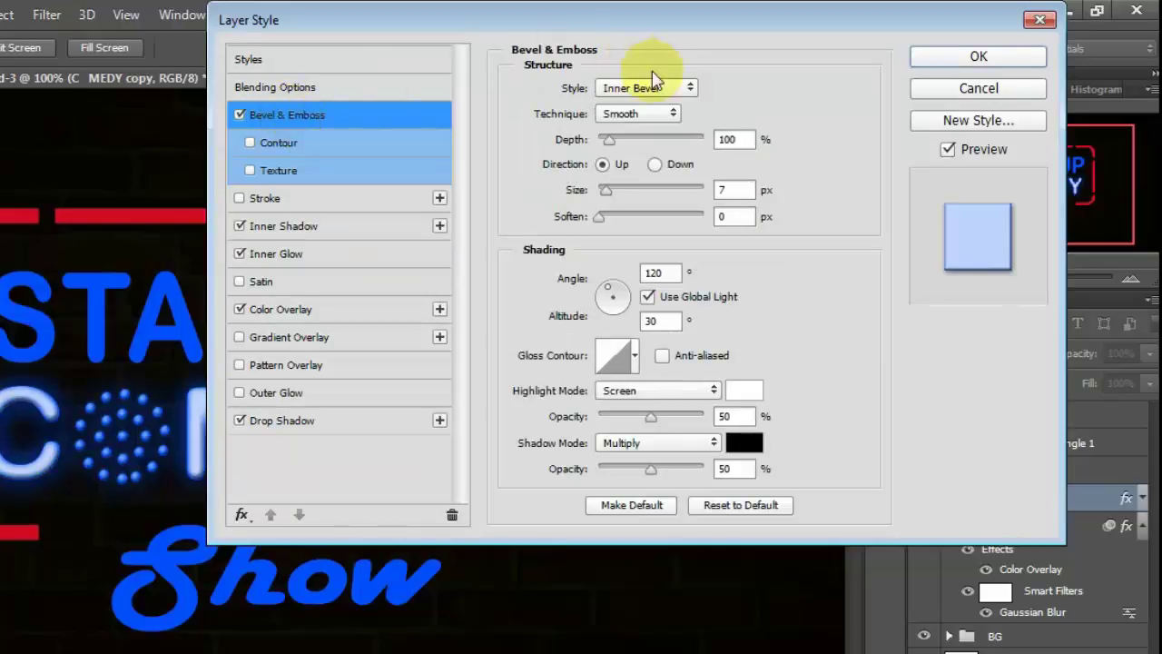
Set the Inner Bevel to depth 185%, size 3 px and soften 16 px
{"action": "left_click", "coordinate": [685, 88]}
{"action": "left_click", "coordinate": [659, 119]}
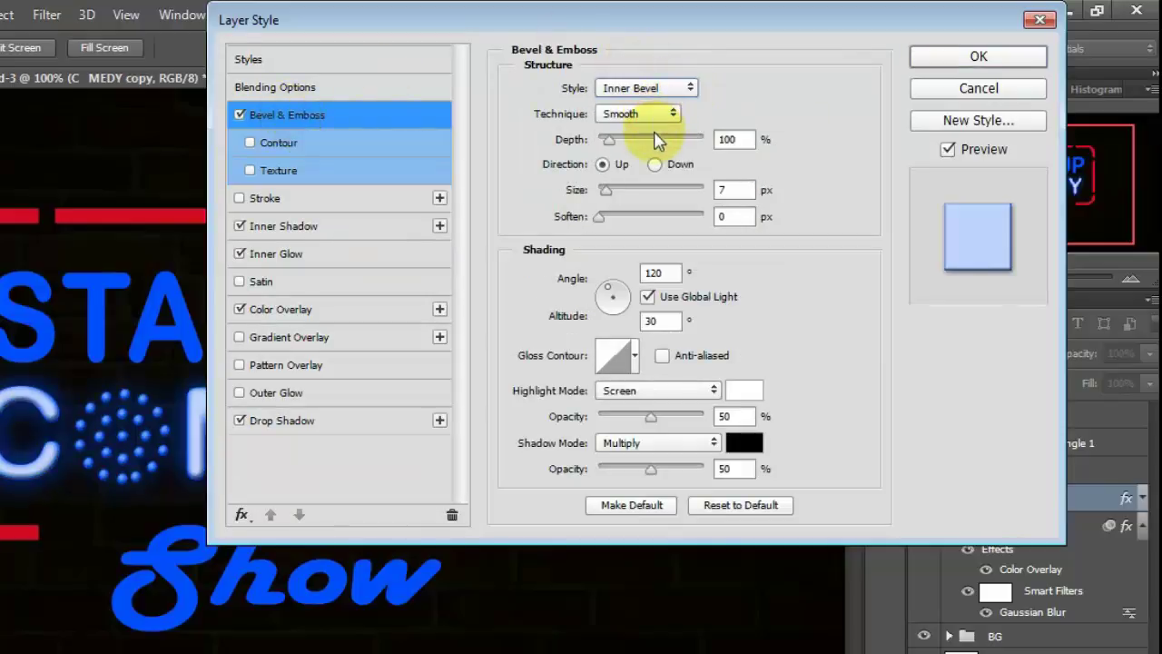
{"action": "double_click", "coordinate": [746, 140]}
{"action": "type", "text": "185"}
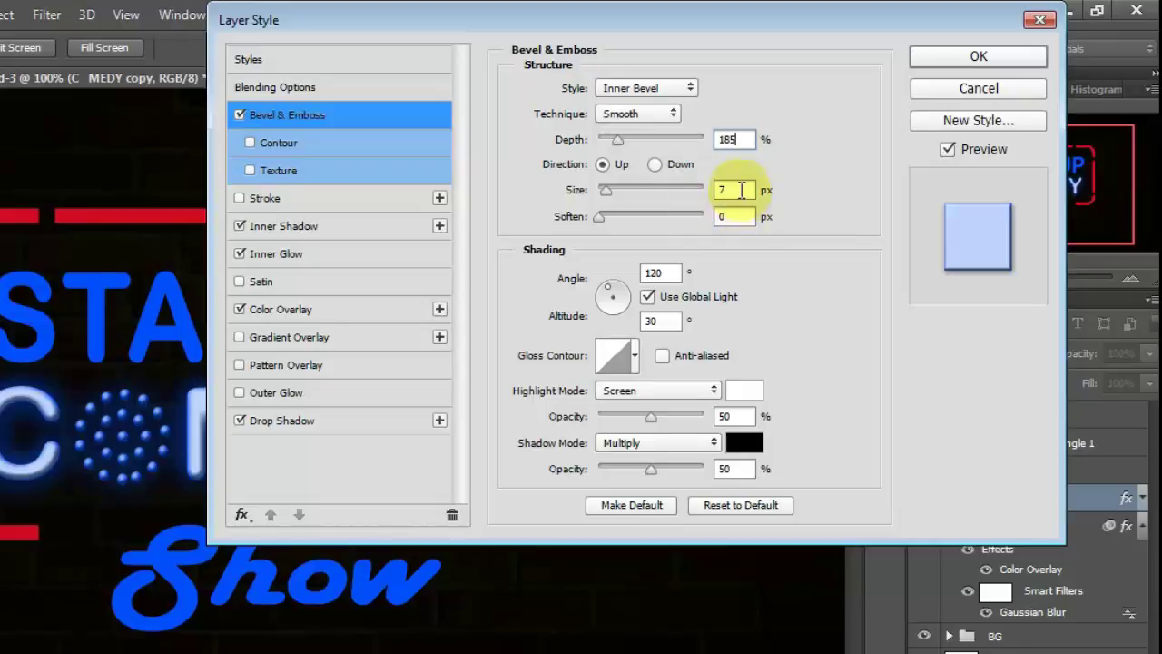
{"action": "key", "text": "BackSpace"}
{"action": "type", "text": "3"}
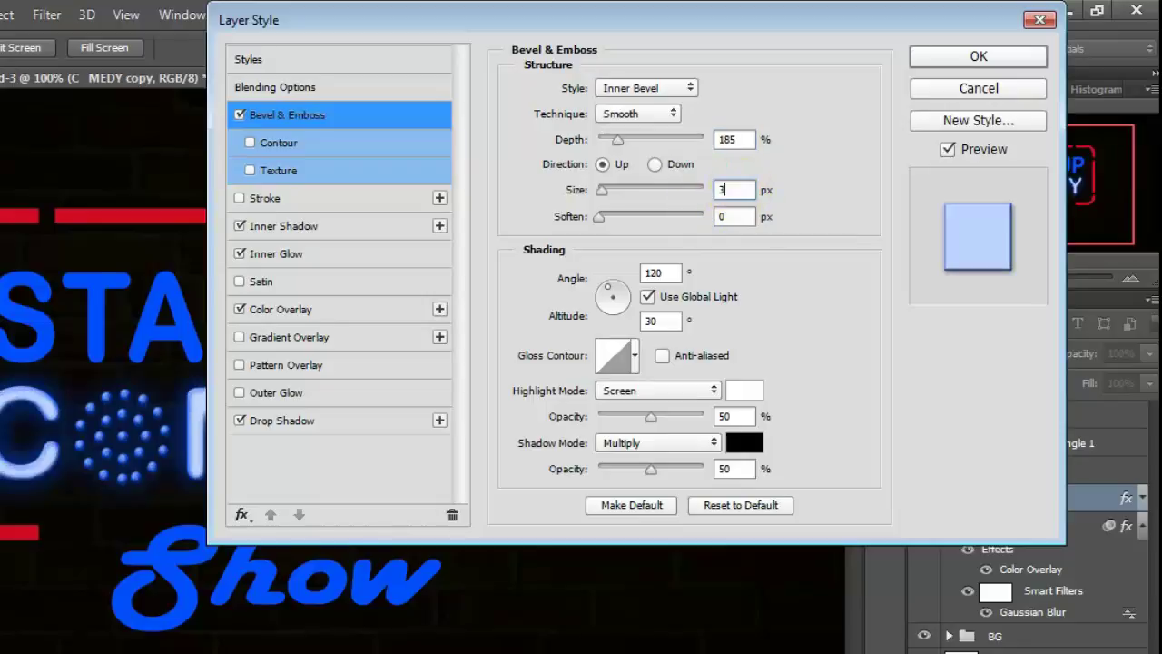
{"action": "double_click", "coordinate": [729, 216]}
{"action": "type", "text": "16"}
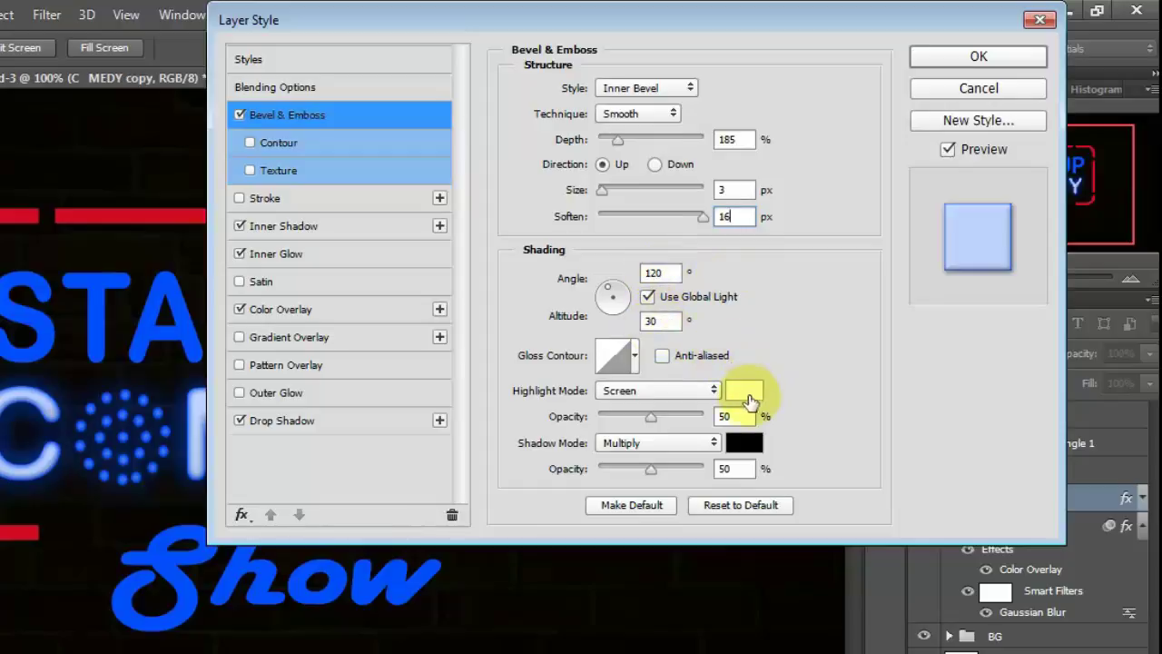
Set bevel highlight and shadow opacity to 75%, review the drop shadow, and apply
{"action": "double_click", "coordinate": [726, 416]}
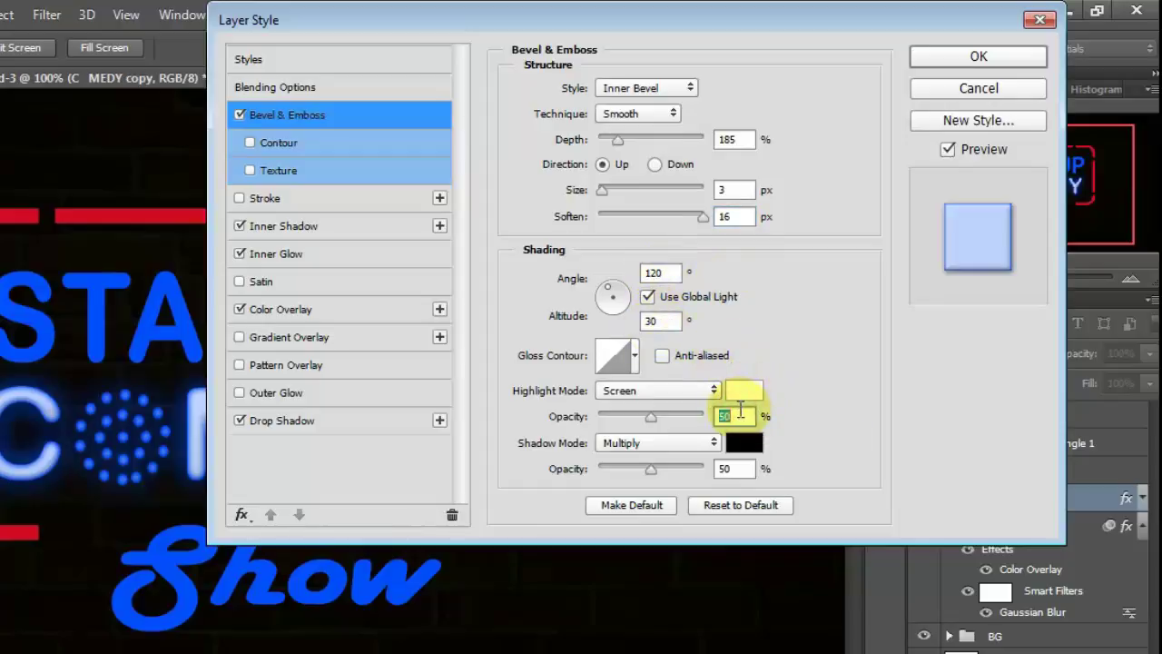
{"action": "type", "text": "75"}
{"action": "double_click", "coordinate": [726, 469]}
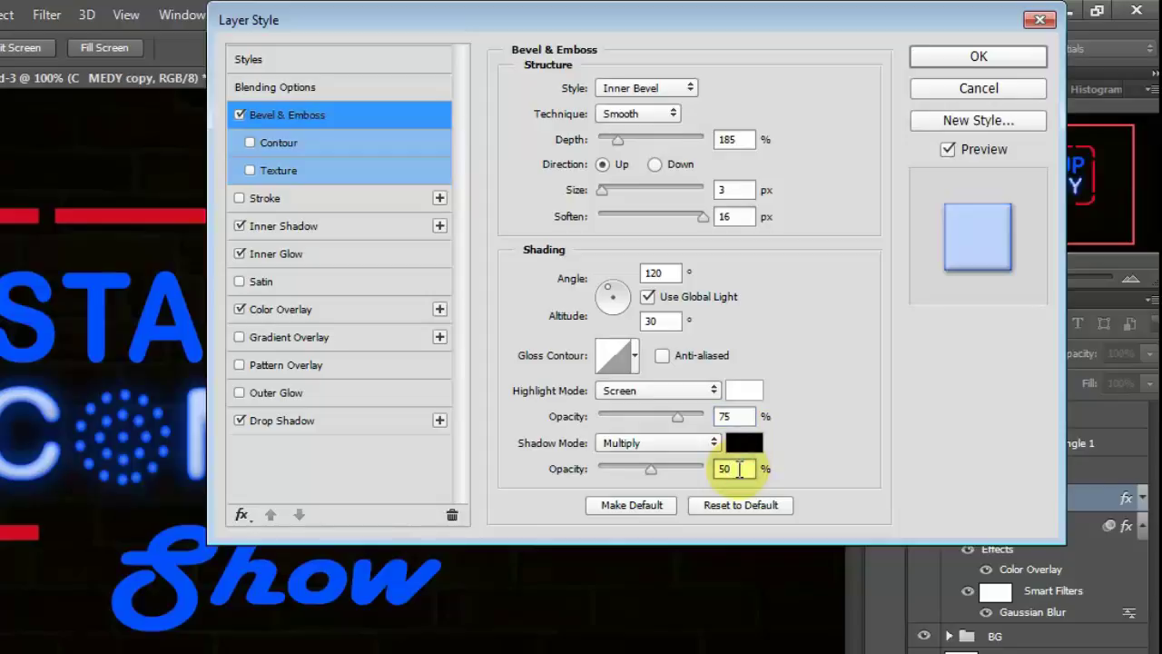
{"action": "type", "text": "75"}
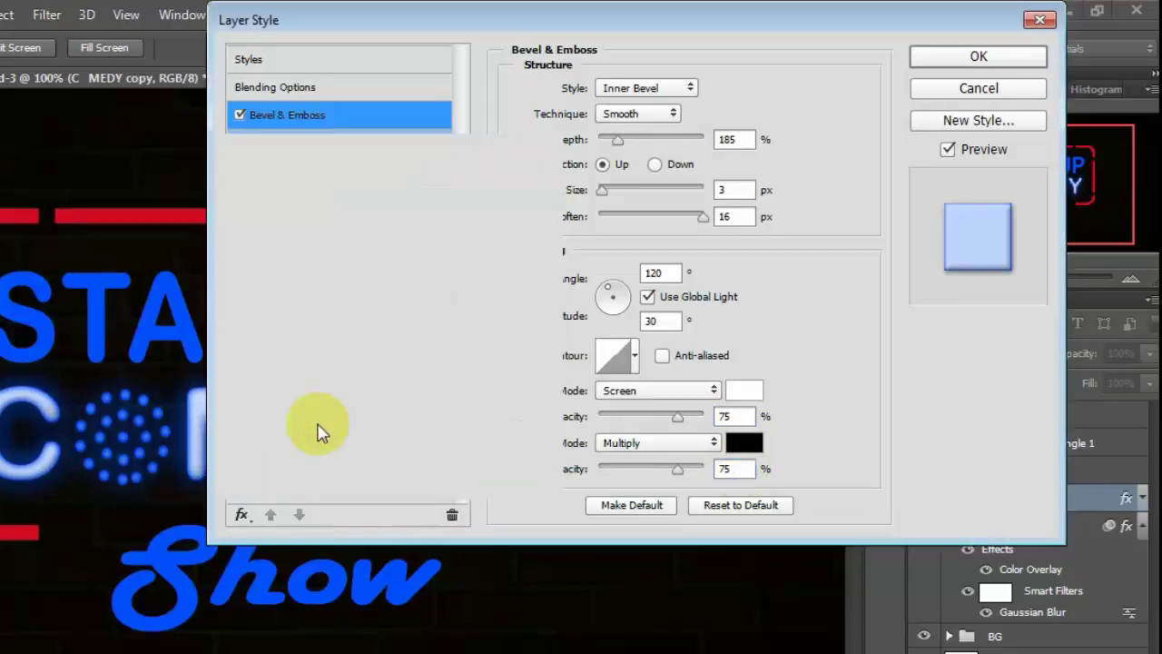
{"action": "left_click", "coordinate": [282, 421]}
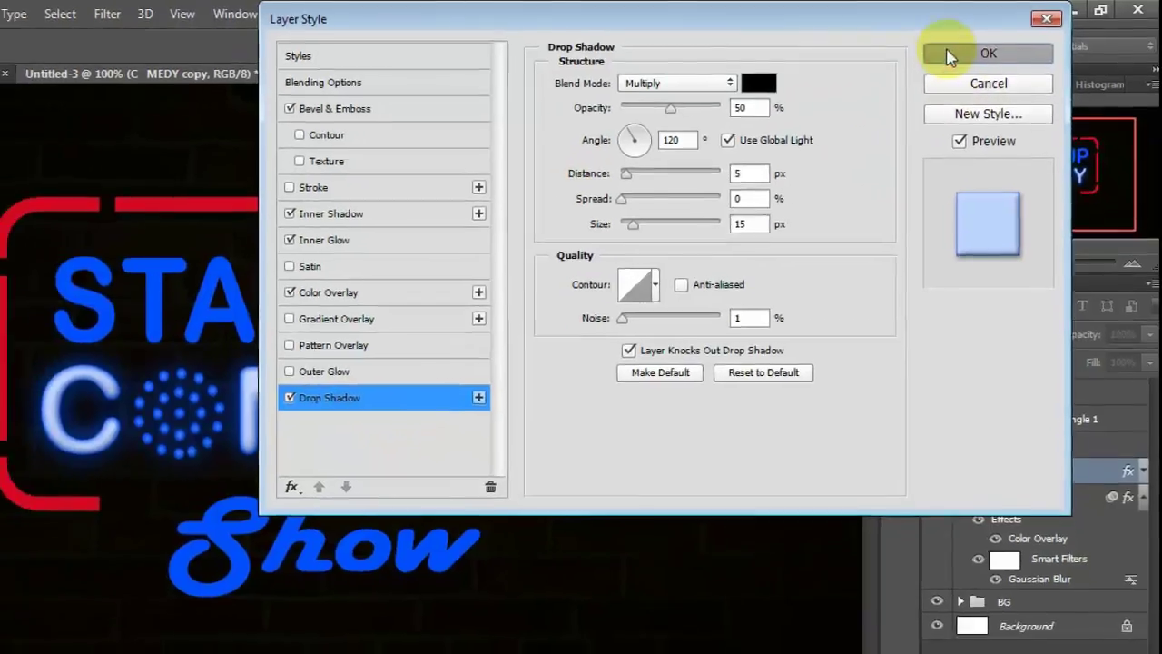
{"action": "left_click", "coordinate": [949, 57]}
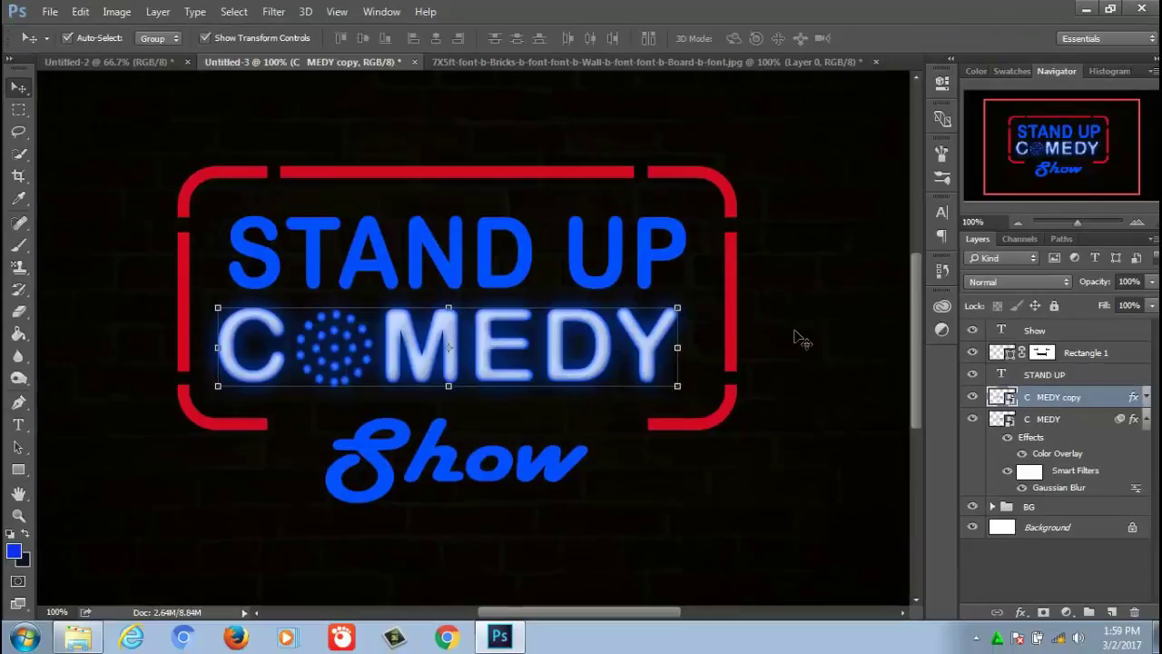
Duplicate the STAND UP text layer
{"action": "left_click", "coordinate": [1075, 382]}
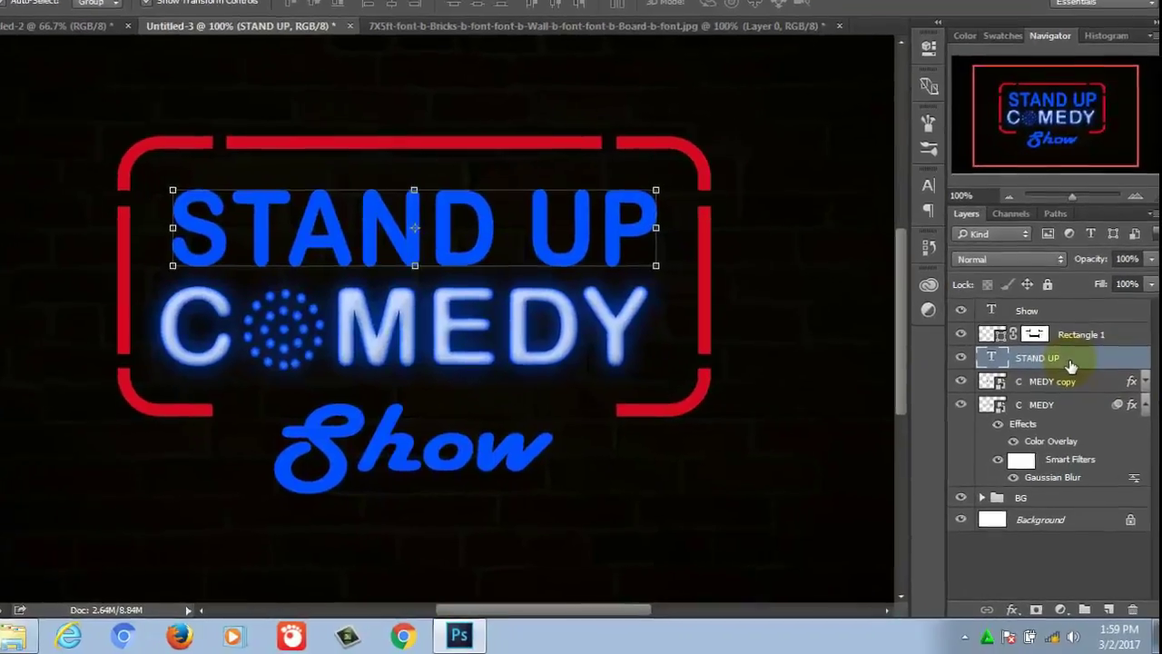
{"action": "right_click", "coordinate": [1075, 382]}
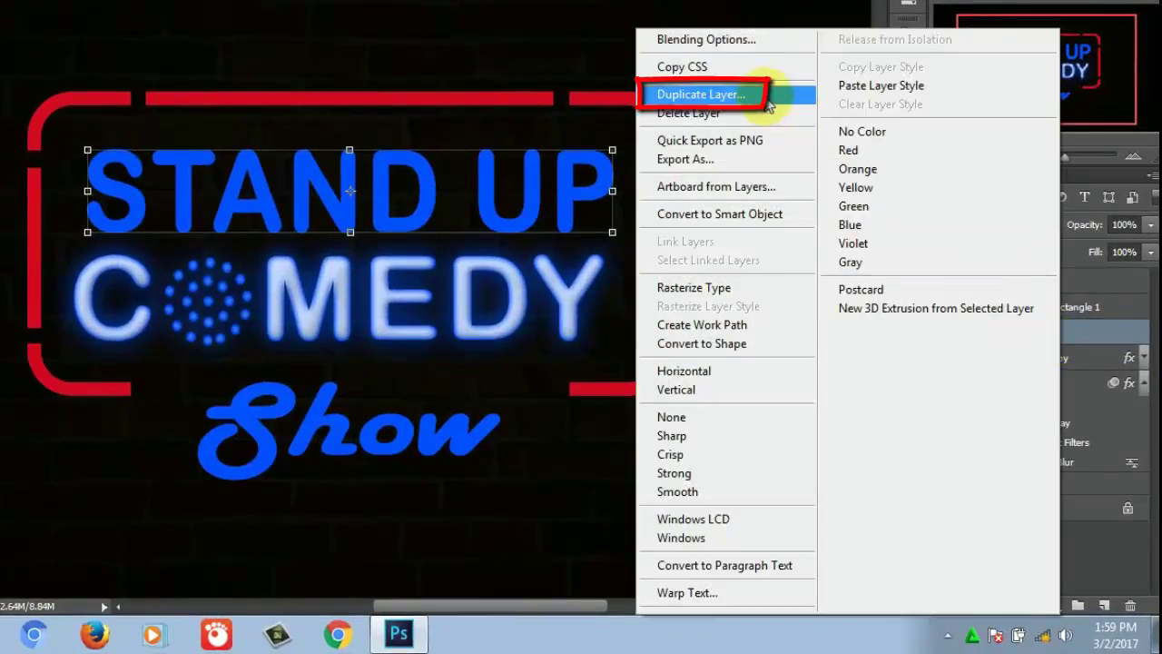
{"action": "left_click", "coordinate": [760, 96]}
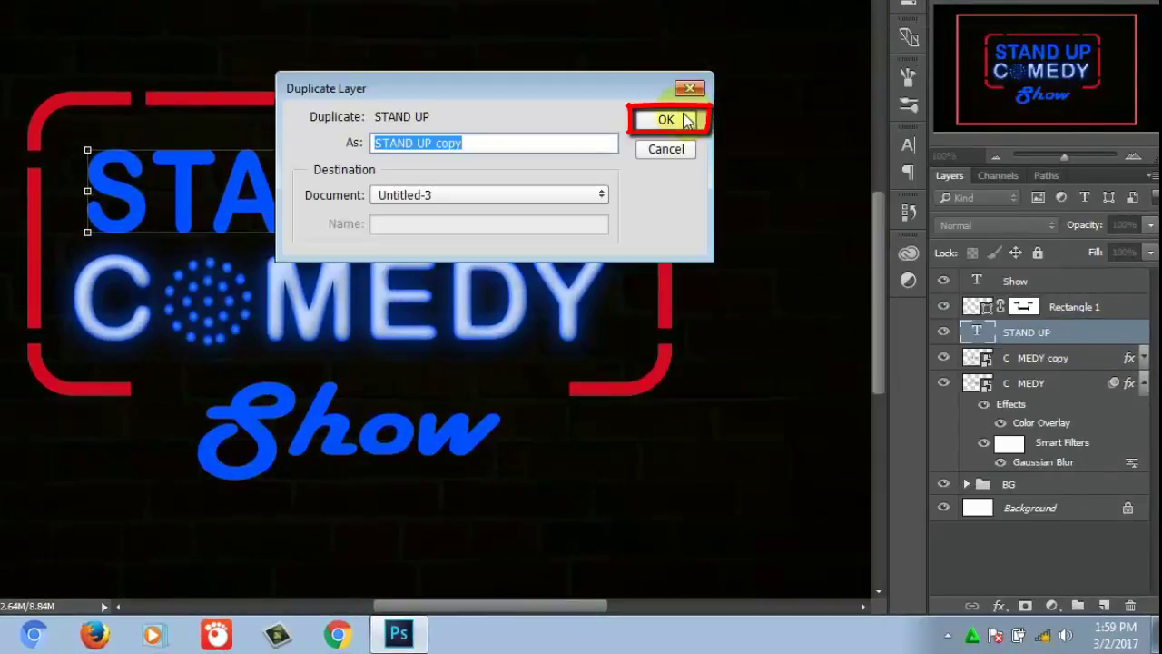
{"action": "left_click", "coordinate": [681, 122]}
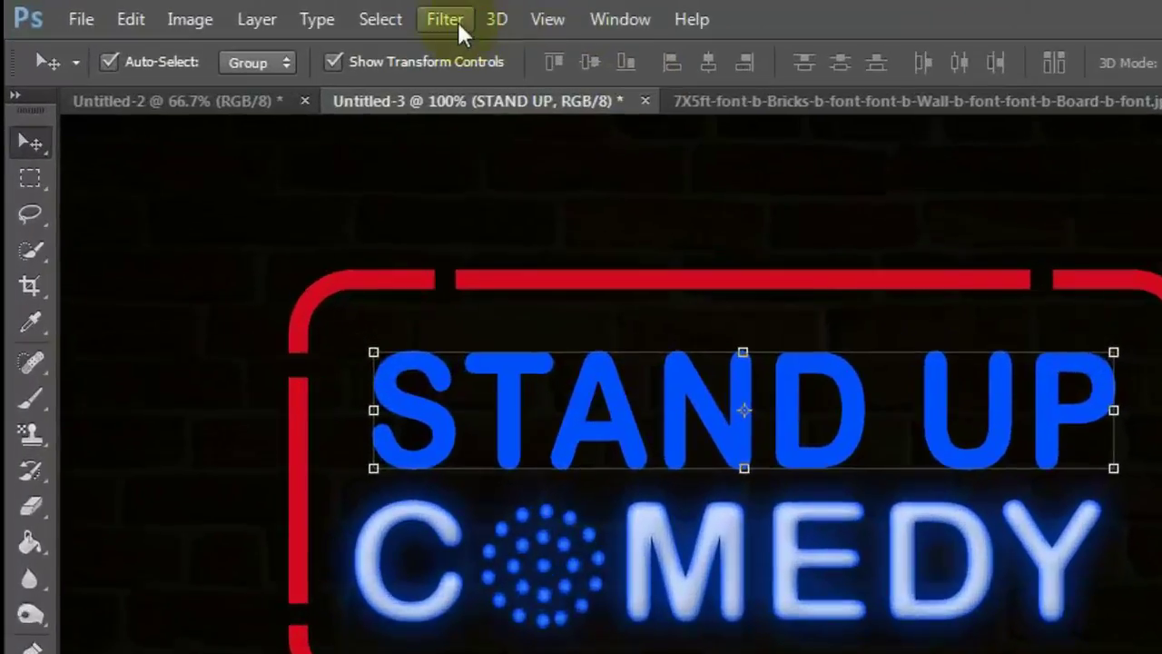
Apply a Gaussian Blur to the original STAND UP layer, rasterizing it
{"action": "left_click", "coordinate": [446, 19]}
{"action": "mouse_move", "coordinate": [458, 324]}
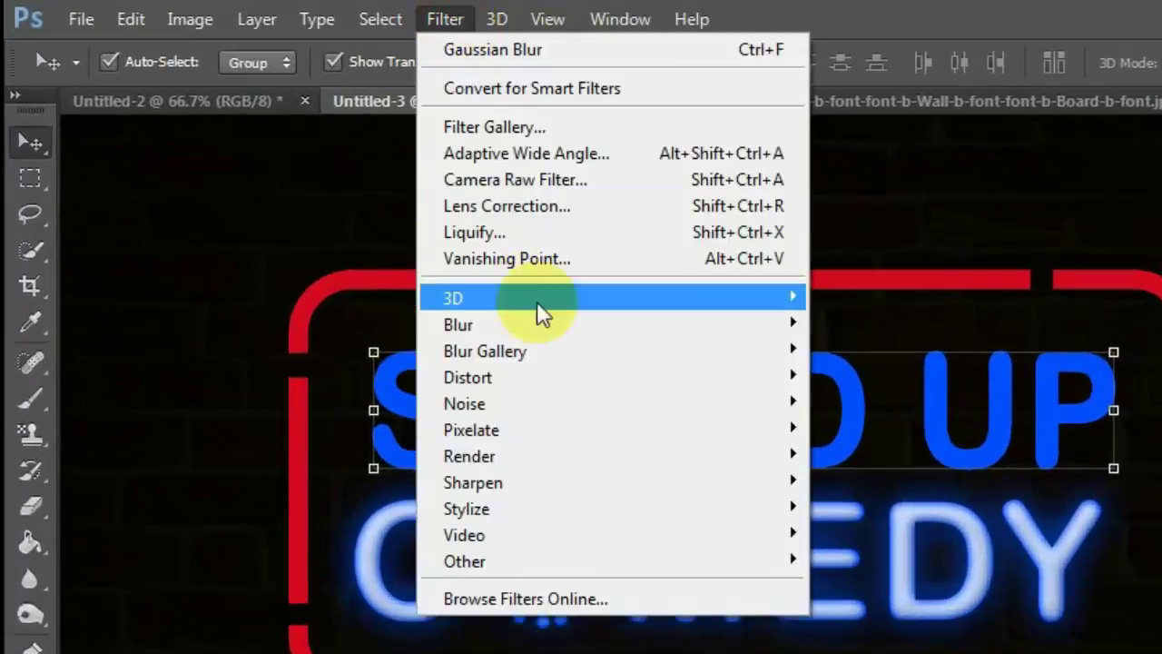
{"action": "left_click", "coordinate": [871, 429]}
{"action": "left_click", "coordinate": [787, 376]}
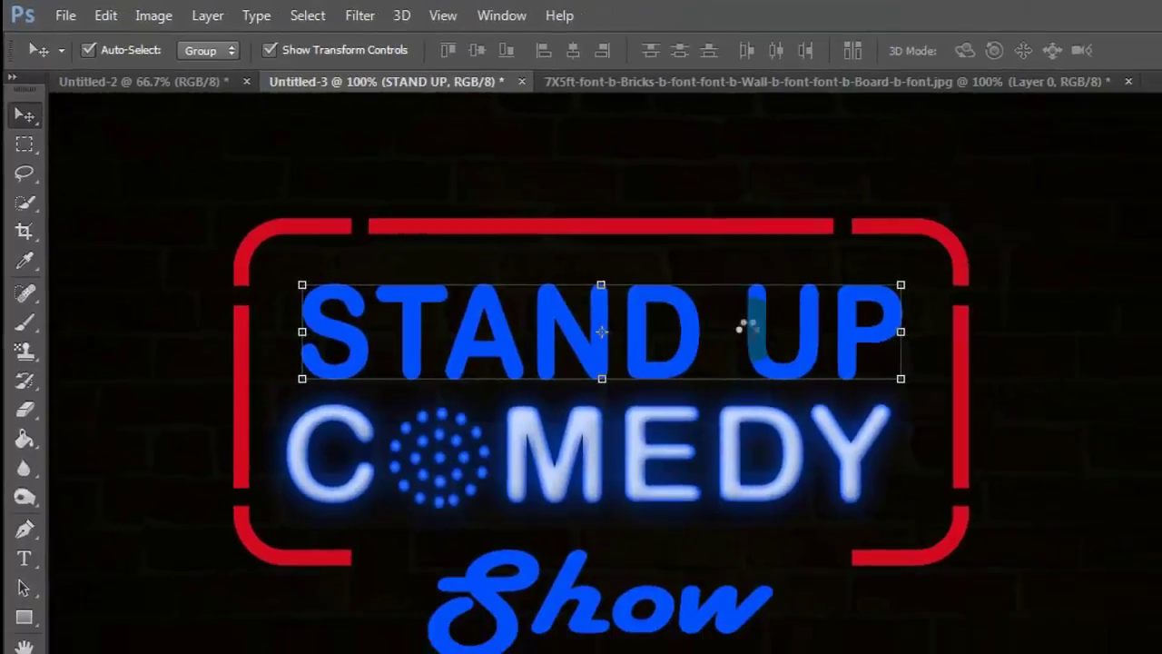
{"action": "left_click", "coordinate": [1032, 194]}
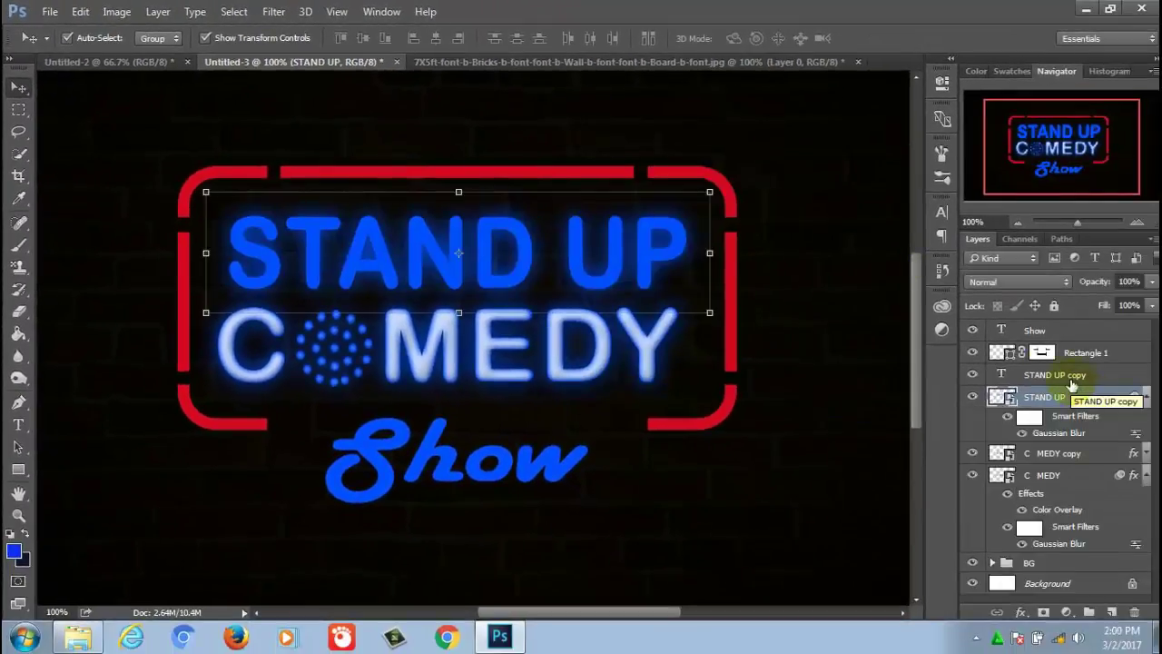
Copy the C MEDY copy layer style and paste it onto STAND UP copy
{"action": "left_click", "coordinate": [1070, 379]}
{"action": "left_click", "coordinate": [1139, 357]}
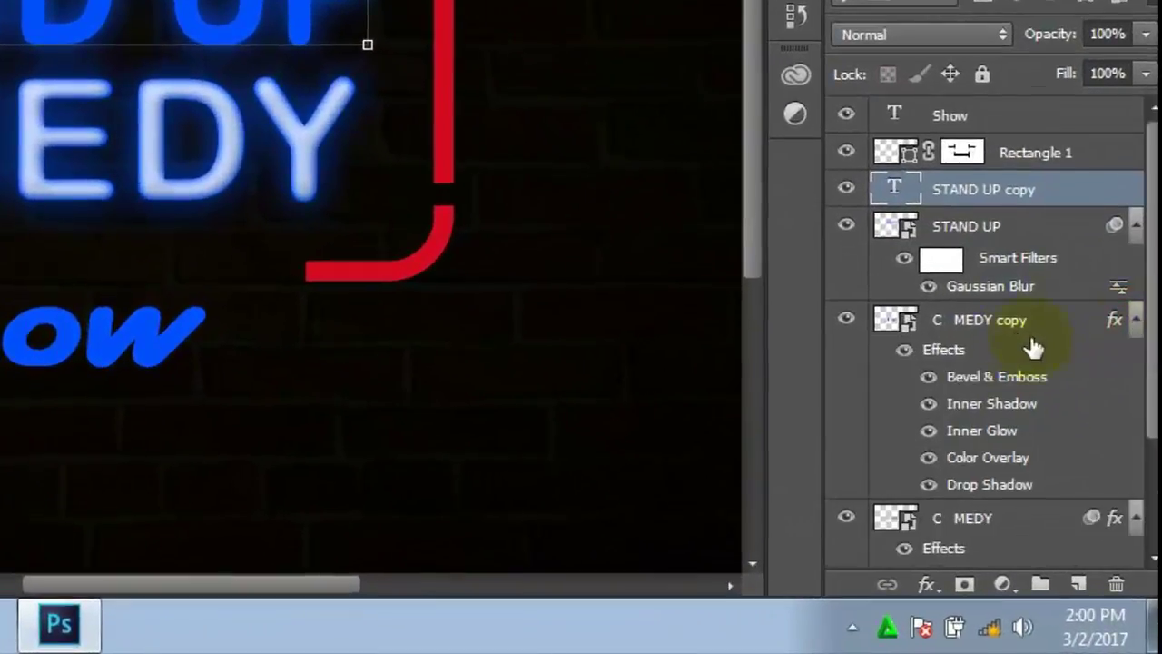
{"action": "left_click", "coordinate": [1008, 355]}
{"action": "right_click", "coordinate": [1007, 354]}
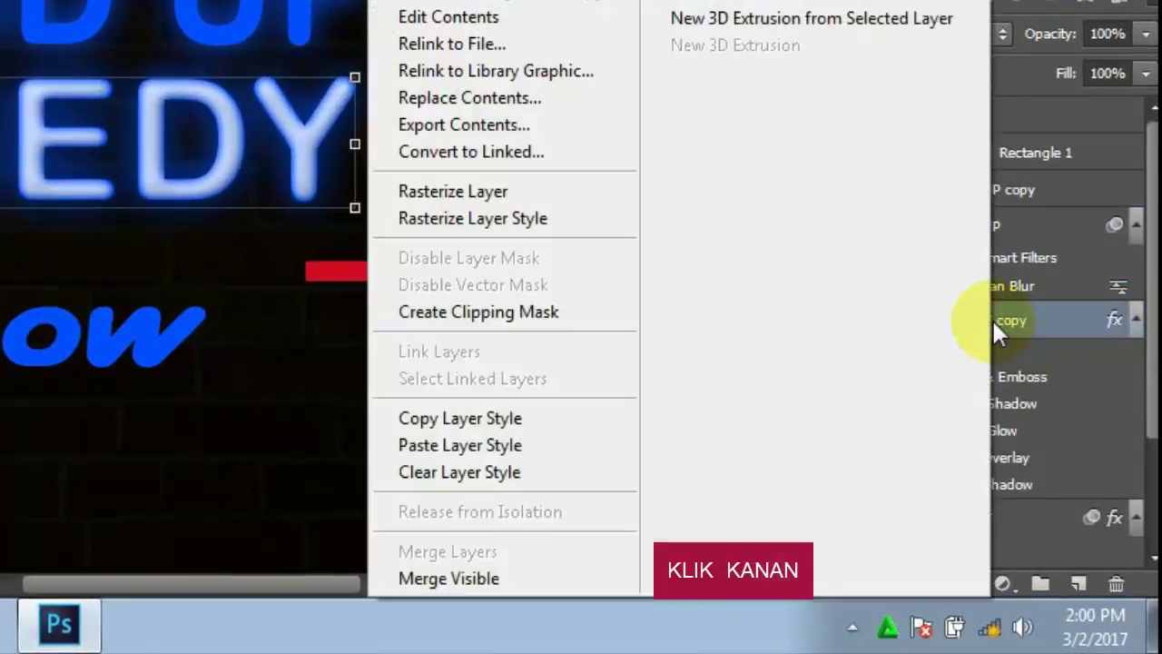
{"action": "left_click", "coordinate": [511, 419]}
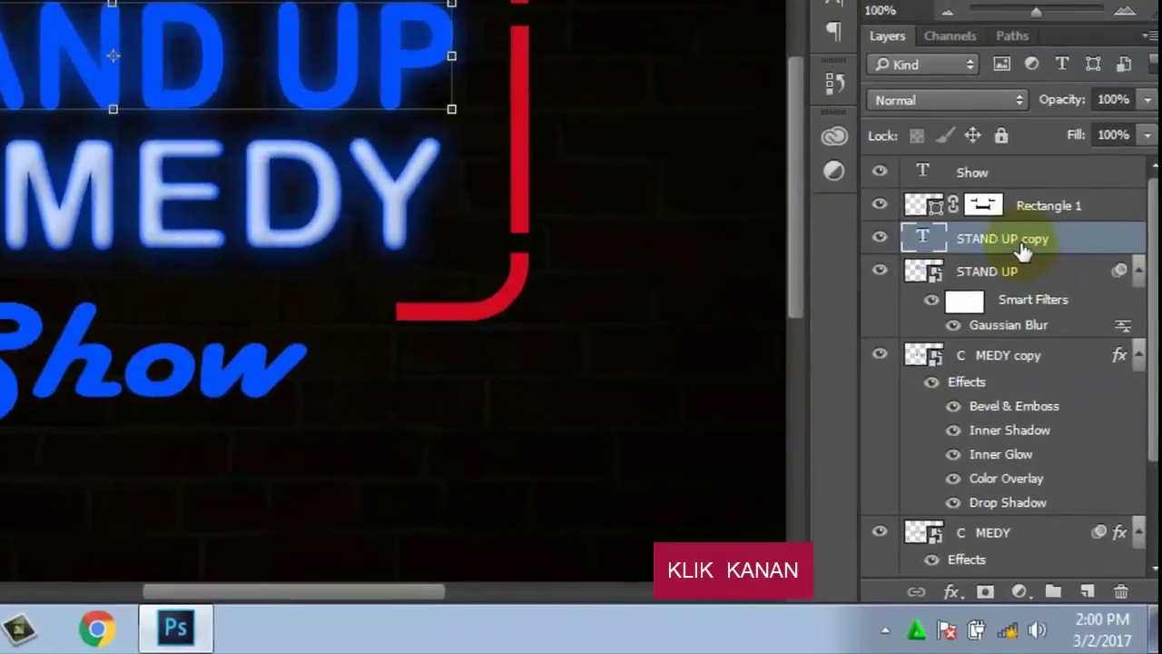
{"action": "right_click", "coordinate": [1010, 205]}
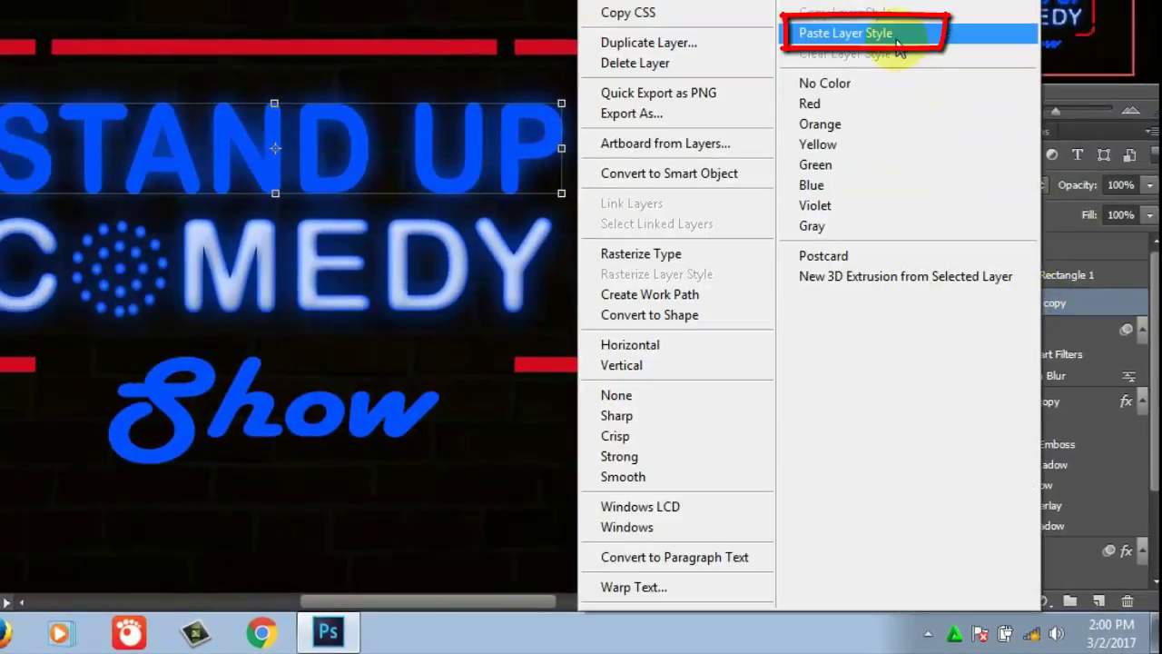
{"action": "left_click", "coordinate": [895, 36]}
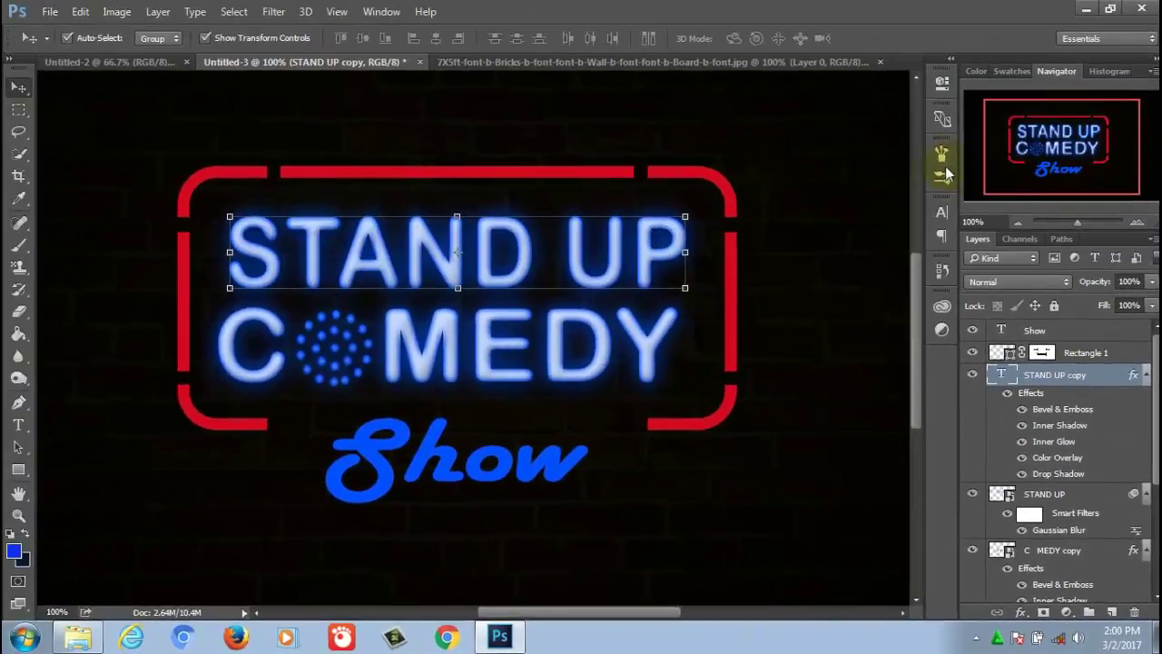
Duplicate the Show layer and Gaussian-blur the original Show
{"action": "right_click", "coordinate": [1056, 332]}
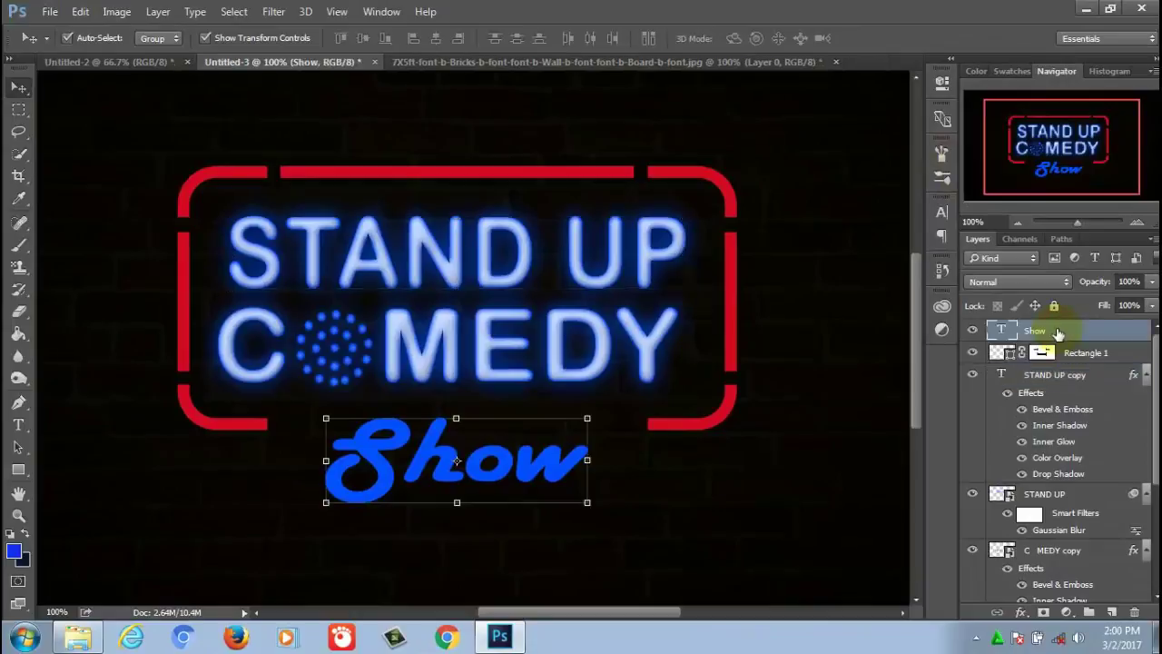
{"action": "left_click", "coordinate": [744, 168]}
{"action": "left_click", "coordinate": [733, 188]}
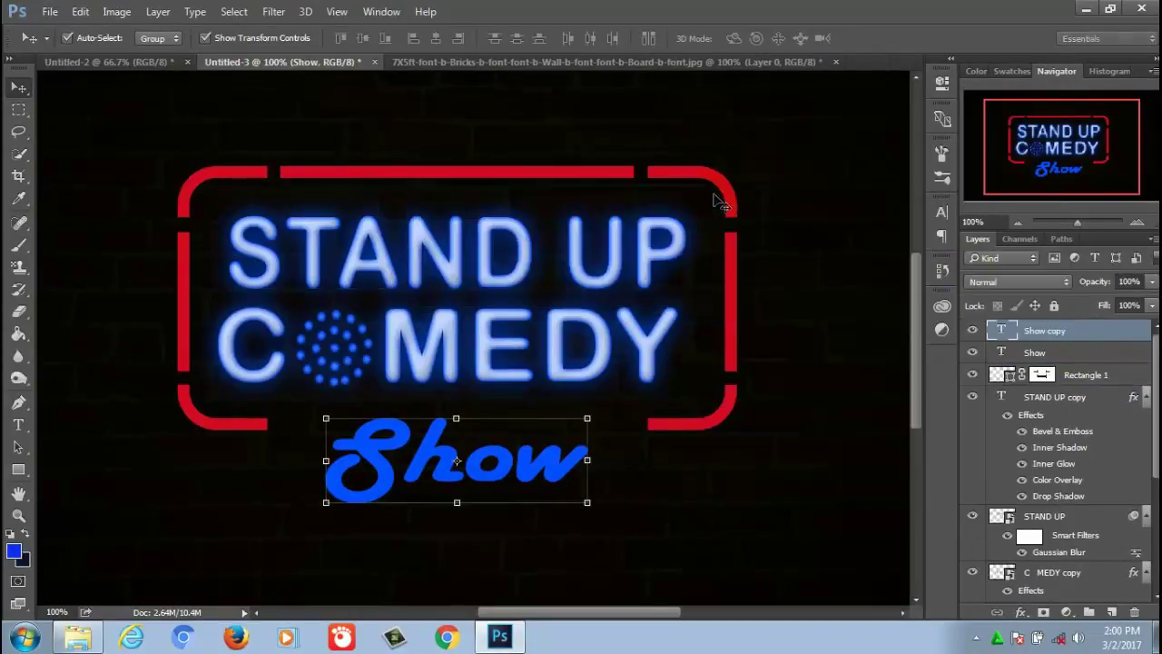
{"action": "left_click", "coordinate": [1037, 353]}
{"action": "left_click", "coordinate": [274, 11]}
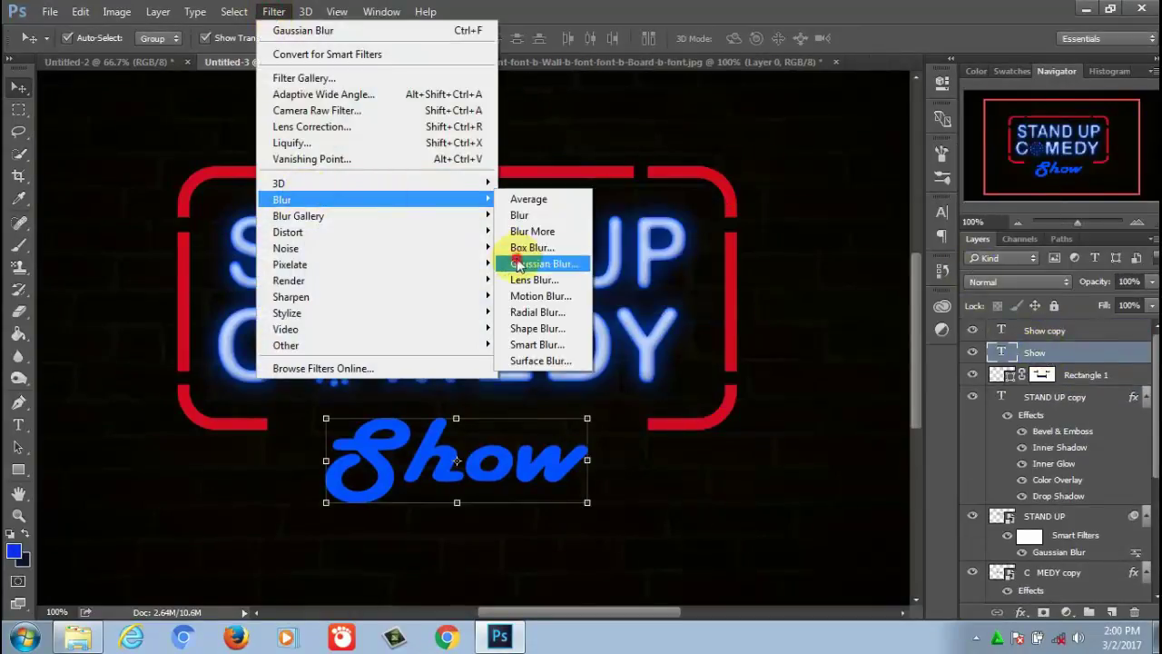
{"action": "left_click", "coordinate": [524, 261]}
{"action": "left_click", "coordinate": [772, 150]}
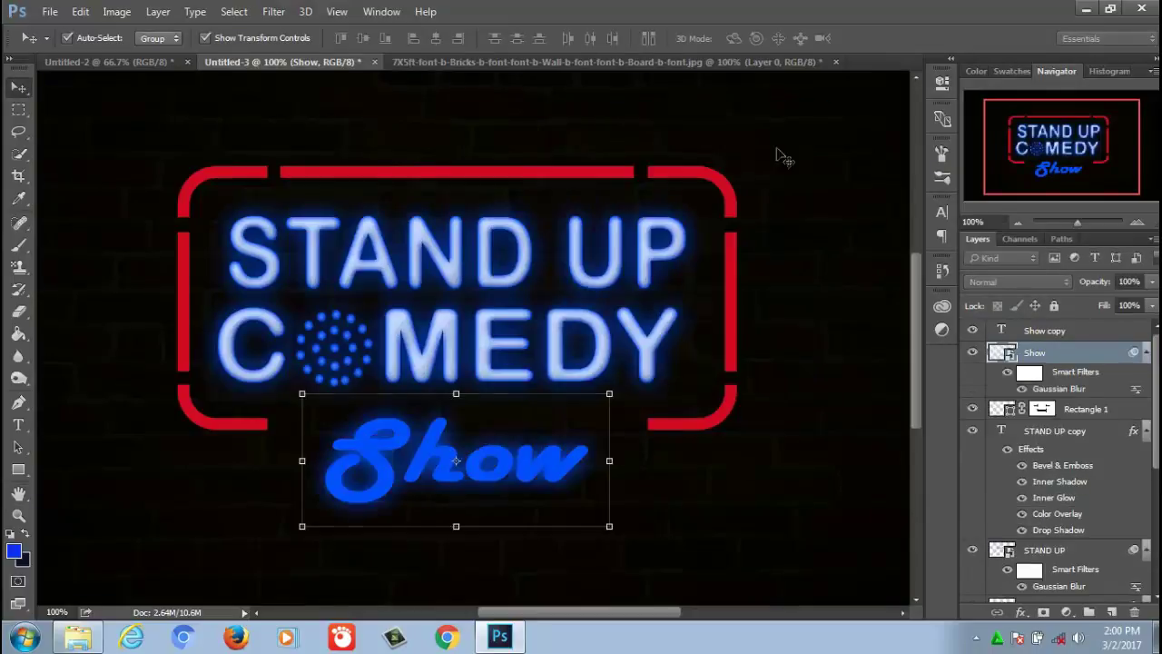
Paste the STAND UP copy neon style onto the Show layer
{"action": "left_click", "coordinate": [1062, 431]}
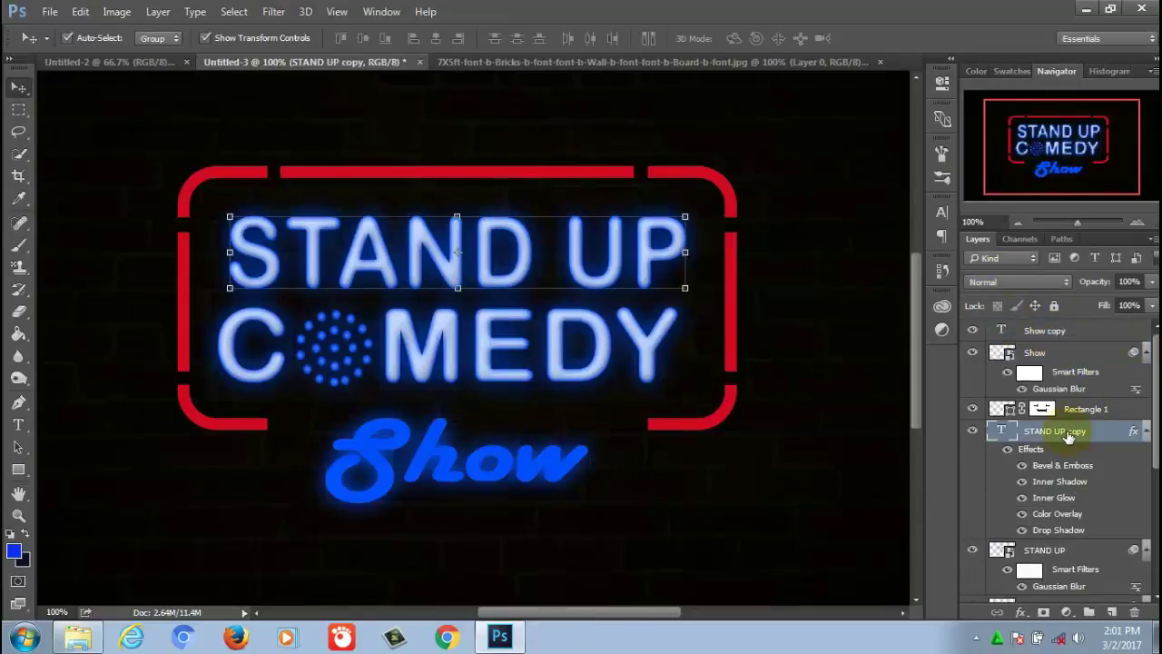
{"action": "right_click", "coordinate": [1064, 431]}
{"action": "key", "text": "Escape"}
{"action": "left_click", "coordinate": [1049, 357]}
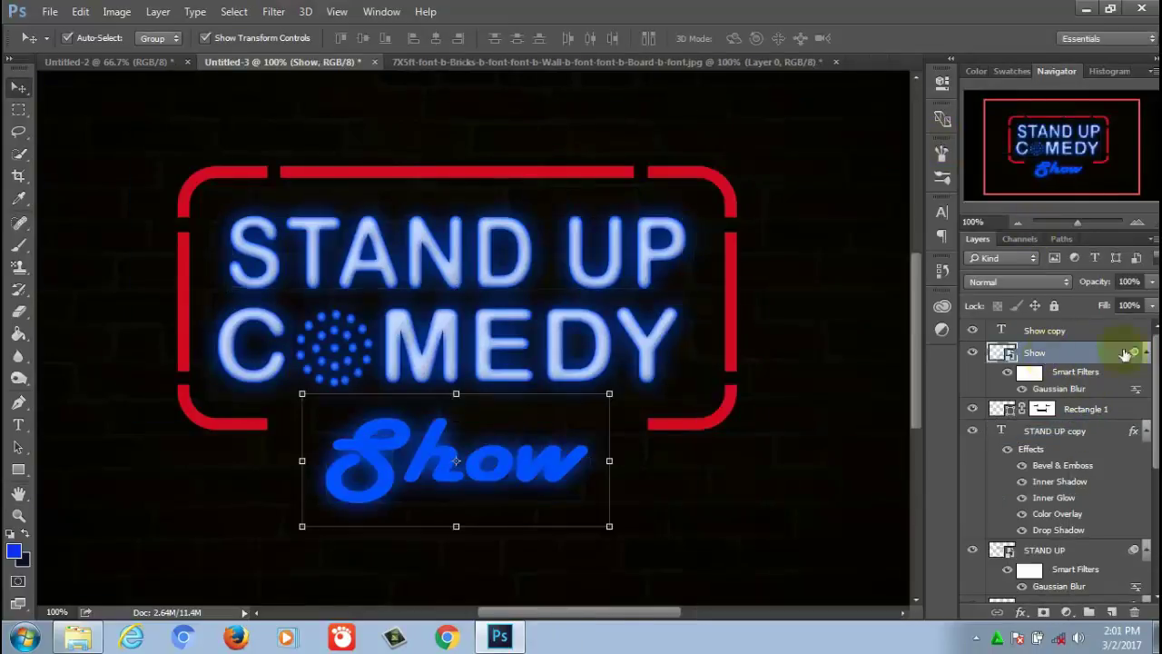
{"action": "right_click", "coordinate": [1066, 357]}
{"action": "left_click", "coordinate": [791, 521]}
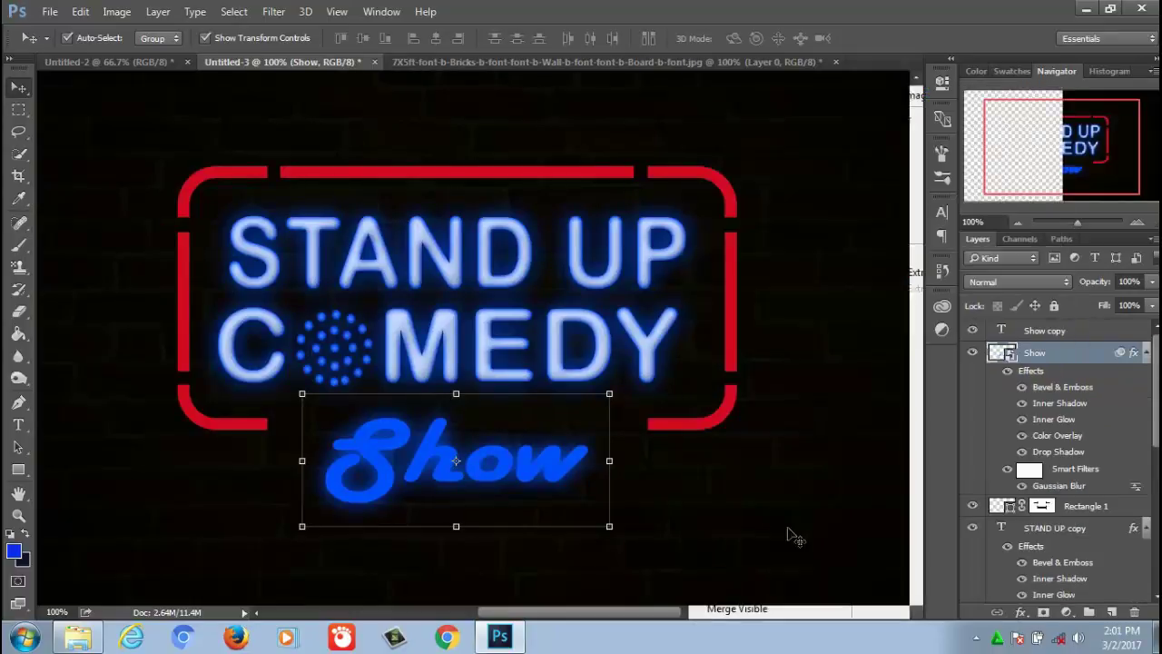
{"action": "left_click", "coordinate": [1007, 370]}
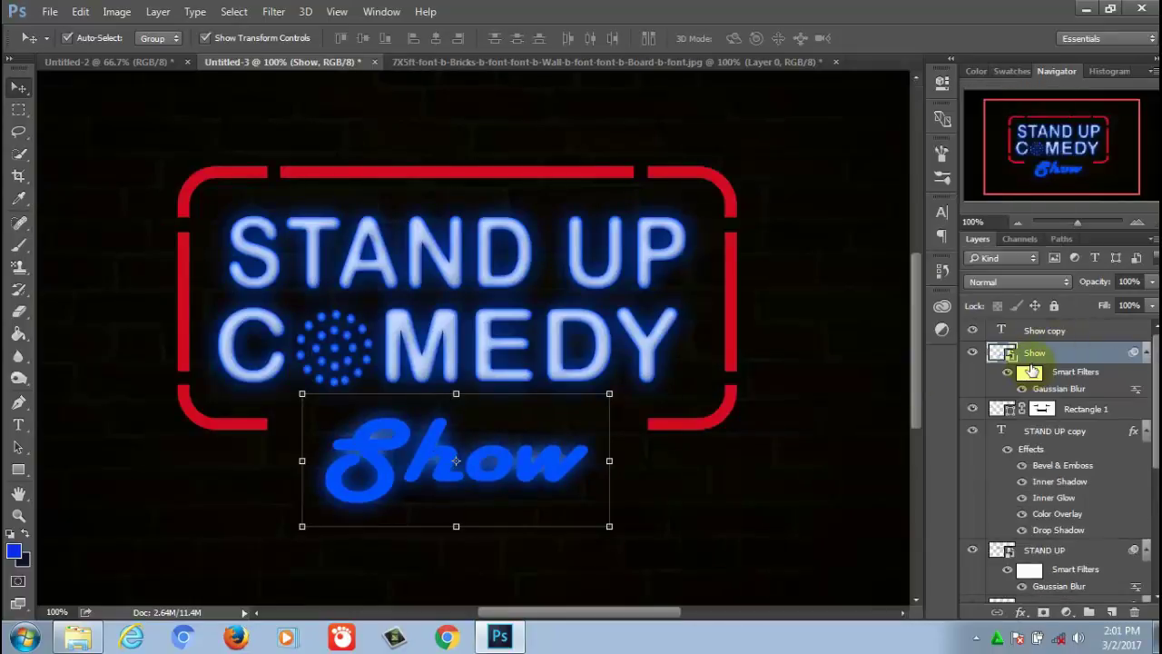
Paste the same neon style onto the Show copy layer
{"action": "left_click", "coordinate": [1048, 331]}
{"action": "right_click", "coordinate": [1053, 330]}
{"action": "left_click", "coordinate": [908, 161]}
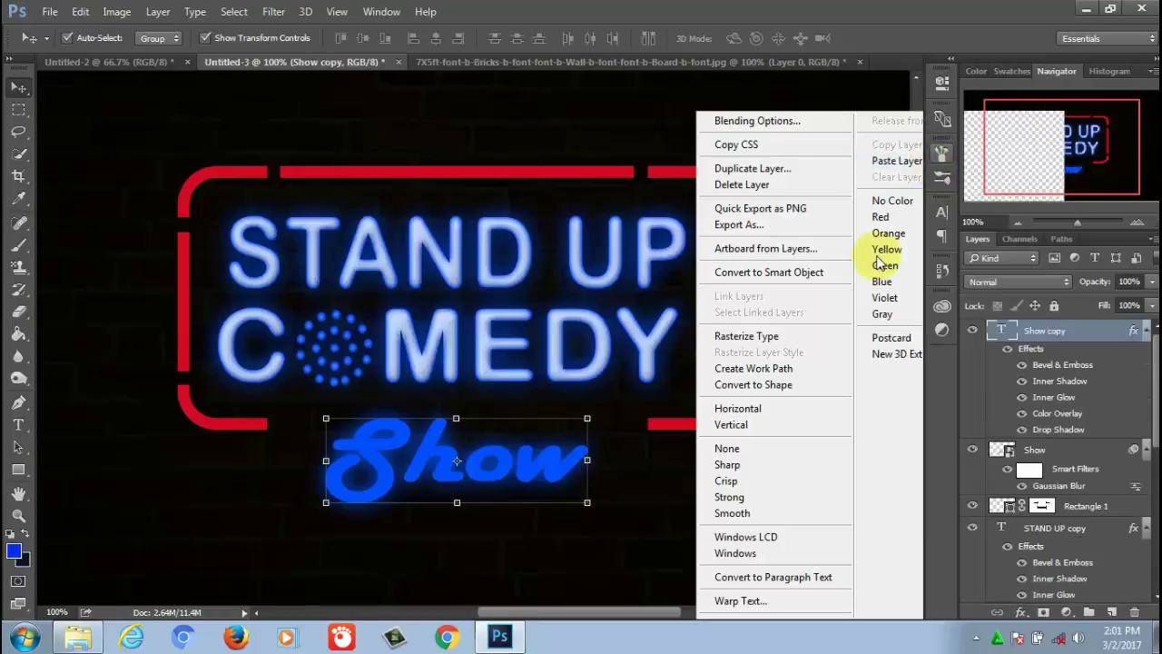
{"action": "scroll", "coordinate": [1057, 454], "scroll_direction": "down", "scroll_amount": 3}
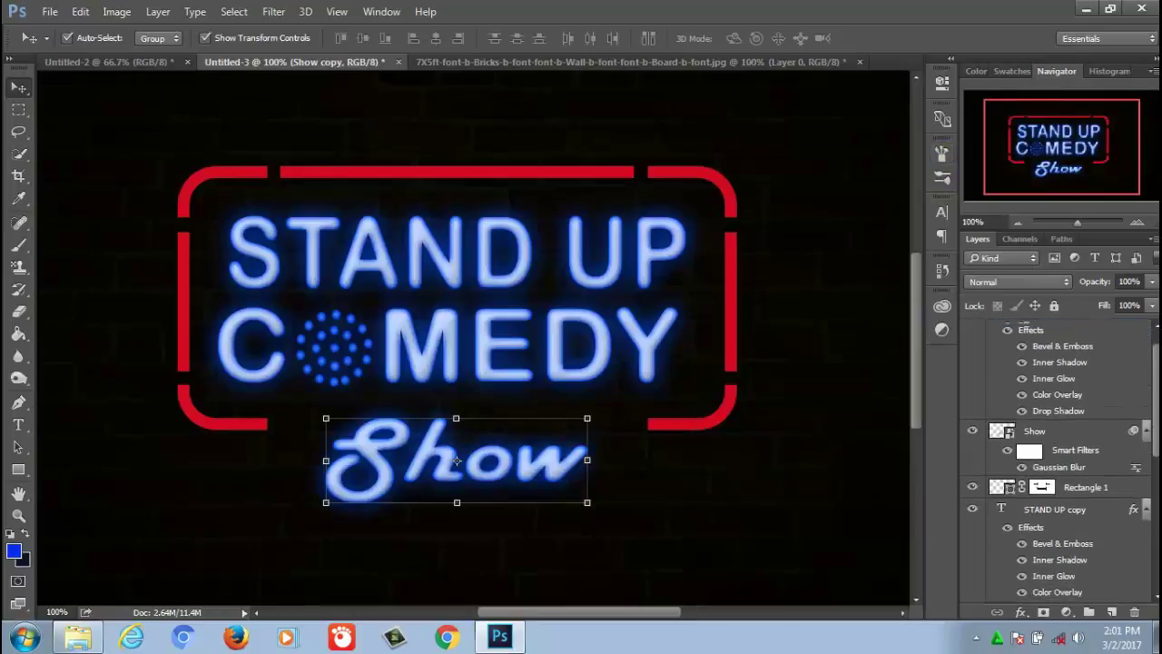
{"action": "scroll", "coordinate": [1057, 454], "scroll_direction": "down", "scroll_amount": 2}
{"action": "scroll", "coordinate": [1058, 454], "scroll_direction": "down", "scroll_amount": 3}
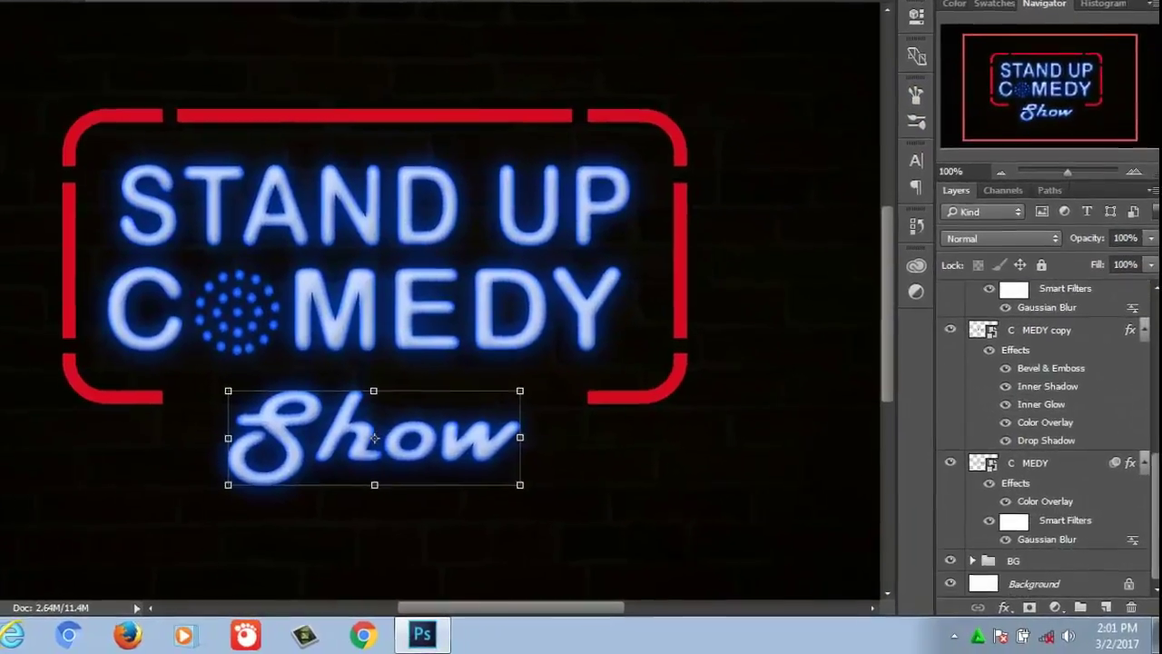
{"action": "scroll", "coordinate": [1053, 454], "scroll_direction": "up", "scroll_amount": 3}
{"action": "scroll", "coordinate": [1089, 363], "scroll_direction": "up", "scroll_amount": 3}
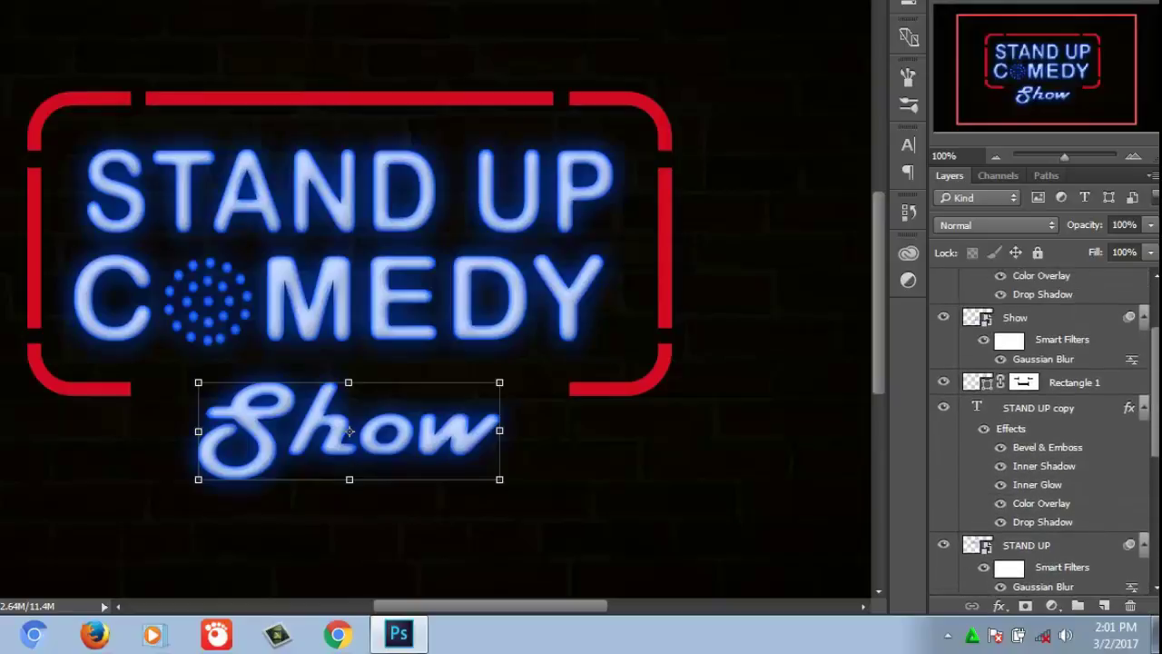
{"action": "scroll", "coordinate": [1089, 363], "scroll_direction": "up", "scroll_amount": 2}
Group the Show and Show copy layers together
{"action": "left_click", "coordinate": [1144, 283]}
{"action": "left_click", "coordinate": [1144, 308]}
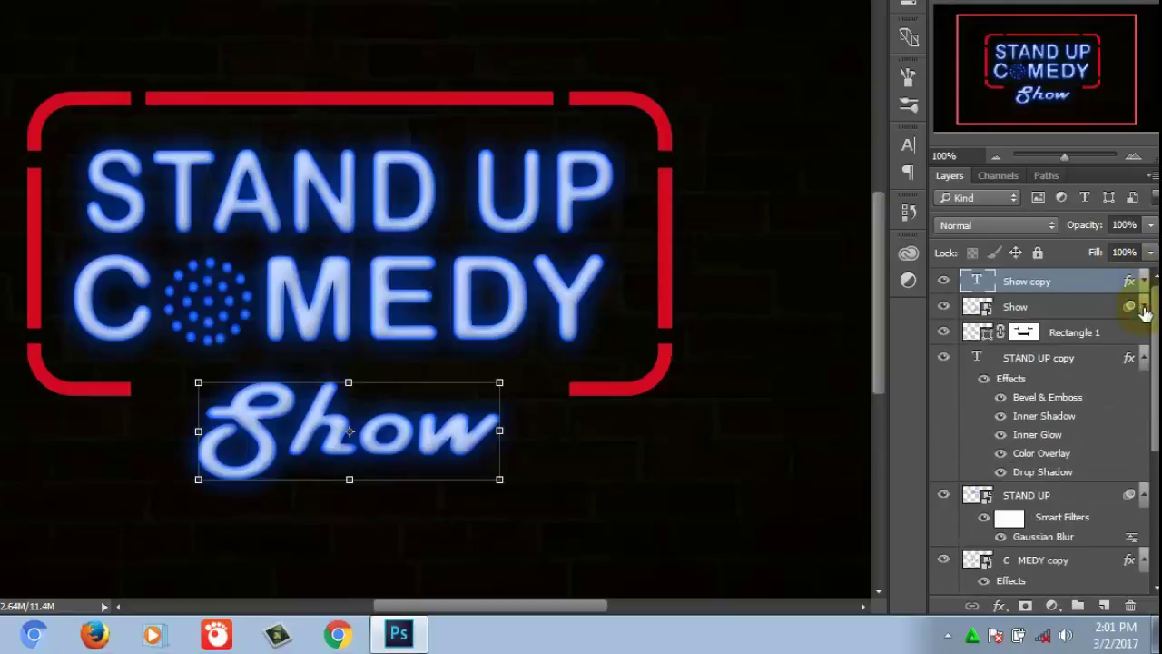
{"action": "left_click", "coordinate": [1060, 313], "text": "shift"}
{"action": "key", "text": "ctrl+g"}
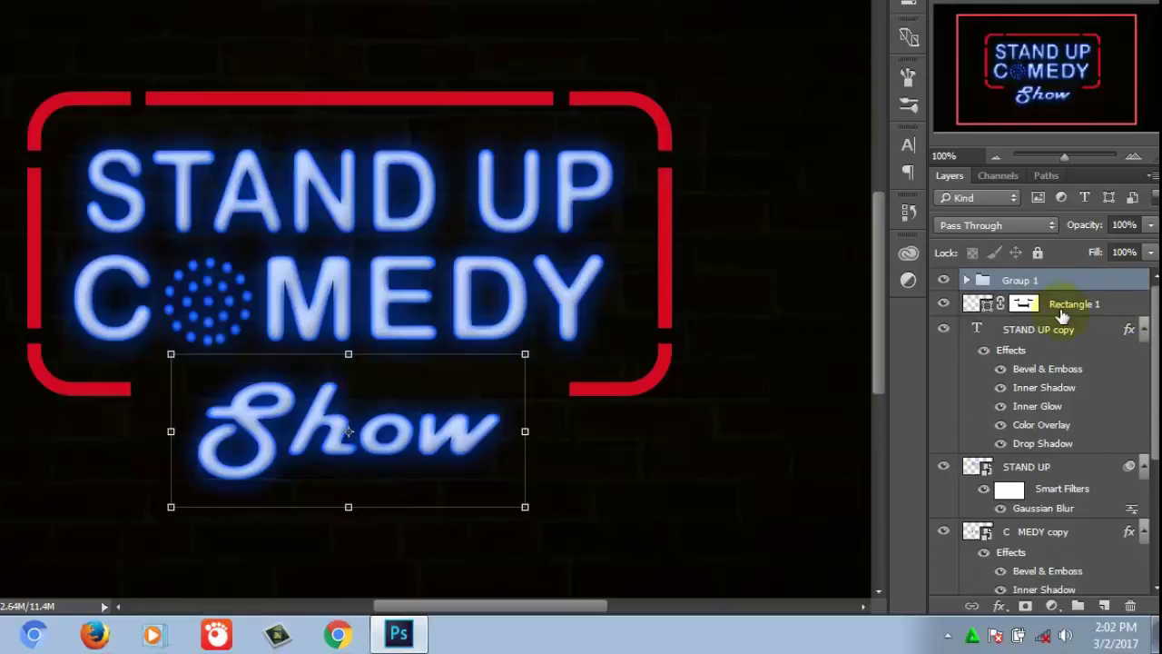
Duplicate the red frame layer Rectangle 1
{"action": "left_click", "coordinate": [1060, 313]}
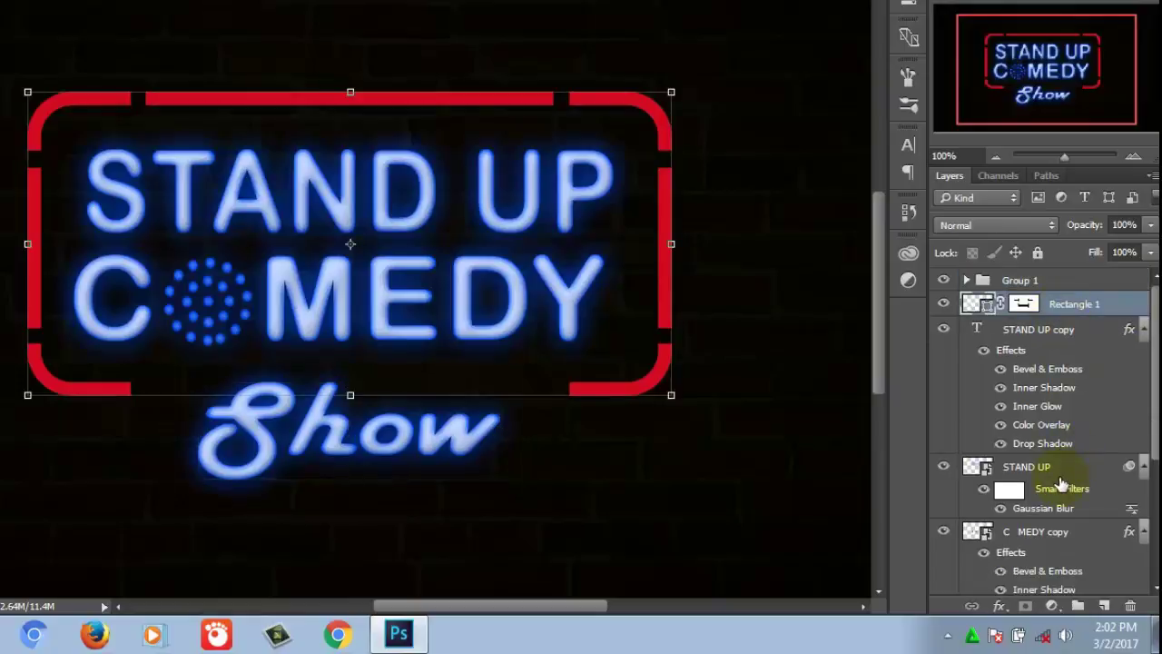
{"action": "right_click", "coordinate": [1066, 310]}
{"action": "left_click", "coordinate": [708, 97]}
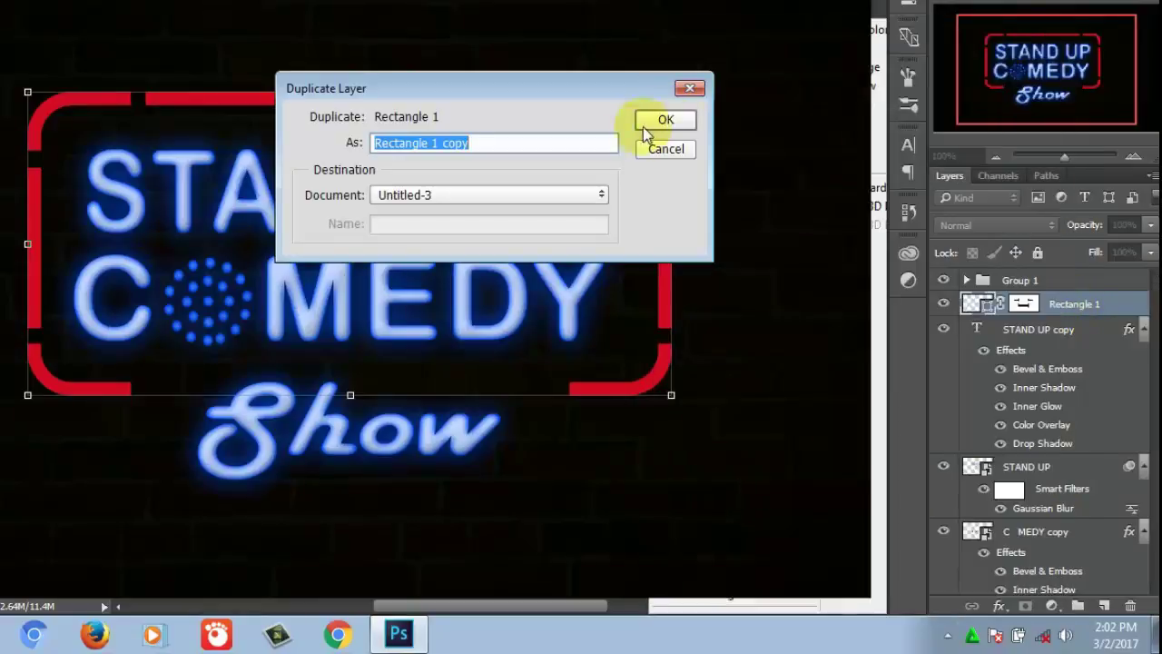
{"action": "left_click", "coordinate": [662, 119]}
Apply an 11 px Gaussian Blur to the original Rectangle 1 frame
{"action": "left_click", "coordinate": [1074, 333]}
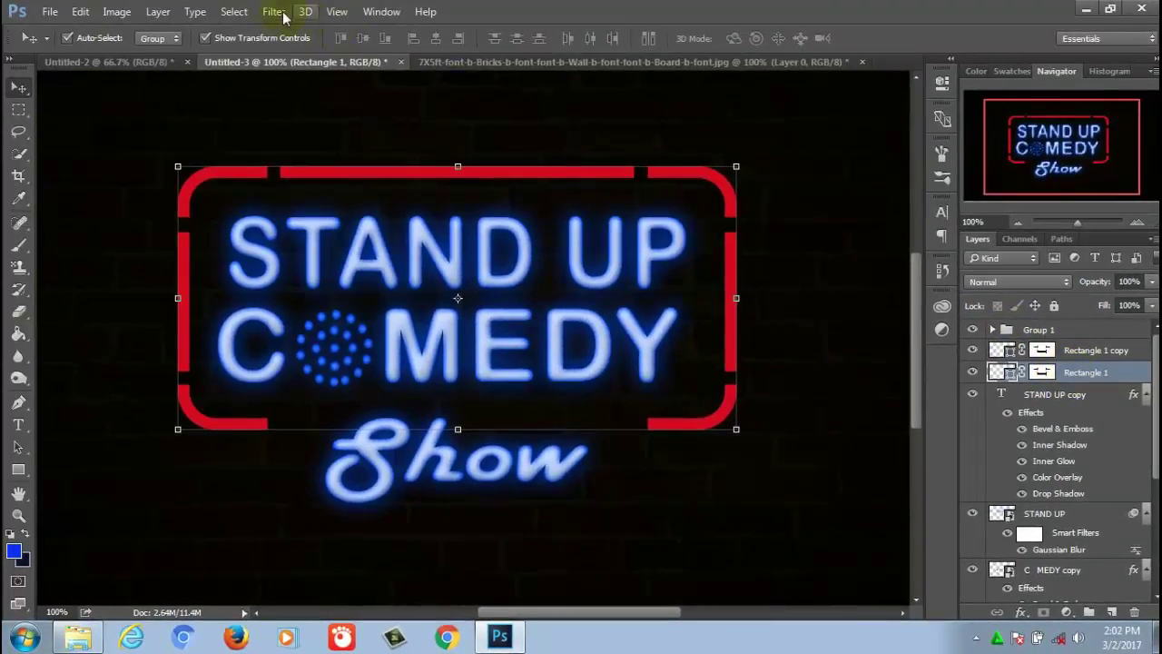
{"action": "left_click", "coordinate": [284, 18]}
{"action": "mouse_move", "coordinate": [282, 199]}
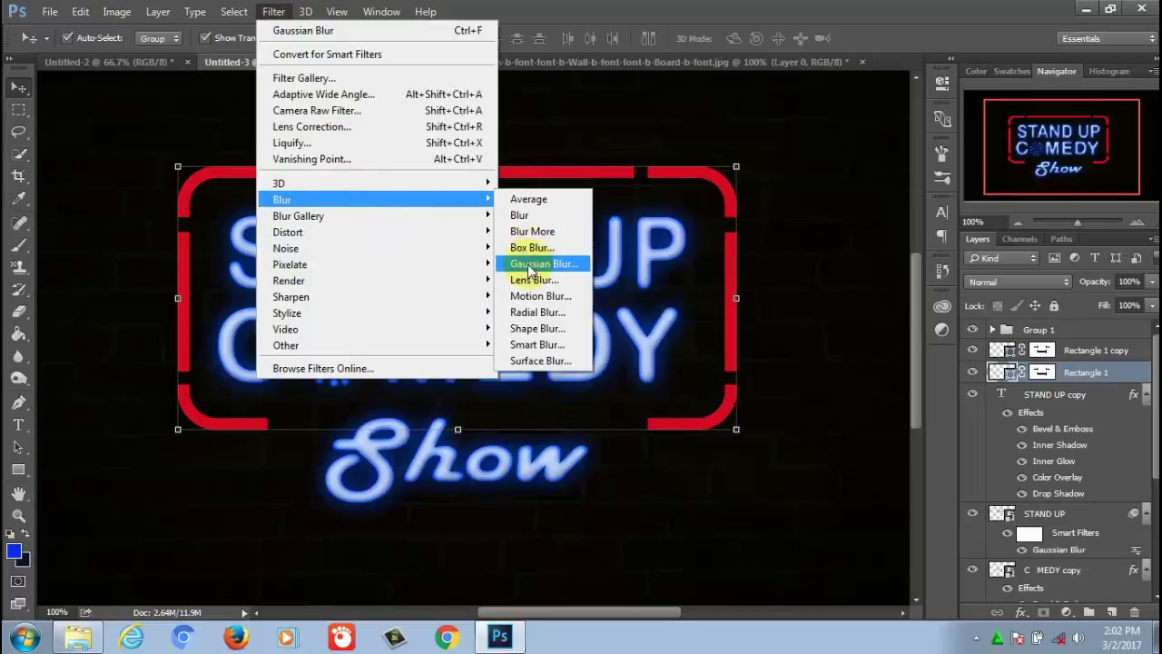
{"action": "left_click", "coordinate": [531, 265]}
{"action": "left_click", "coordinate": [602, 255]}
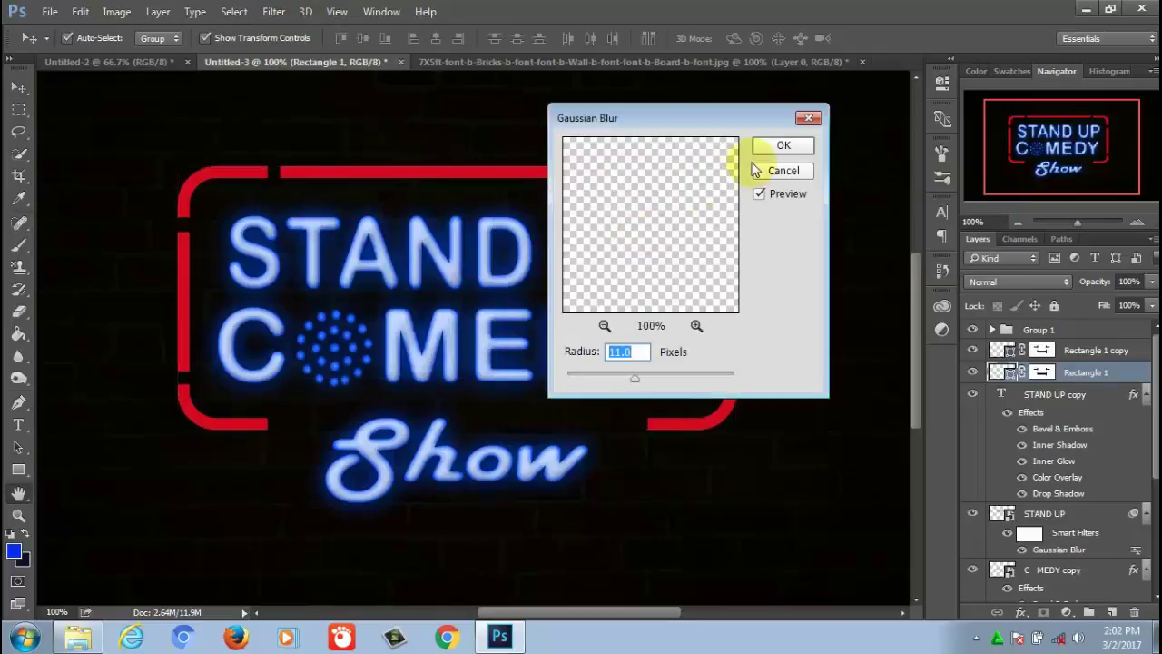
{"action": "left_click", "coordinate": [772, 147]}
{"action": "key", "text": "alt+bracketright"}
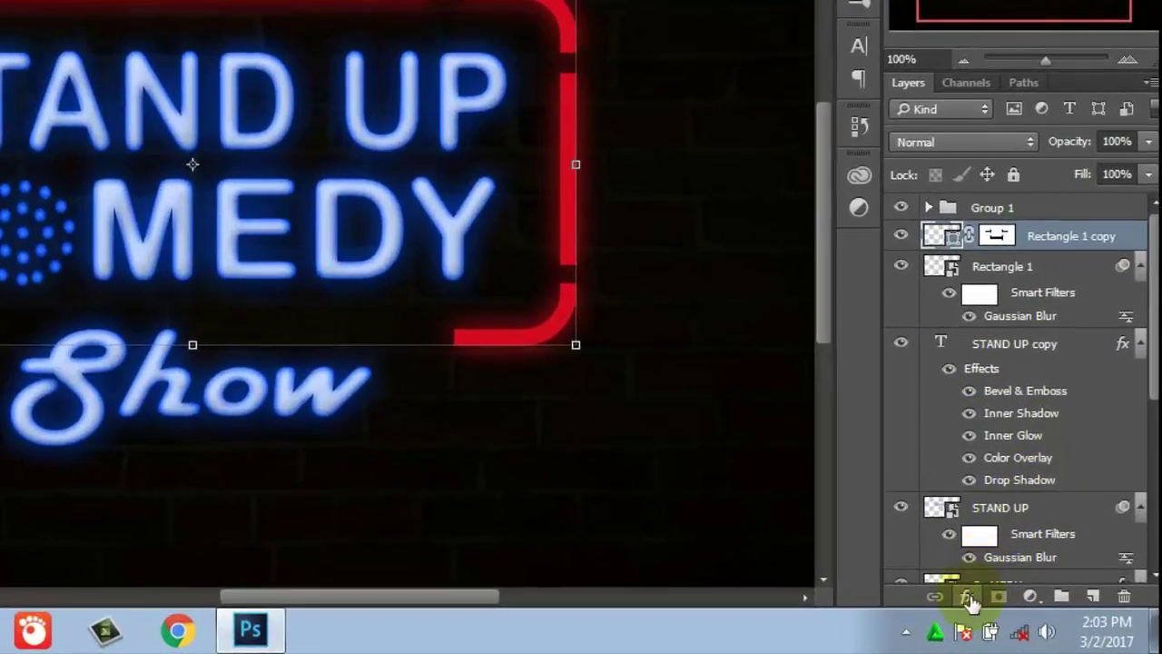
Enable Bevel & Emboss, Inner Shadow, Inner Glow and Drop Shadow on Rectangle 1 copy
{"action": "left_click", "coordinate": [1016, 611]}
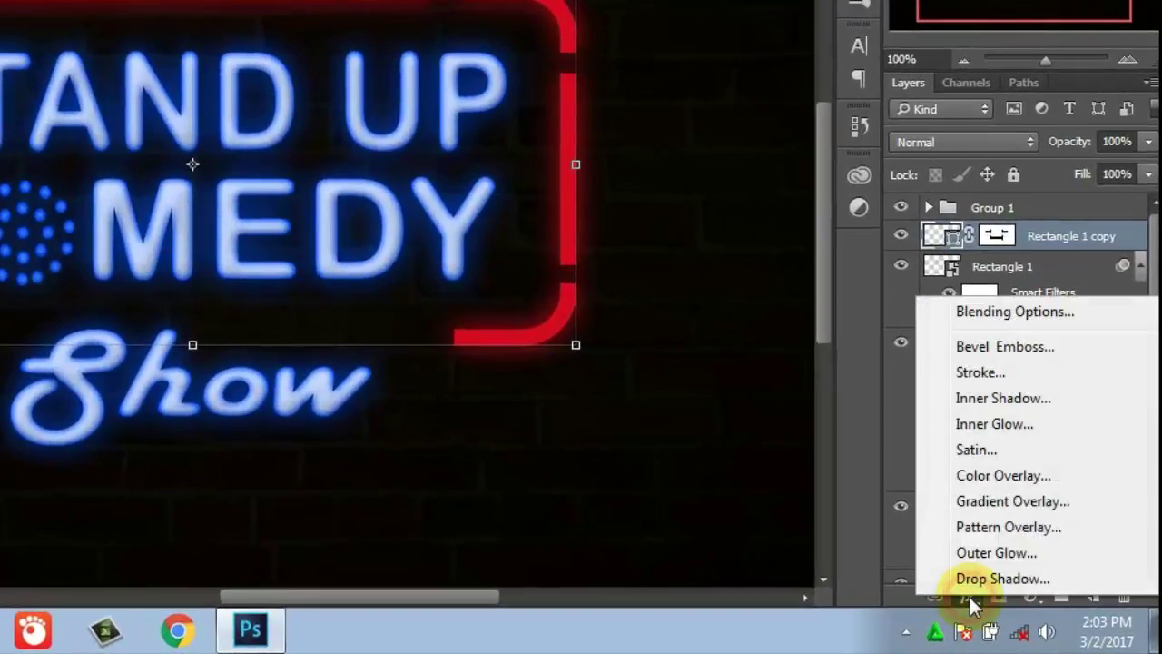
{"action": "left_click", "coordinate": [1051, 313]}
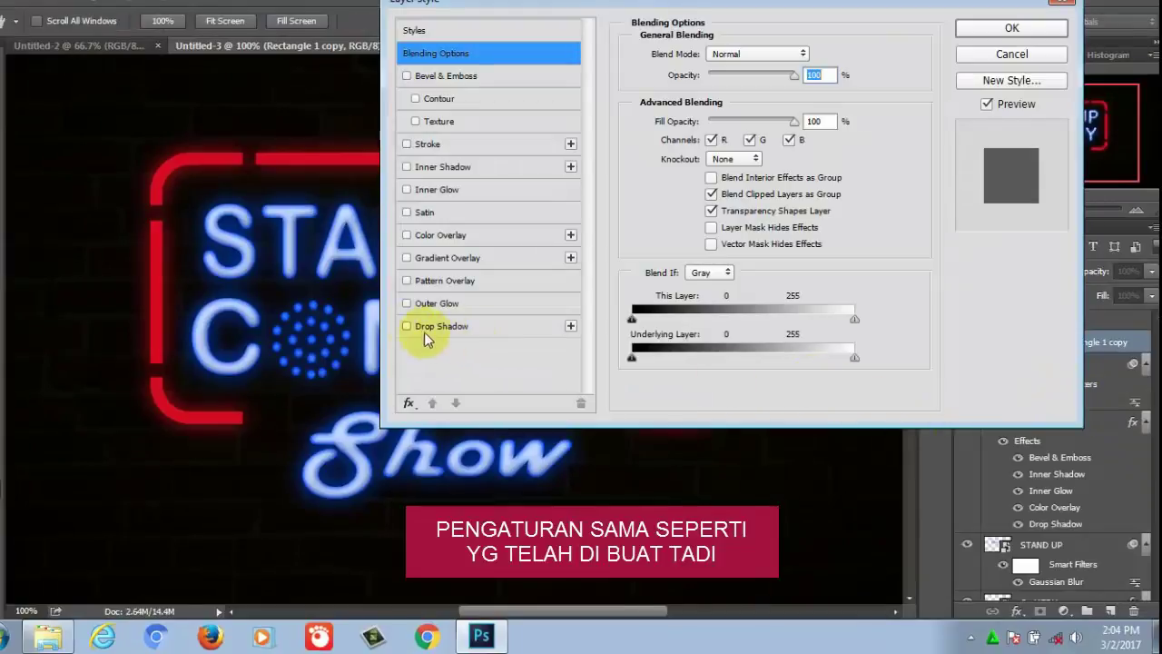
{"action": "left_click", "coordinate": [406, 326]}
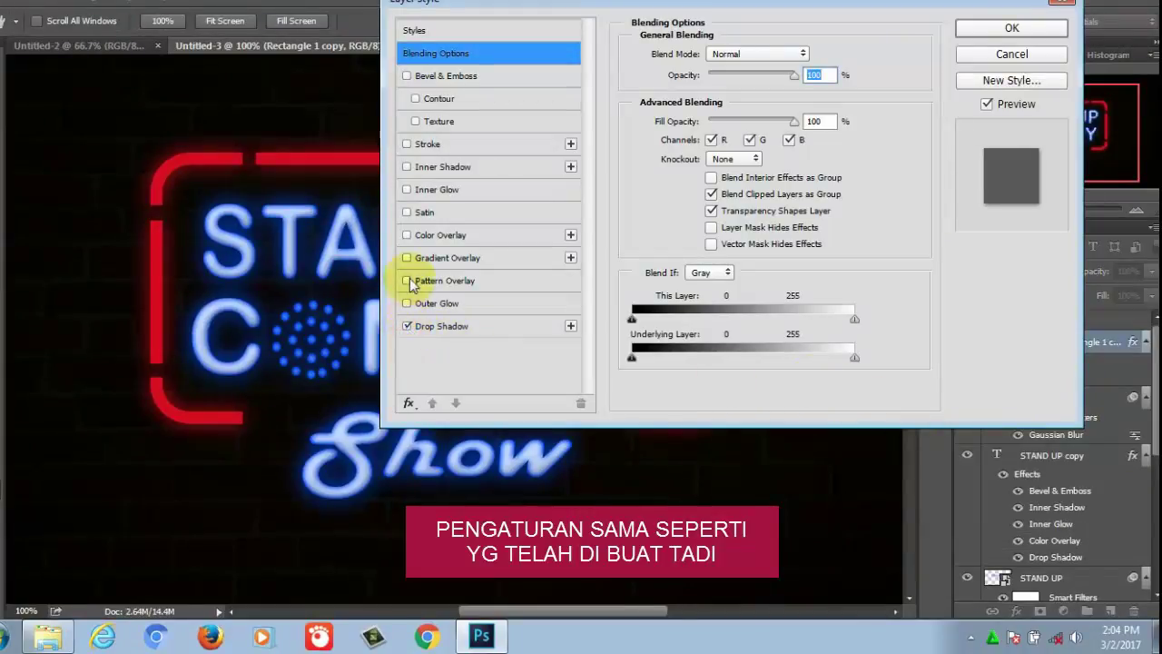
{"action": "left_click", "coordinate": [407, 190]}
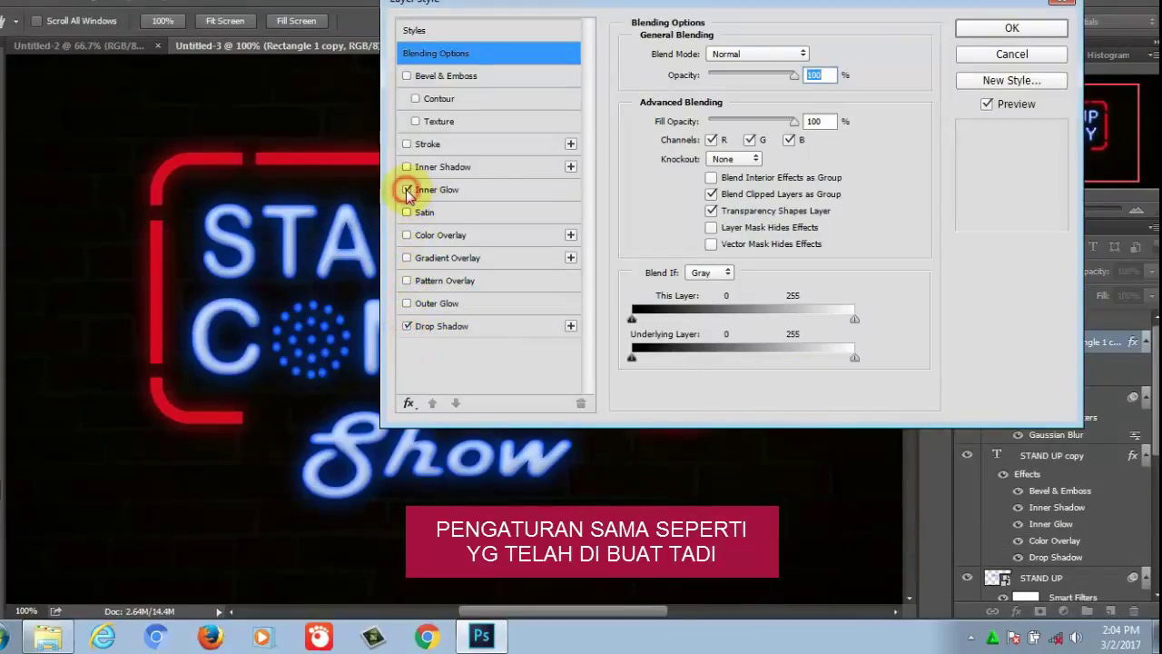
{"action": "left_click", "coordinate": [406, 167]}
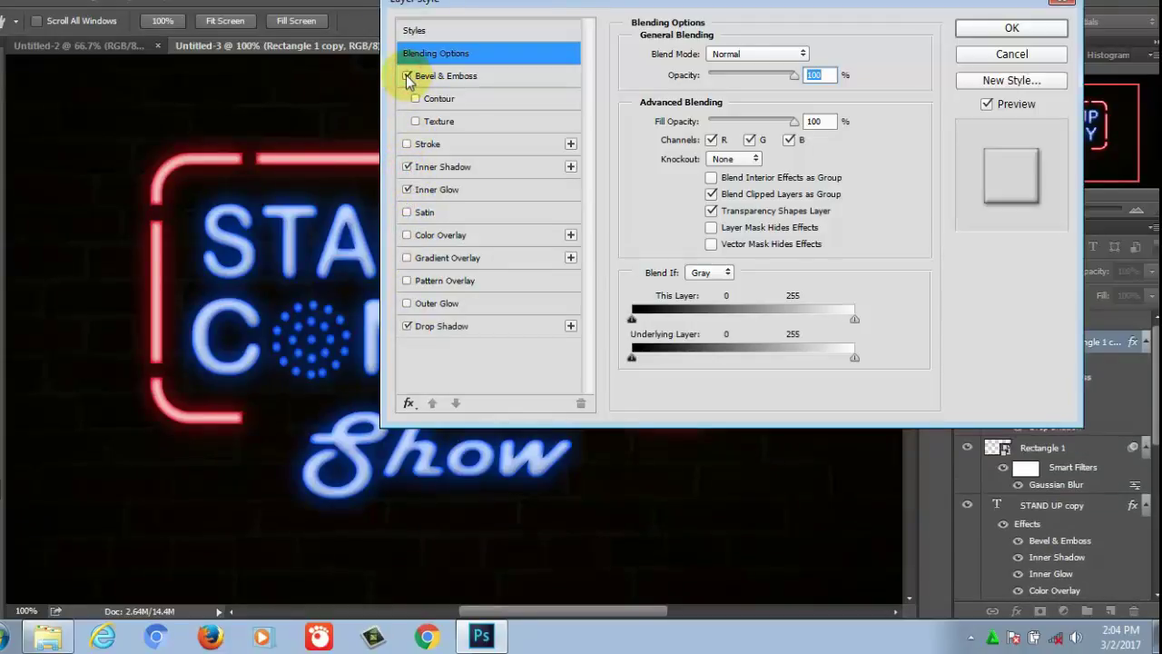
{"action": "left_click", "coordinate": [998, 28]}
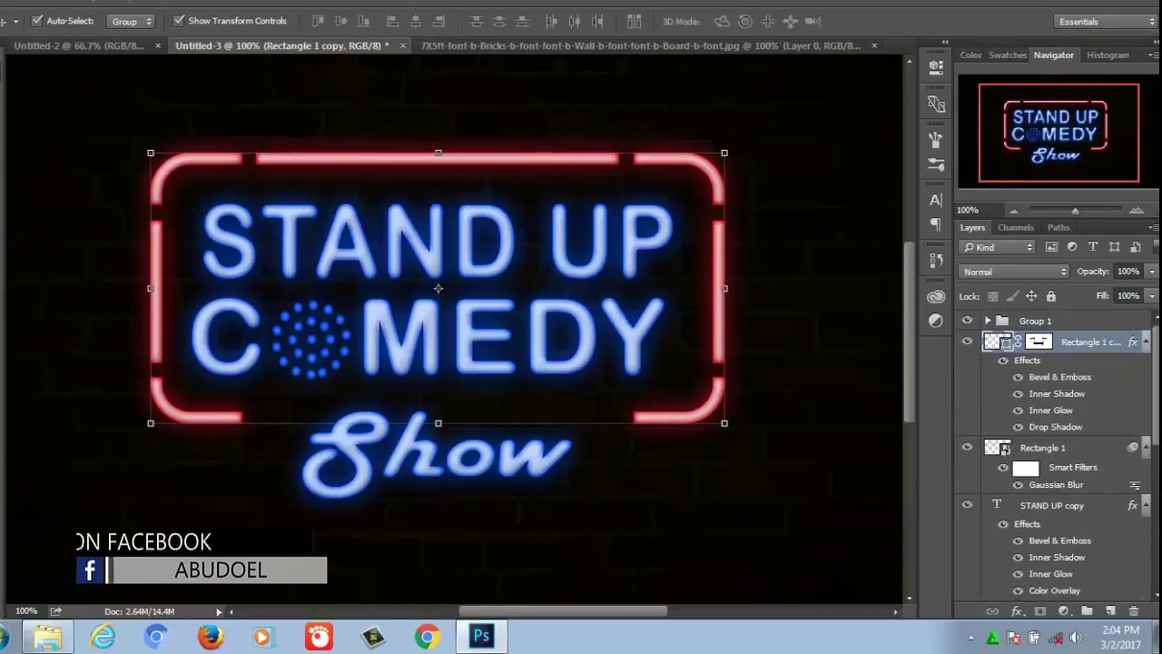
Collapse the effects lists and group the frame and title layers
{"action": "left_click", "coordinate": [1145, 341]}
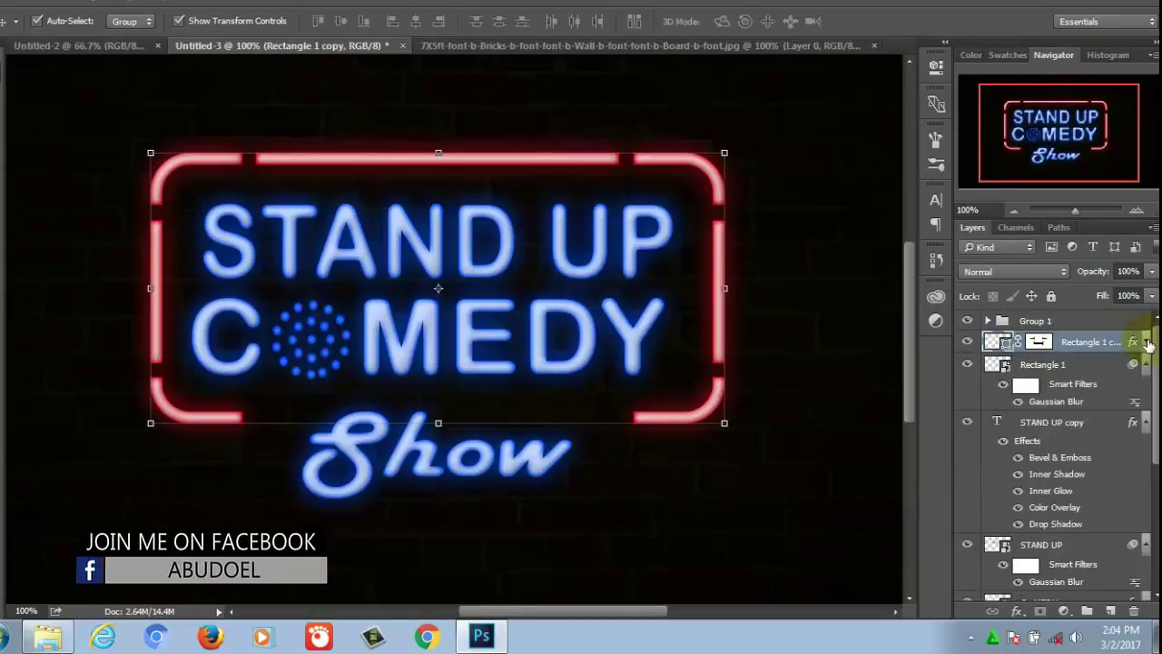
{"action": "left_click", "coordinate": [1145, 364]}
{"action": "left_click", "coordinate": [1146, 387]}
{"action": "left_click", "coordinate": [1145, 409]}
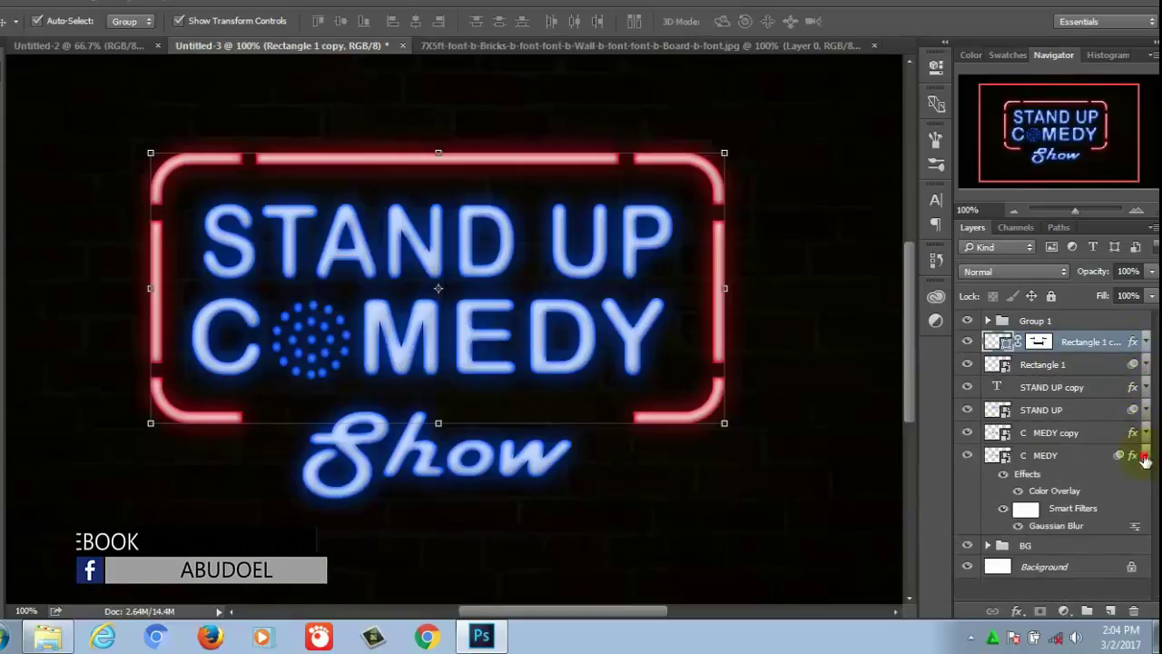
{"action": "left_click", "coordinate": [1145, 432]}
{"action": "left_click", "coordinate": [1145, 455]}
{"action": "left_click", "coordinate": [1048, 458], "text": "shift"}
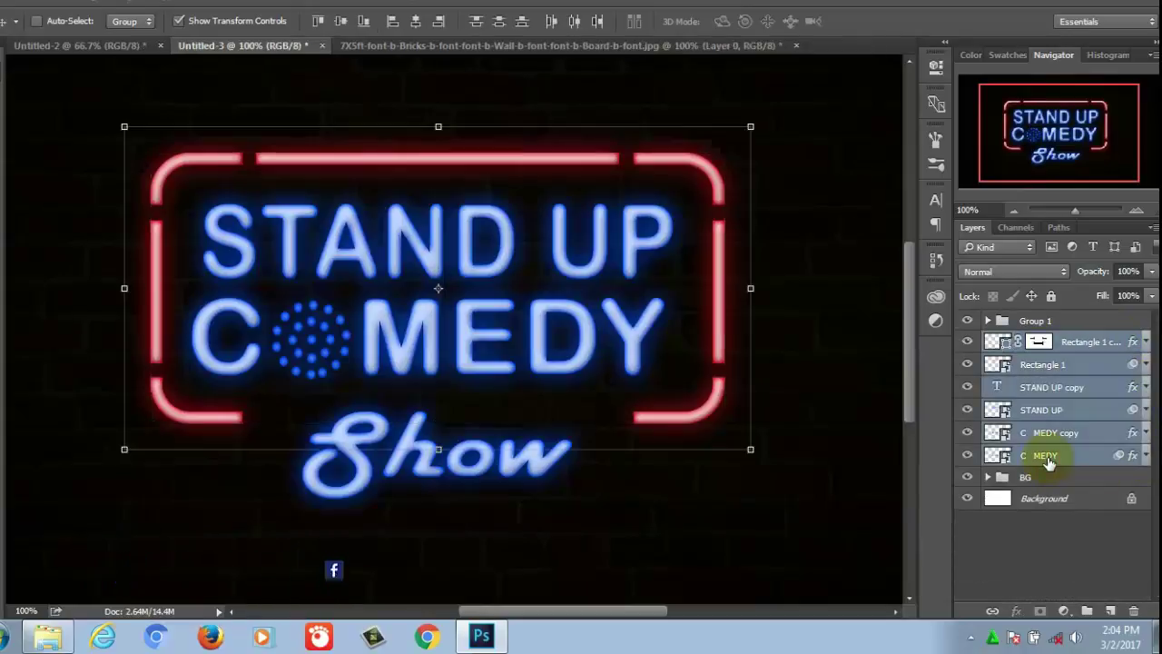
{"action": "key", "text": "ctrl+g"}
Nest both groups into one named 'stand up cpmedy' and add an empty Layer 2
{"action": "left_click", "coordinate": [1050, 322]}
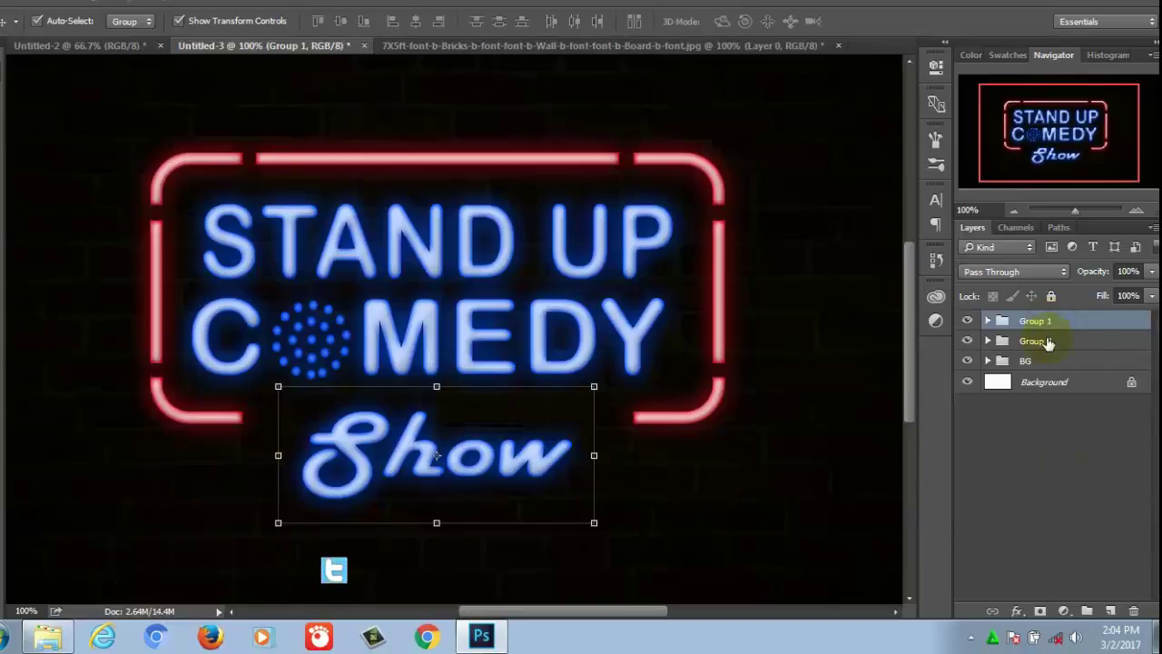
{"action": "left_click", "coordinate": [1035, 340], "text": "shift"}
{"action": "key", "text": "ctrl+g"}
{"action": "double_click", "coordinate": [1039, 321]}
{"action": "type", "text": "s"}
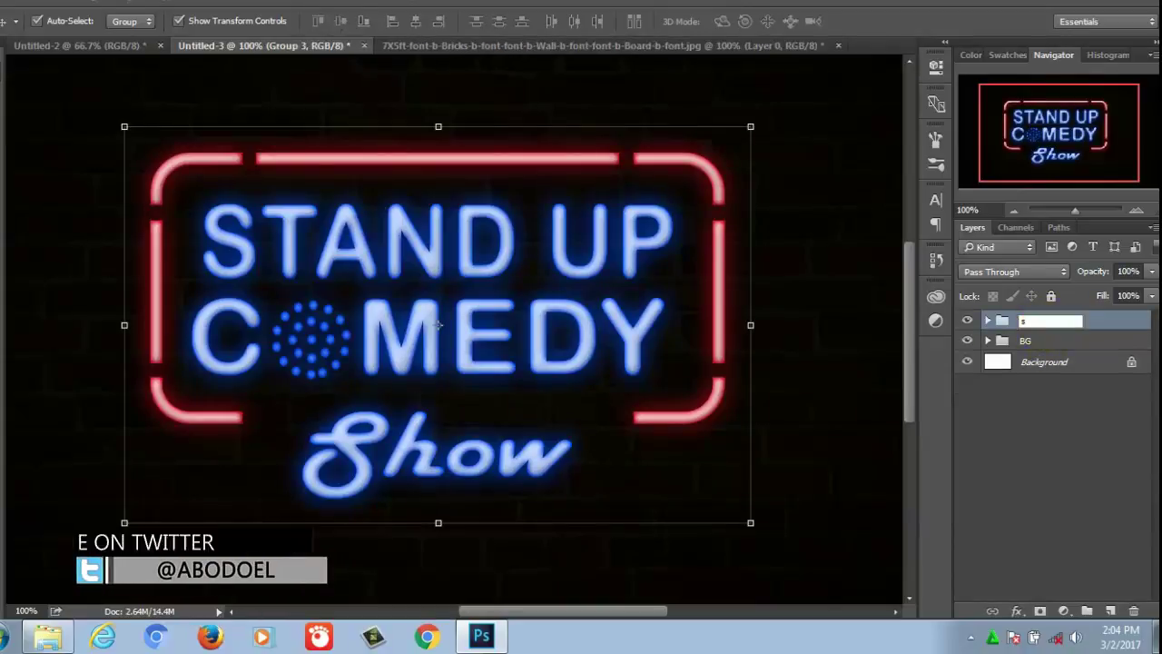
{"action": "type", "text": "tandup cpmedy"}
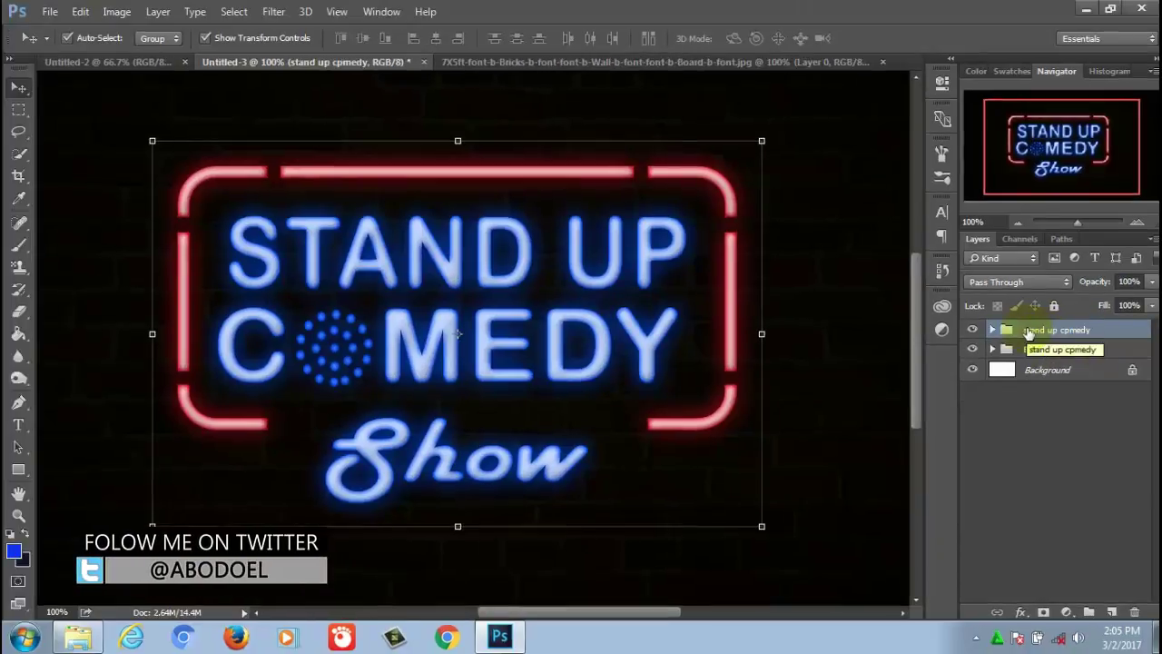
{"action": "key", "text": "Return"}
{"action": "left_click", "coordinate": [1111, 611]}
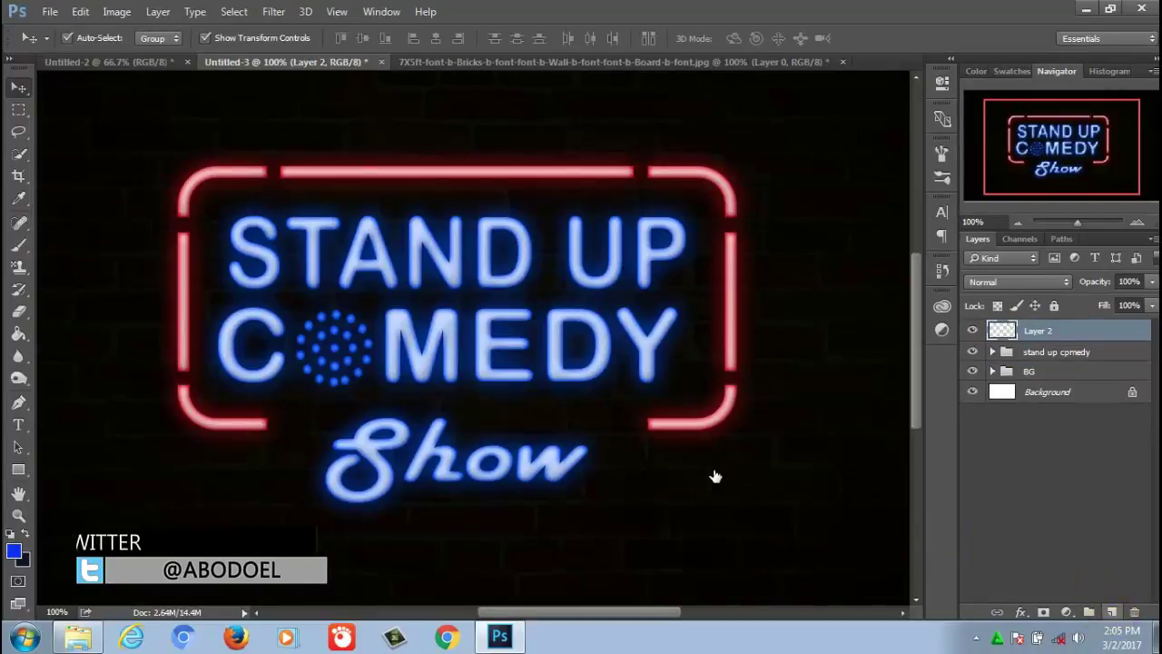
Select the Brush tool with a red foreground colour
{"action": "left_click", "coordinate": [22, 246]}
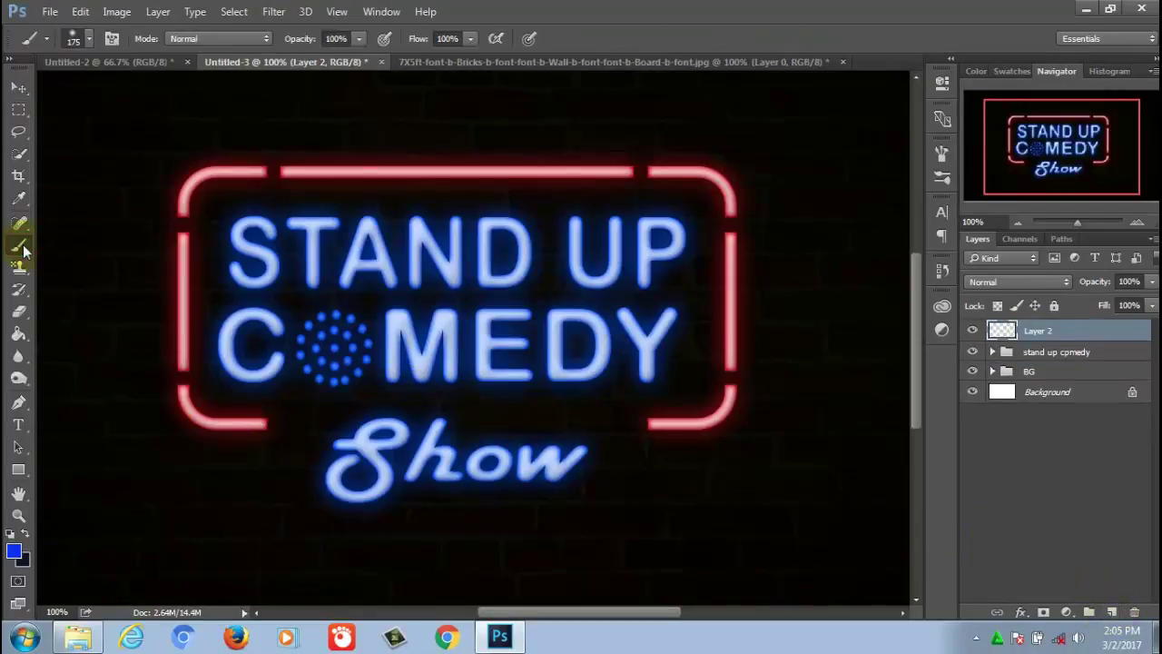
{"action": "left_click", "coordinate": [15, 548]}
{"action": "left_click", "coordinate": [723, 252]}
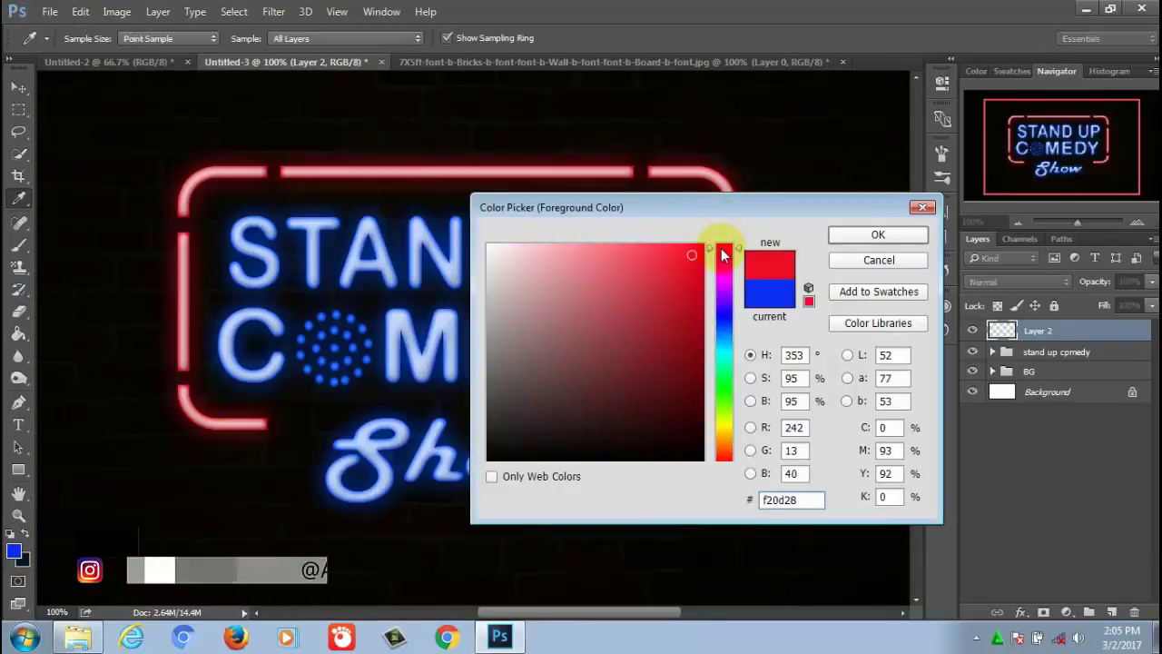
{"action": "left_click", "coordinate": [877, 235]}
Paint red over the frame bars on Layer 2 and blend it with Soft Light
{"action": "left_click_drag", "start_coordinate": [729, 256], "coordinate": [729, 300]}
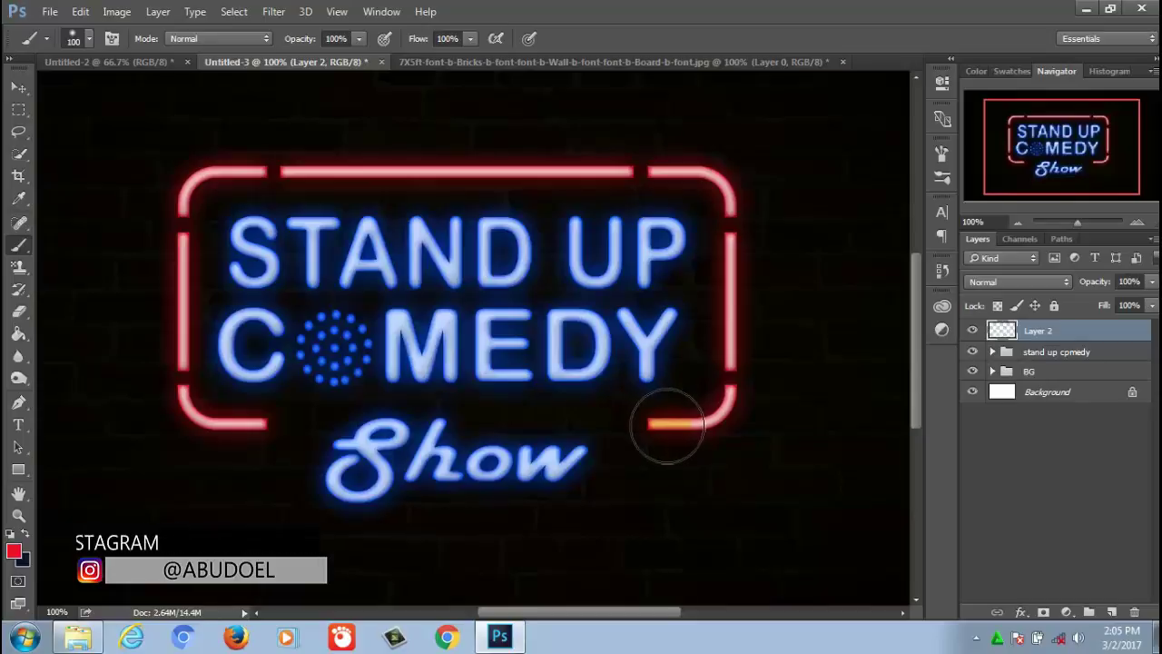
{"action": "key", "text": "bracketleft"}
{"action": "mouse_move", "coordinate": [666, 423]}
{"action": "left_mouse_down"}
{"action": "mouse_move", "coordinate": [715, 408]}
{"action": "mouse_move", "coordinate": [431, 170]}
{"action": "mouse_move", "coordinate": [272, 161]}
{"action": "mouse_move", "coordinate": [181, 182]}
{"action": "mouse_move", "coordinate": [176, 267]}
{"action": "mouse_move", "coordinate": [189, 385]}
{"action": "mouse_move", "coordinate": [268, 420]}
{"action": "left_mouse_up"}
{"action": "key", "text": "ctrl+z"}
{"action": "left_click", "coordinate": [673, 423]}
{"action": "key", "text": "bracketleft"}
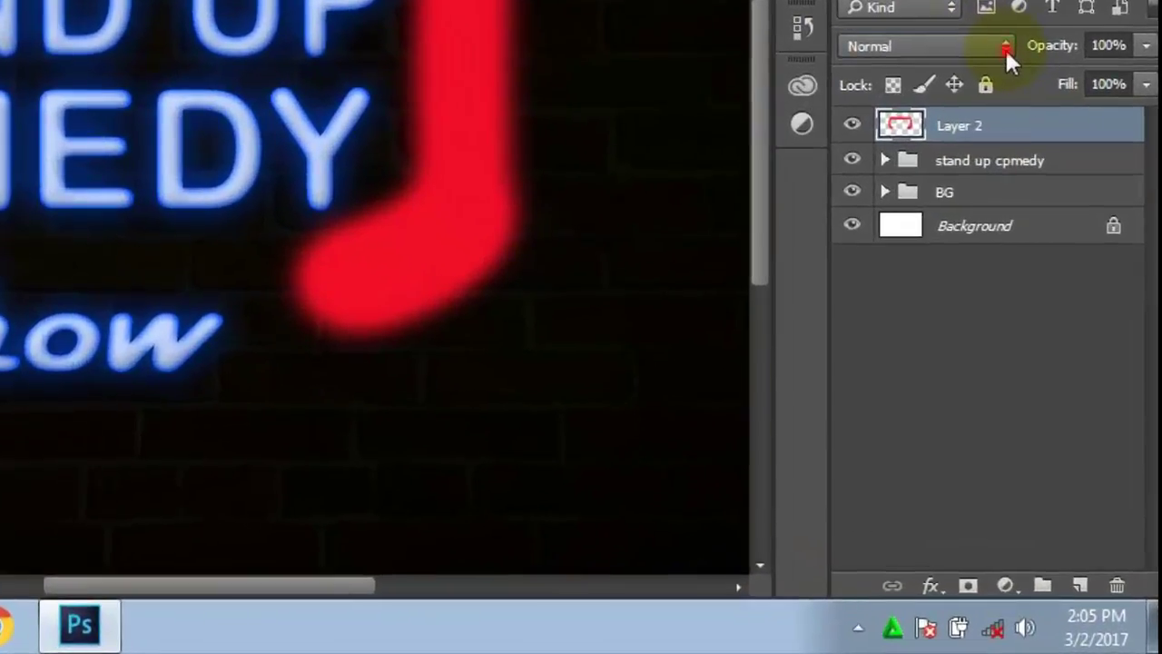
{"action": "left_click", "coordinate": [1004, 46]}
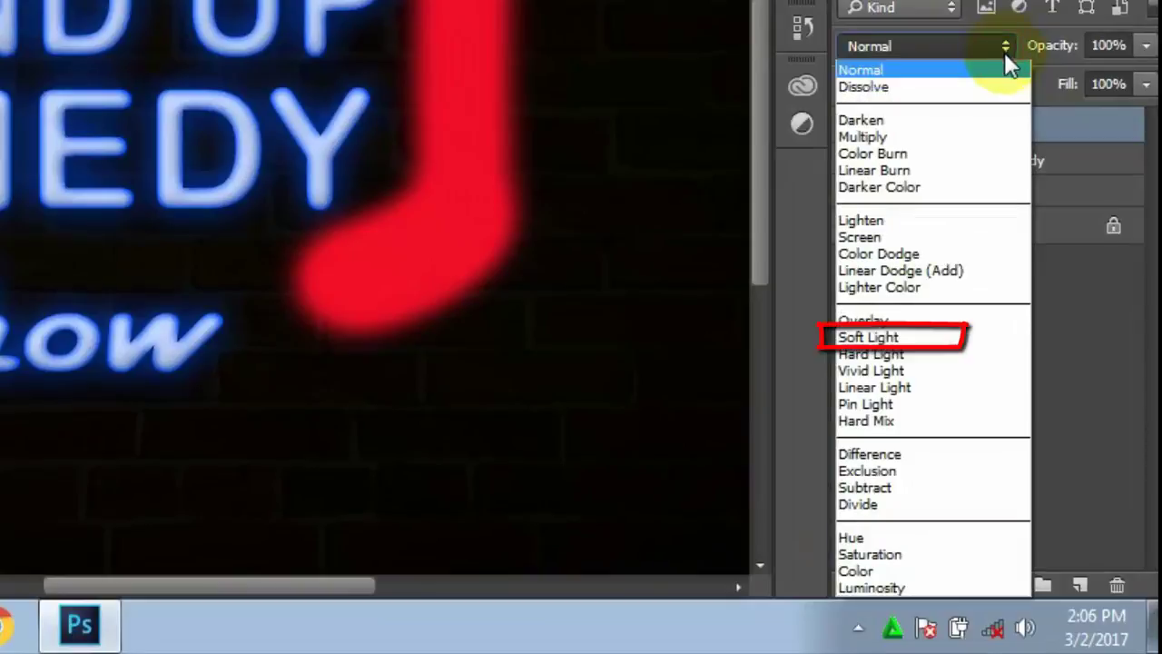
{"action": "left_click", "coordinate": [924, 343]}
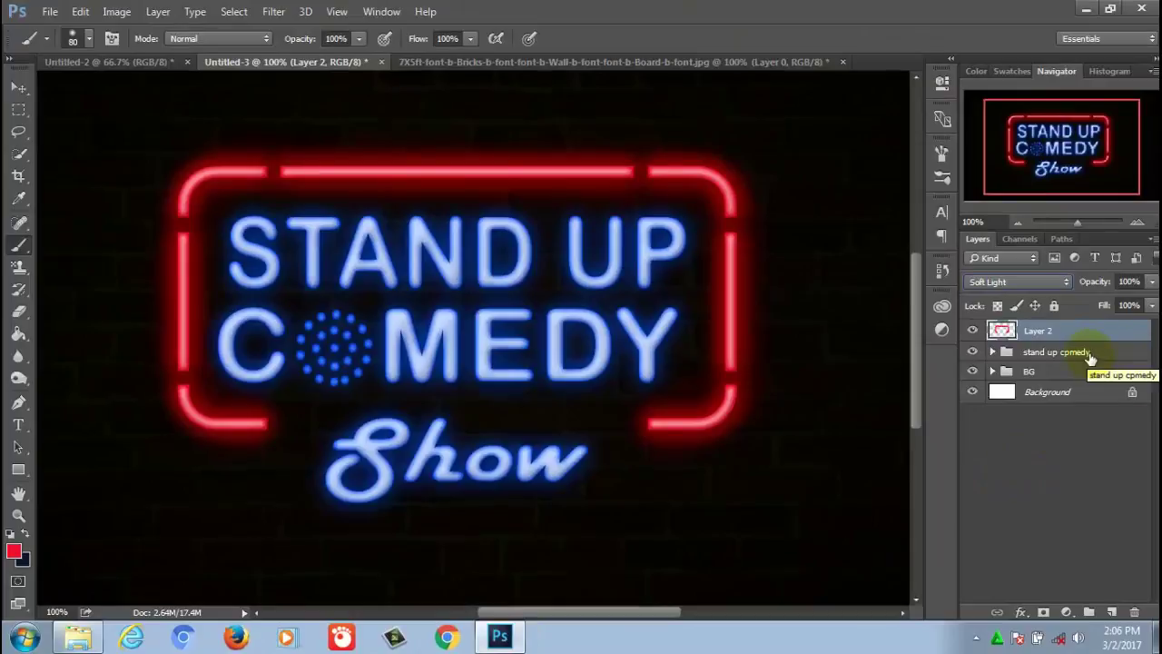
Add a new empty layer and set the foreground colour to saturated blue #1707f3
{"action": "left_click", "coordinate": [1113, 613]}
{"action": "left_click", "coordinate": [13, 550]}
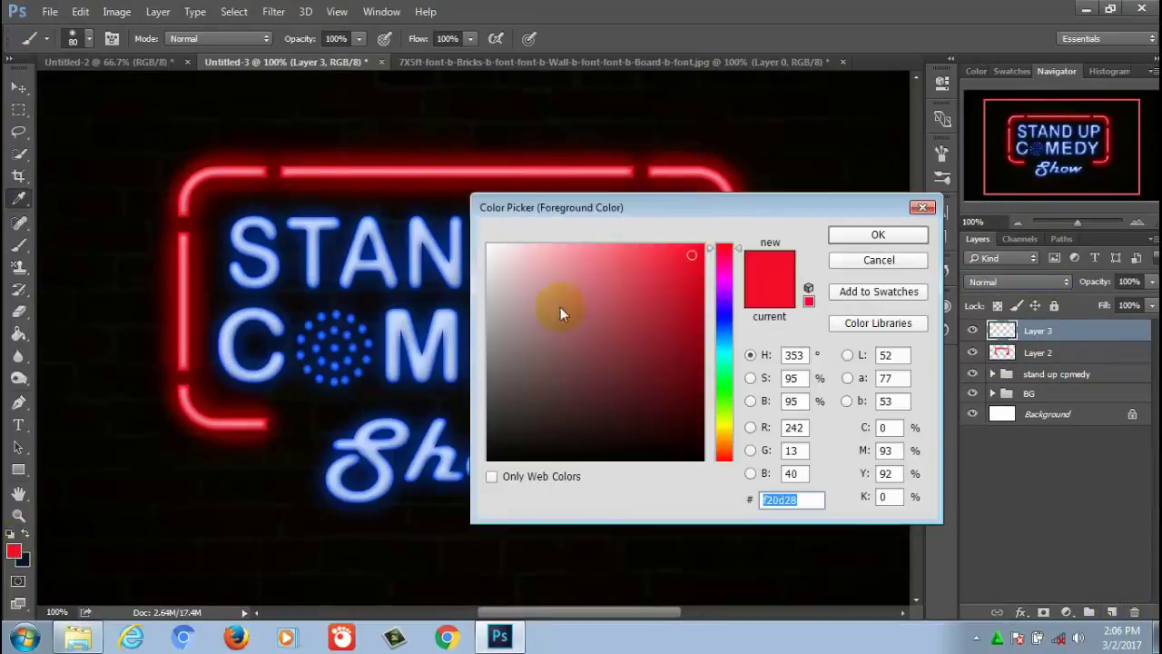
{"action": "left_click", "coordinate": [724, 313]}
{"action": "left_click", "coordinate": [694, 255]}
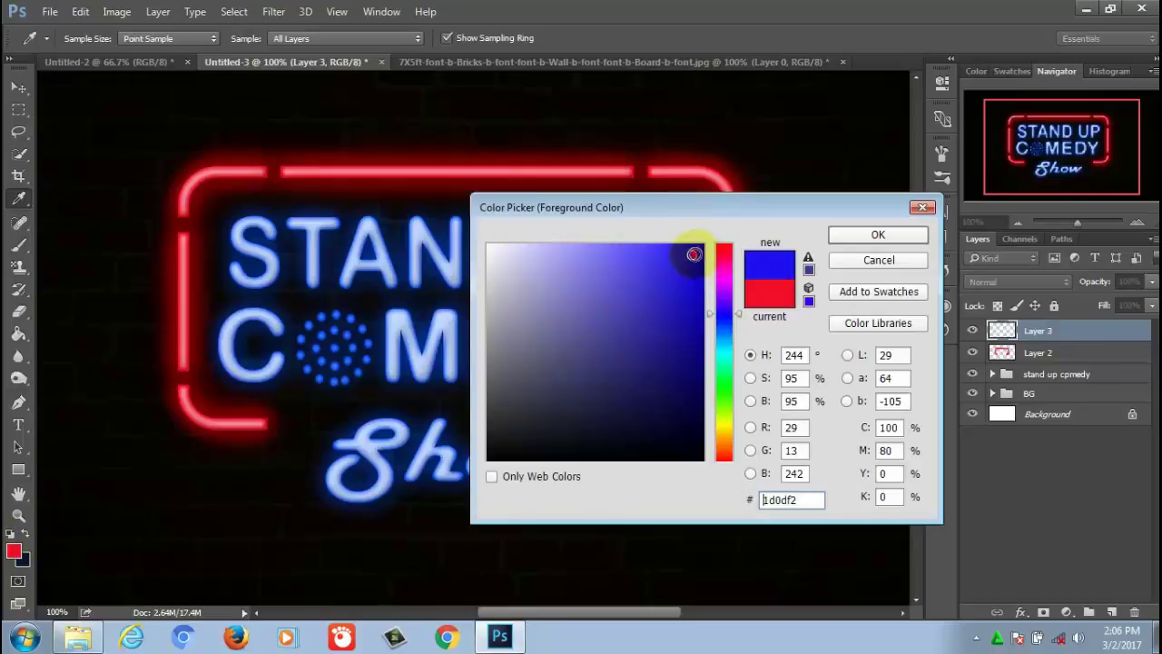
{"action": "left_click", "coordinate": [873, 235]}
Paint blue over the lettering with a large soft brush and set the layer to Soft Light
{"action": "key", "text": "b"}
{"action": "key", "text": "bracketright"}
{"action": "key", "text": "bracketright"}
{"action": "key", "text": "bracketright"}
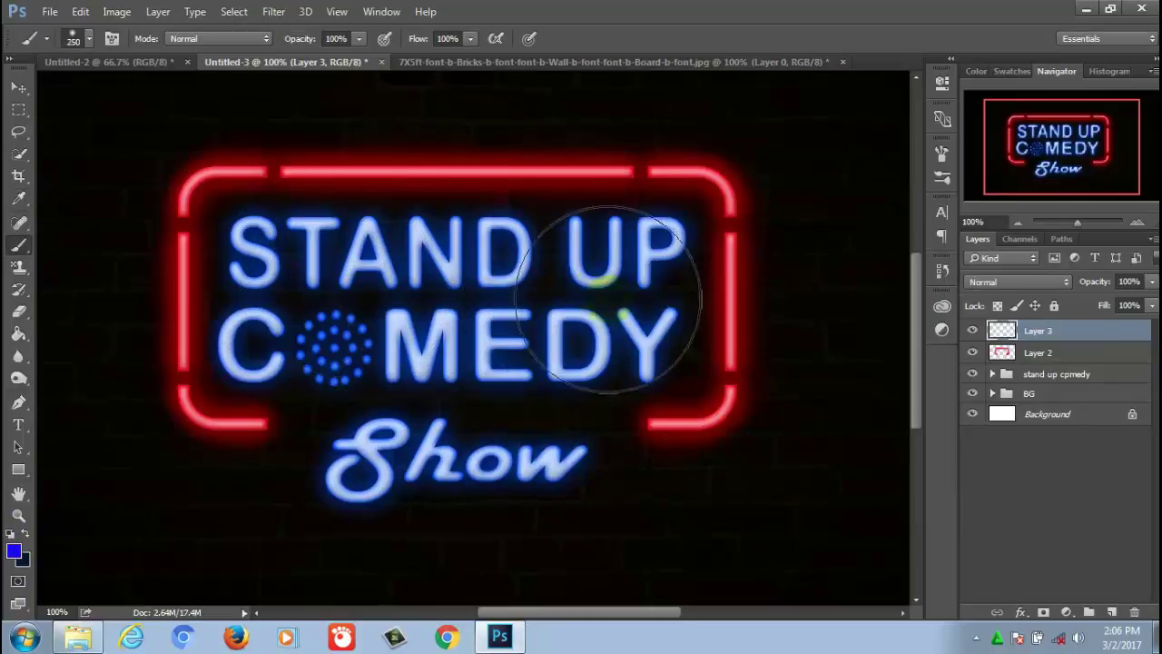
{"action": "left_click", "coordinate": [317, 320]}
{"action": "mouse_move", "coordinate": [318, 320]}
{"action": "left_mouse_down"}
{"action": "mouse_move", "coordinate": [506, 280]}
{"action": "mouse_move", "coordinate": [622, 285]}
{"action": "mouse_move", "coordinate": [445, 399]}
{"action": "mouse_move", "coordinate": [415, 441]}
{"action": "mouse_move", "coordinate": [532, 454]}
{"action": "mouse_move", "coordinate": [446, 445]}
{"action": "left_mouse_up"}
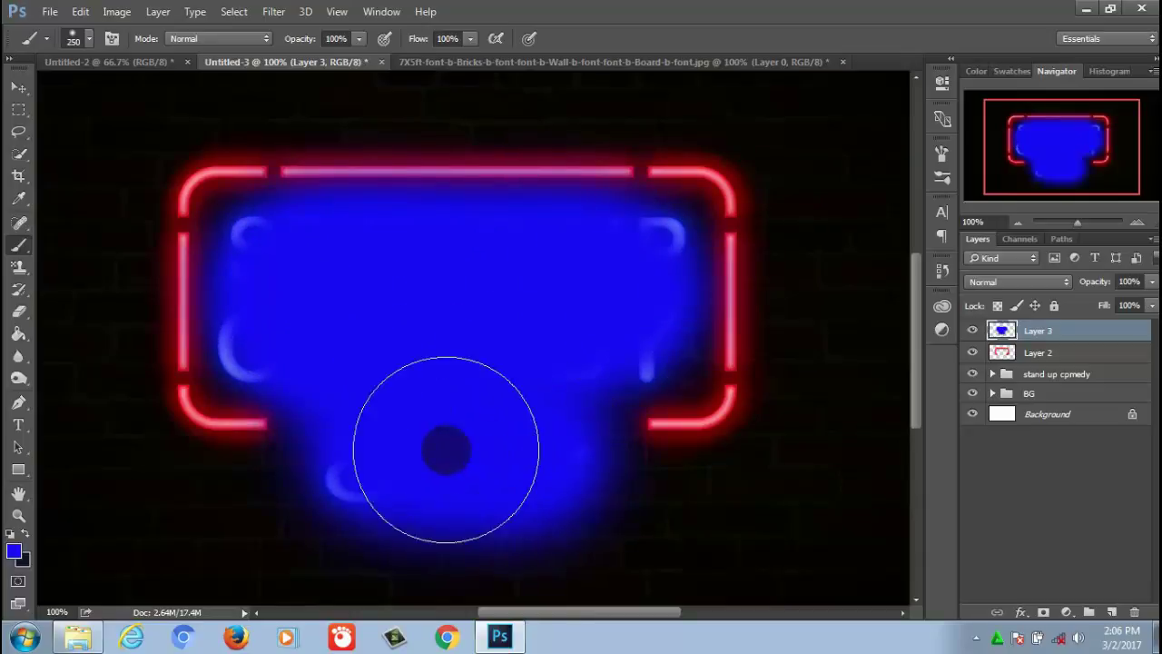
{"action": "left_click", "coordinate": [1066, 284]}
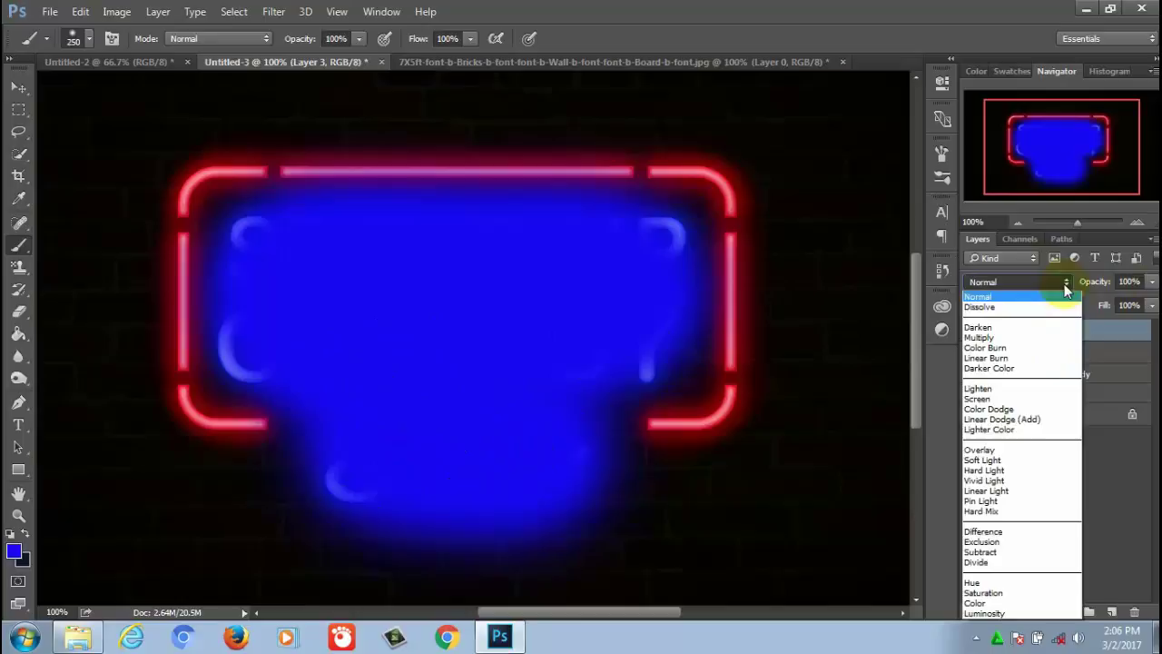
{"action": "left_click", "coordinate": [998, 447]}
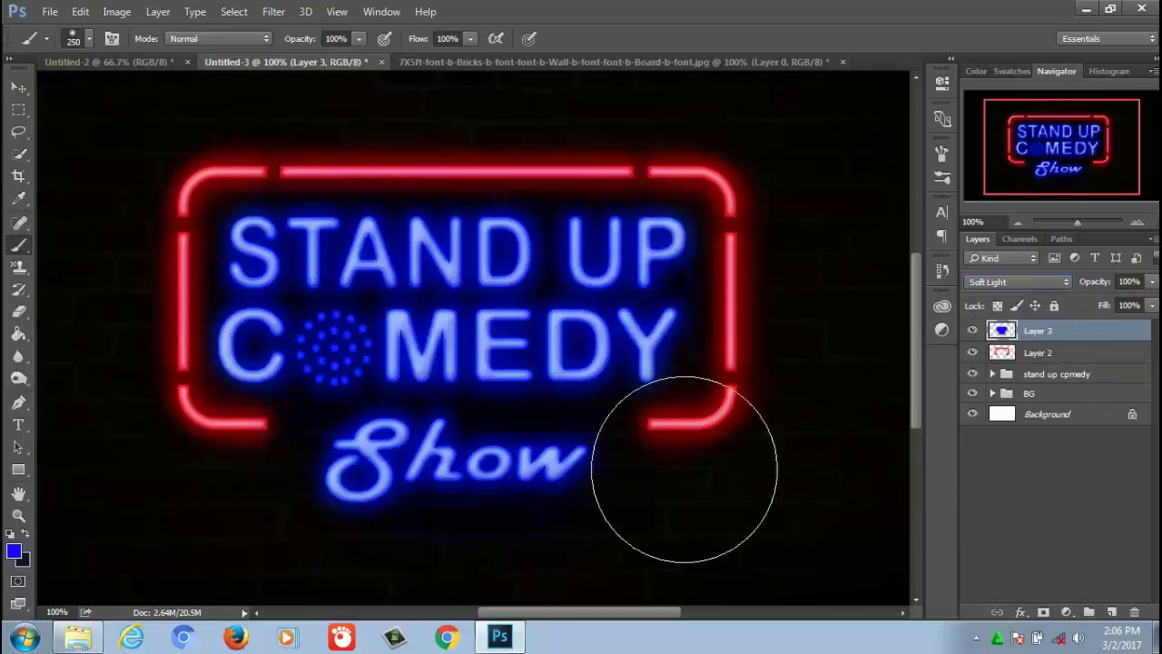
{"action": "left_click", "coordinate": [17, 90]}
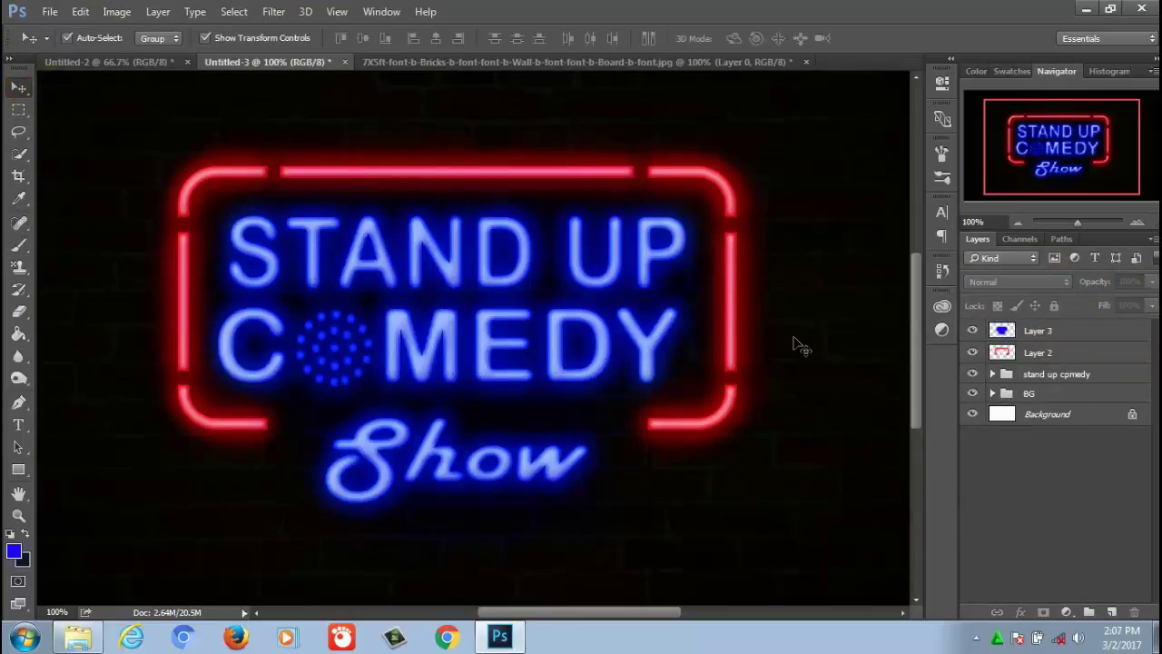
Fit the canvas in the window and group Layer 2 and Layer 3
{"action": "key", "text": "ctrl+0"}
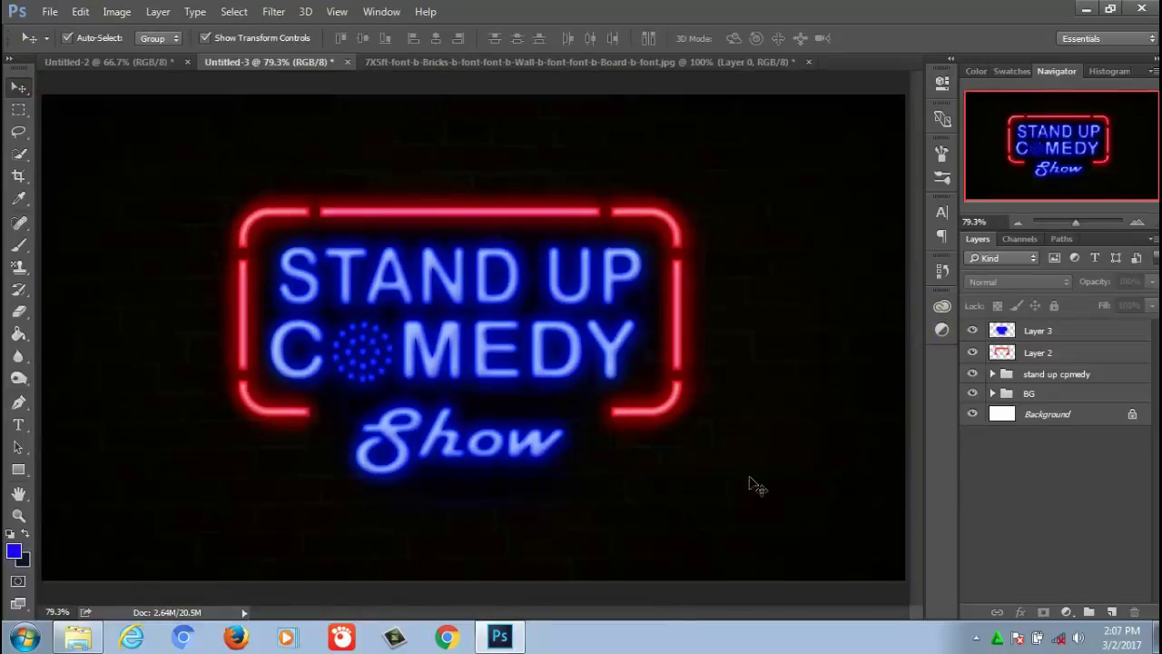
{"action": "left_click", "coordinate": [1062, 332]}
{"action": "left_click", "coordinate": [1055, 354], "text": "ctrl"}
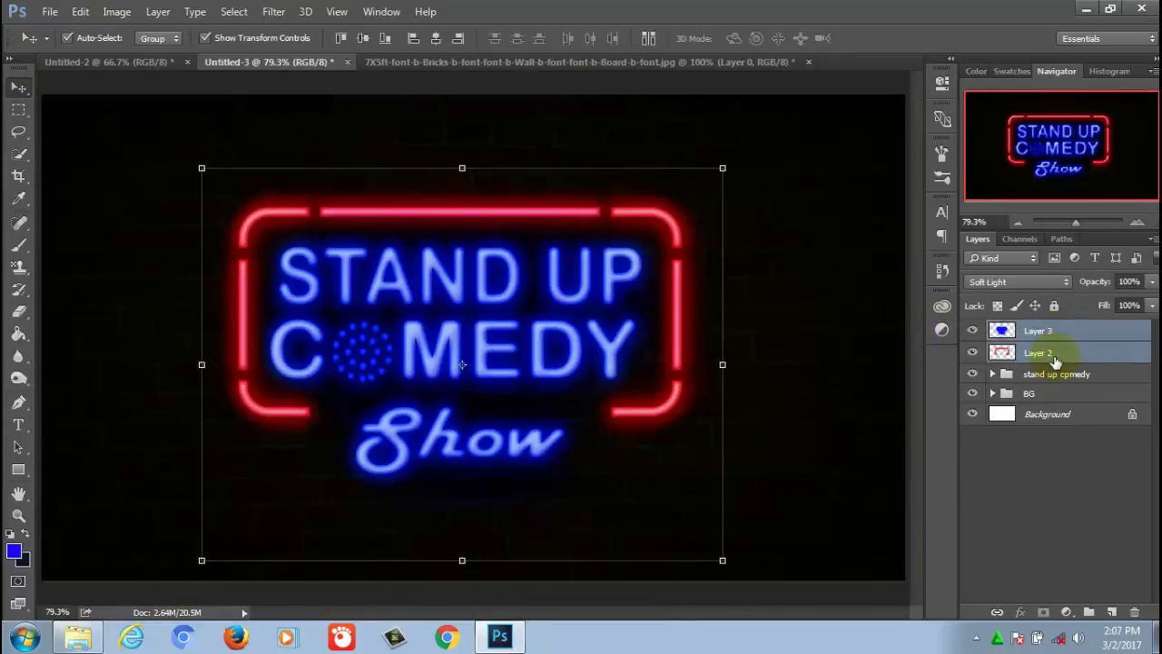
{"action": "key", "text": "ctrl+g"}
Rotate the glow group and text group about 9.6° counterclockwise, nudge them up-left, and apply
{"action": "left_click", "coordinate": [1050, 367], "text": "shift"}
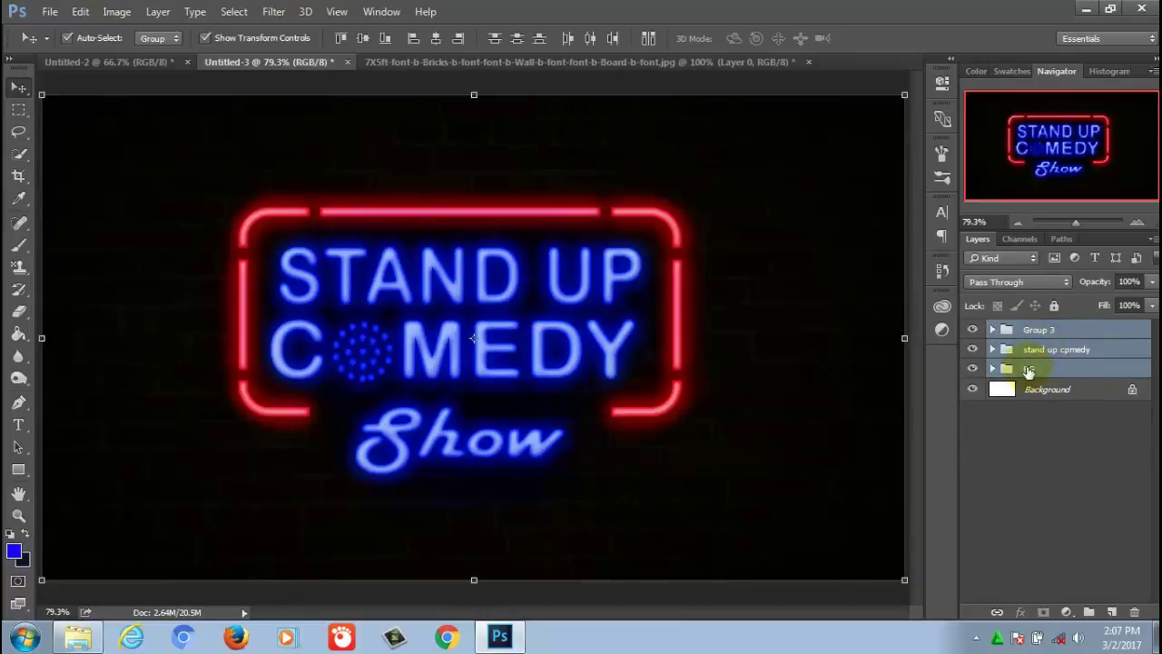
{"action": "left_click", "coordinate": [1050, 371], "text": "ctrl"}
{"action": "left_click", "coordinate": [736, 166]}
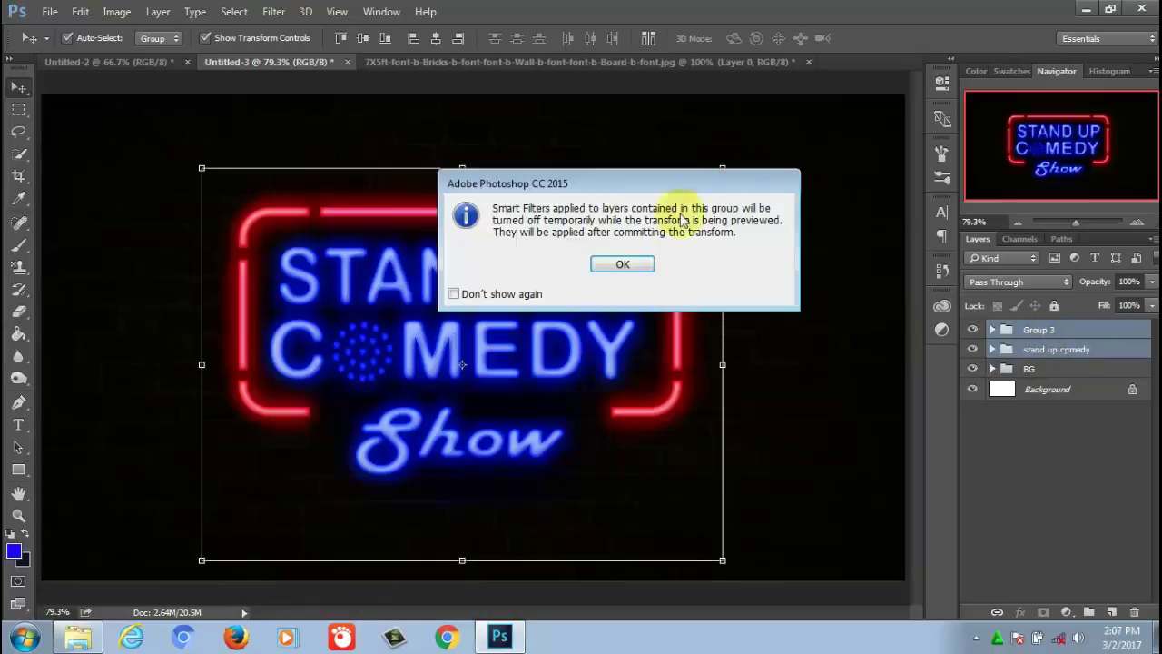
{"action": "left_click", "coordinate": [621, 264]}
{"action": "left_click", "coordinate": [741, 164]}
{"action": "left_click_drag", "start_coordinate": [749, 384], "coordinate": [755, 319]}
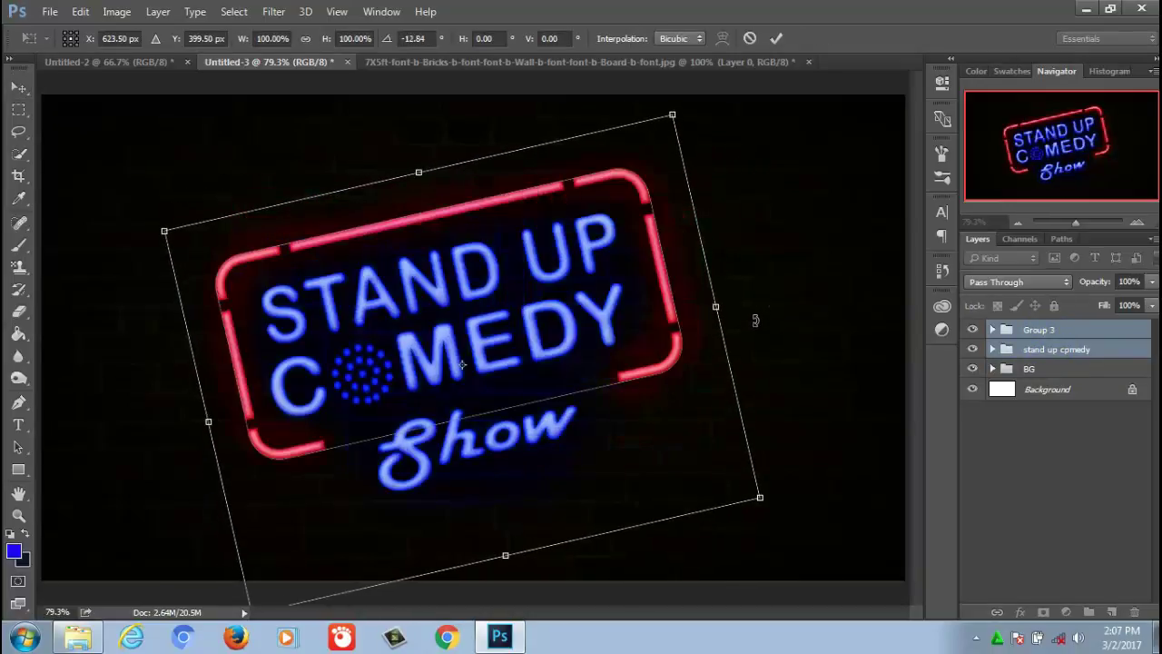
{"action": "left_click_drag", "start_coordinate": [755, 319], "coordinate": [752, 337]}
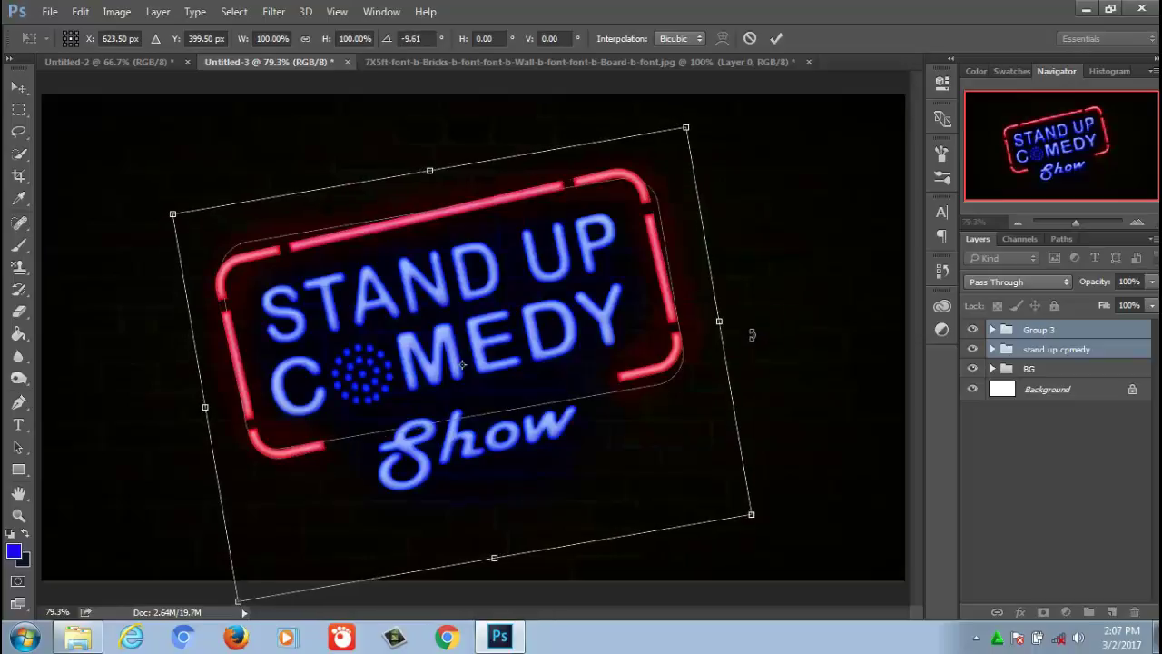
{"action": "left_click_drag", "start_coordinate": [545, 313], "coordinate": [537, 268]}
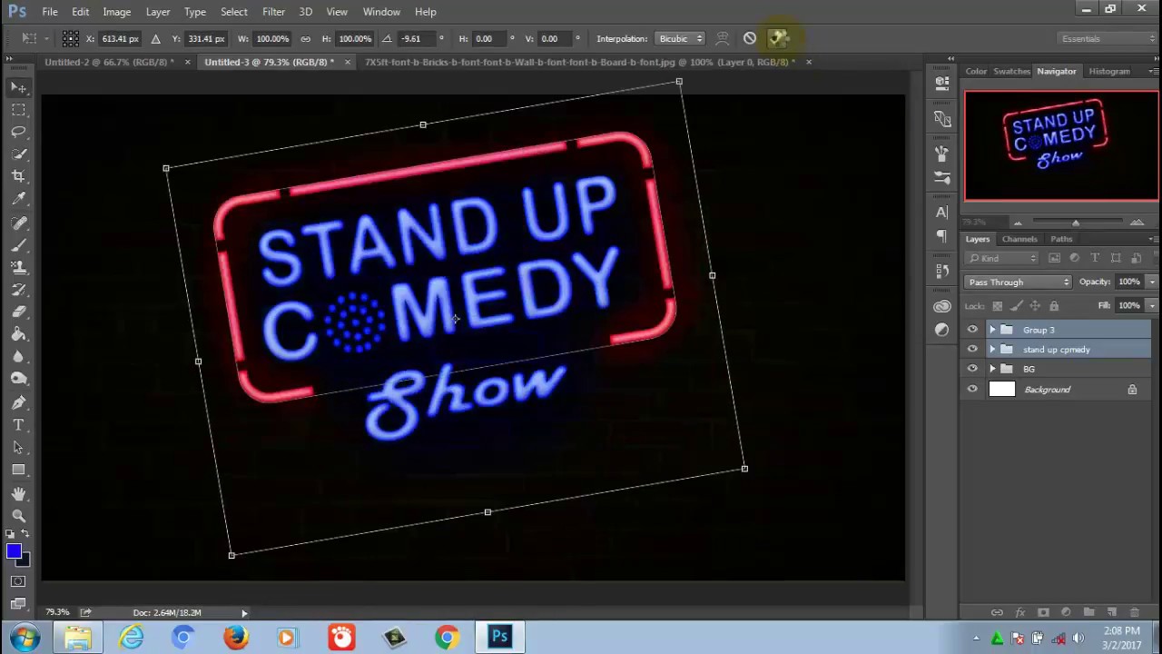
{"action": "left_click", "coordinate": [778, 37]}
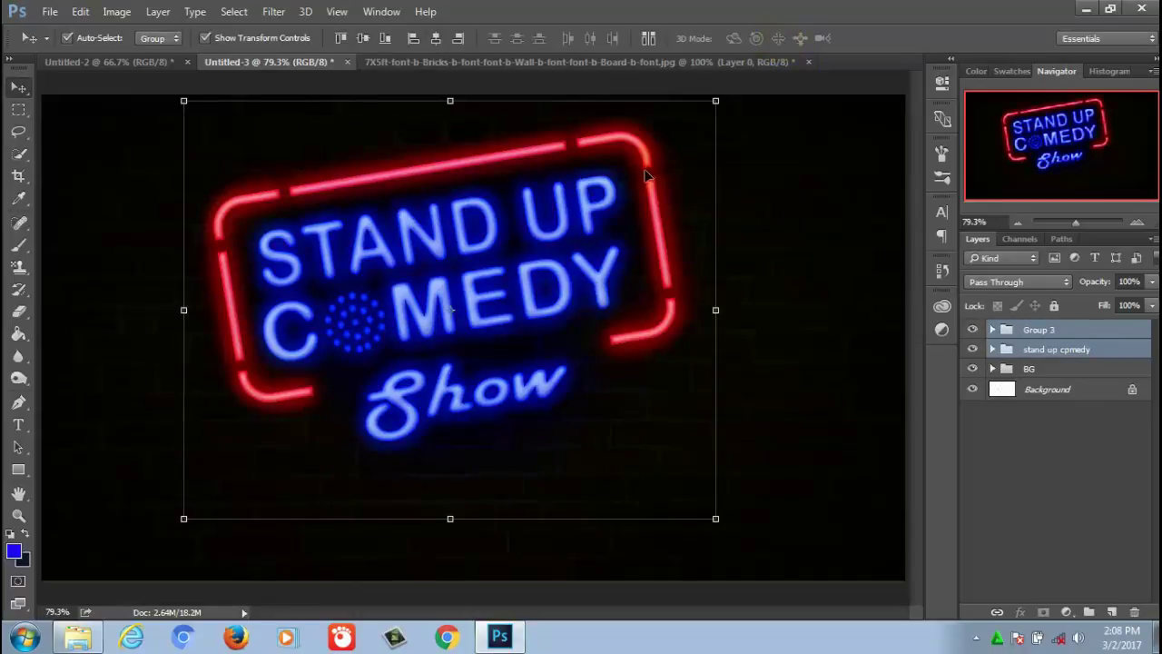
{"action": "left_click", "coordinate": [1004, 473]}
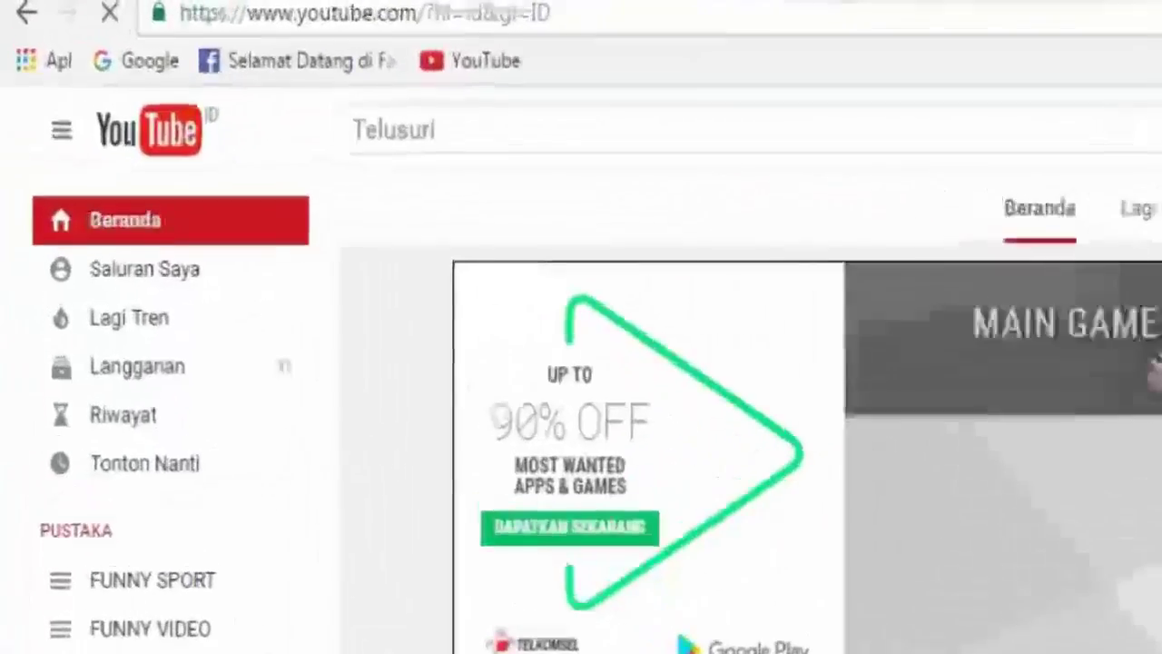
Search YouTube for the tutorial author's channel name and subscribe to it
{"action": "type", "text": "Abu"}
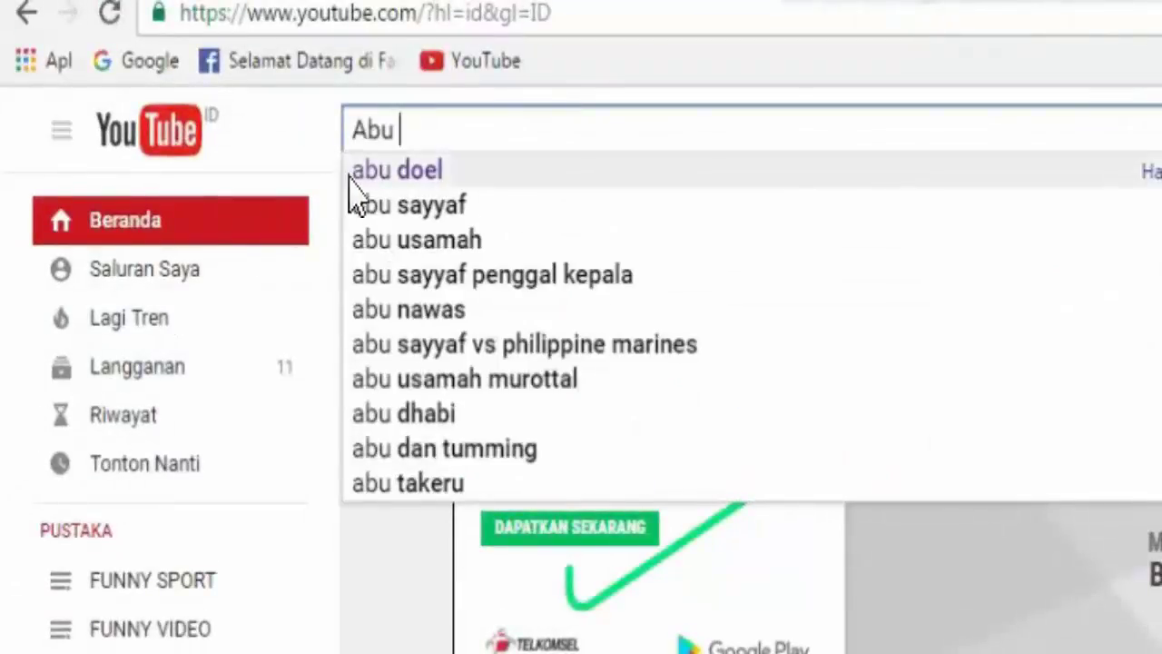
{"action": "left_click", "coordinate": [399, 170]}
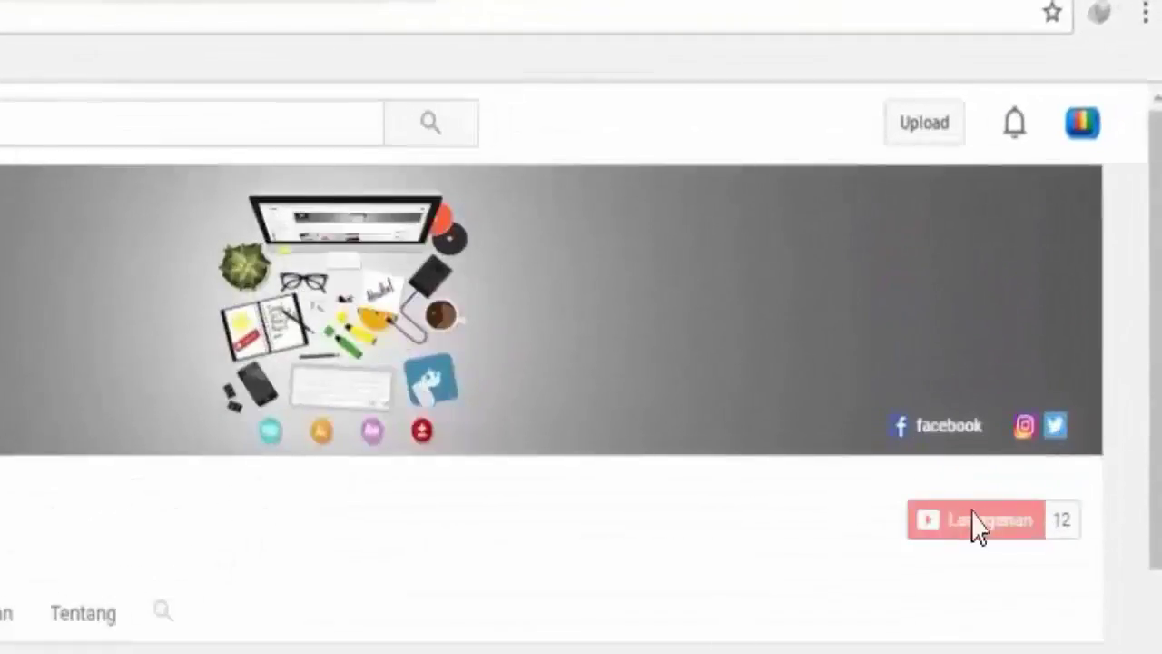
{"action": "left_click", "coordinate": [975, 519]}
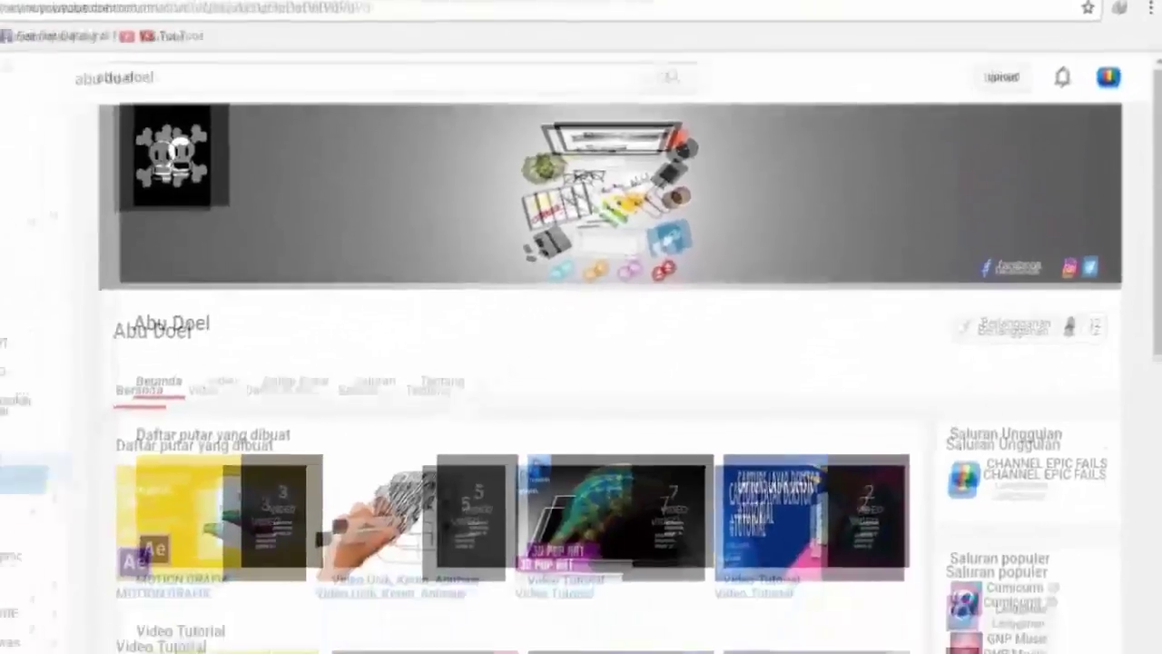